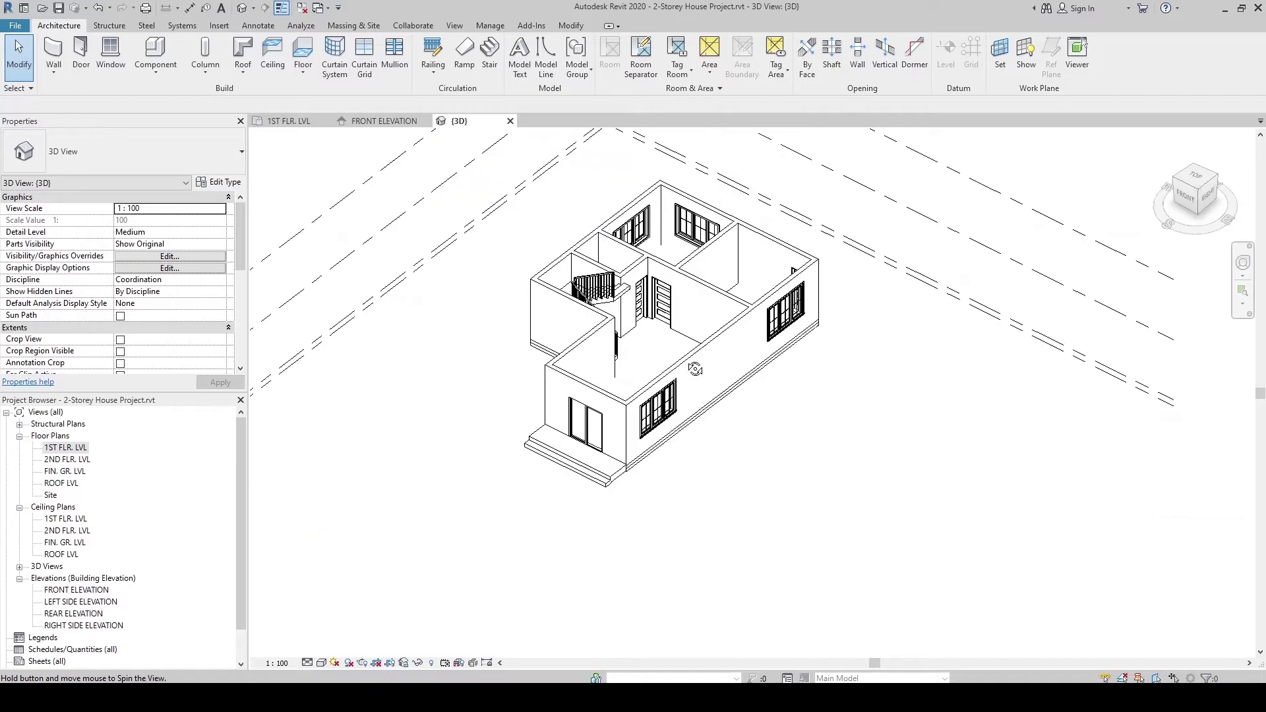
# Open the 2ND FLR. LVL floor plan and zoom to review its rooms, doors, windows and stair
pyautogui.doubleClick(66, 460)
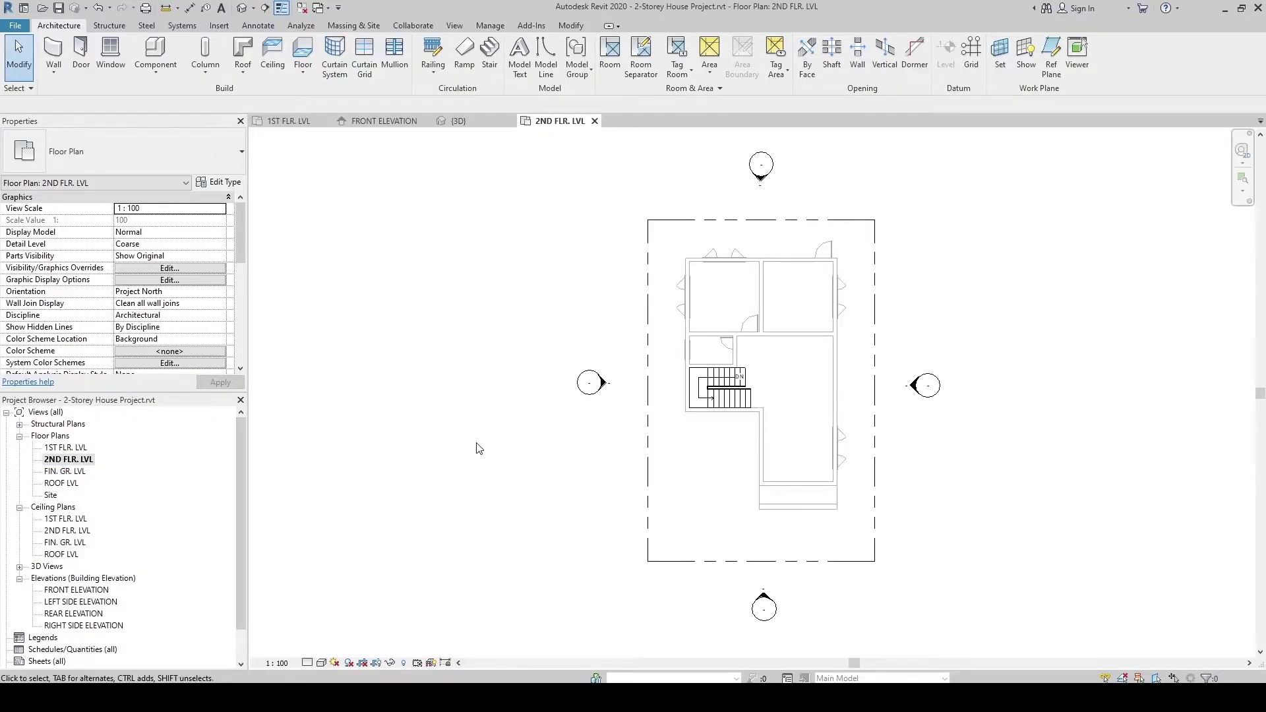
pyautogui.scroll(1, 772, 479)
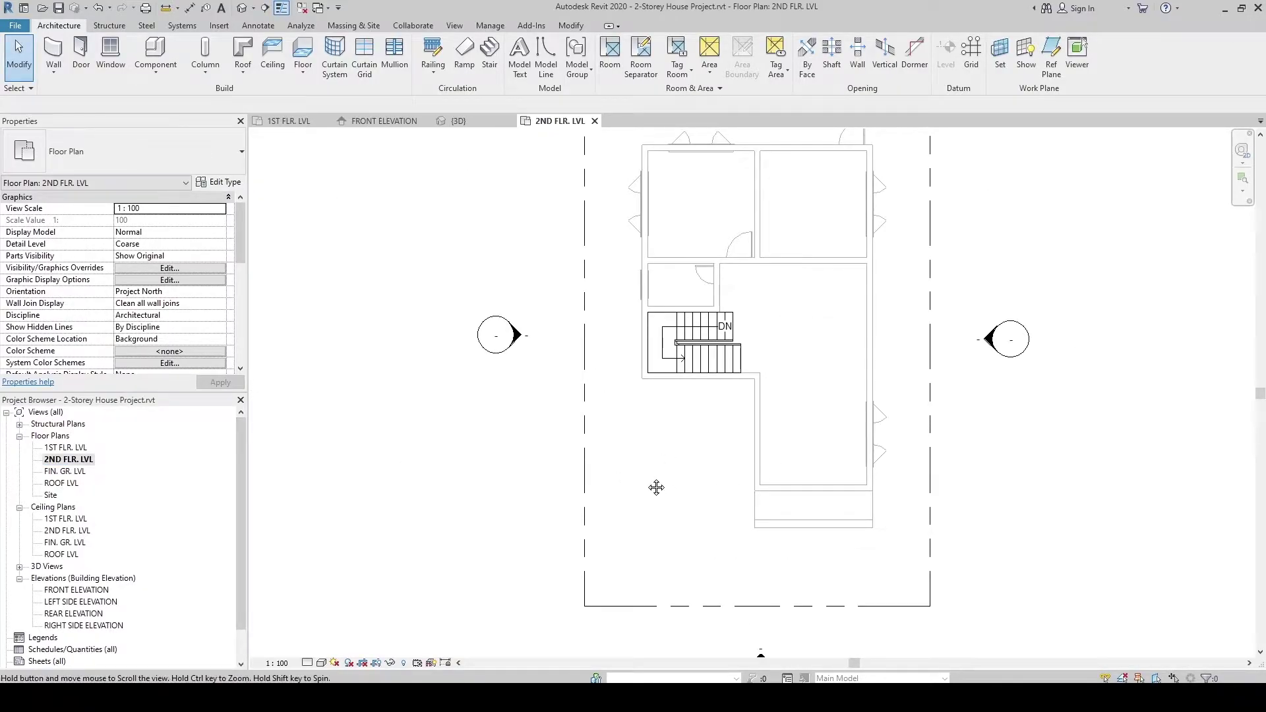
pyautogui.scroll(1, 778, 389)
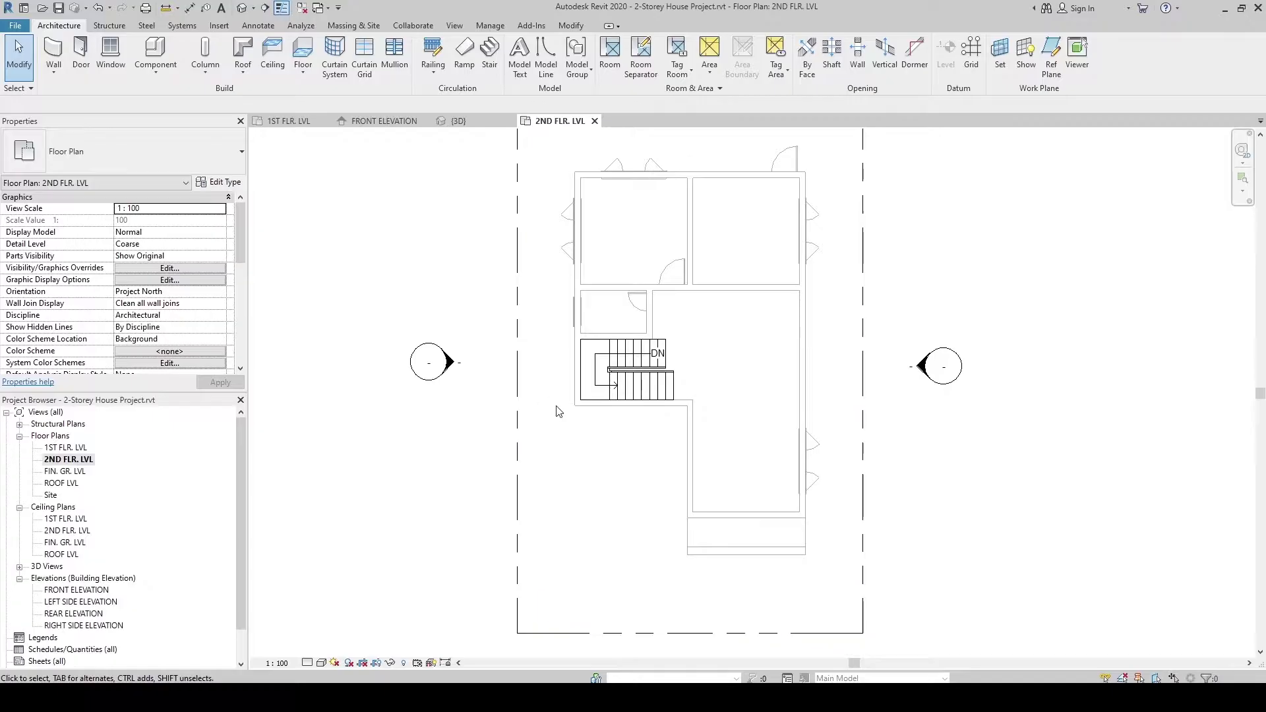
pyautogui.scroll(-1, 557, 411)
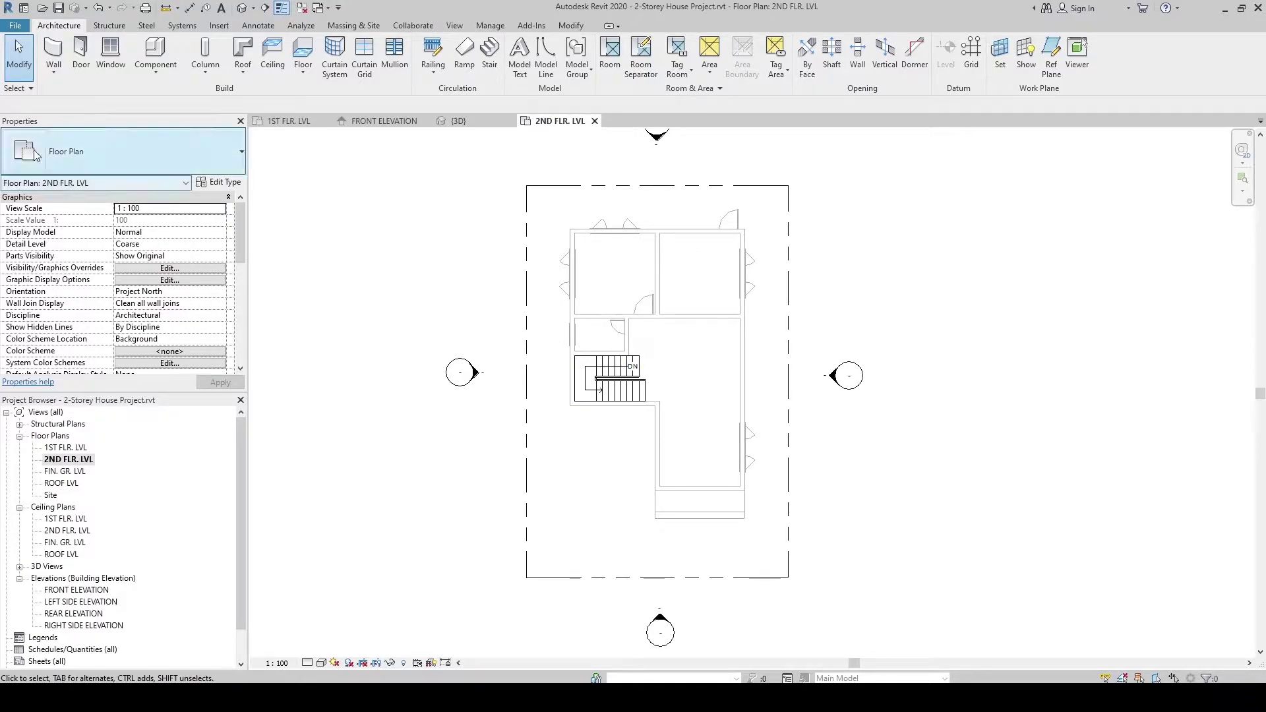
# Set the plan's Underlay Base Level to None and pan to inspect the bare second floor
pyautogui.moveTo(239, 228)
pyautogui.mouseDown()
pyautogui.moveTo(240, 275)
pyautogui.moveTo(224, 281)
pyautogui.mouseUp()
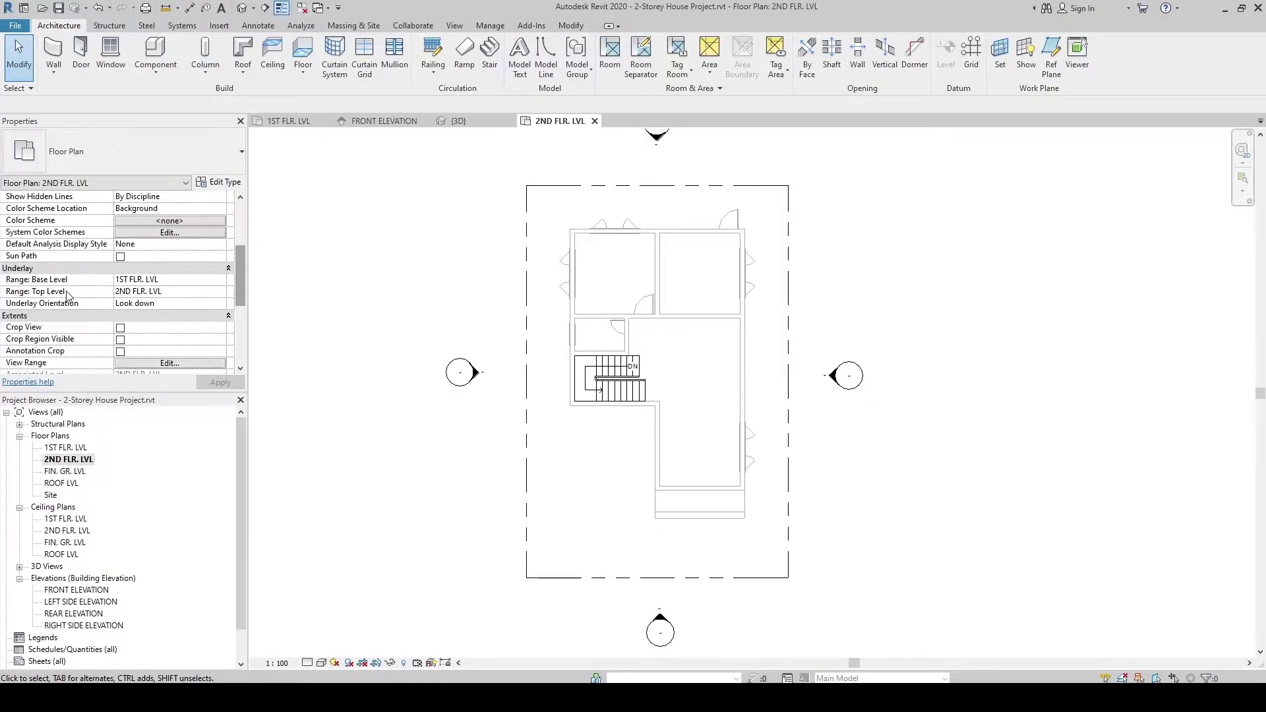
pyautogui.click(183, 282)
pyautogui.click(220, 280)
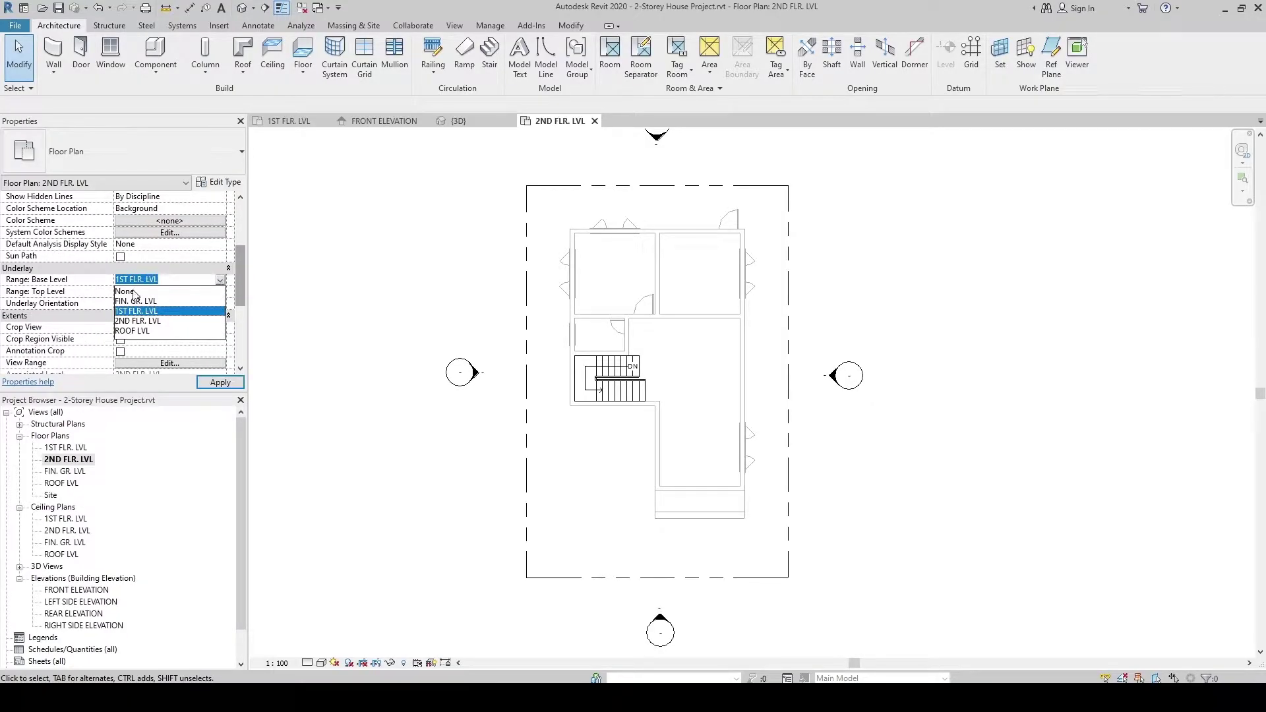
pyautogui.click(130, 292)
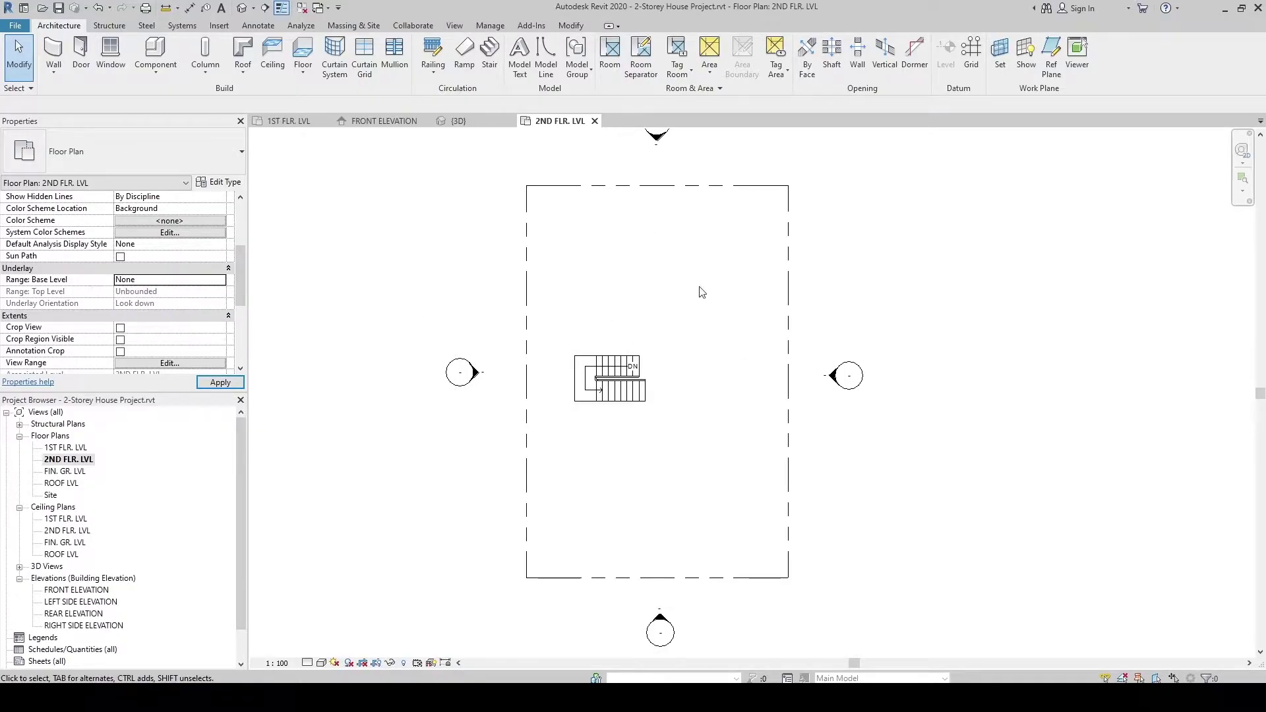
pyautogui.scroll(3, 637, 394)
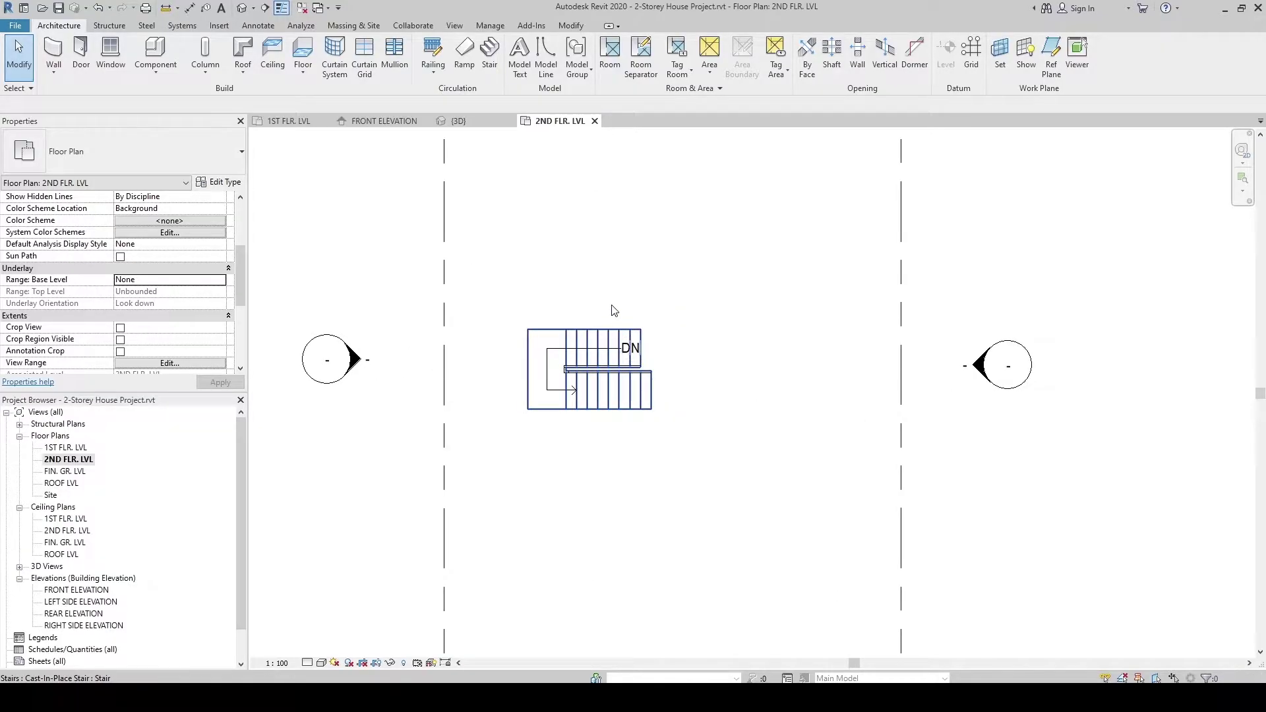
pyautogui.scroll(-2, 613, 316)
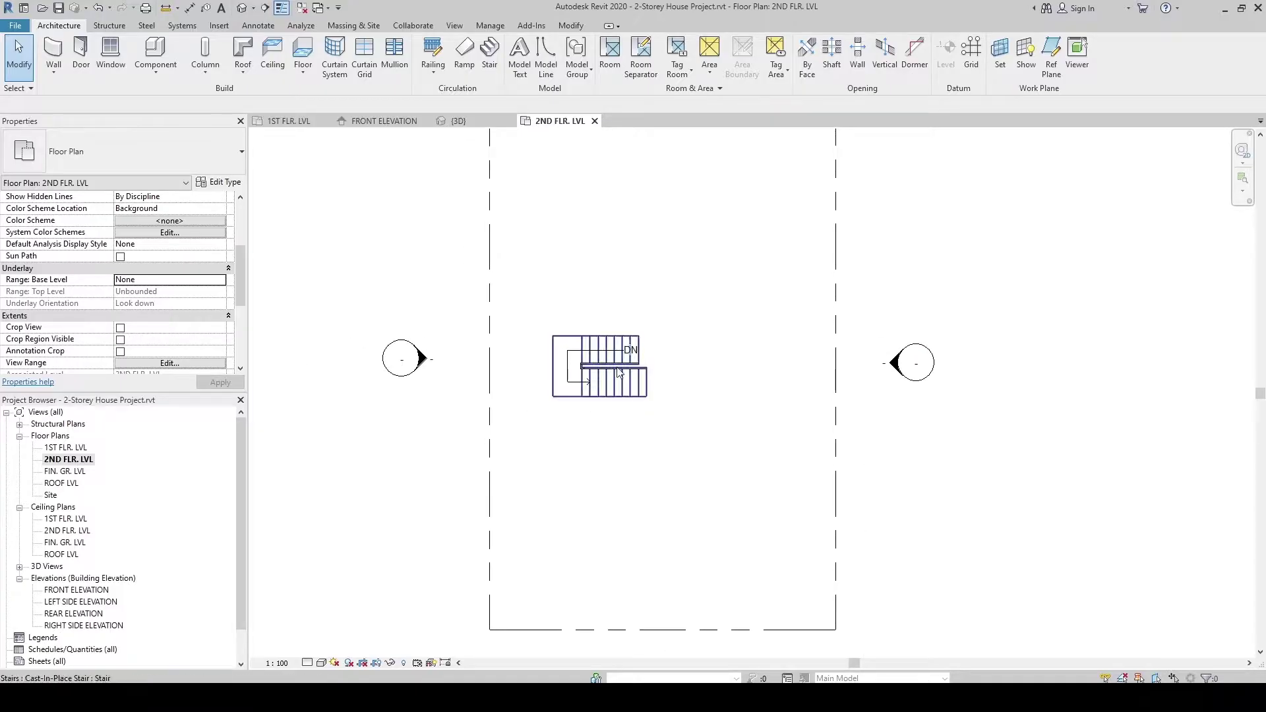
pyautogui.moveTo(572, 352); pyautogui.dragTo(553, 369, button='middle')
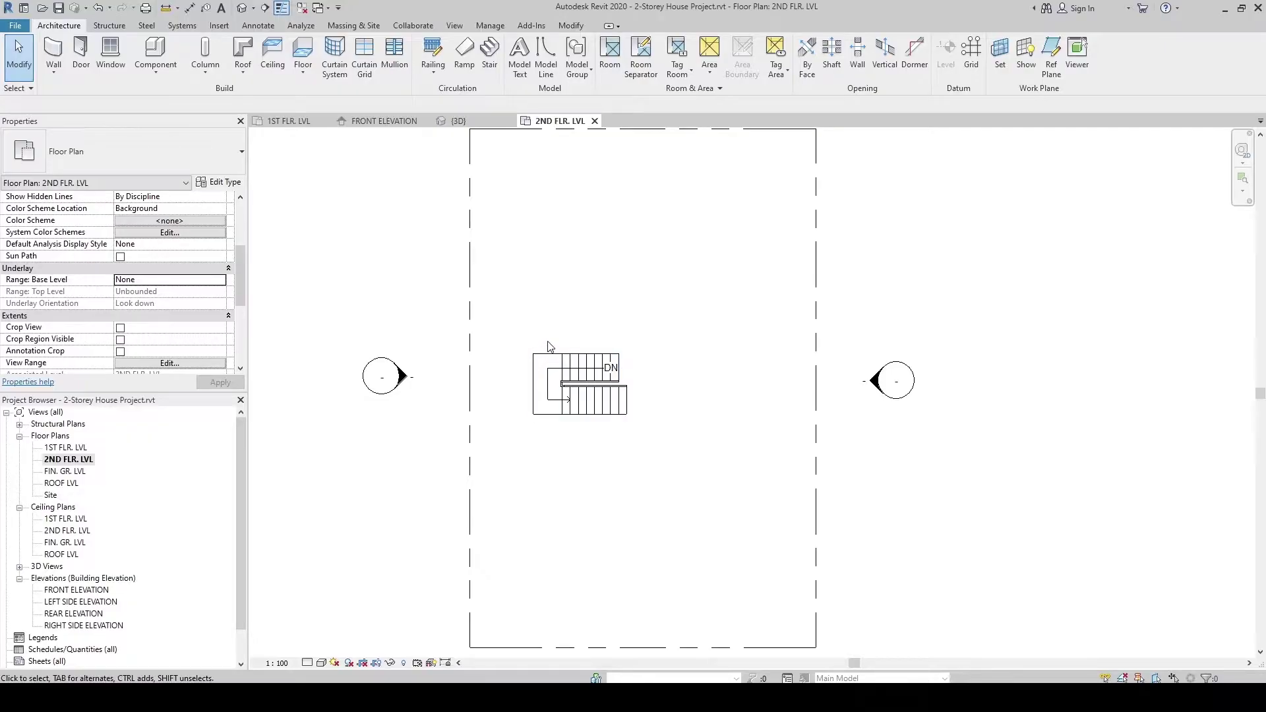
pyautogui.moveTo(639, 300); pyautogui.dragTo(638, 317, button='middle')
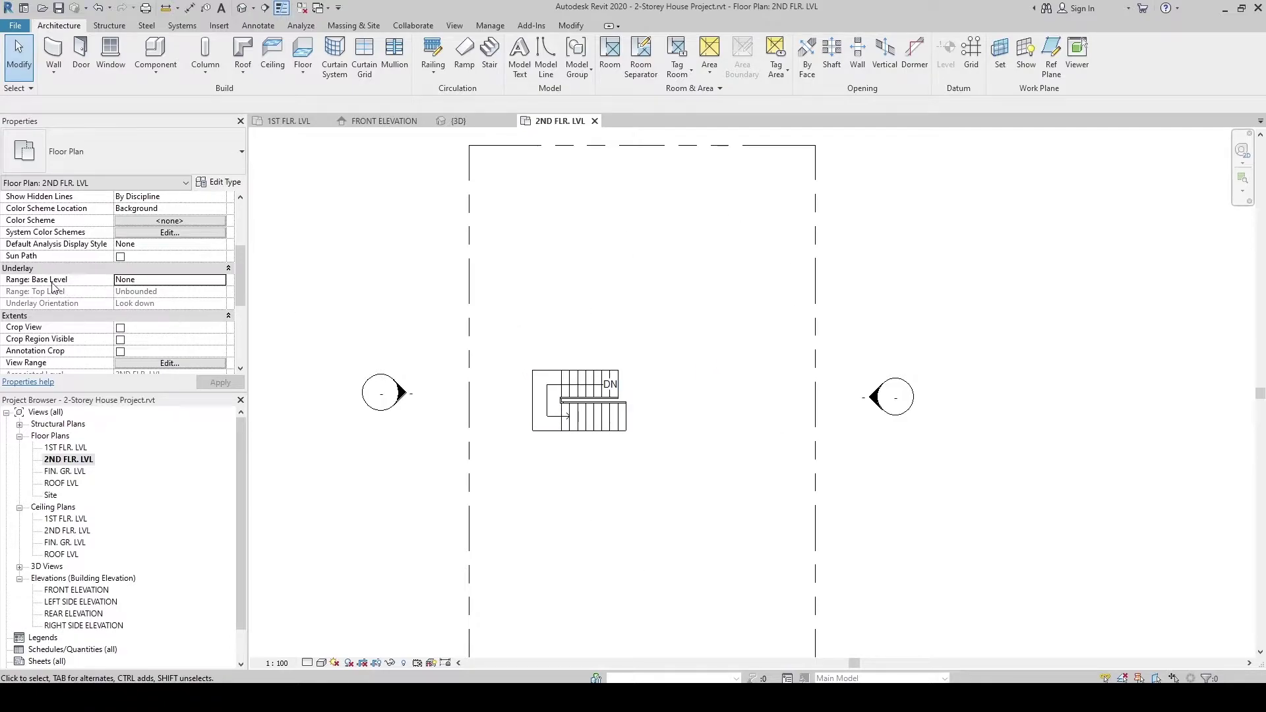
# Restore the underlay base level to 1ST FLR. LVL and recentre the plan
pyautogui.click(175, 284)
pyautogui.click(175, 280)
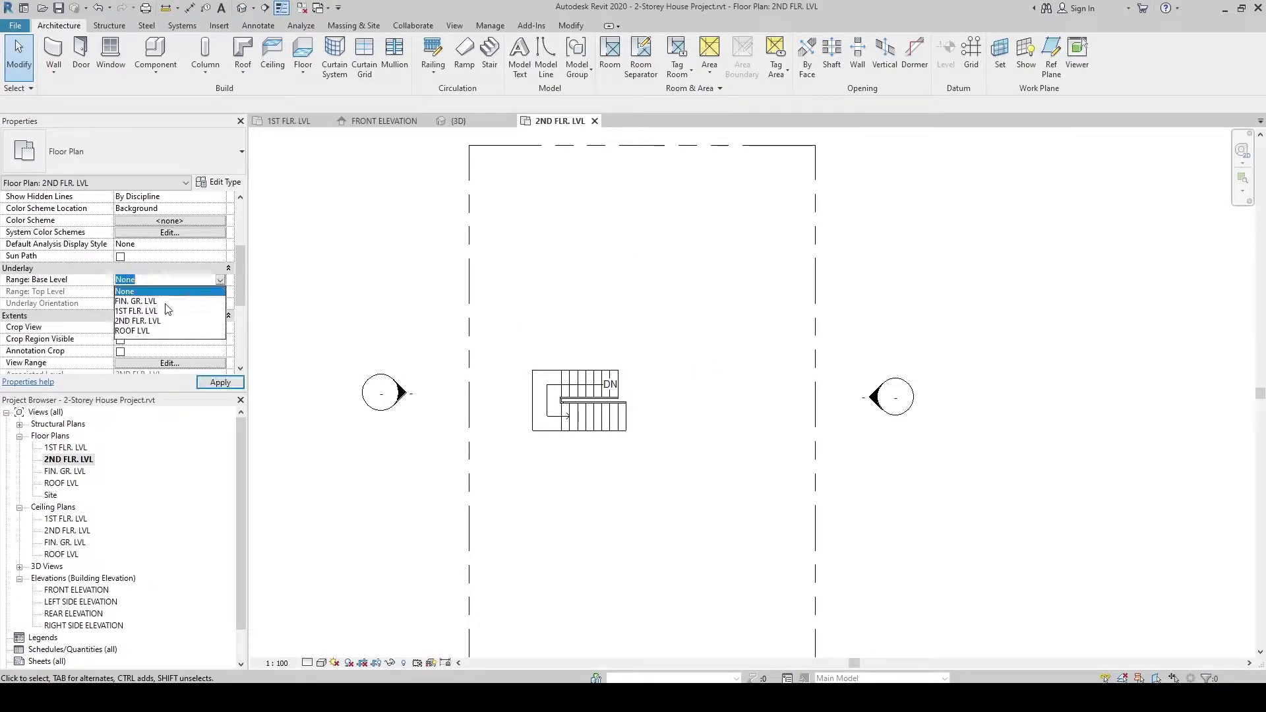
pyautogui.click(136, 311)
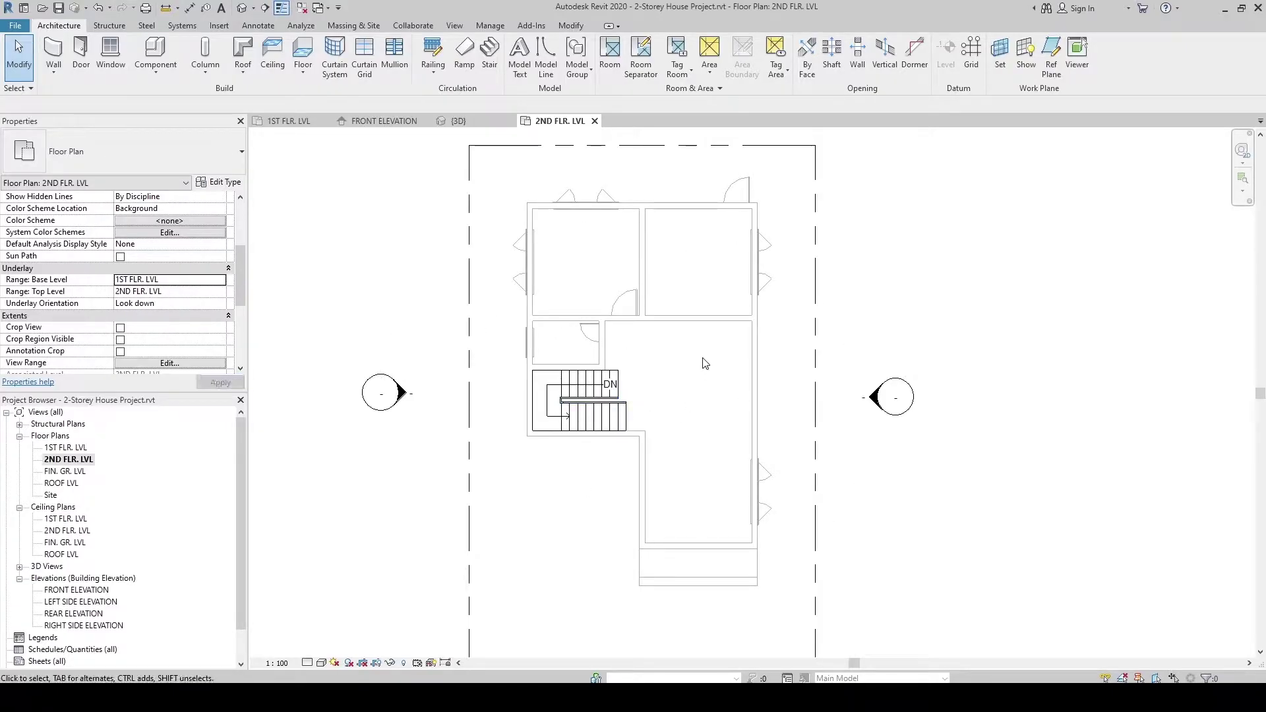
pyautogui.moveTo(680, 365); pyautogui.dragTo(648, 362, button='middle')
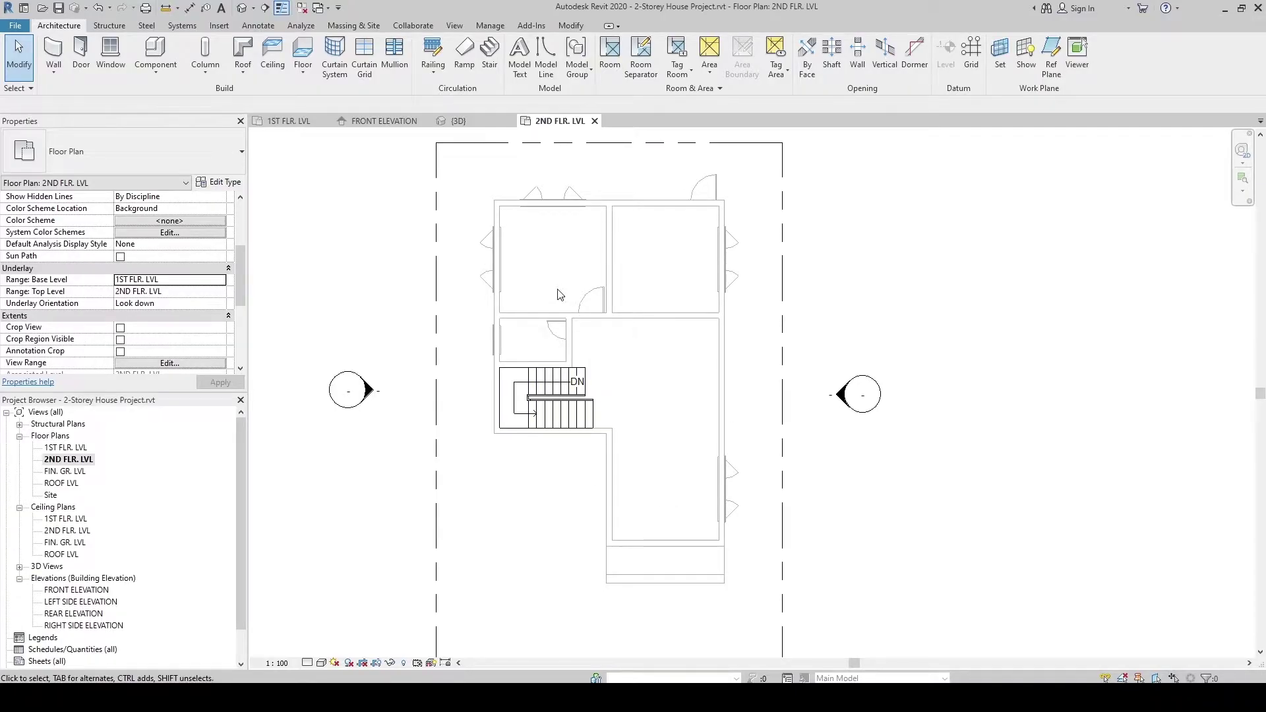
pyautogui.moveTo(597, 320); pyautogui.dragTo(583, 324, button='middle')
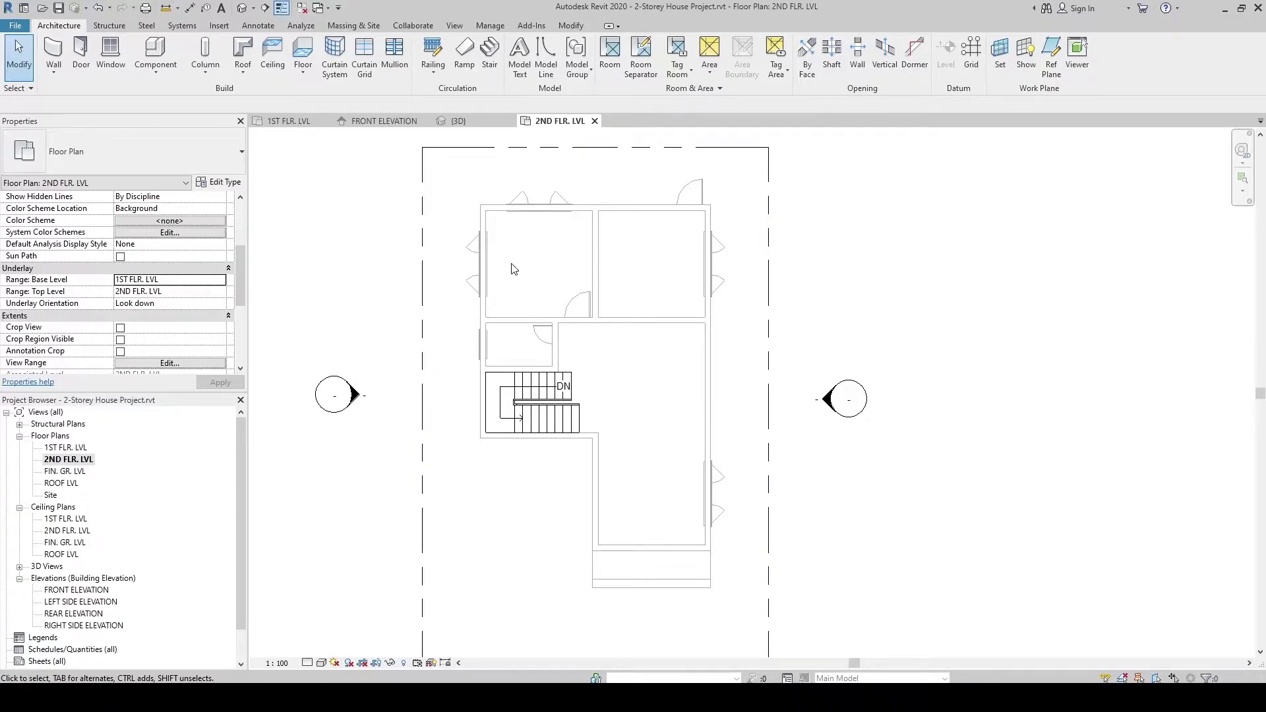
pyautogui.click(473, 122)
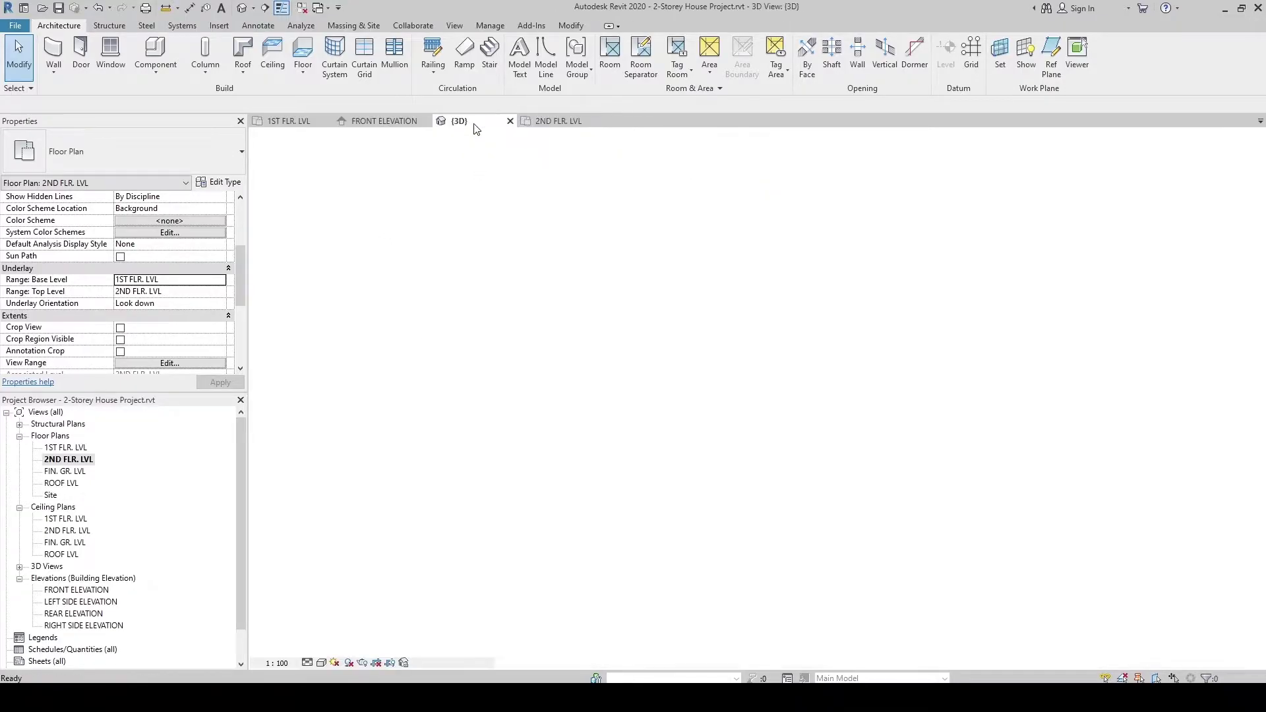
pyautogui.scroll(4, 666, 389)
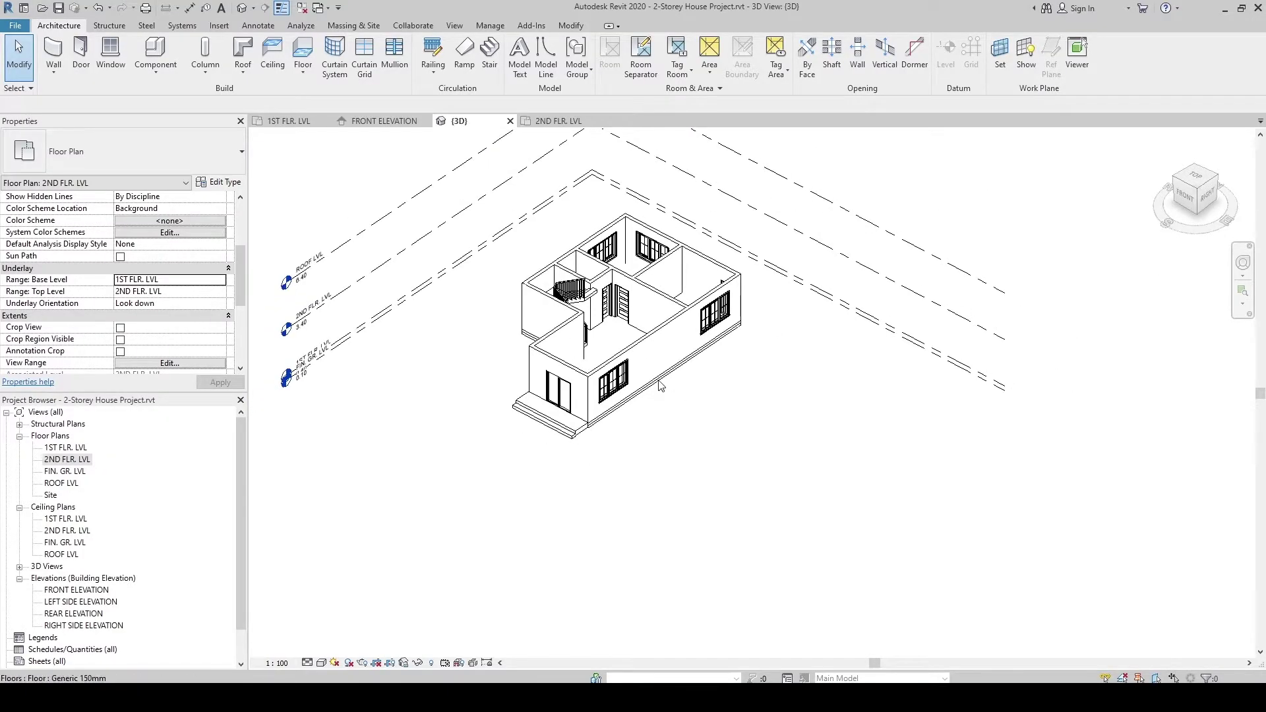
pyautogui.scroll(-3, 670, 350)
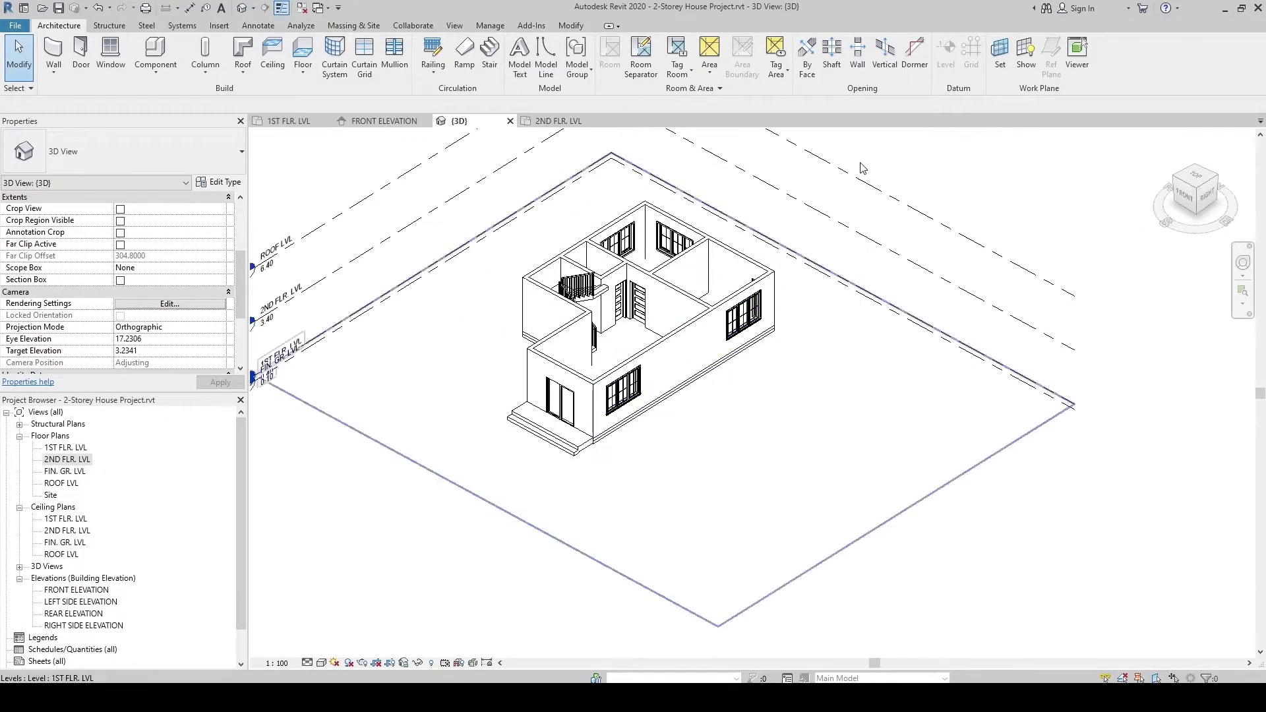
pyautogui.scroll(2, 679, 312)
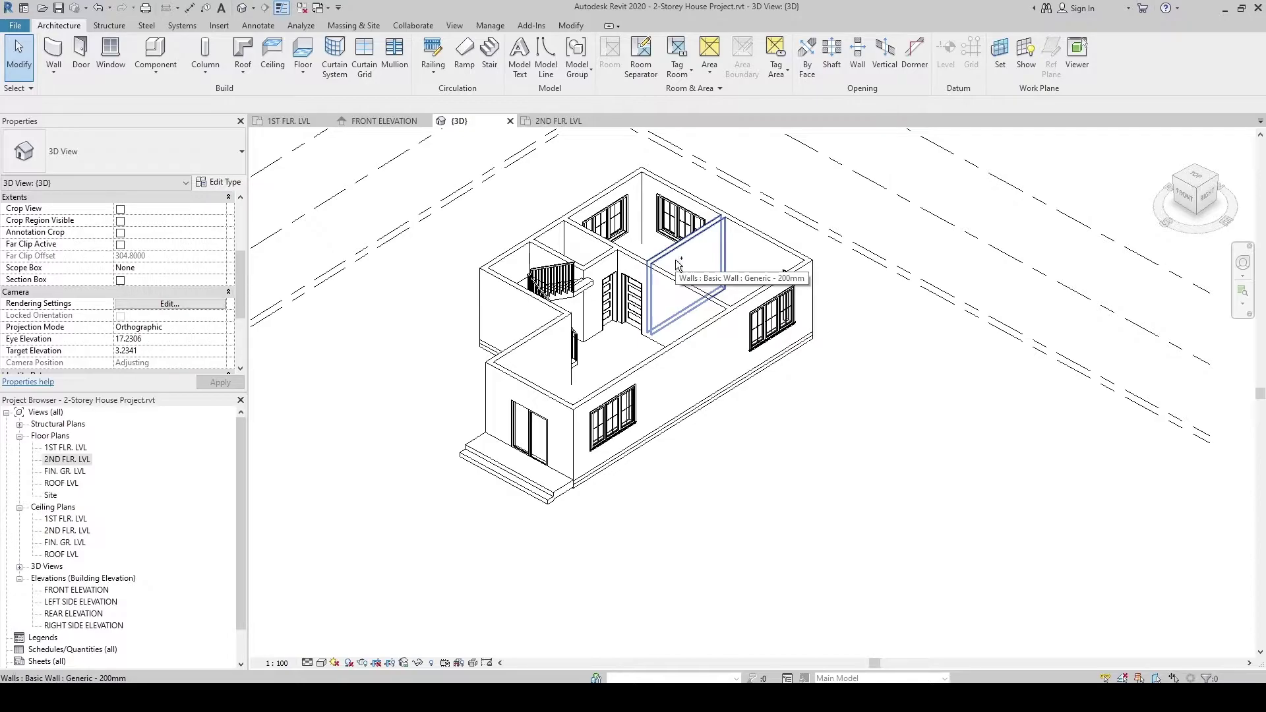
pyautogui.click(678, 264)
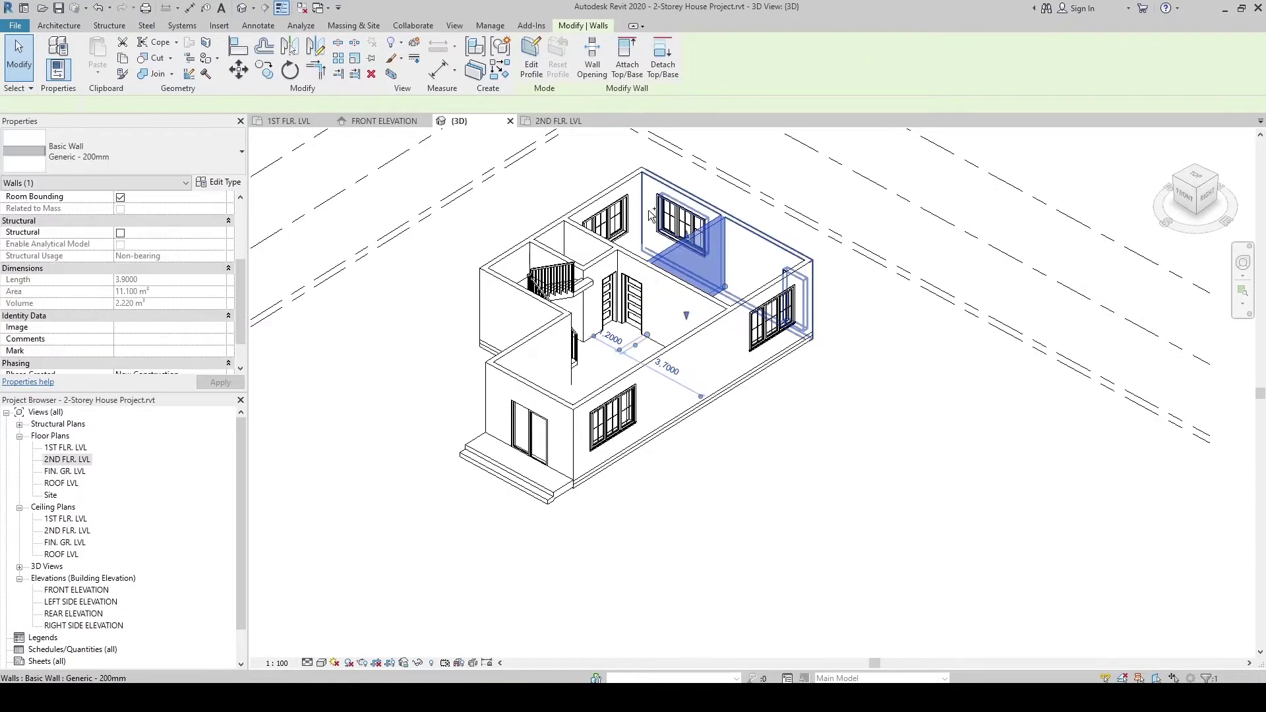
pyautogui.keyDown('ctrl'); pyautogui.click(615, 210); pyautogui.keyUp('ctrl')
pyautogui.keyDown('ctrl'); pyautogui.click(615, 210); pyautogui.keyUp('ctrl')
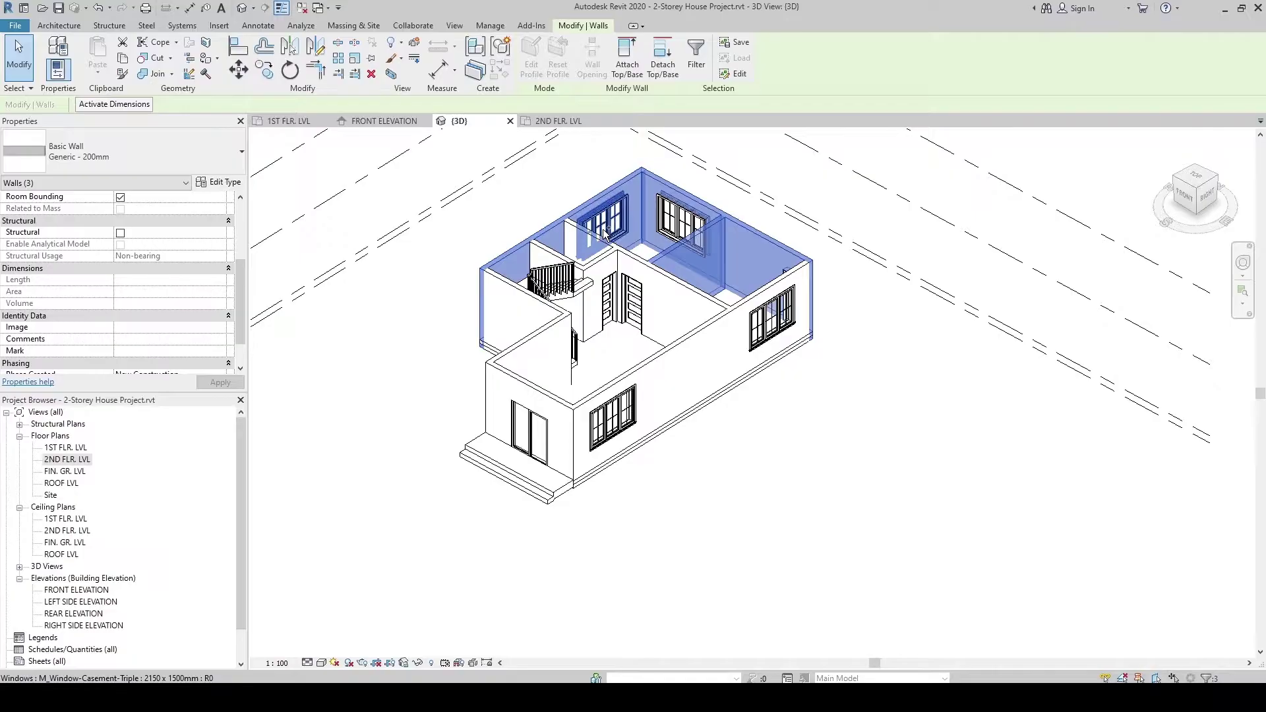
pyautogui.keyDown('ctrl'); pyautogui.click(650, 260); pyautogui.keyUp('ctrl')
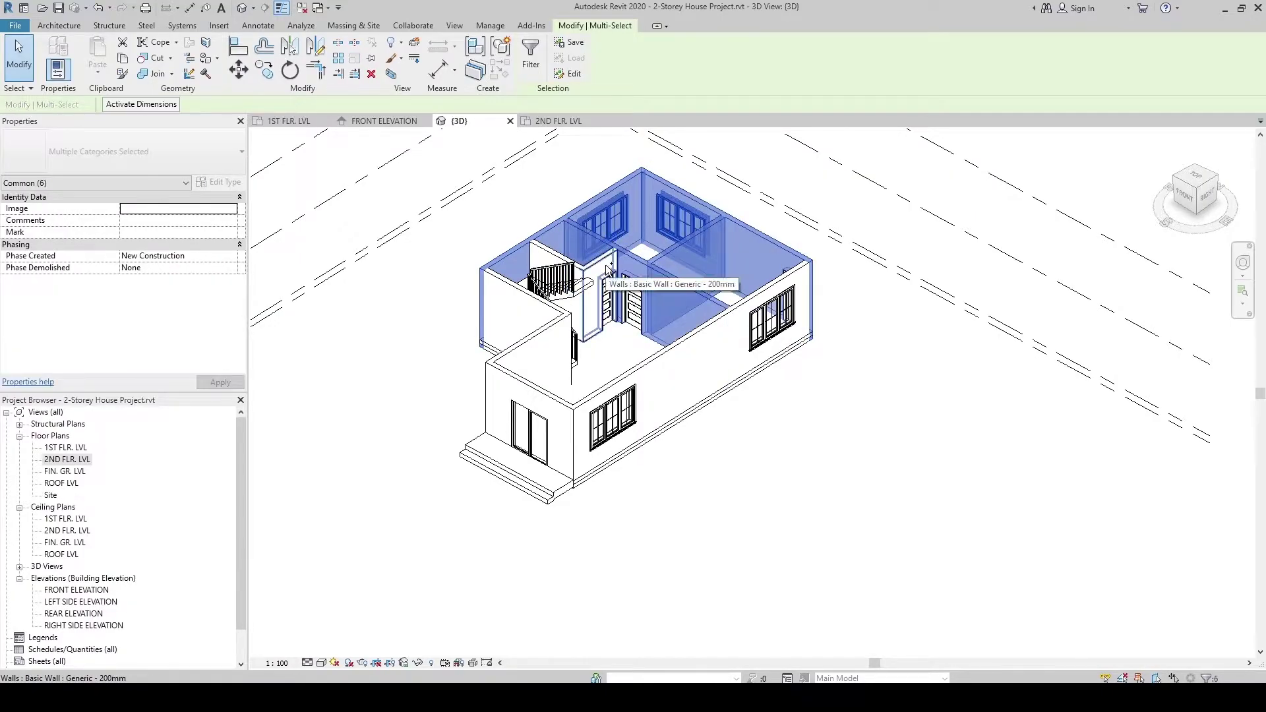
pyautogui.keyDown('ctrl'); pyautogui.click(633, 283); pyautogui.keyUp('ctrl')
pyautogui.keyDown('ctrl'); pyautogui.click(548, 257); pyautogui.keyUp('ctrl')
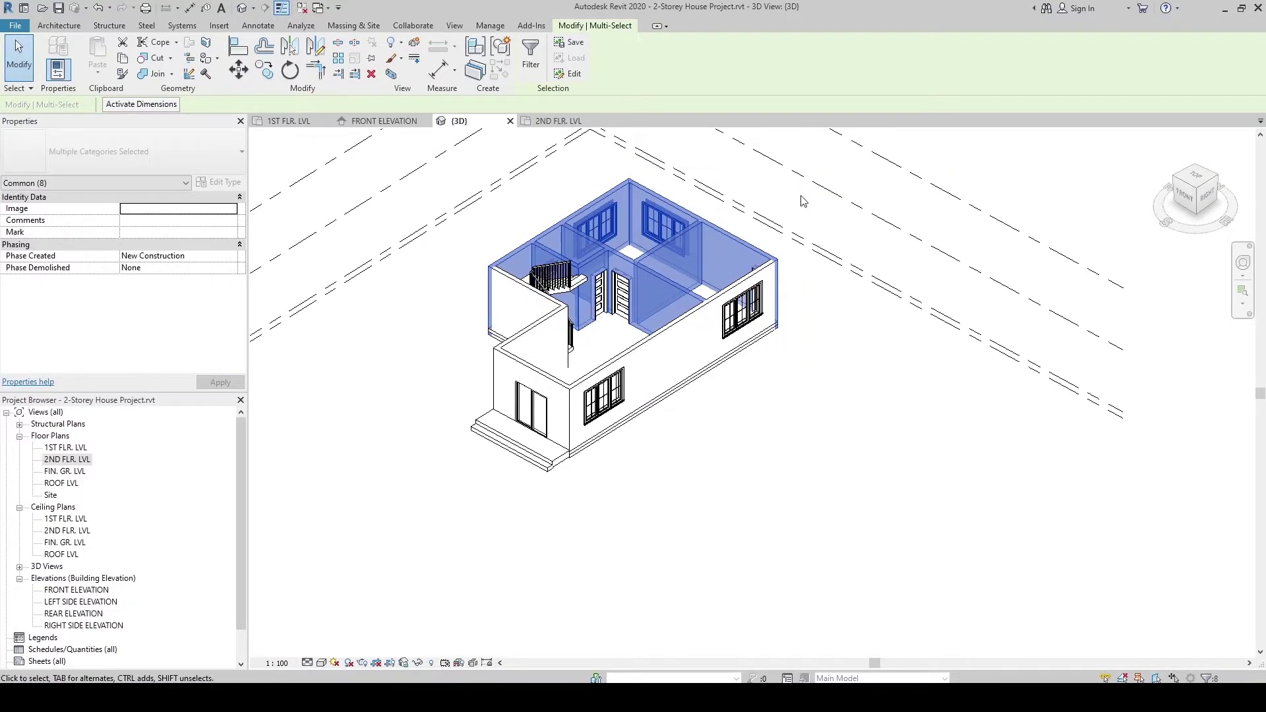
pyautogui.click(805, 202)
pyautogui.scroll(-3, 655, 343)
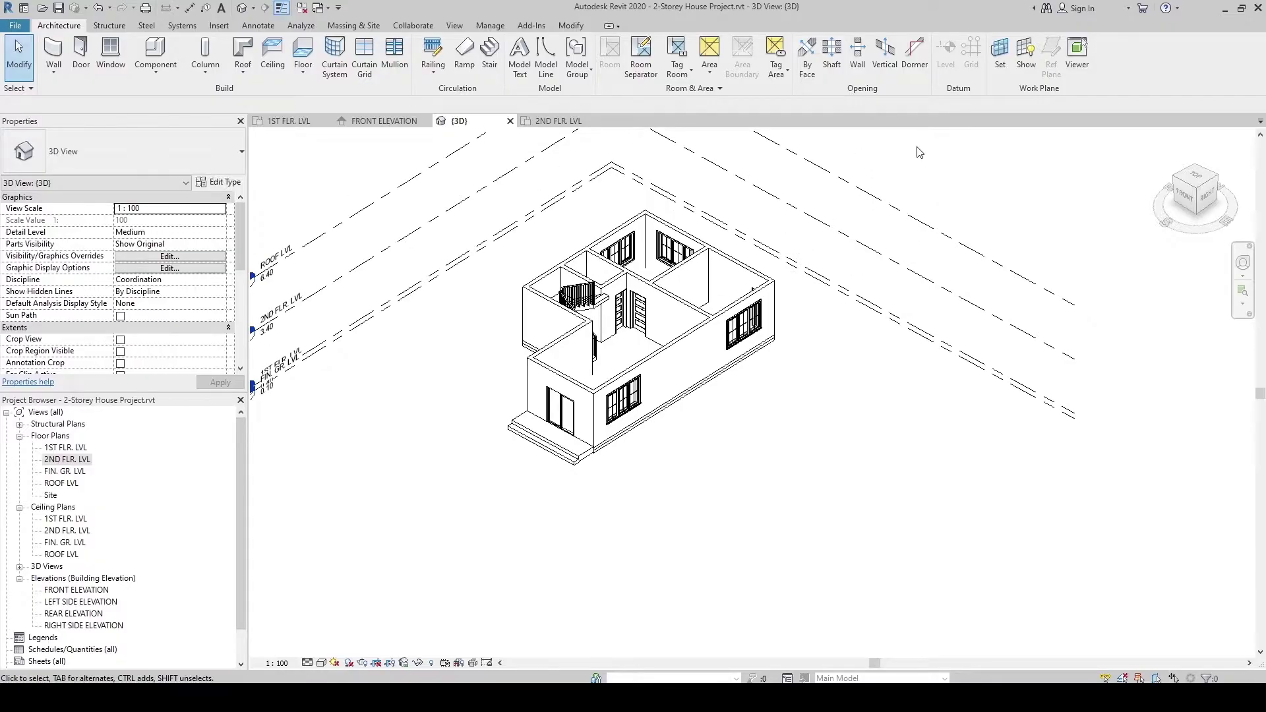
# Select the whole model and filter the selection down to Doors, Walls and Windows only
pyautogui.moveTo(916, 148)
pyautogui.mouseDown()
pyautogui.moveTo(594, 429)
pyautogui.moveTo(424, 500)
pyautogui.mouseUp()
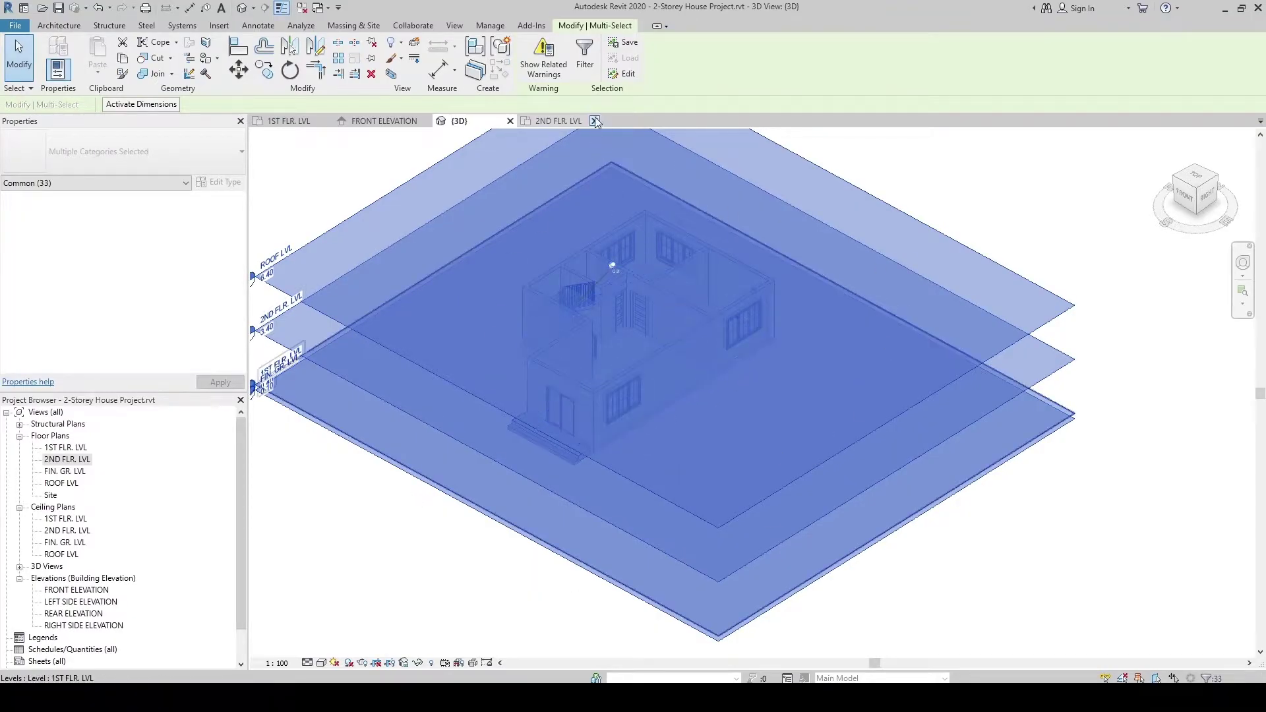
pyautogui.click(587, 68)
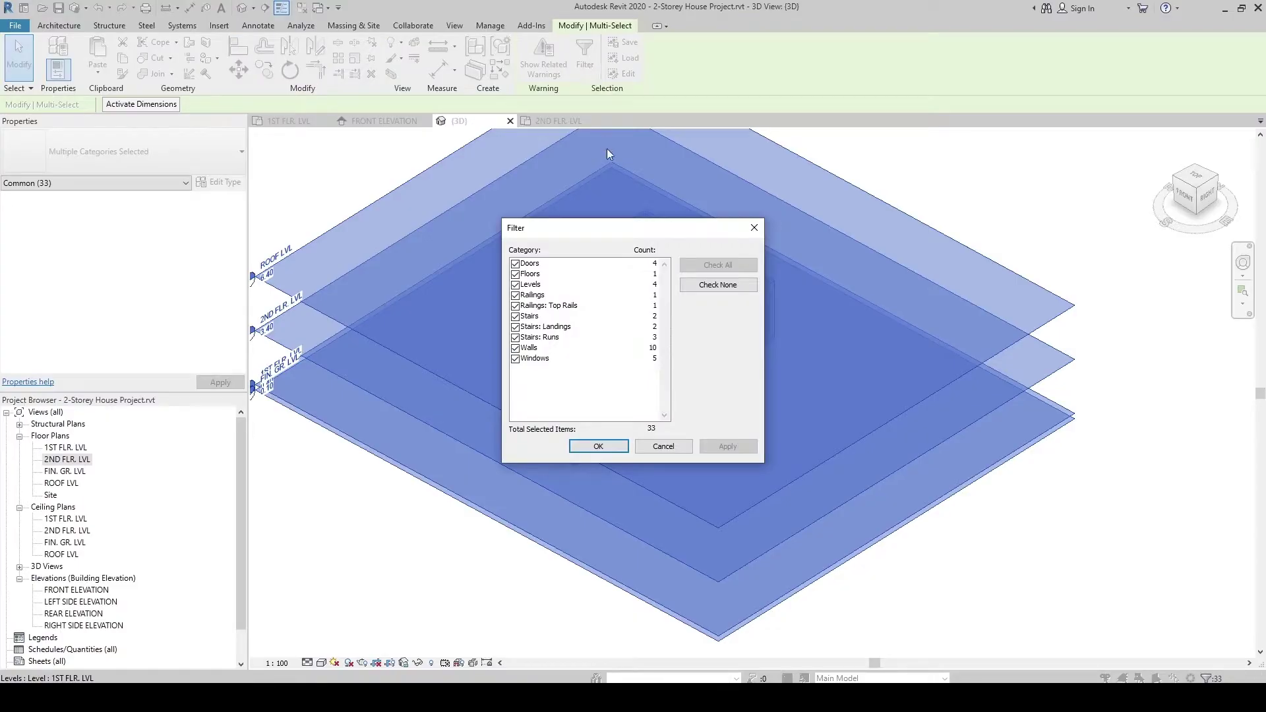
pyautogui.click(719, 288)
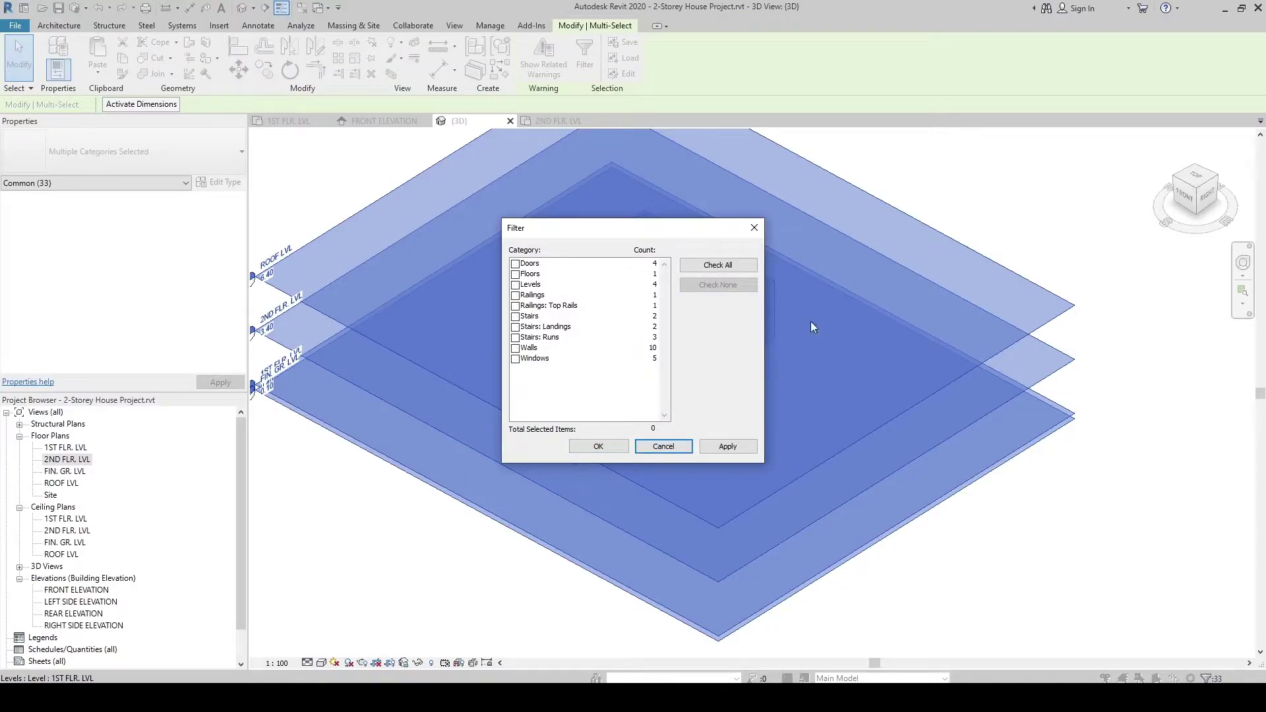
pyautogui.moveTo(655, 237); pyautogui.dragTo(914, 228)
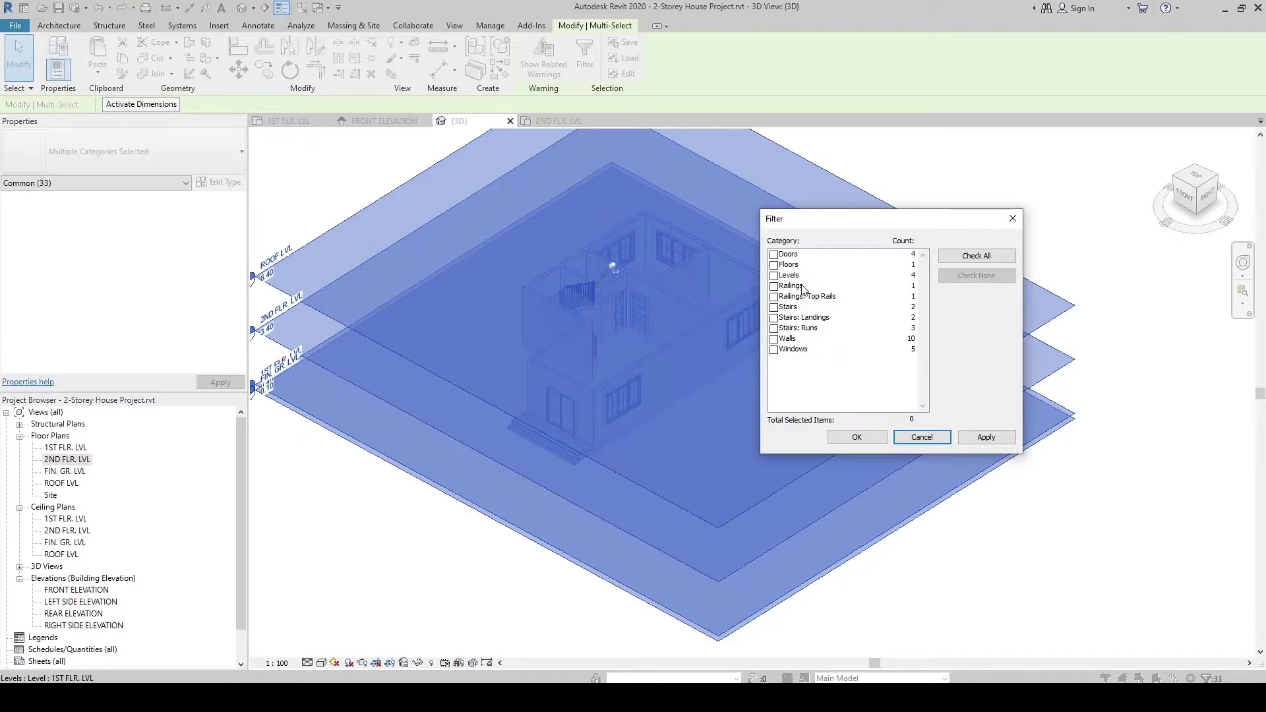
pyautogui.click(776, 350)
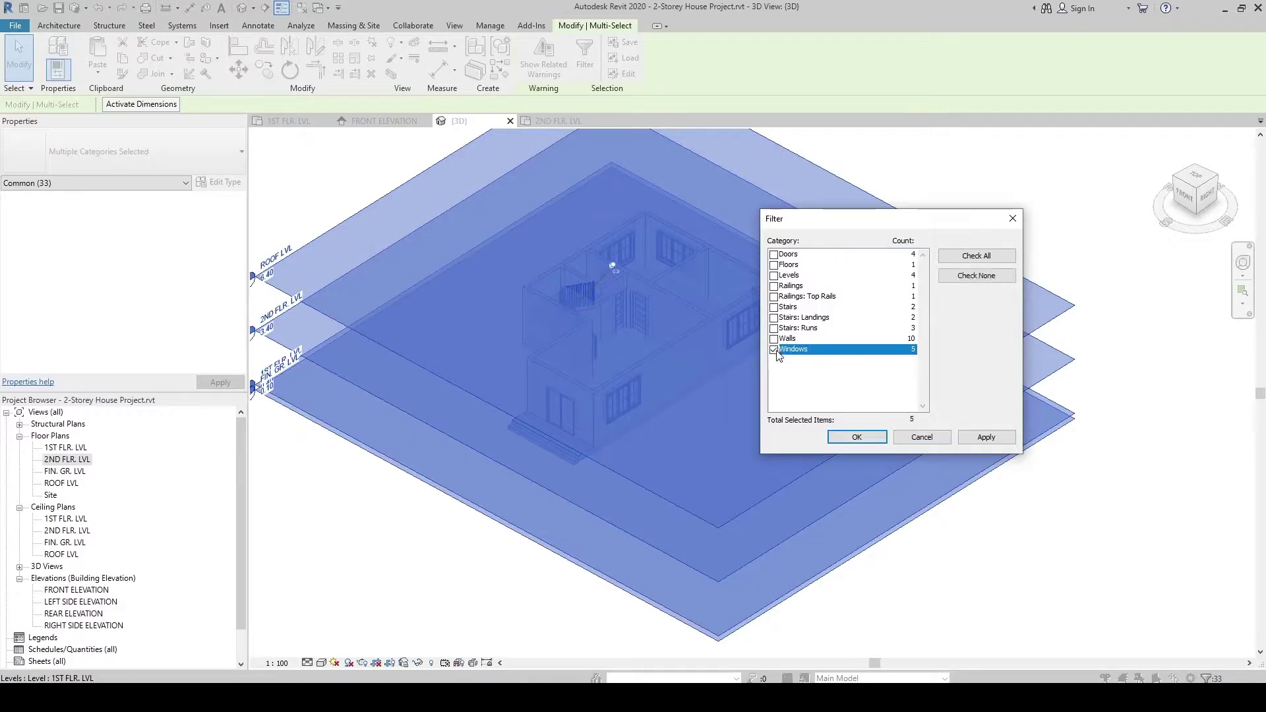
pyautogui.click(775, 340)
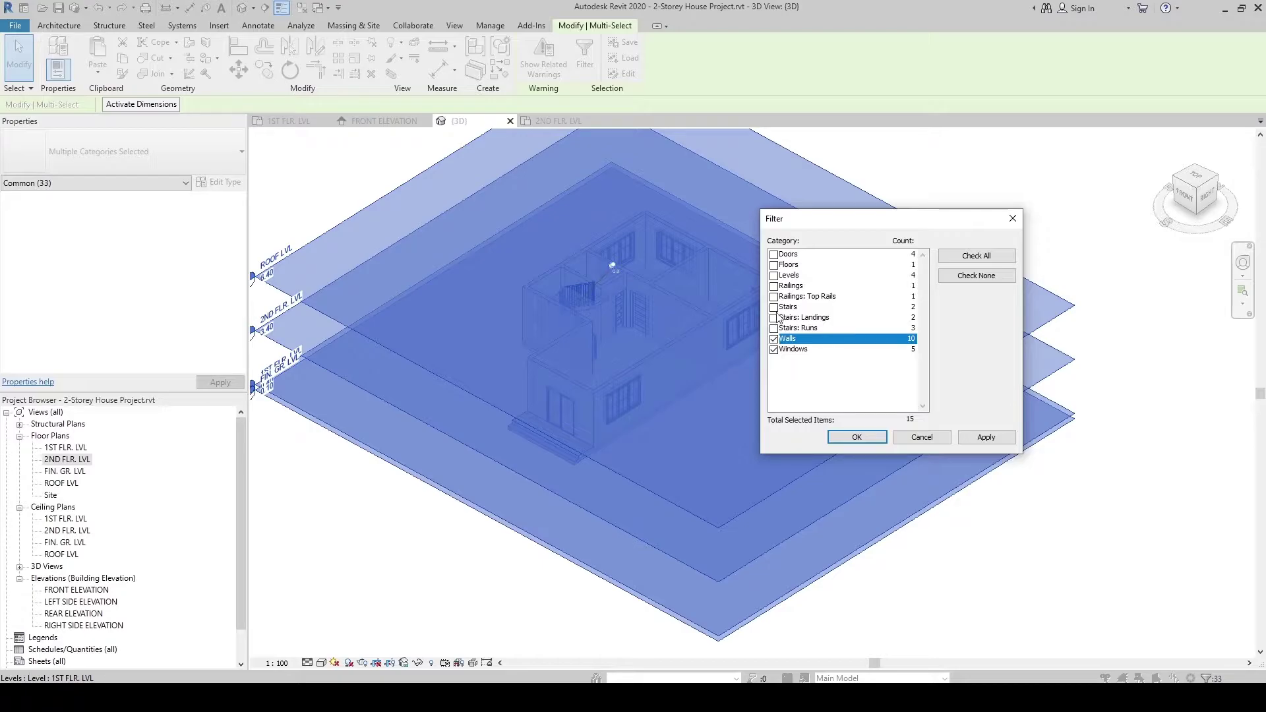
pyautogui.click(774, 255)
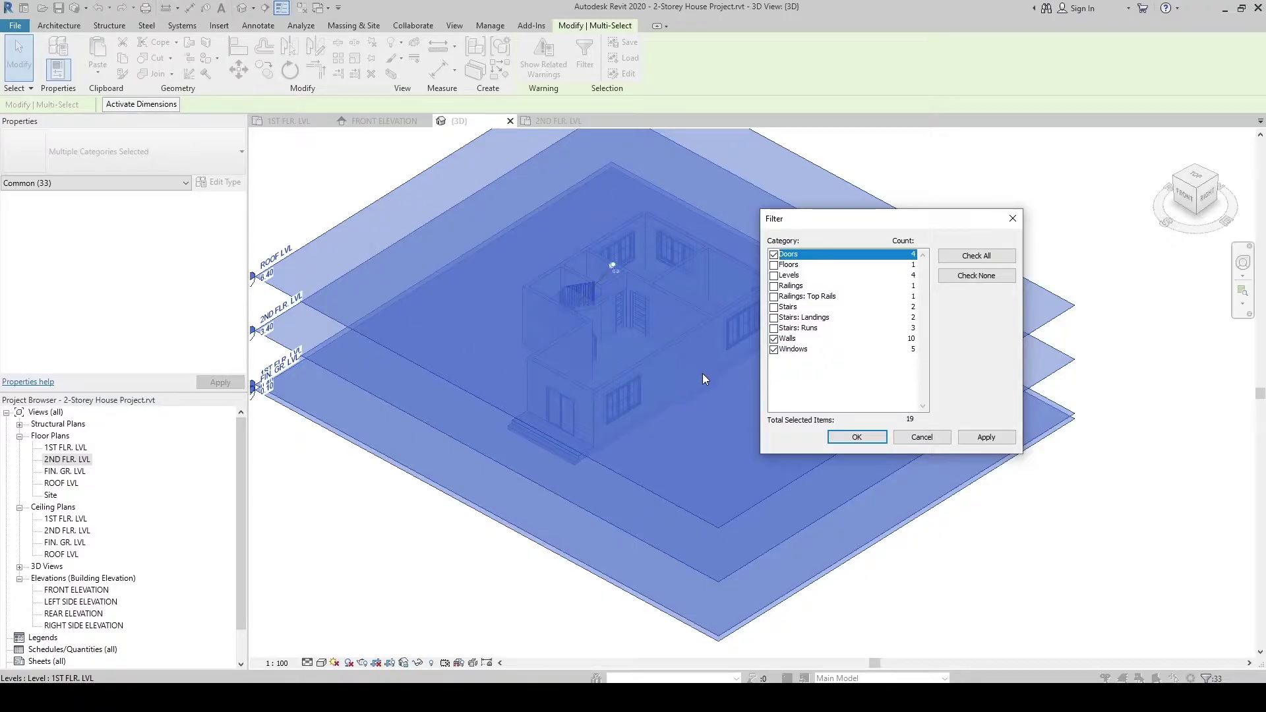
pyautogui.click(857, 437)
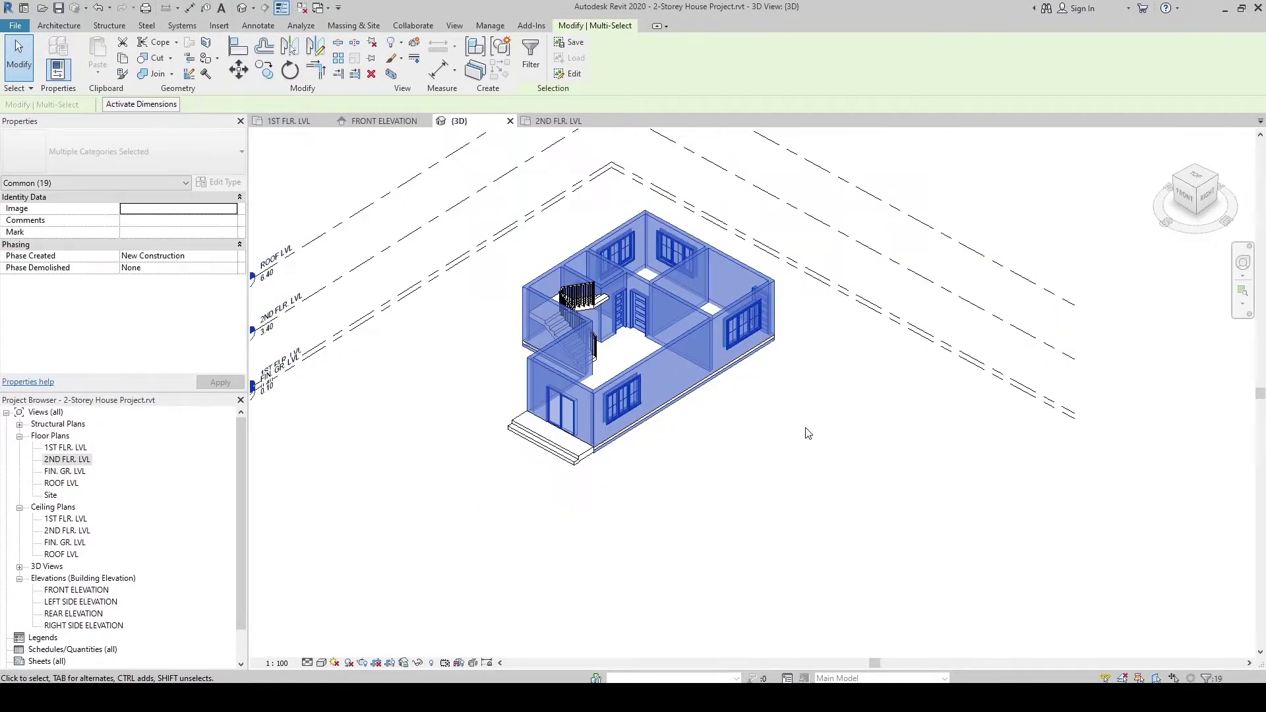
# Copy the selected walls, doors and windows and paste them aligned onto 2ND FLR. LVL
pyautogui.click(123, 61)
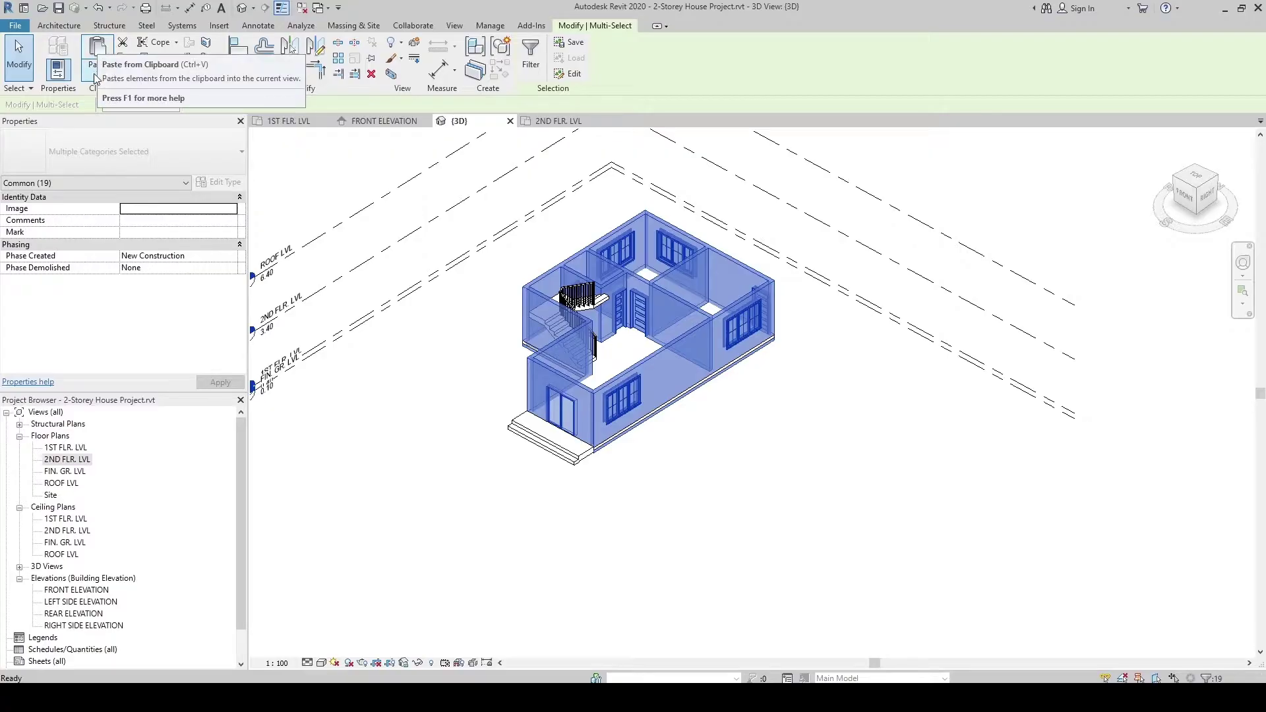
pyautogui.click(94, 77)
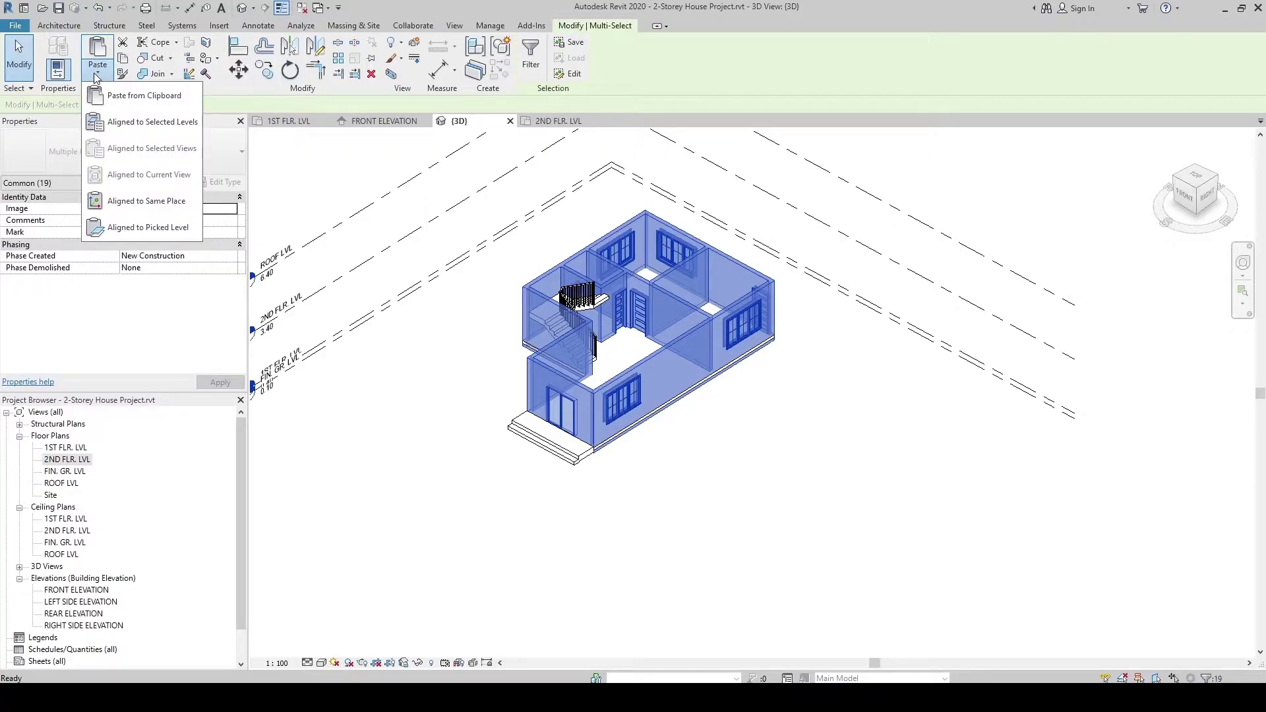
pyautogui.click(122, 123)
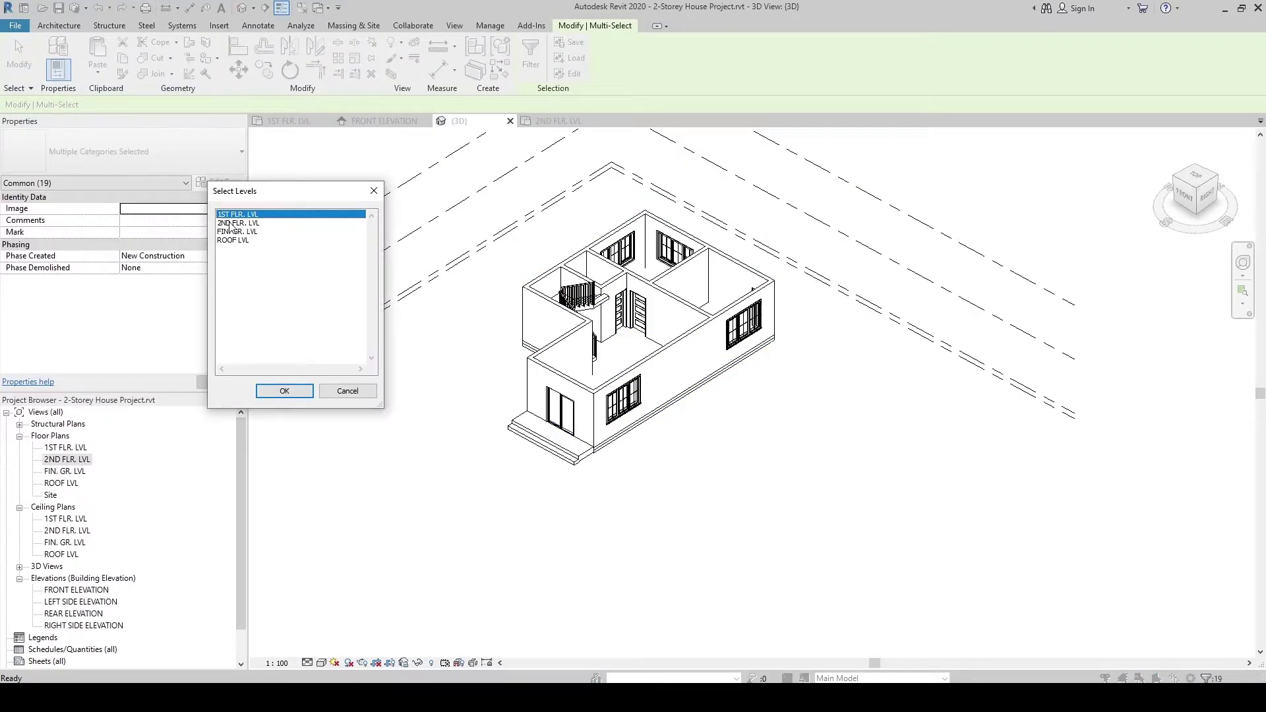
pyautogui.click(239, 223)
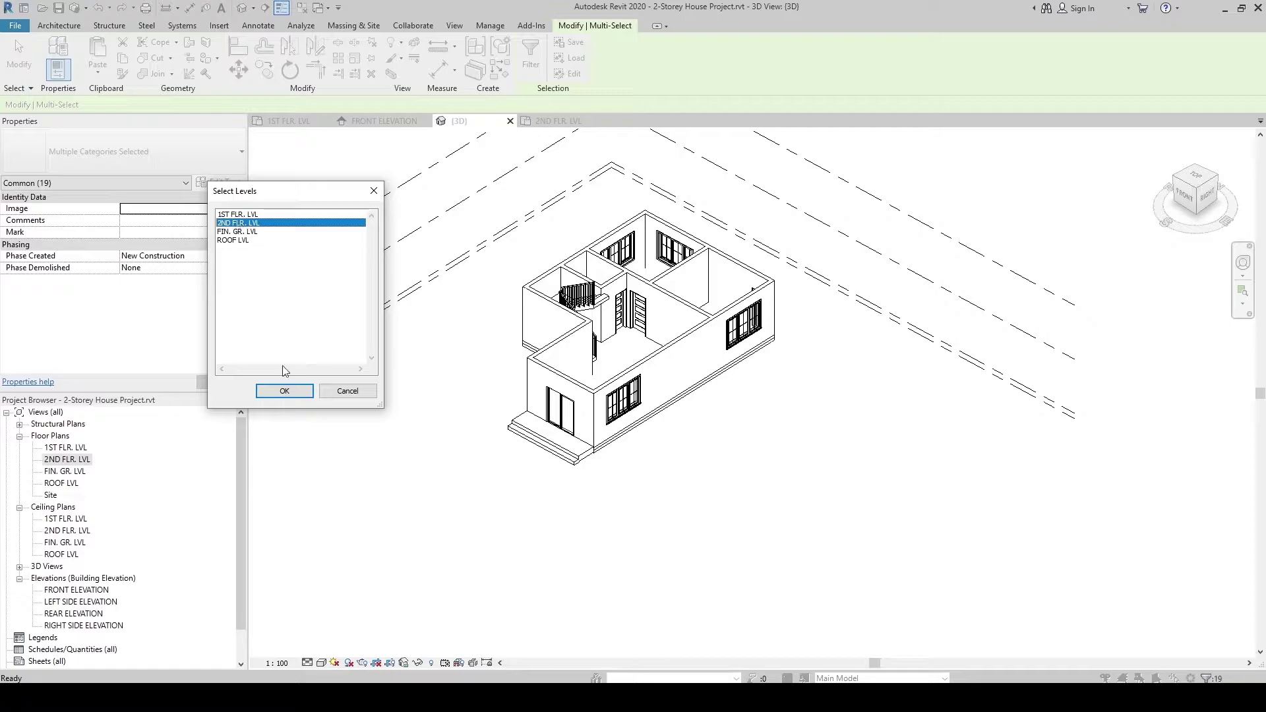
pyautogui.click(285, 390)
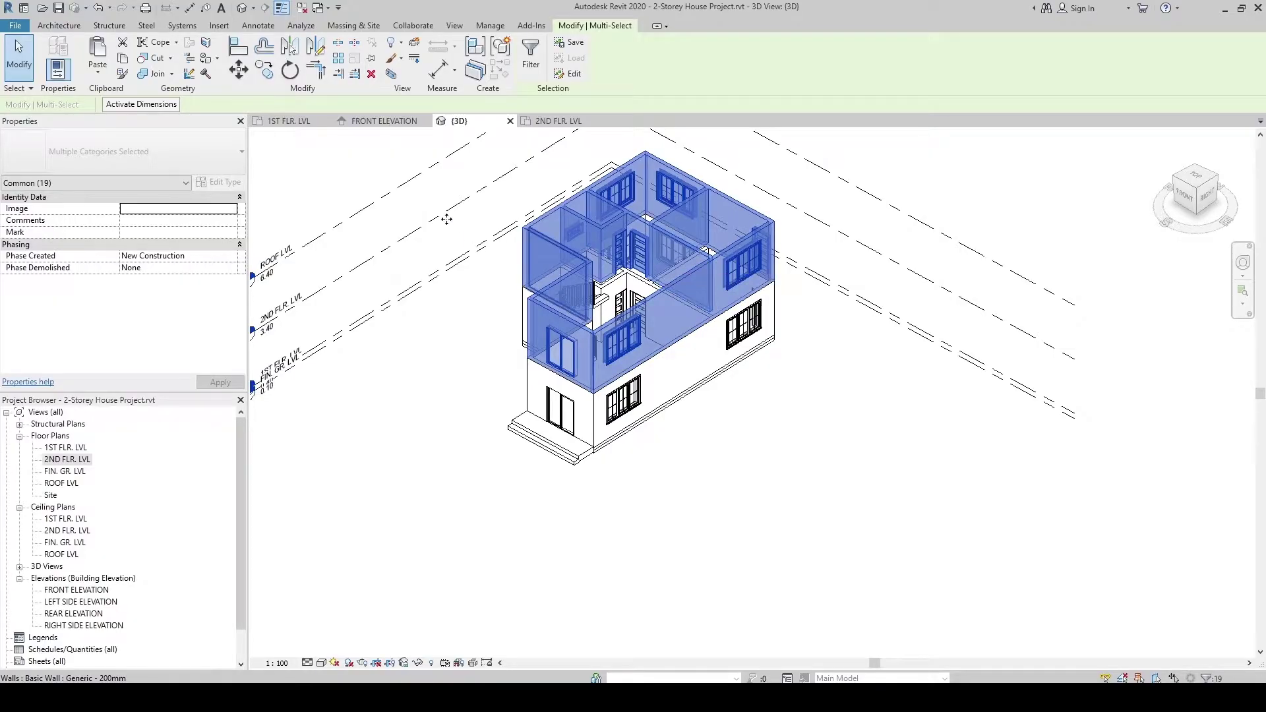
pyautogui.click(462, 186)
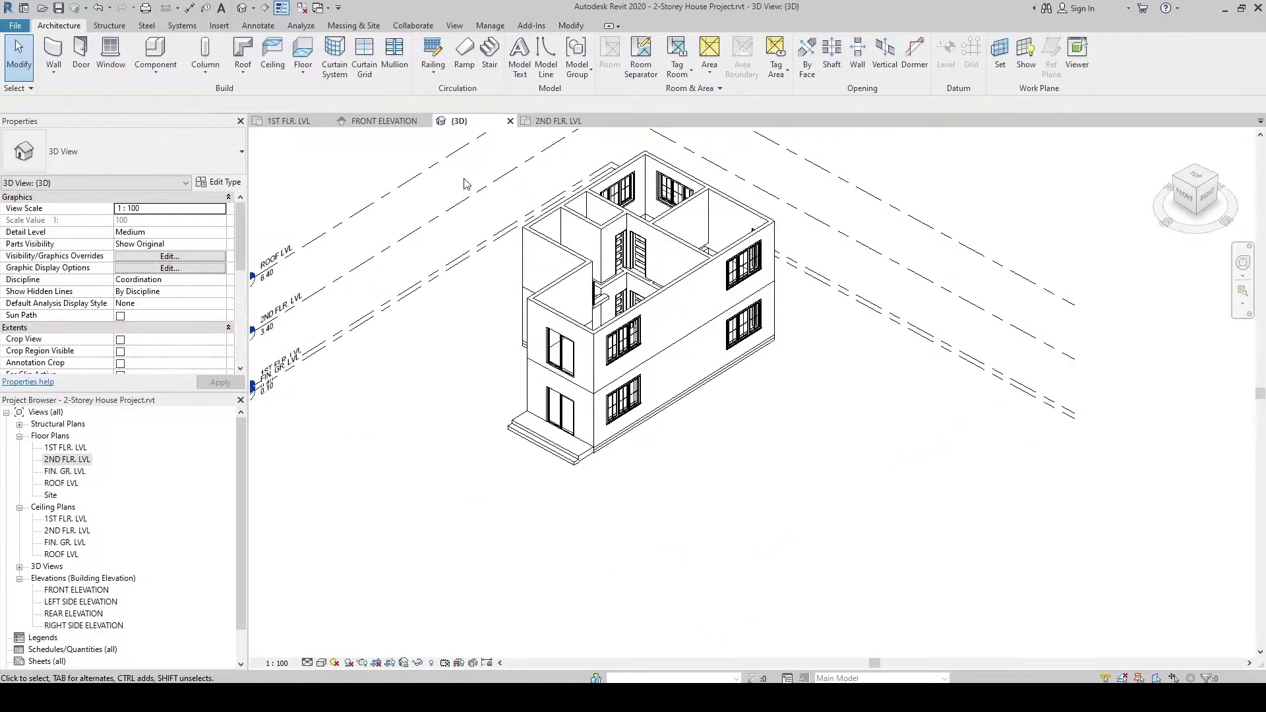
# Open the 2ND FLR. LVL plan, centre it, and select the top-right exterior door
pyautogui.doubleClick(68, 459)
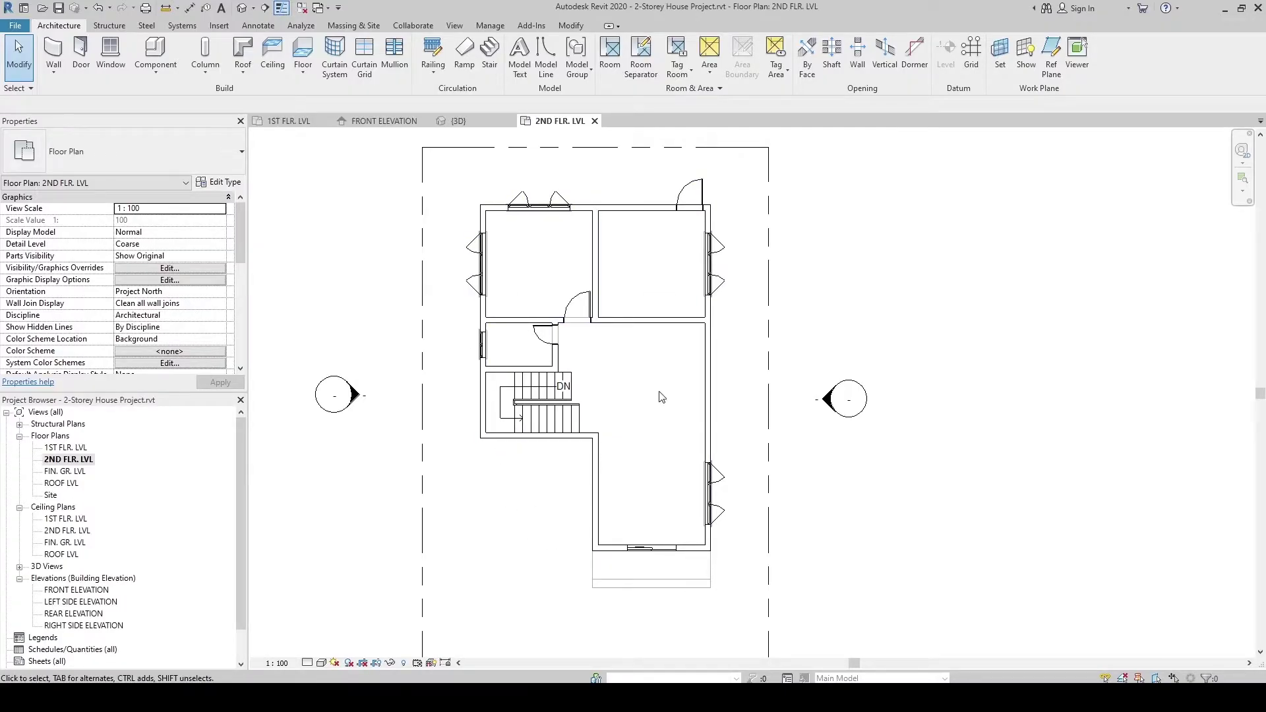
pyautogui.moveTo(667, 275); pyautogui.dragTo(658, 291, button='middle')
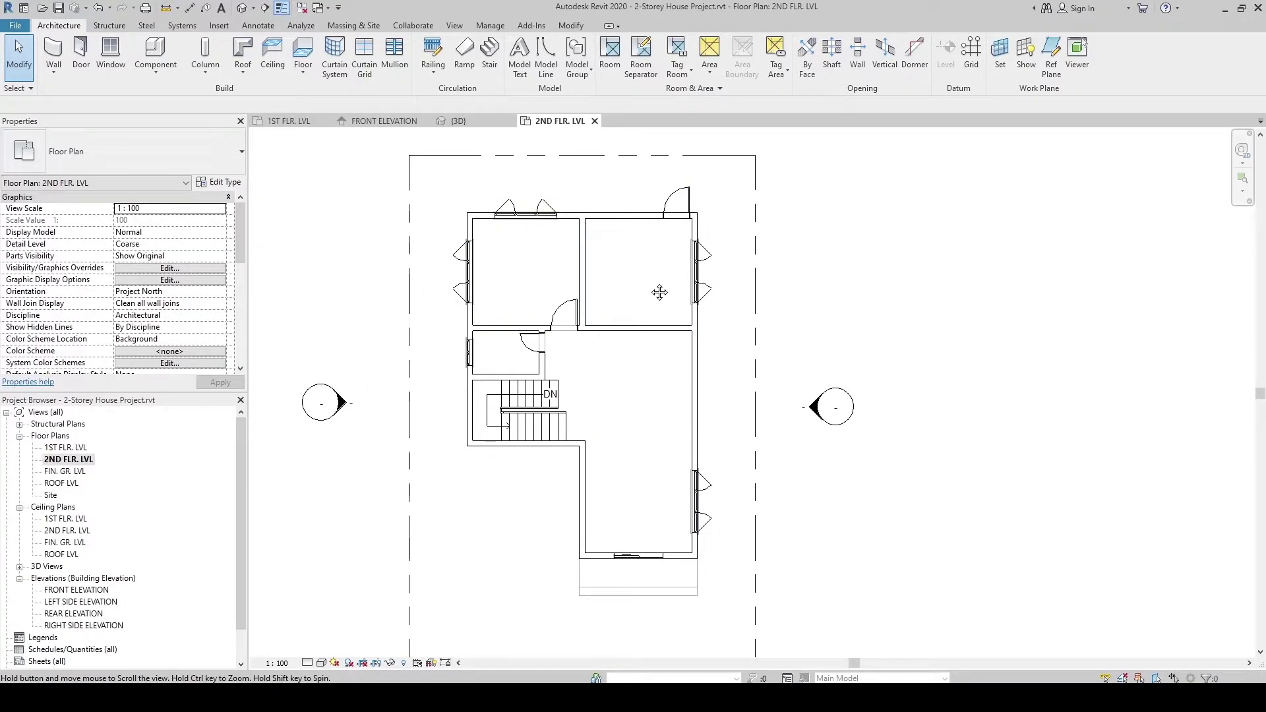
pyautogui.click(674, 201)
# Mirror a copy of the upper-left bedroom door across the dividing wall into the upper-right bedroom
pyautogui.press('Escape')
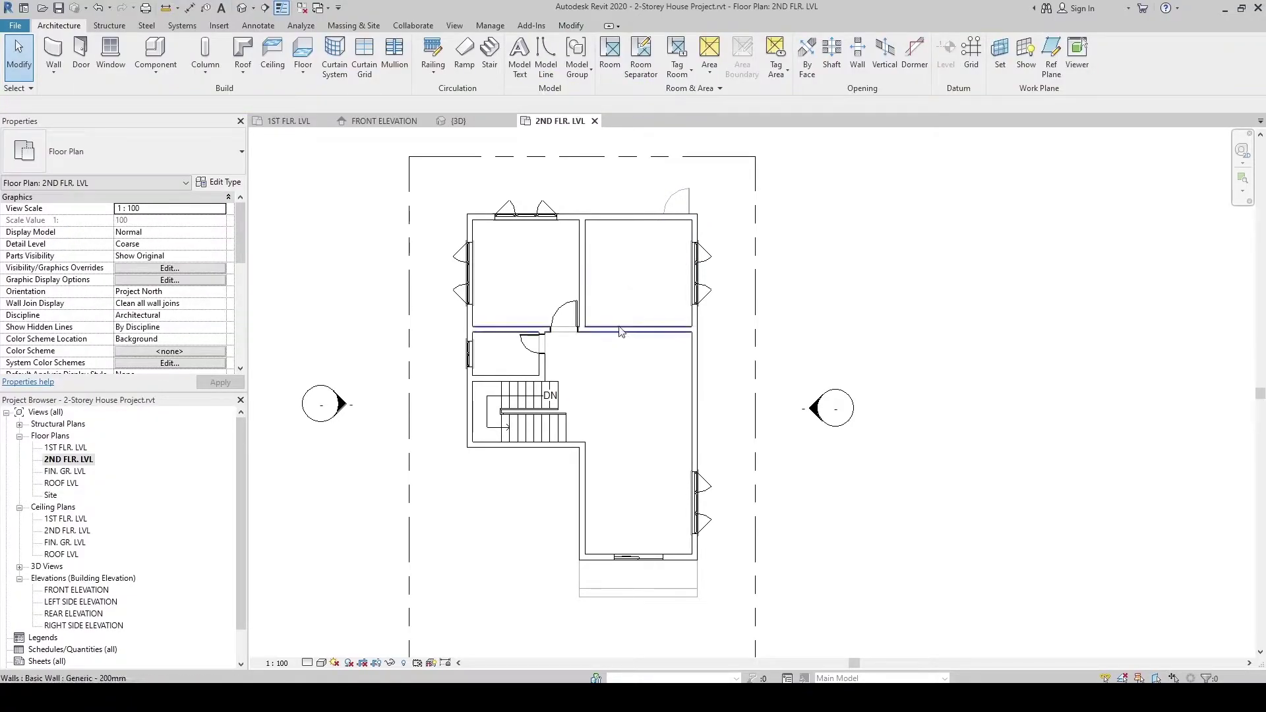
pyautogui.scroll(2, 606, 311)
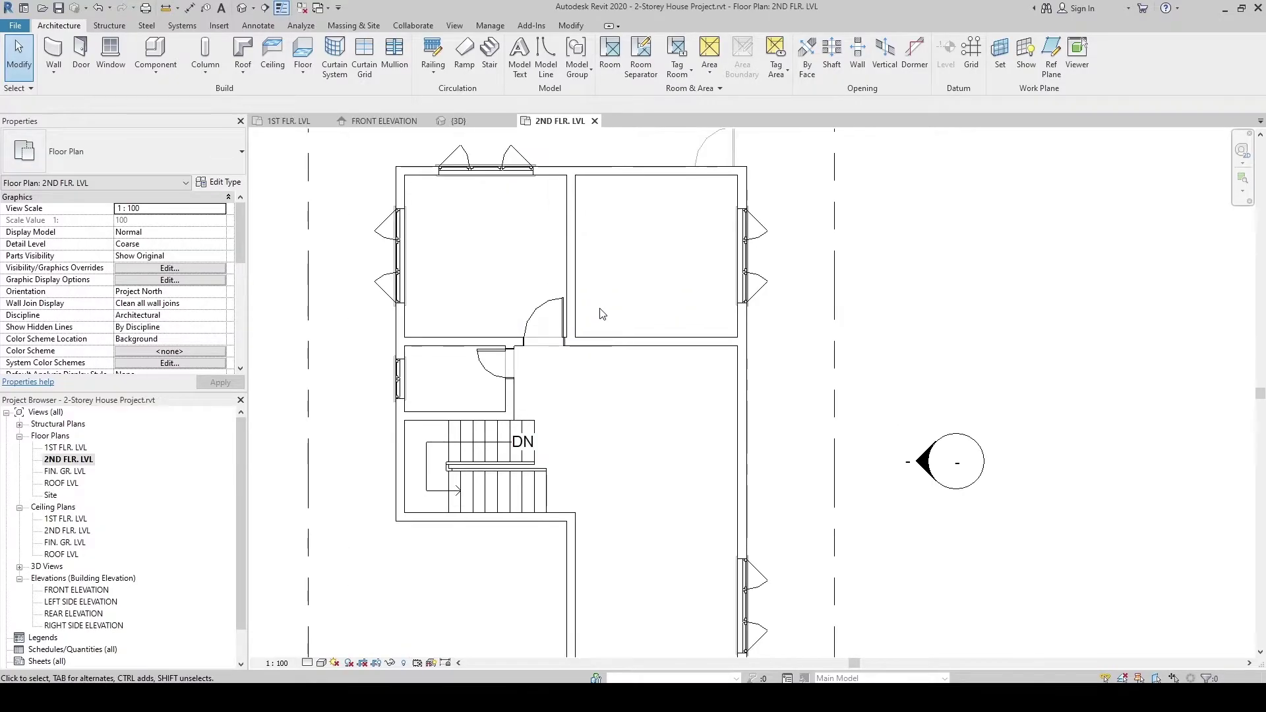
pyautogui.click(564, 318)
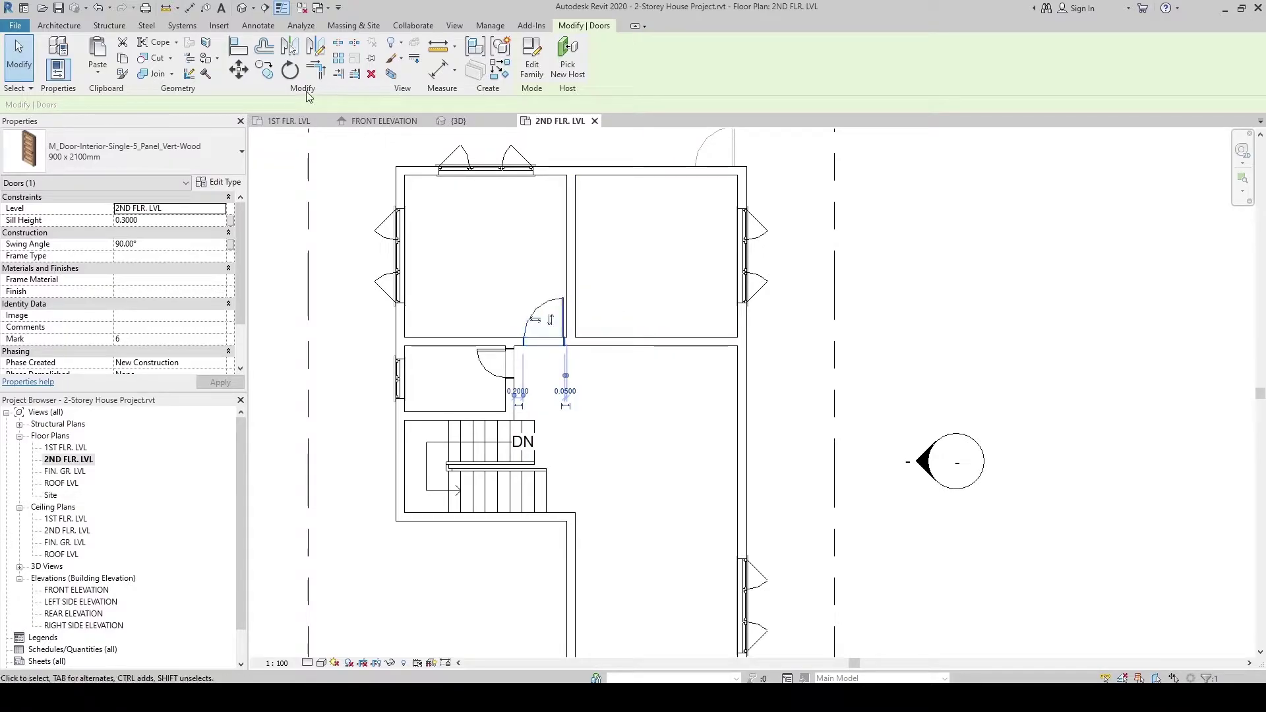
pyautogui.click(292, 51)
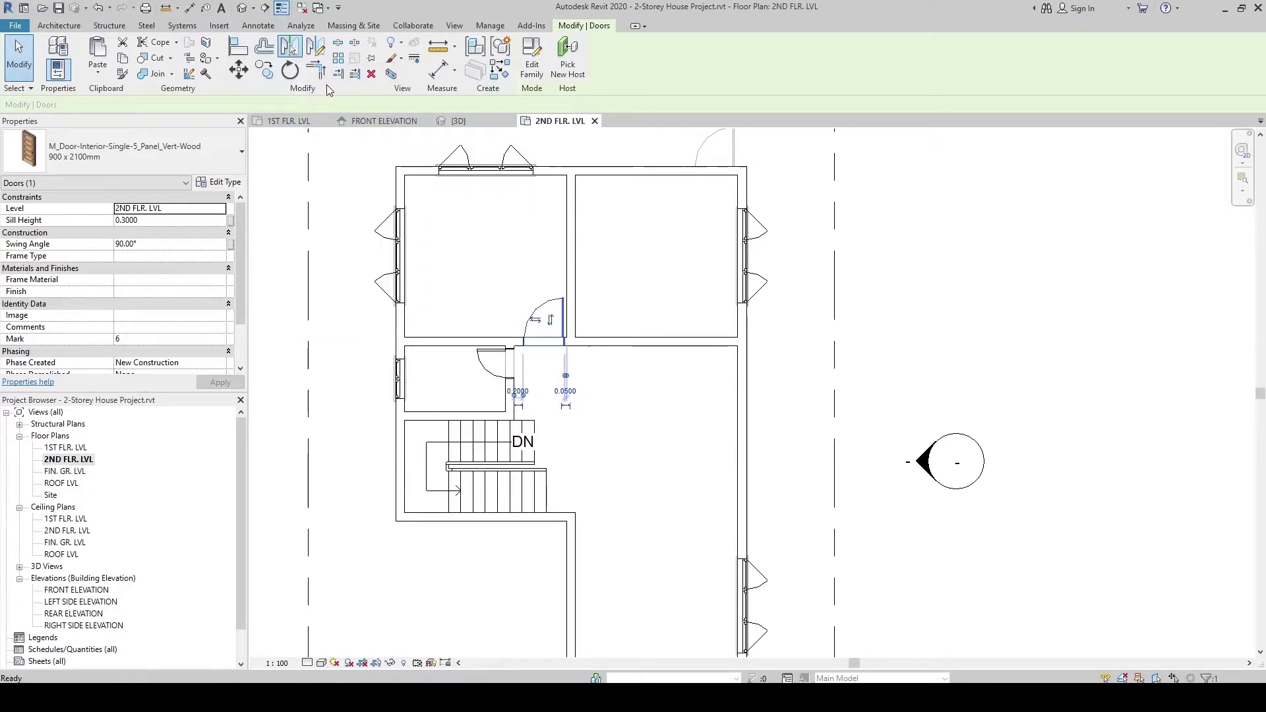
pyautogui.click(572, 240)
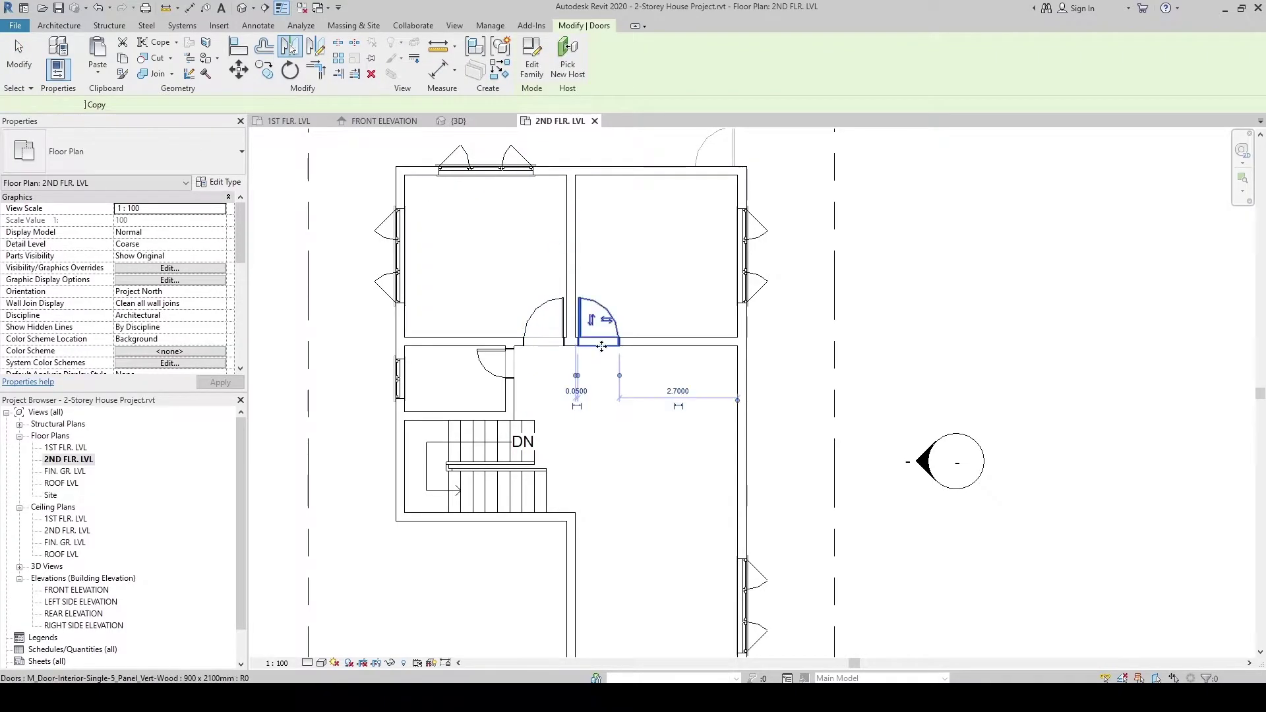
pyautogui.scroll(-2, 579, 343)
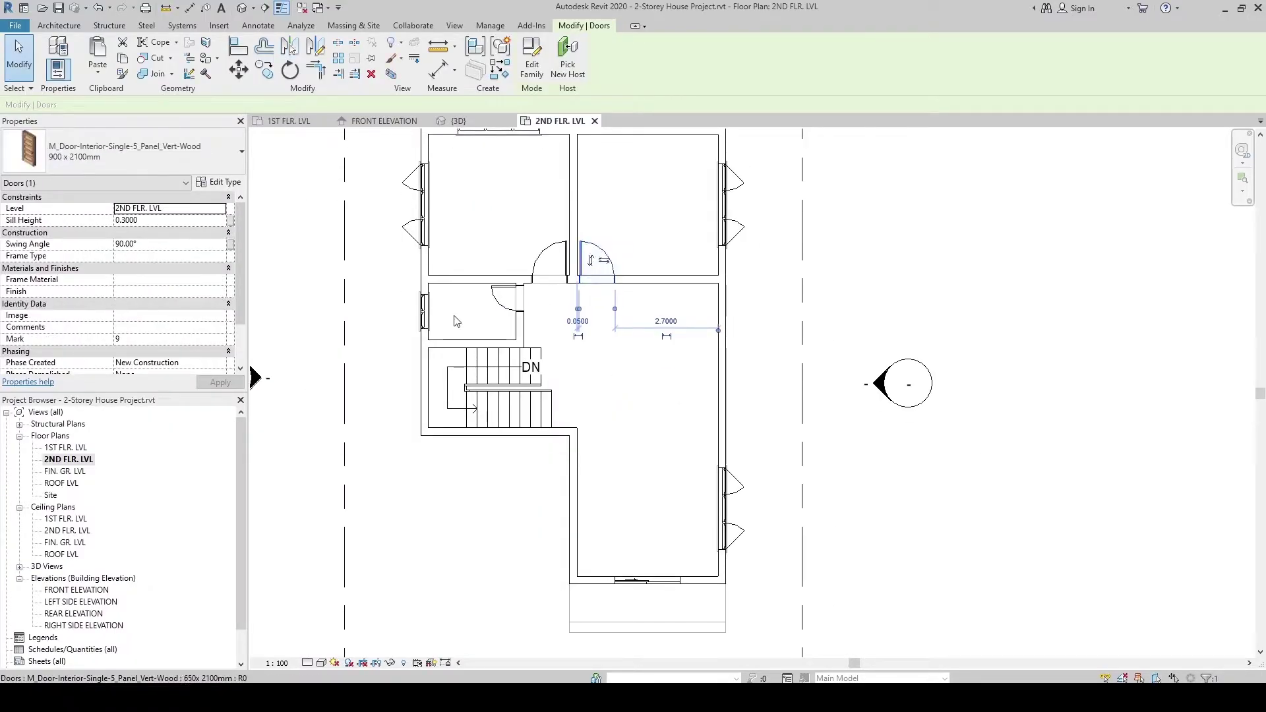
pyautogui.click(463, 454)
pyautogui.moveTo(537, 444); pyautogui.dragTo(595, 379, button='middle')
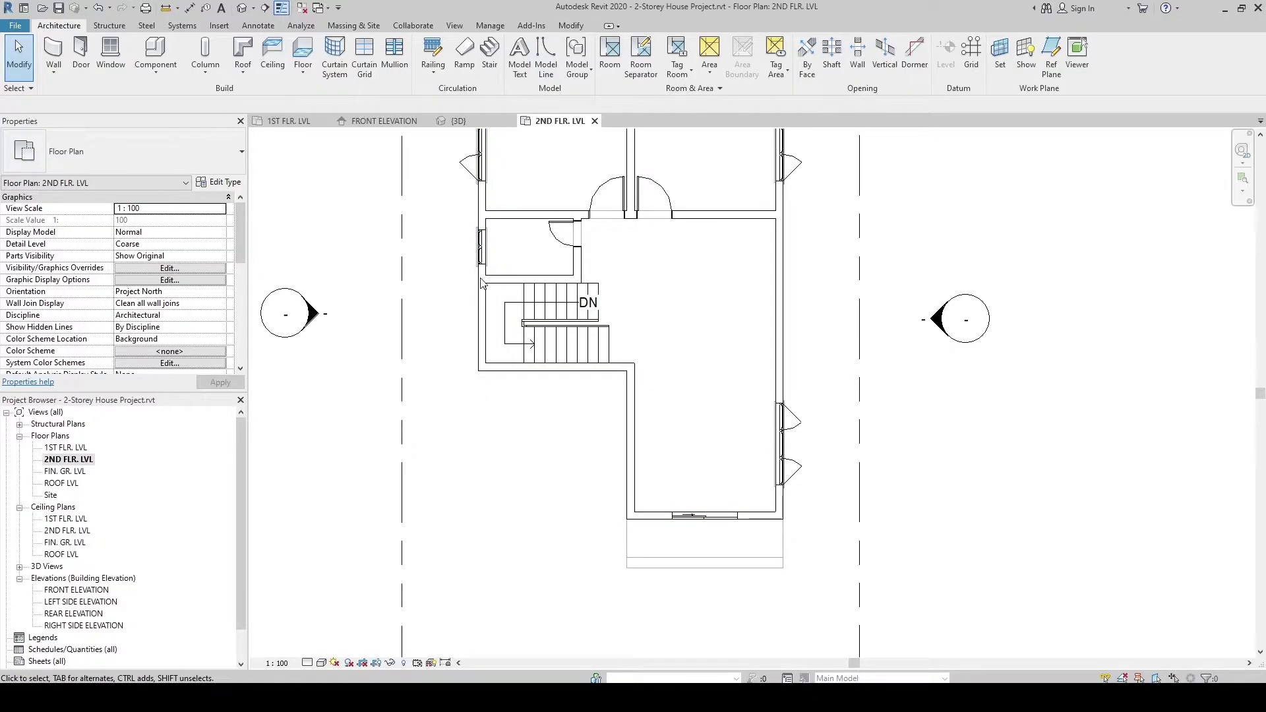
# Trim/extend the left exterior wall to meet the bottom wall in a corner
pyautogui.press('t')
pyautogui.press('r')
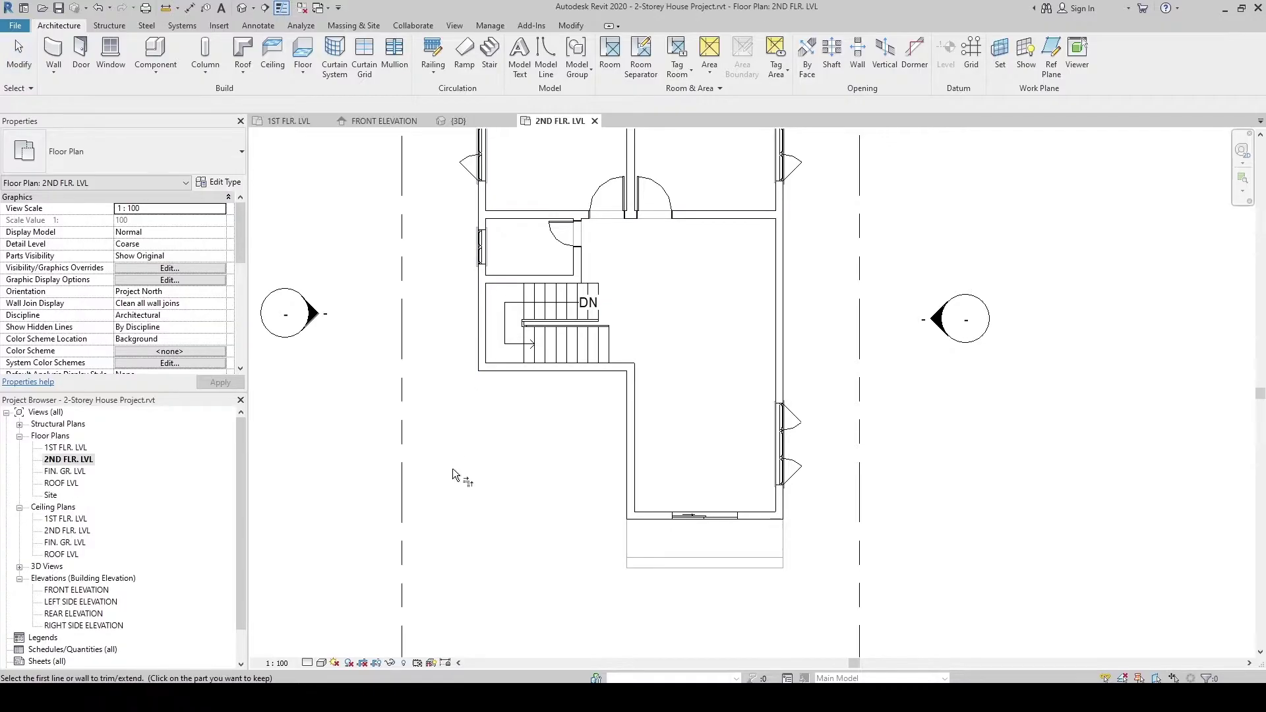
pyautogui.click(477, 317)
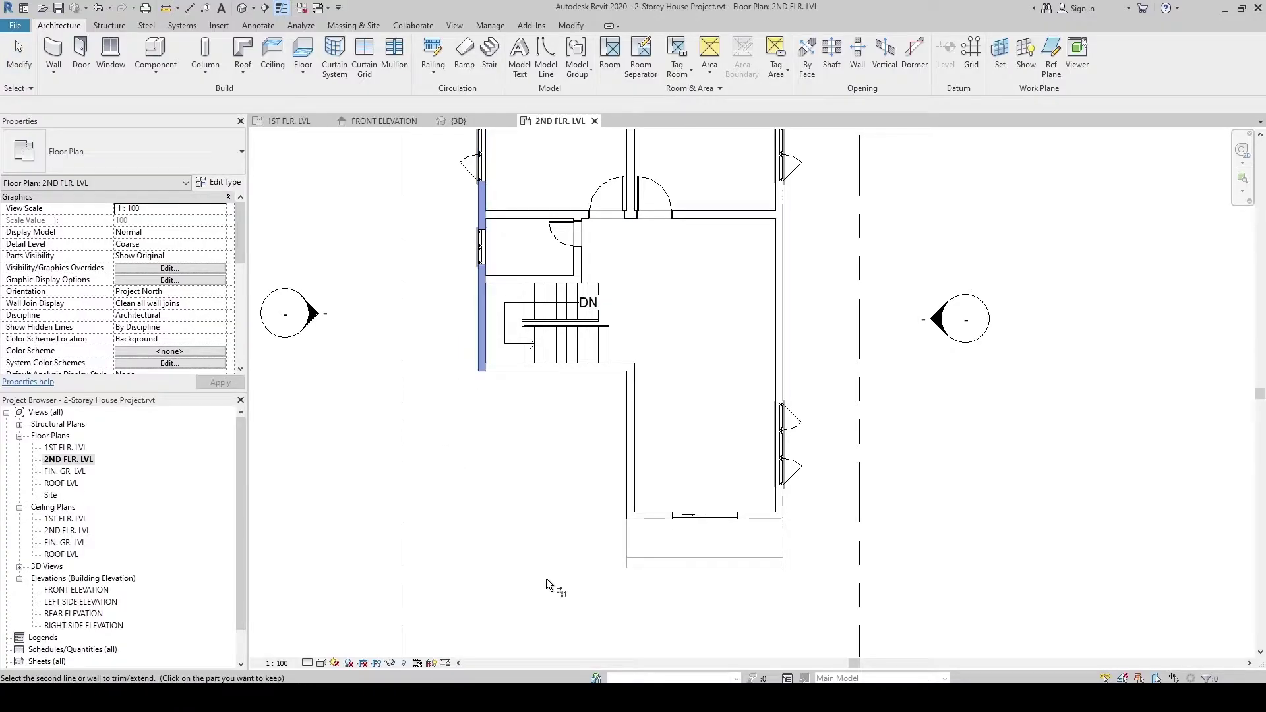
pyautogui.click(665, 519)
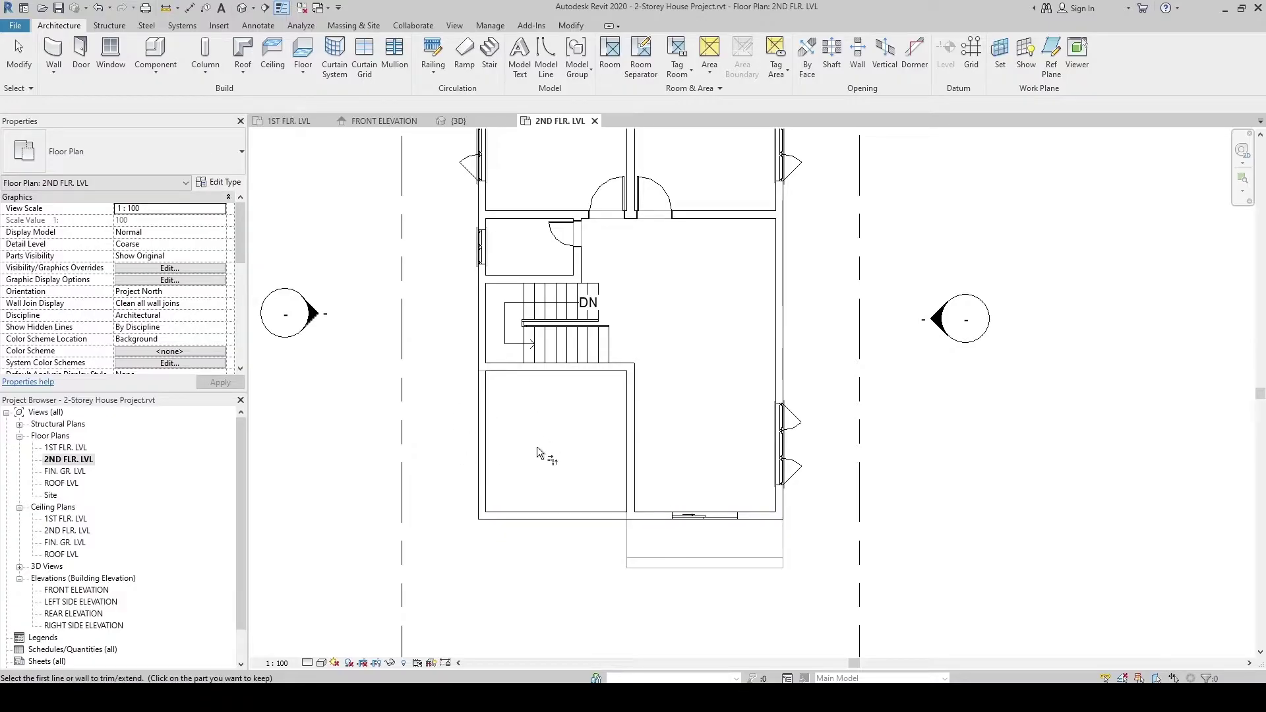
pyautogui.press('Escape')
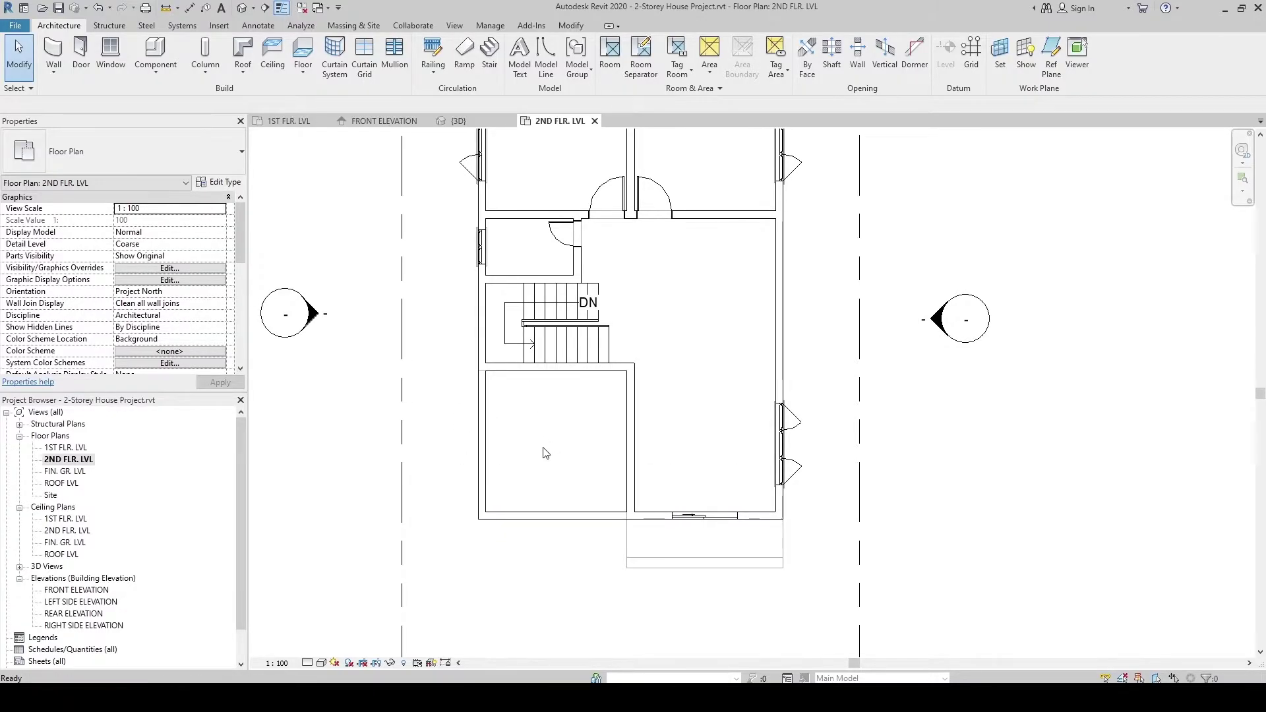
# Delete the lower room's inner vertical wall and extend the stair-landing wall to the right exterior wall
pyautogui.click(633, 438)
pyautogui.press('Delete')
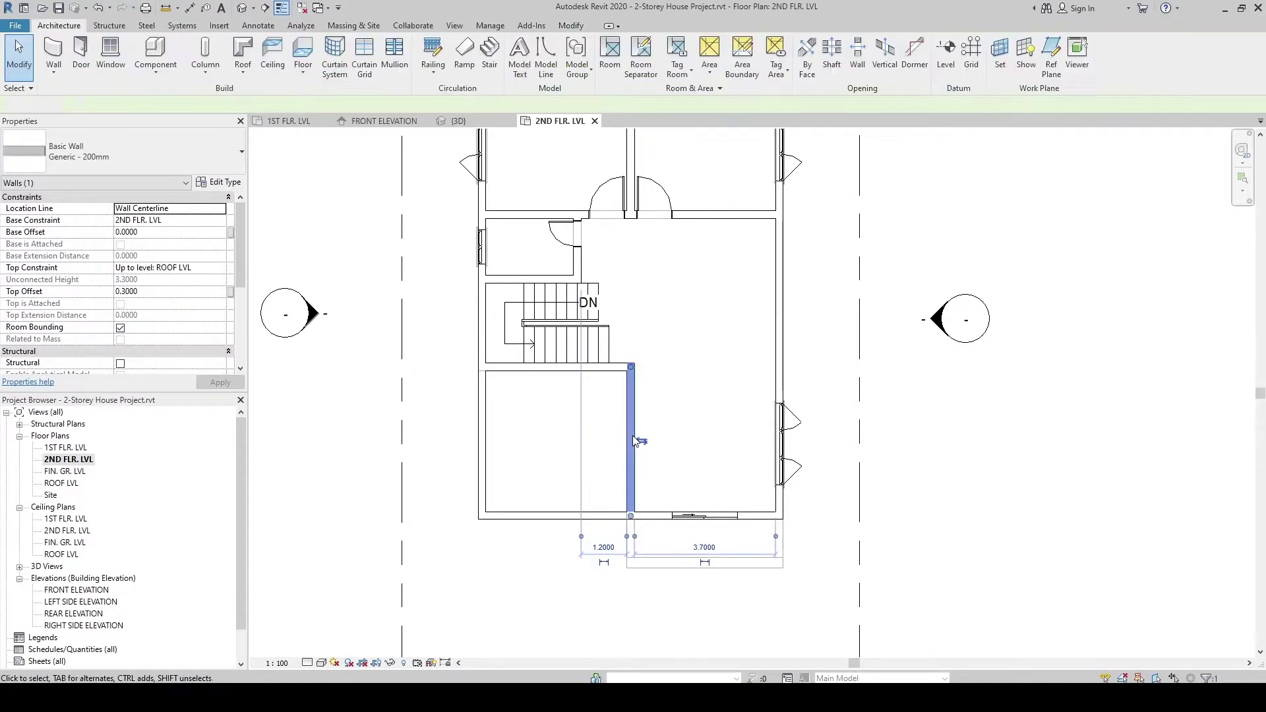
pyautogui.click(594, 367)
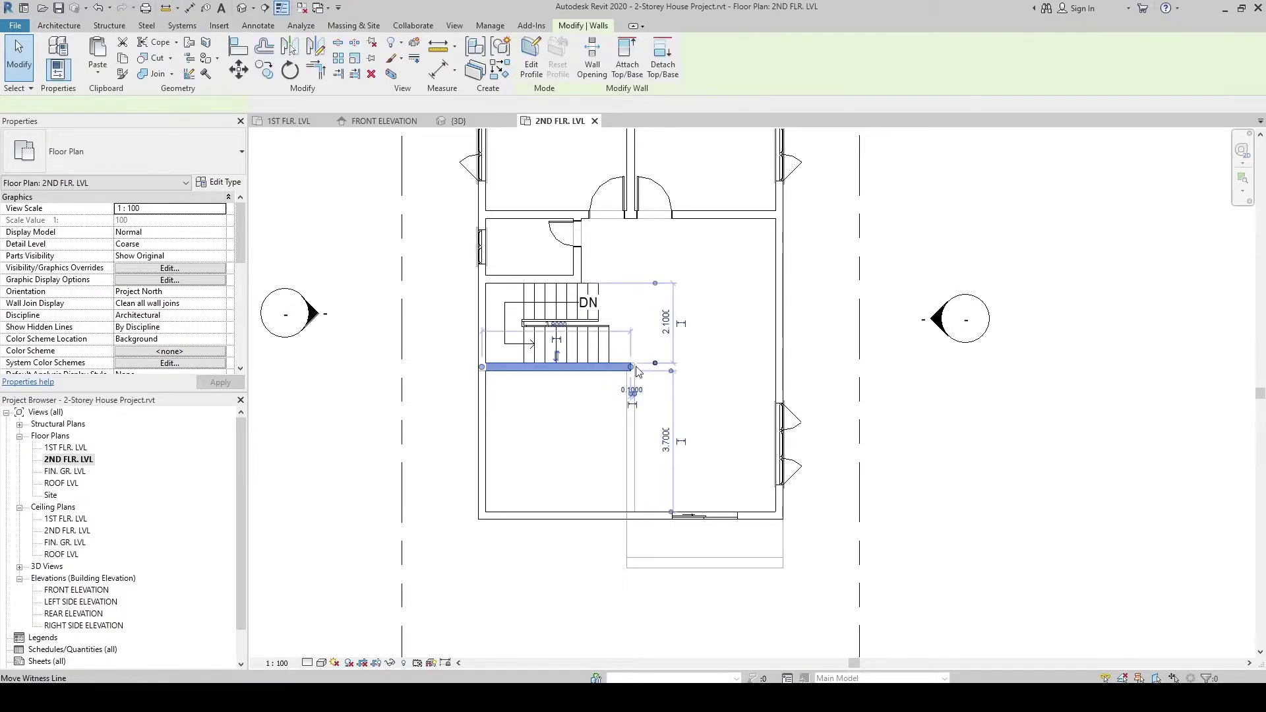
pyautogui.moveTo(630, 367); pyautogui.dragTo(779, 366)
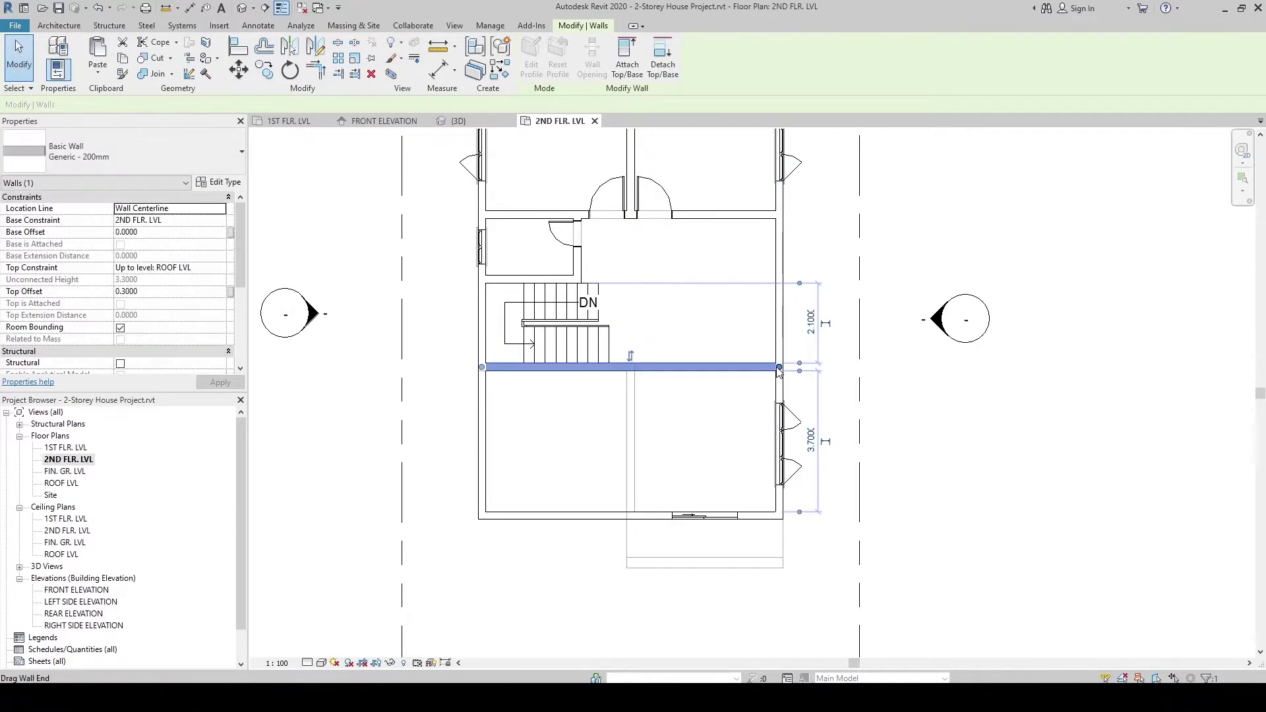
pyautogui.click(447, 349)
pyautogui.scroll(-2, 447, 350)
pyautogui.moveTo(446, 350); pyautogui.dragTo(464, 381, button='middle')
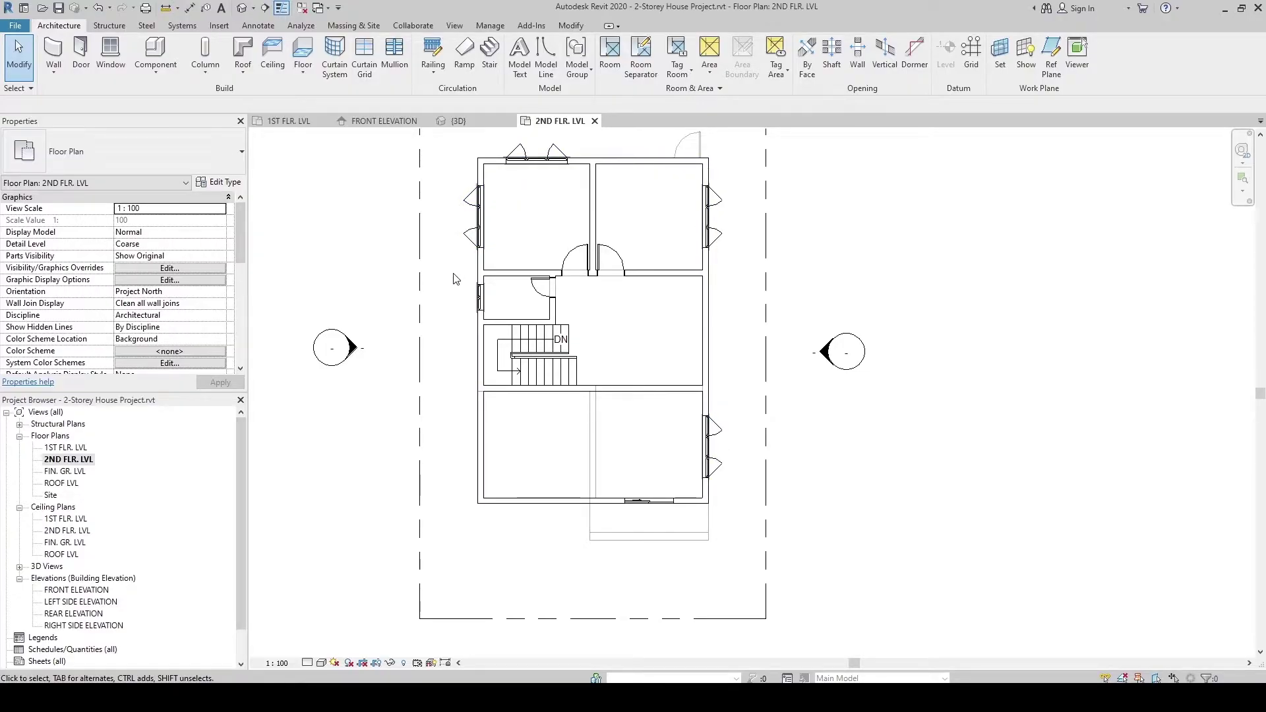
# Turn off the Windows Plan Swing subcategory in the plan's Visibility/Graphics settings
pyautogui.press('v')
pyautogui.press('g')
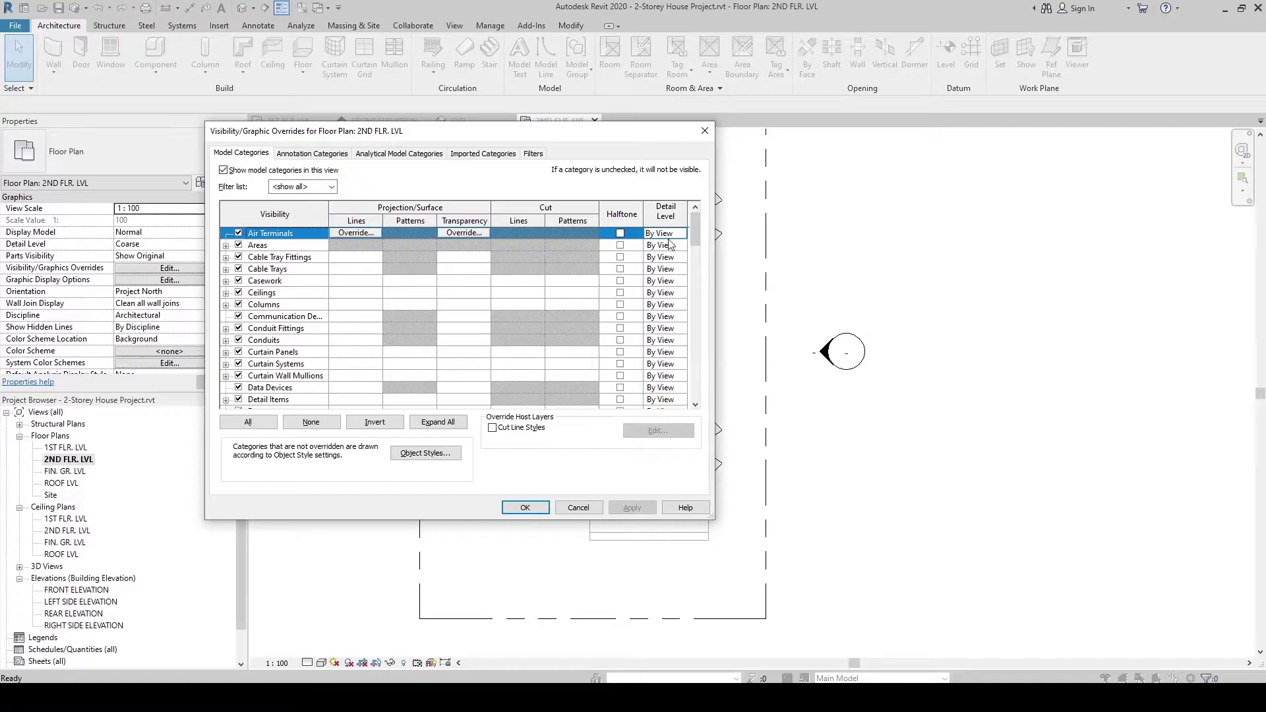
pyautogui.moveTo(693, 230); pyautogui.dragTo(557, 407)
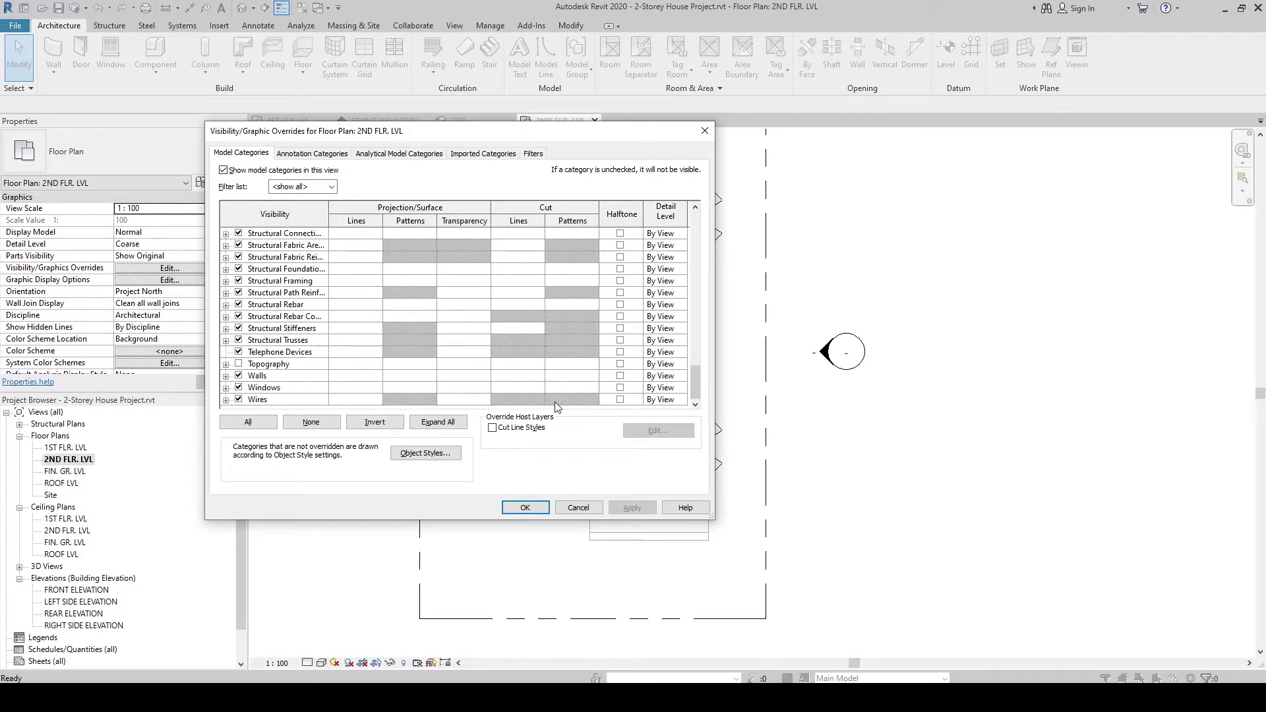
pyautogui.click(226, 388)
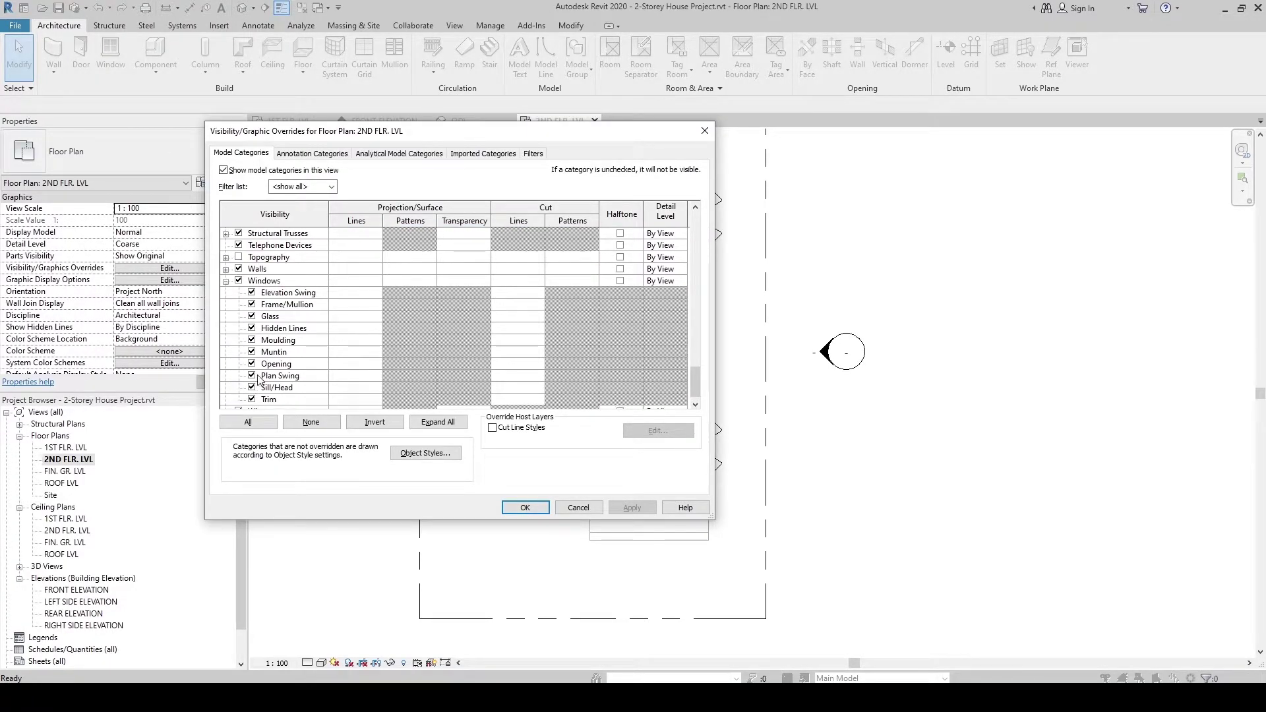
pyautogui.click(280, 376)
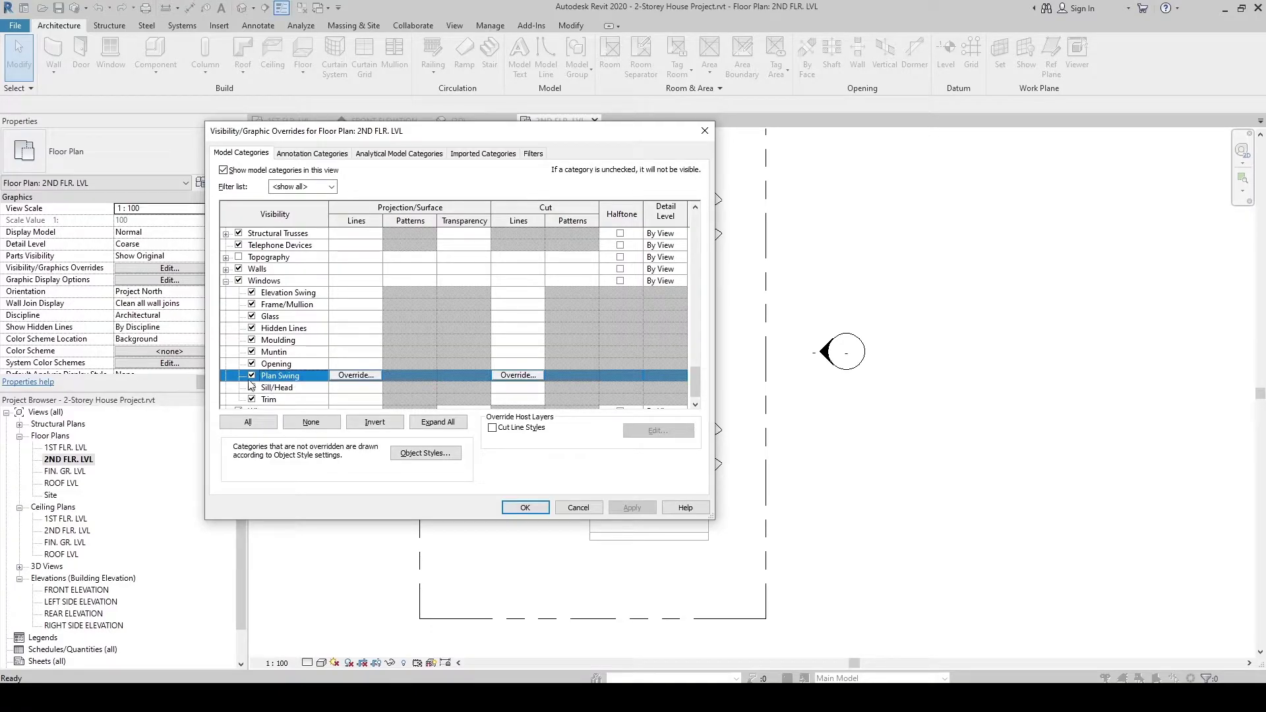
pyautogui.click(524, 509)
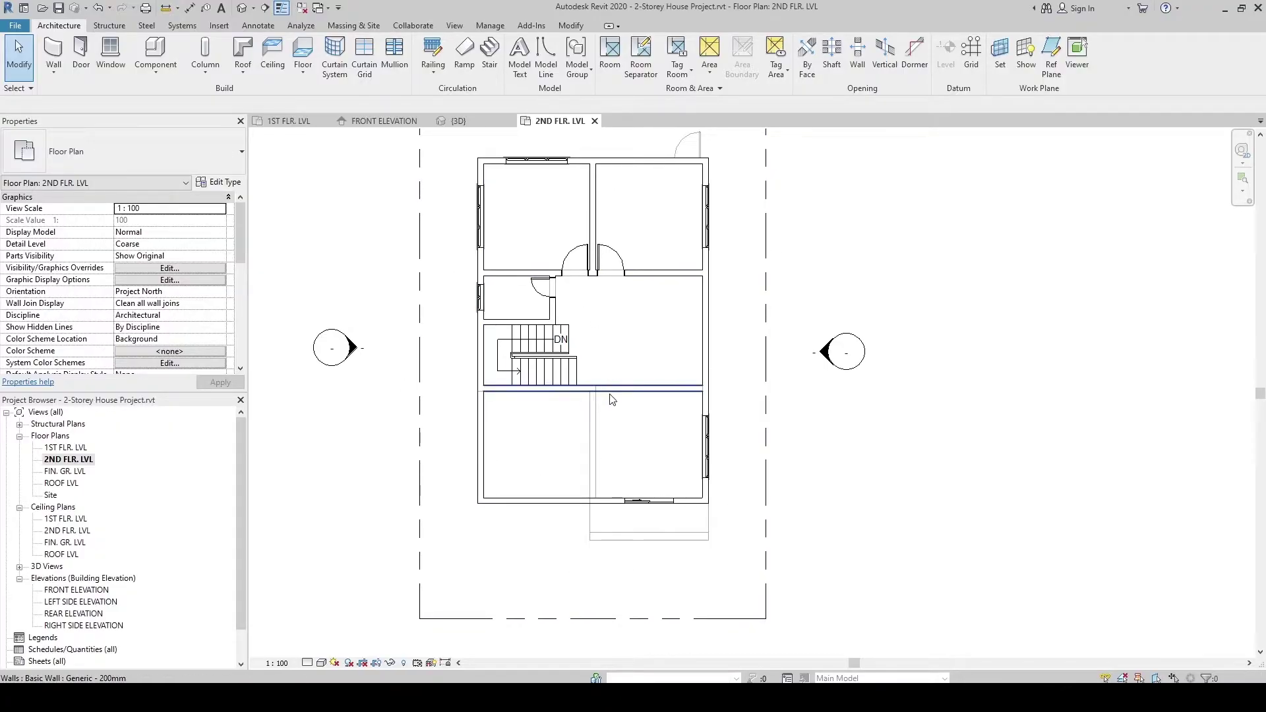
# Place a door in the wall between the central hall and the lower-right room
pyautogui.click(81, 60)
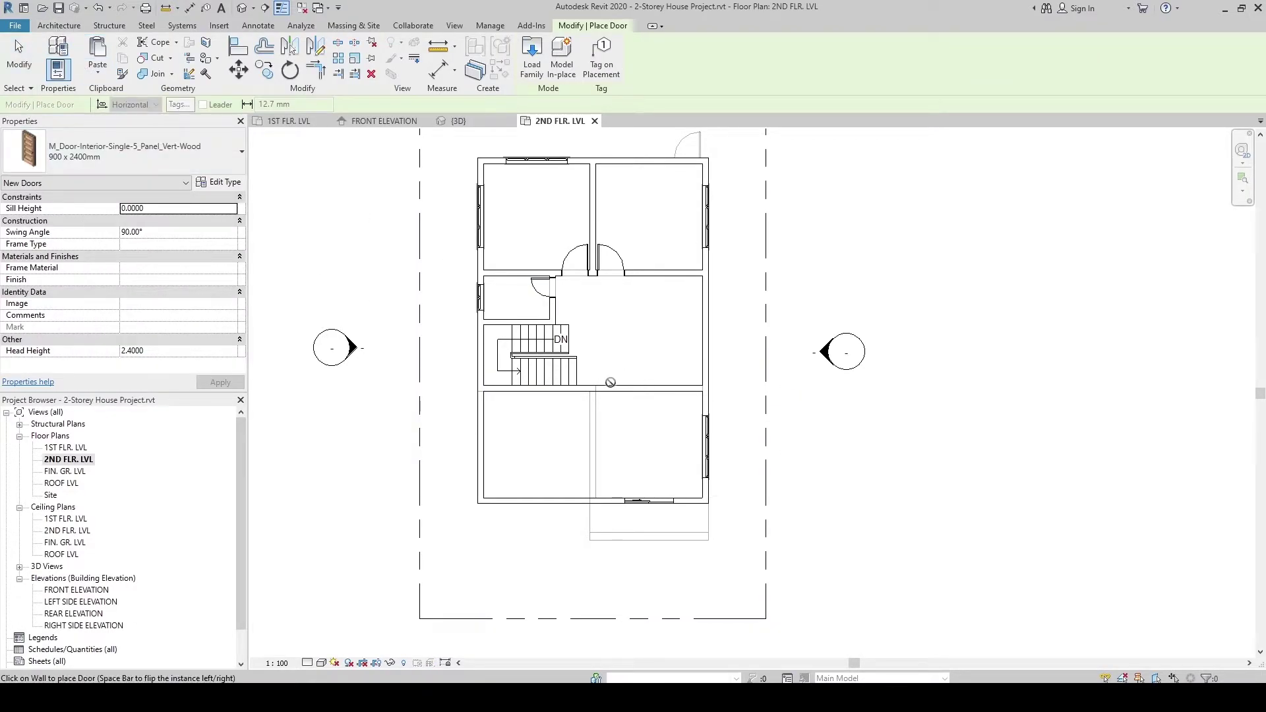
pyautogui.scroll(2, 613, 405)
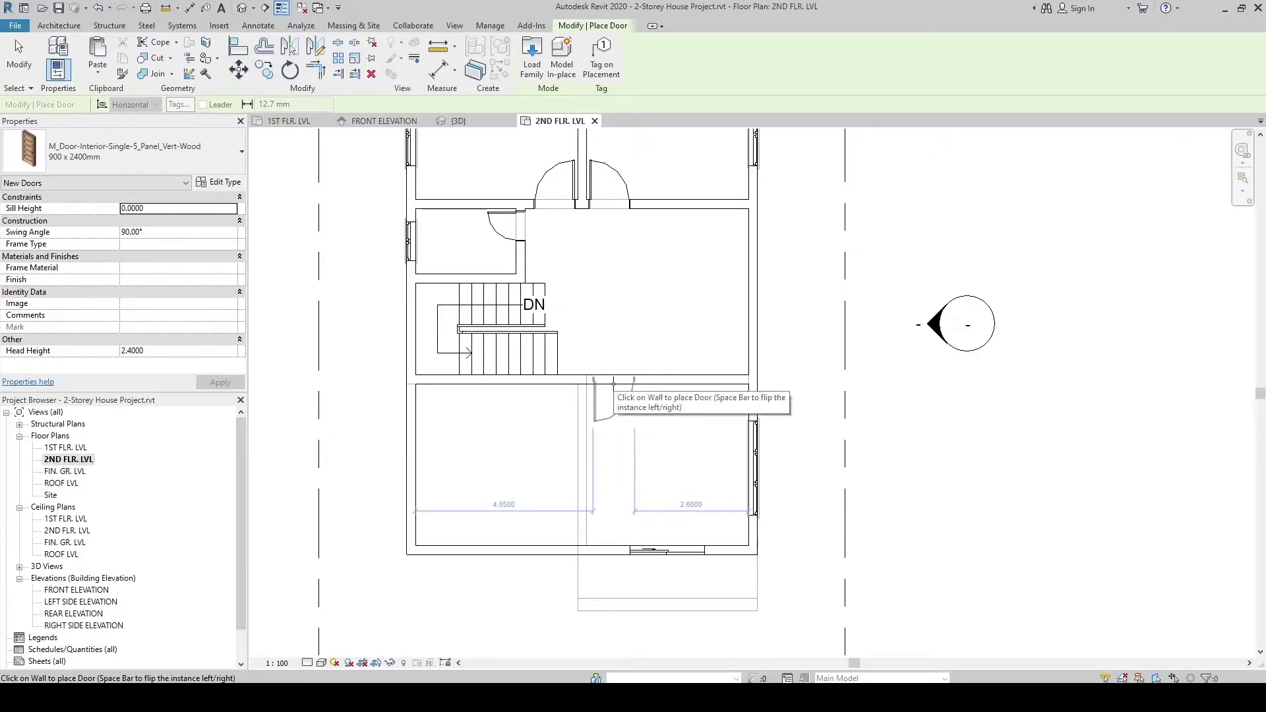
pyautogui.click(613, 385)
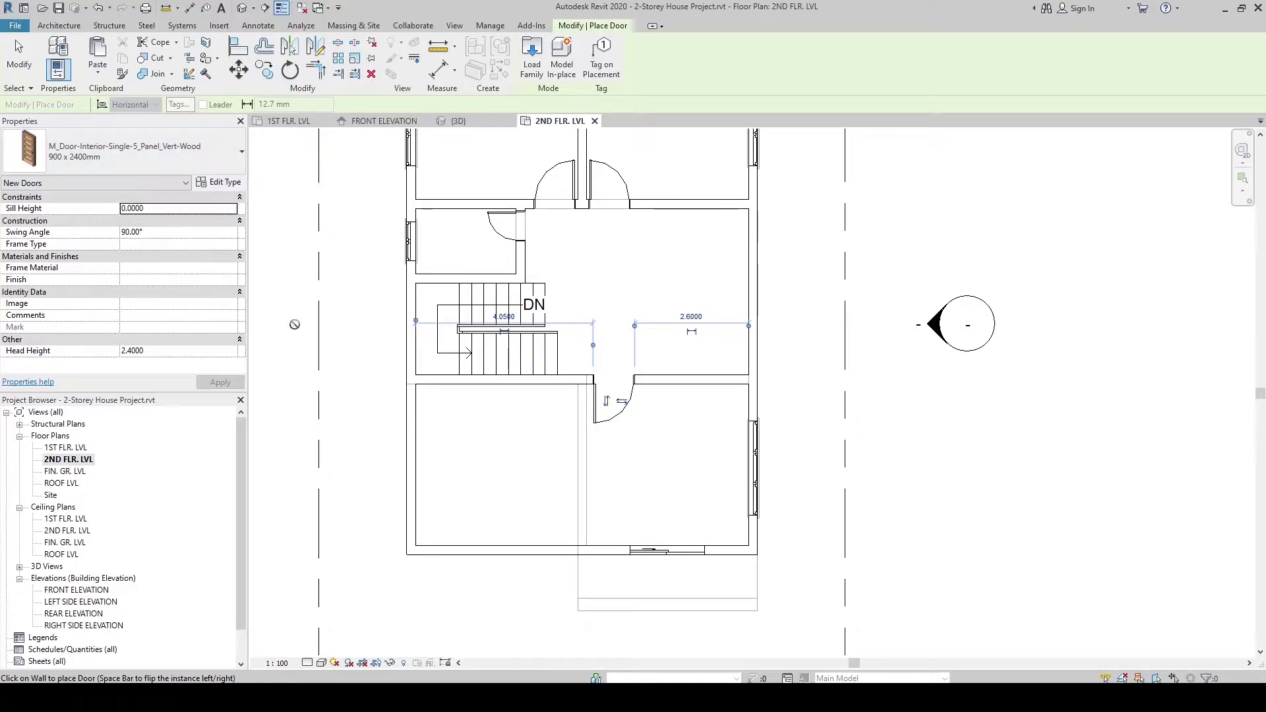
pyautogui.press('Escape')
pyautogui.press('Escape')
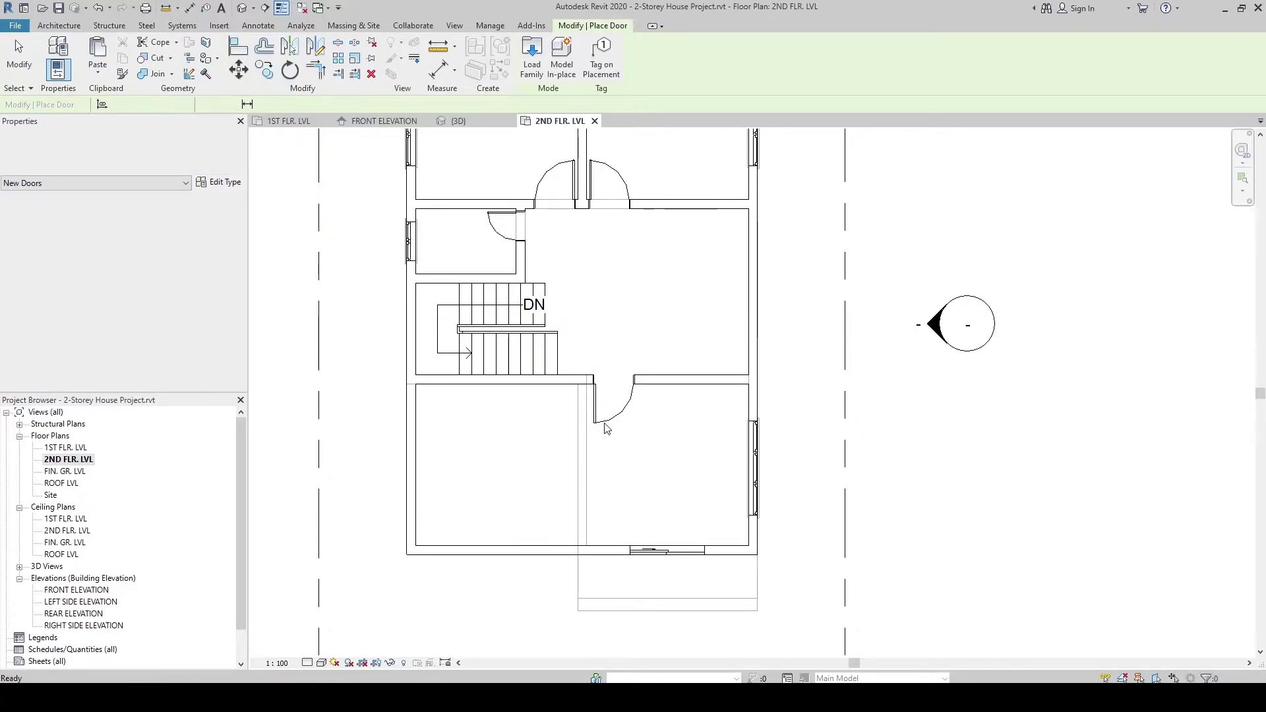
# Change the new door's type to 900 x 2100mm
pyautogui.click(601, 422)
pyautogui.click(169, 163)
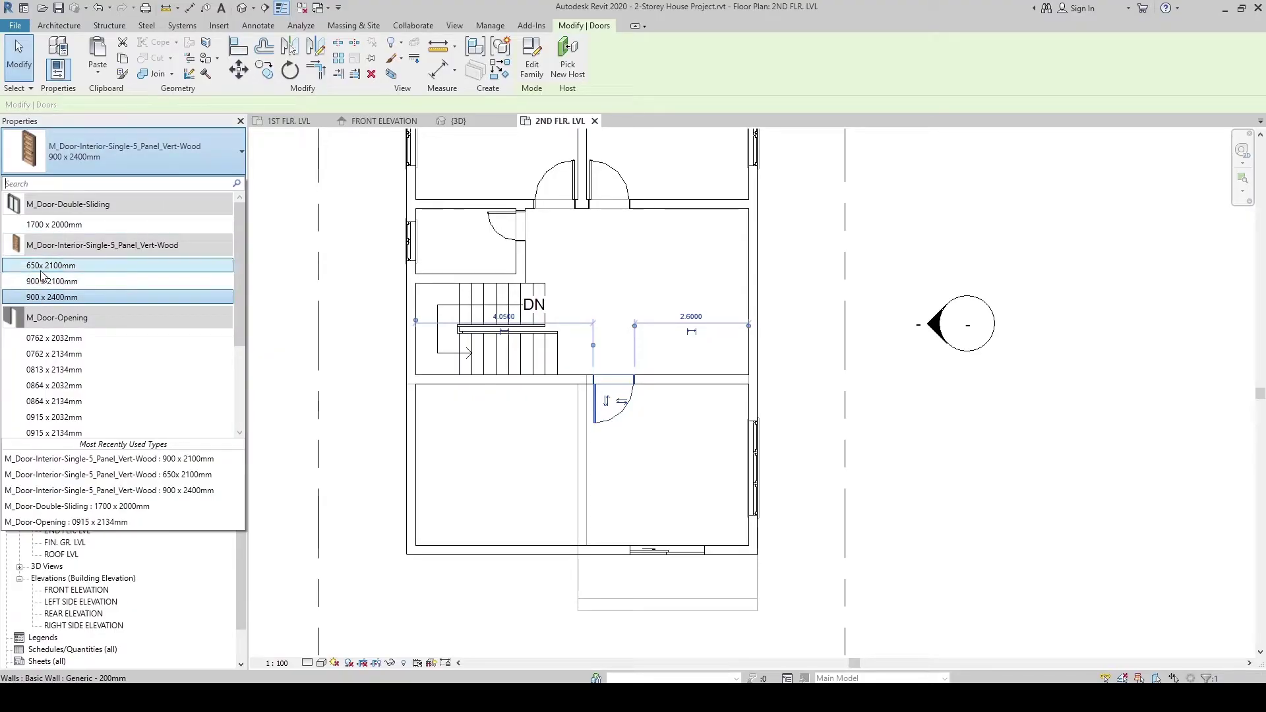
pyautogui.click(60, 285)
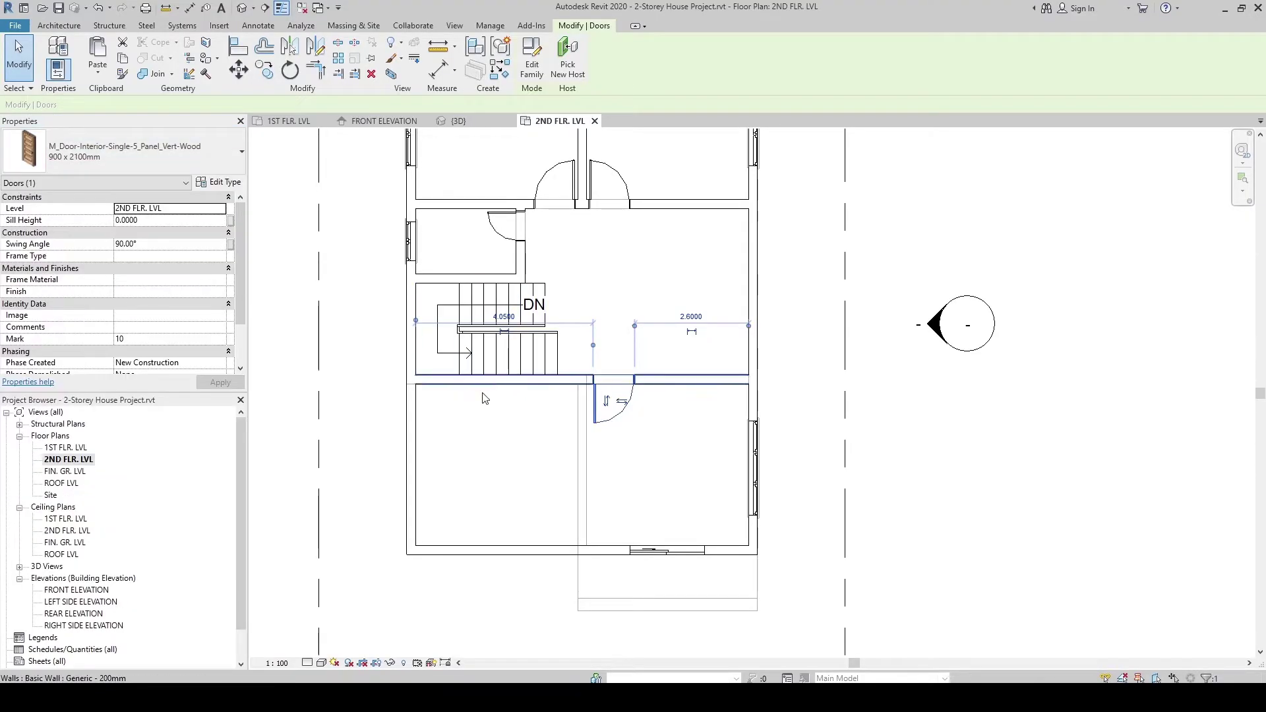
pyautogui.click(816, 390)
pyautogui.moveTo(818, 409); pyautogui.dragTo(819, 435, button='middle')
pyautogui.scroll(-2, 818, 435)
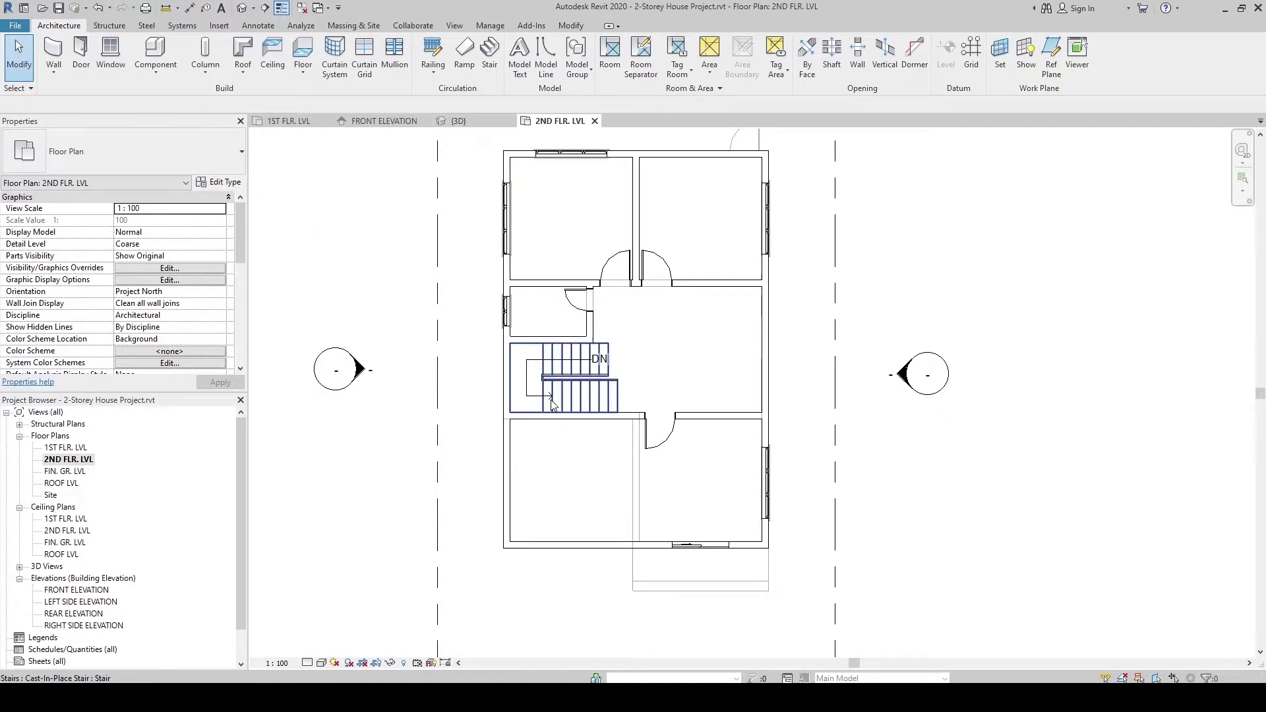
pyautogui.scroll(-1, 551, 400)
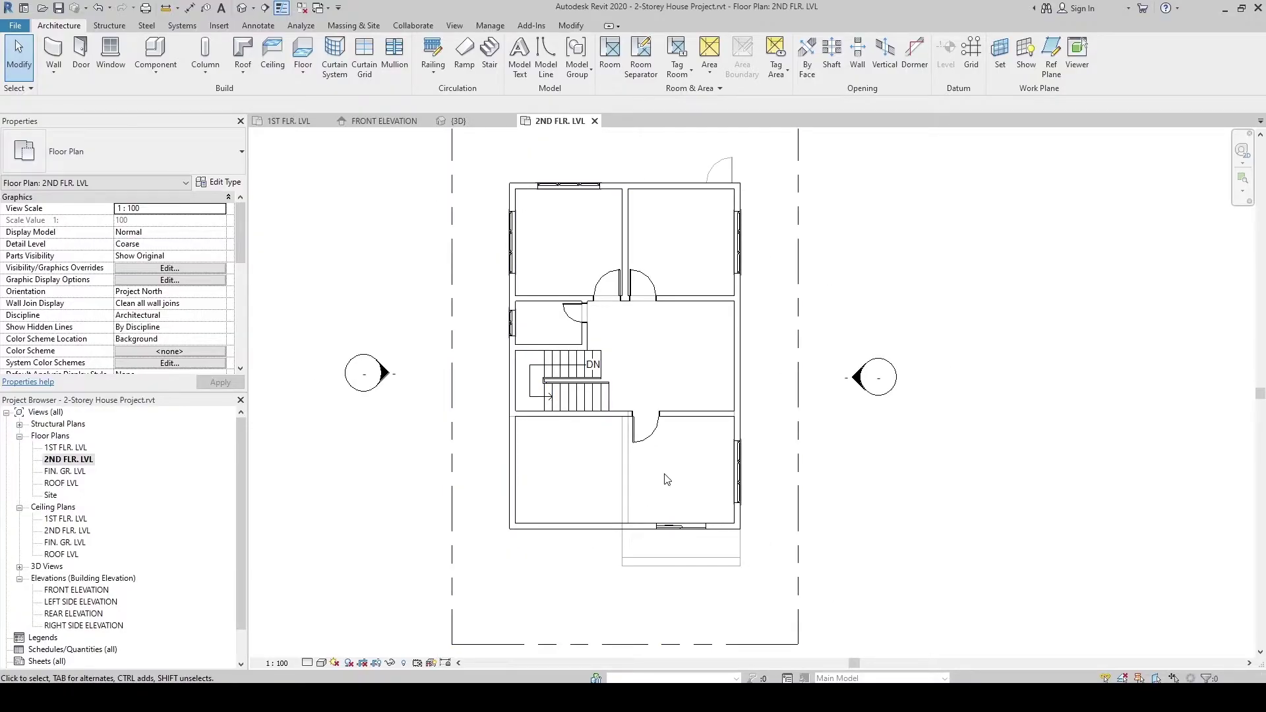
# Open the 3D view and select both small awning windows on the side wall
pyautogui.click(467, 122)
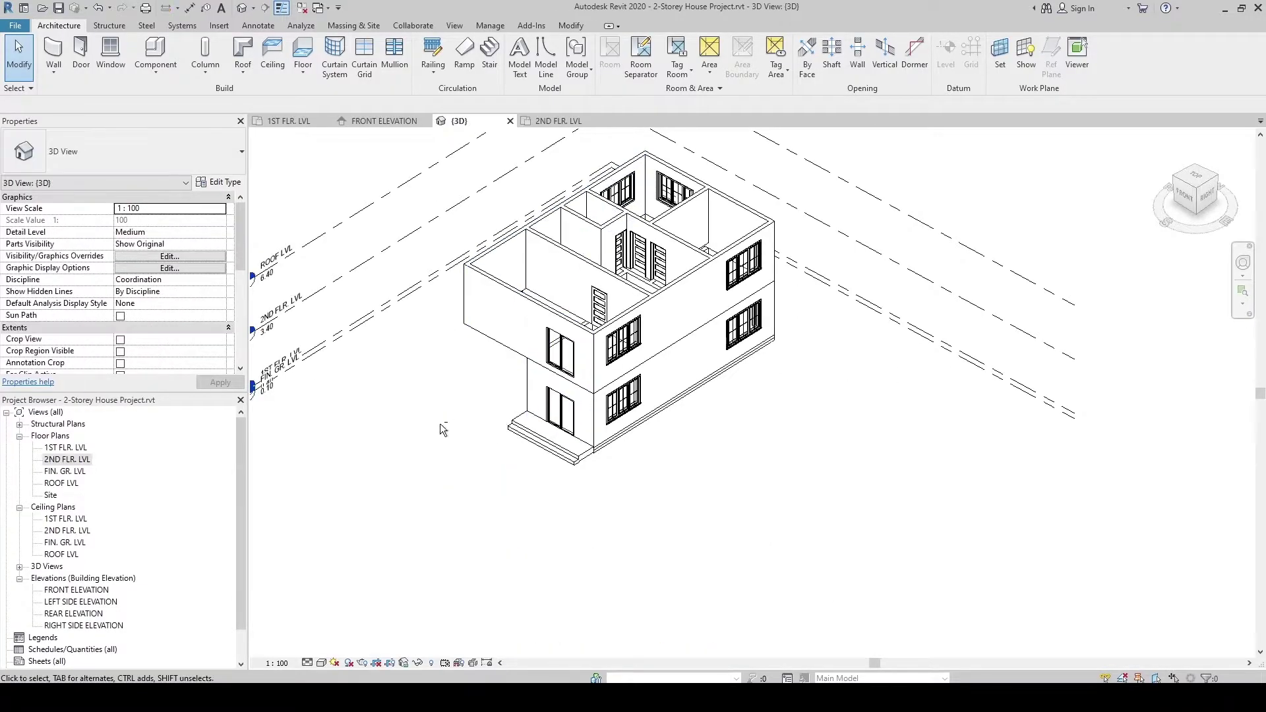
pyautogui.keyDown('shift'); pyautogui.moveTo(577, 432); pyautogui.dragTo(687, 401, button='middle'); pyautogui.keyUp('shift')
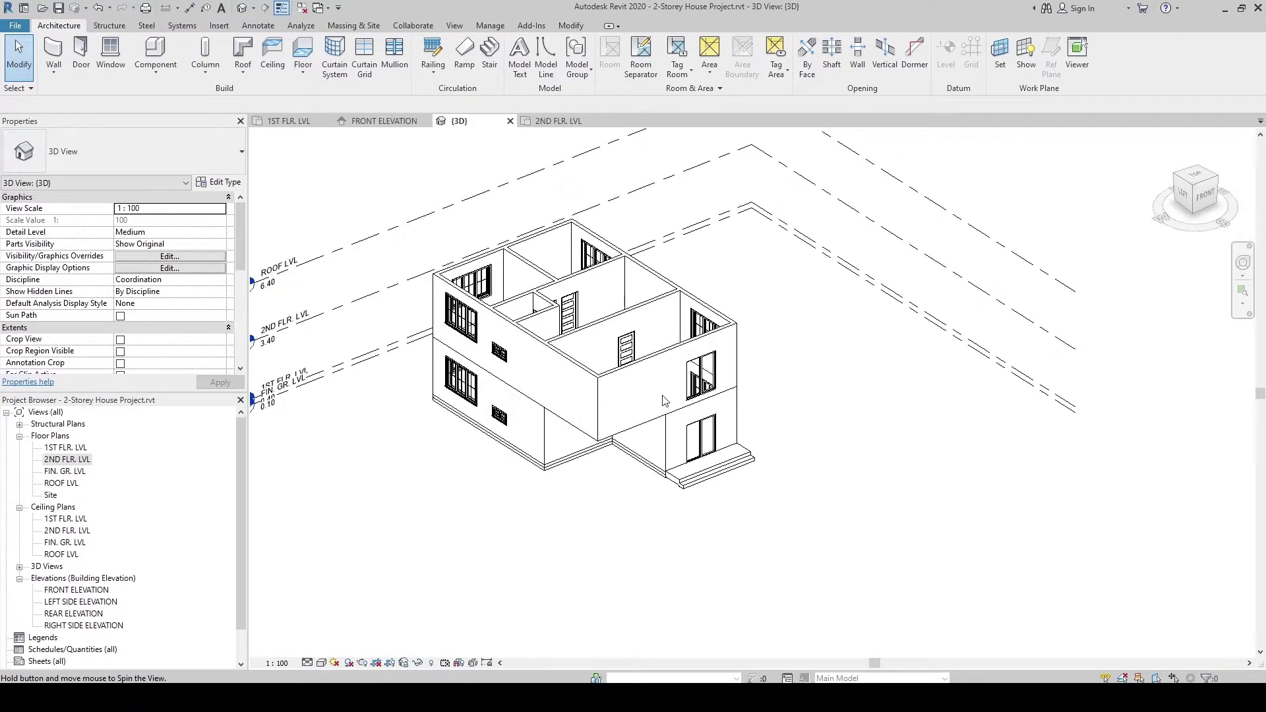
pyautogui.click(500, 352)
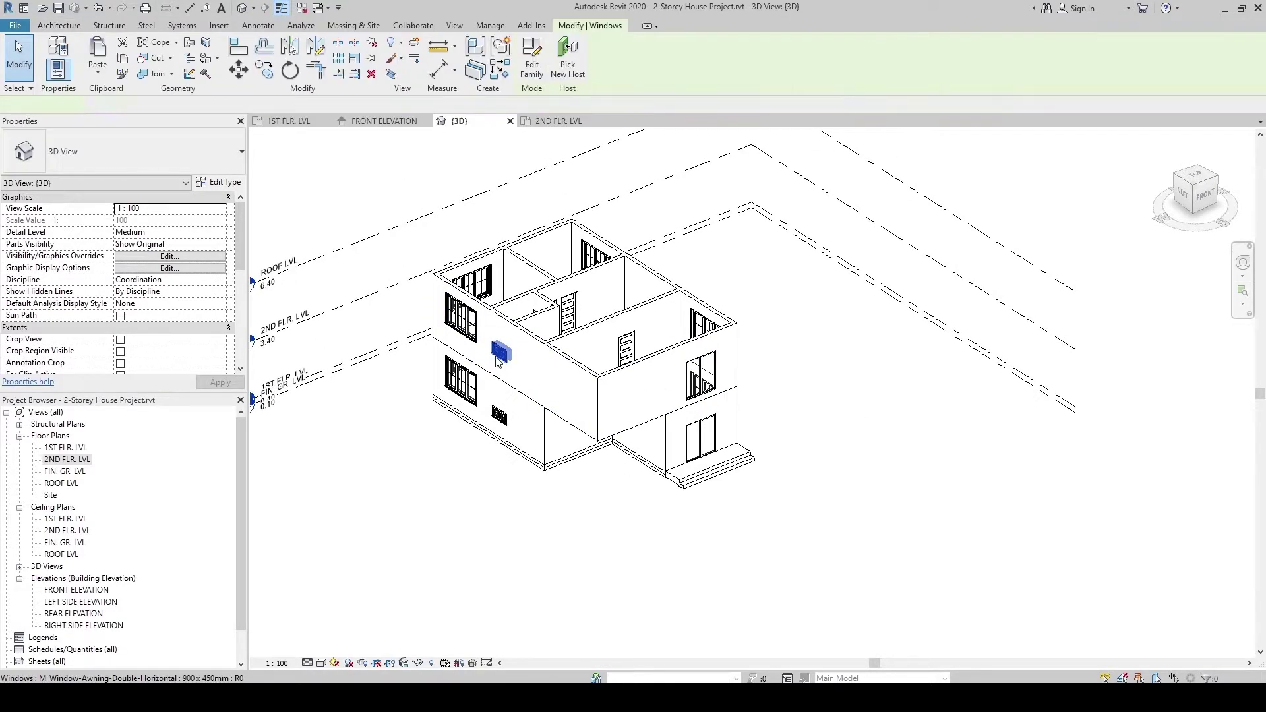
pyautogui.keyDown('ctrl'); pyautogui.click(498, 416); pyautogui.keyUp('ctrl')
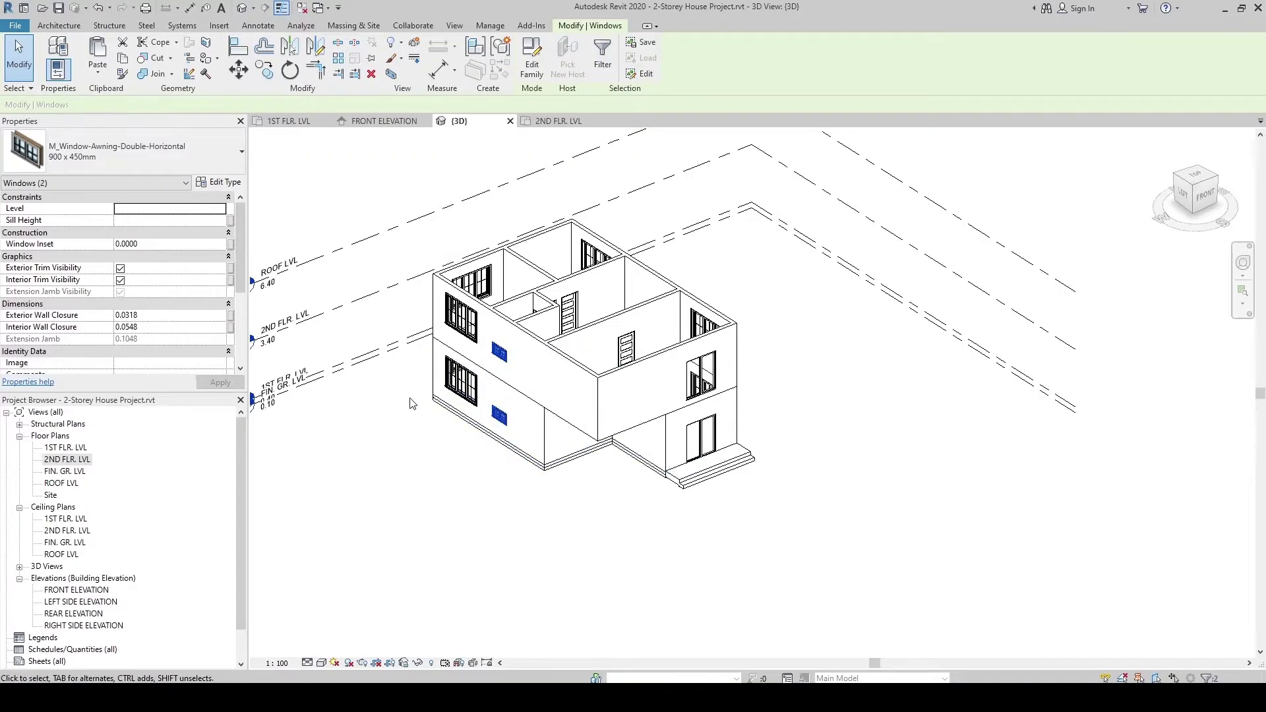
pyautogui.click(183, 210)
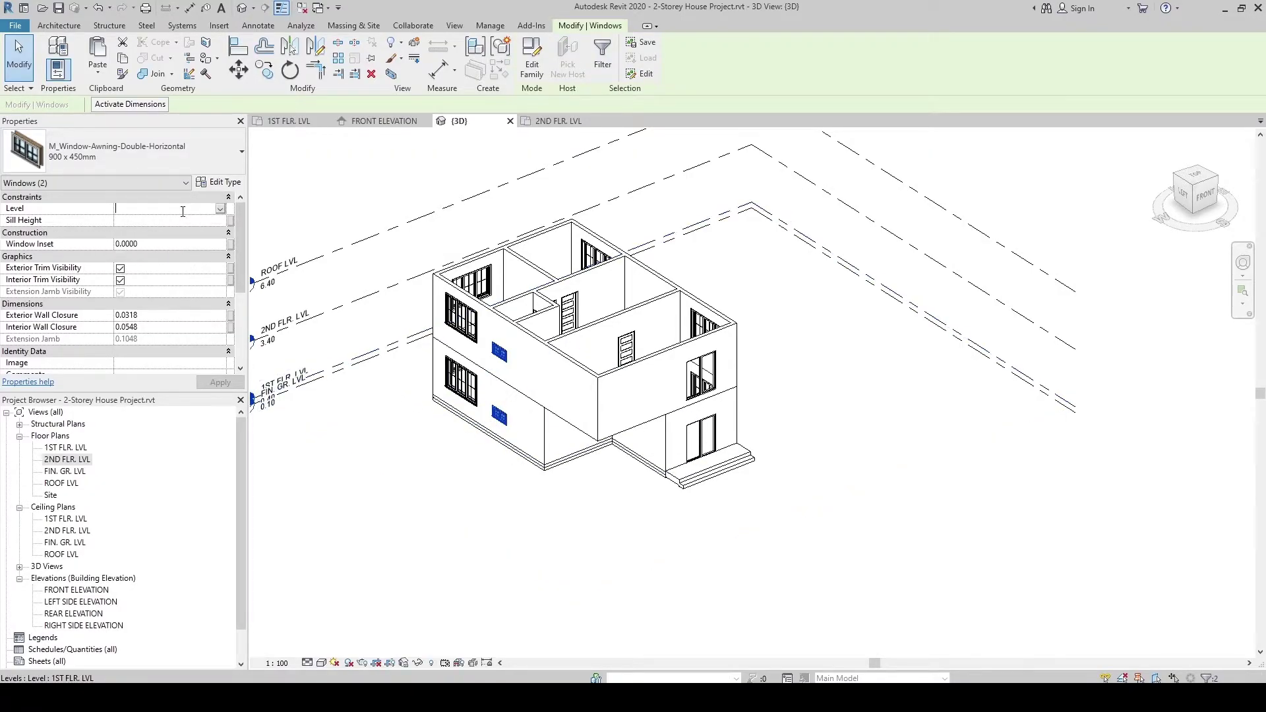
pyautogui.write('1.7')
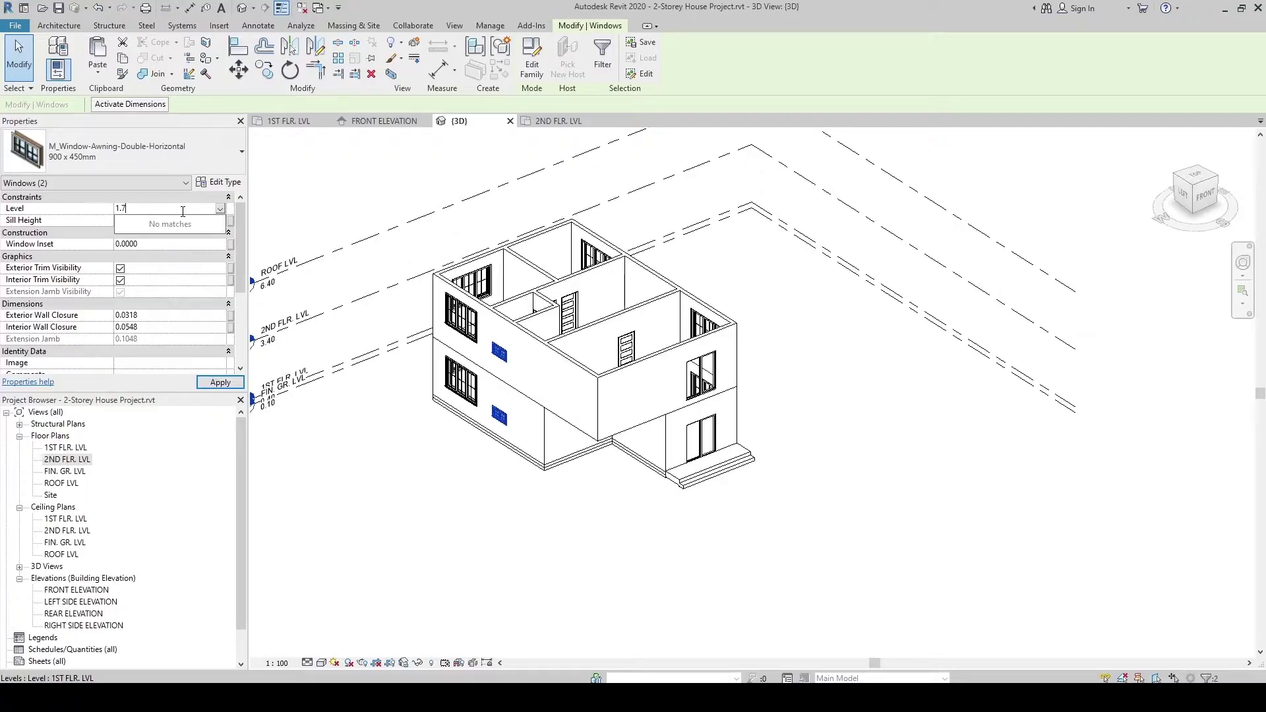
pyautogui.press('Escape')
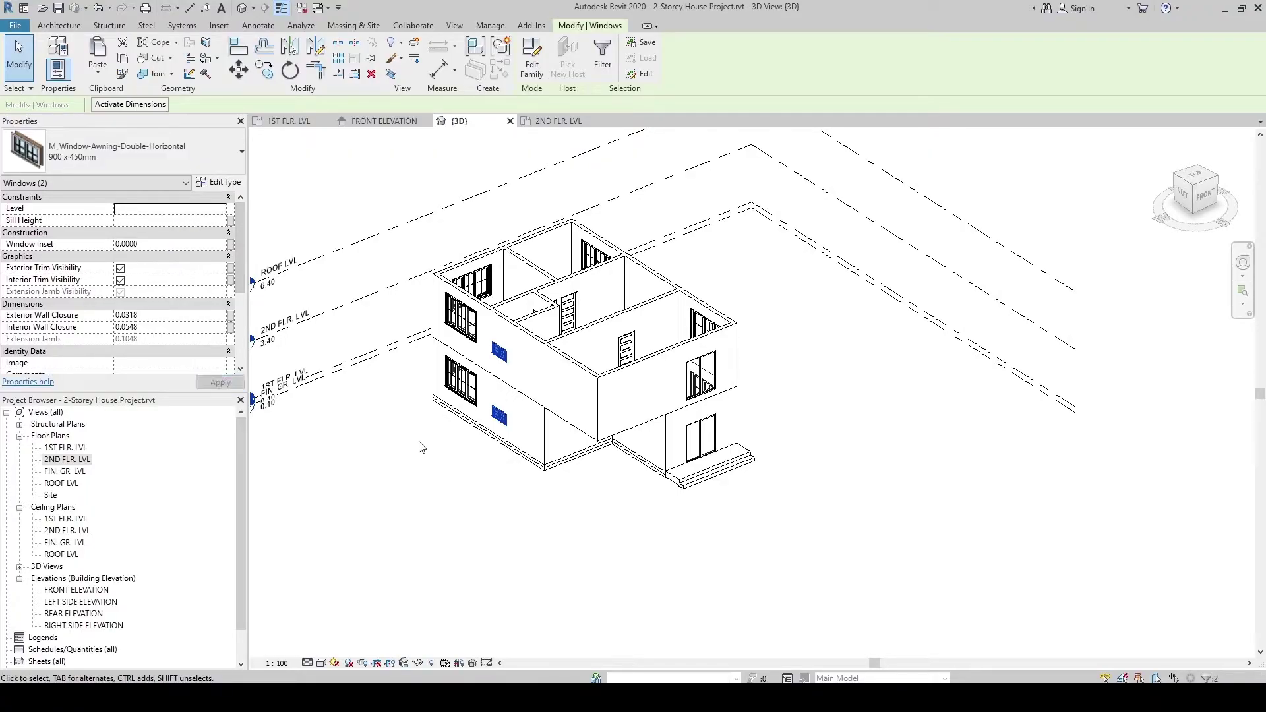
pyautogui.click(436, 448)
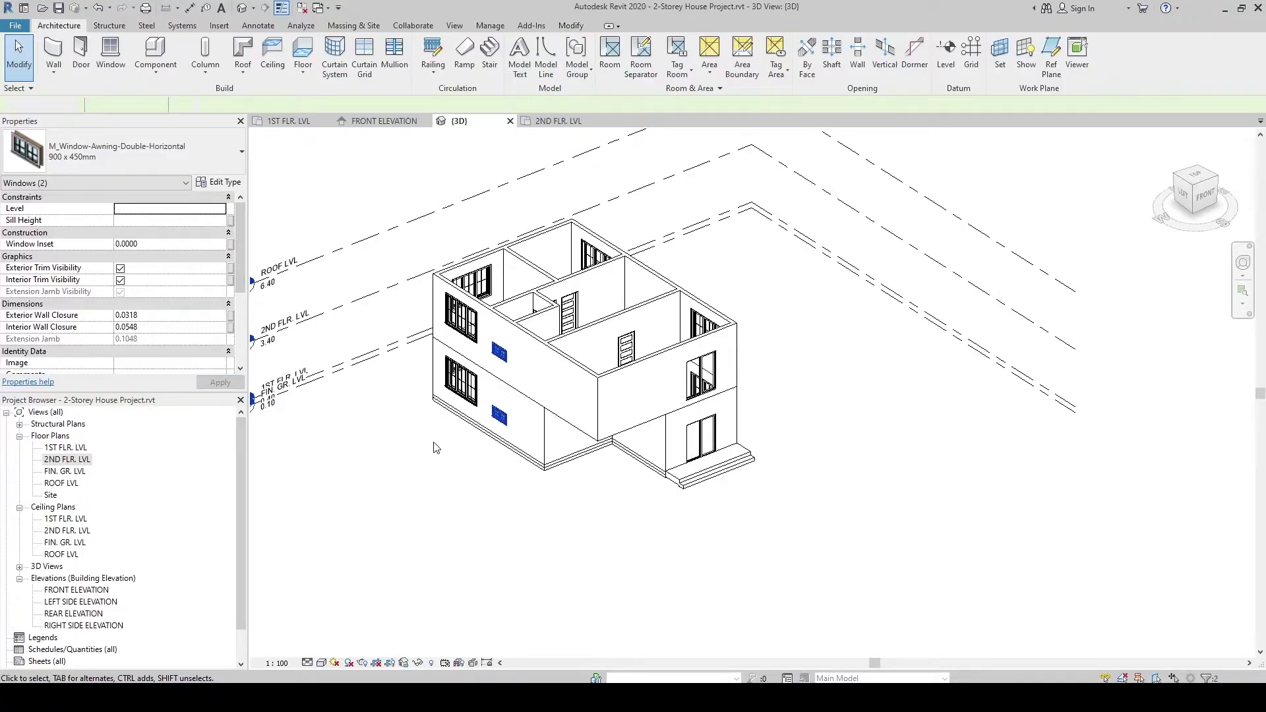
# Set both small awning windows' sill height to 1.7
pyautogui.click(496, 417)
pyautogui.keyDown('ctrl'); pyautogui.click(500, 353); pyautogui.keyUp('ctrl')
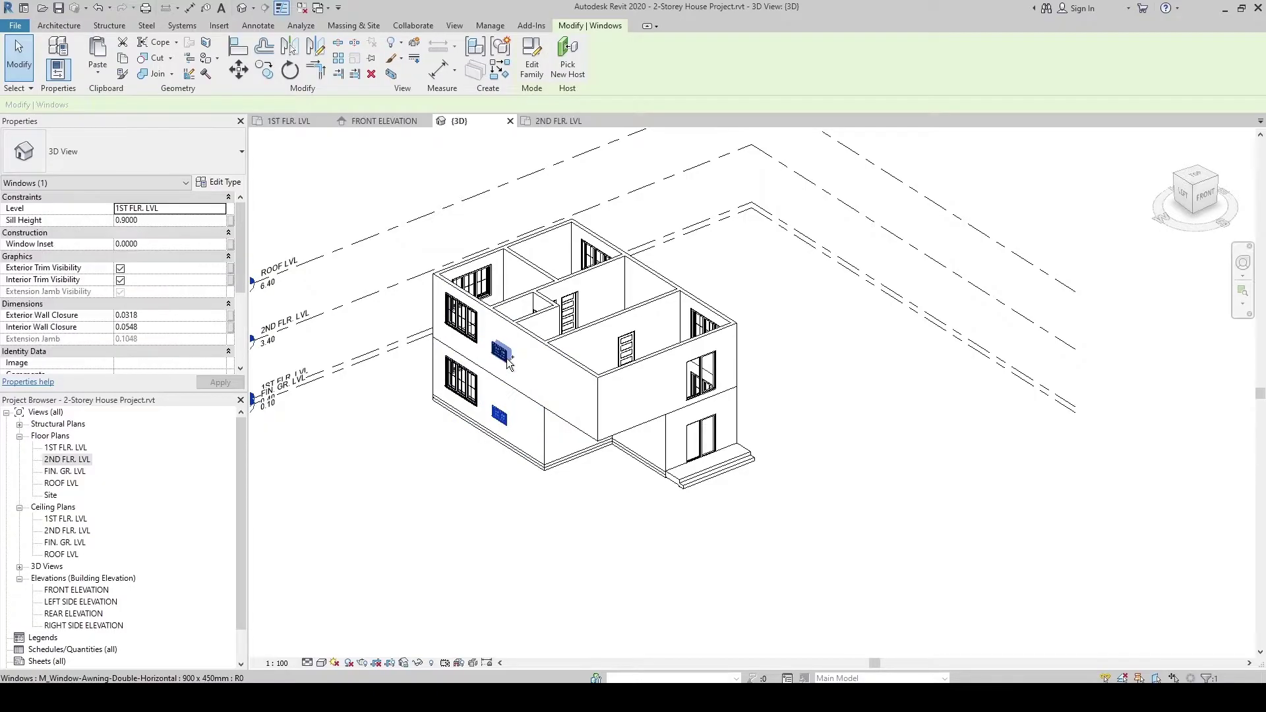
pyautogui.click(173, 222)
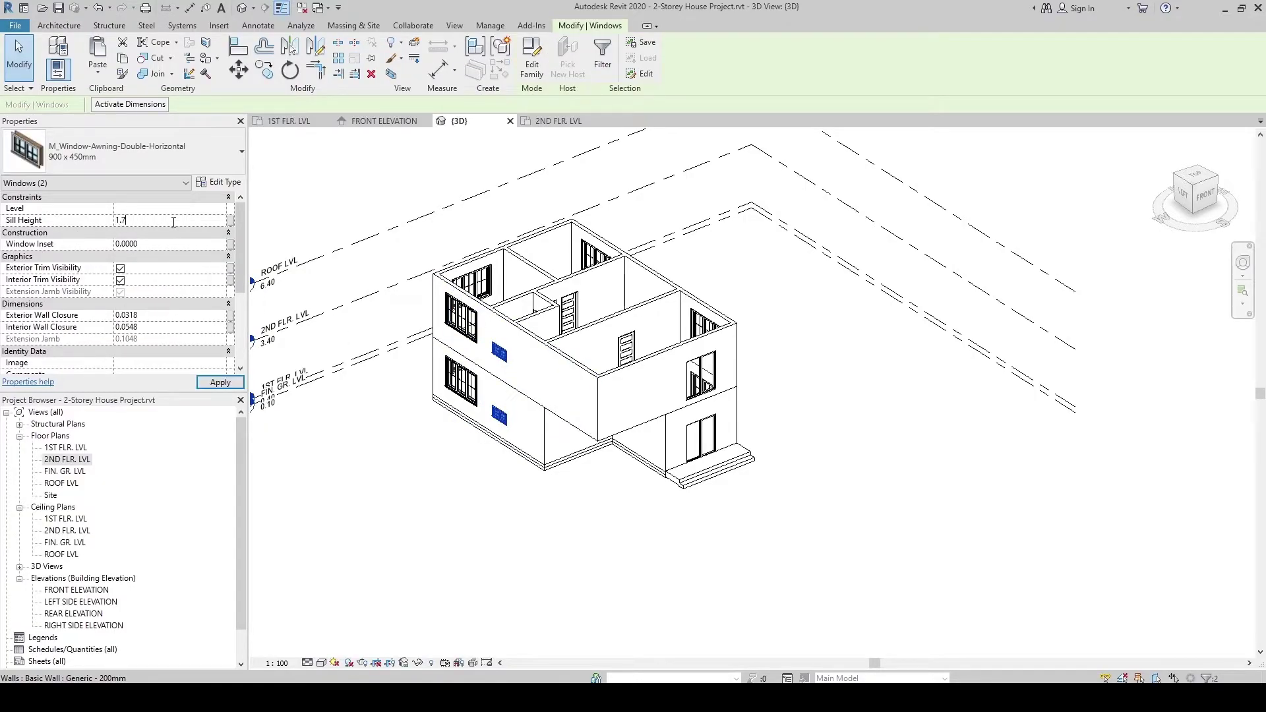
pyautogui.click(437, 452)
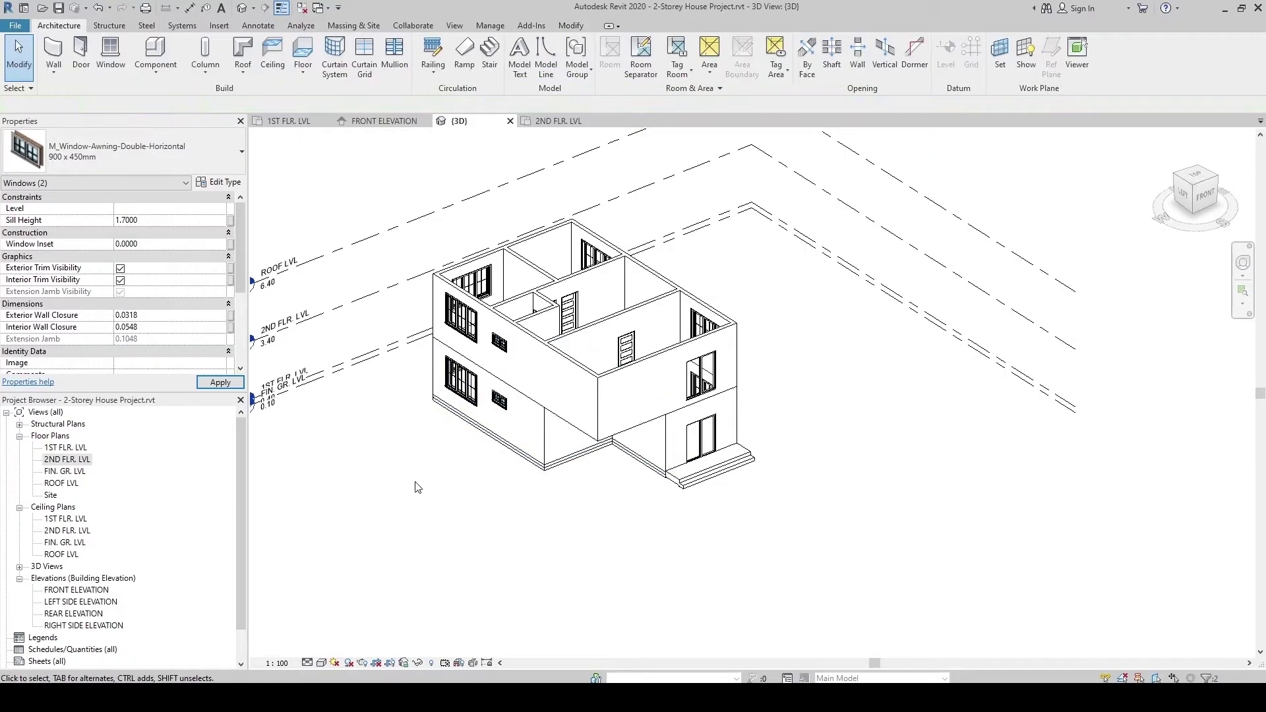
# Change the two awning windows' sill height to 1.9000
pyautogui.keyDown('shift'); pyautogui.moveTo(415, 487); pyautogui.dragTo(507, 389, button='middle'); pyautogui.keyUp('shift')
pyautogui.click(528, 359)
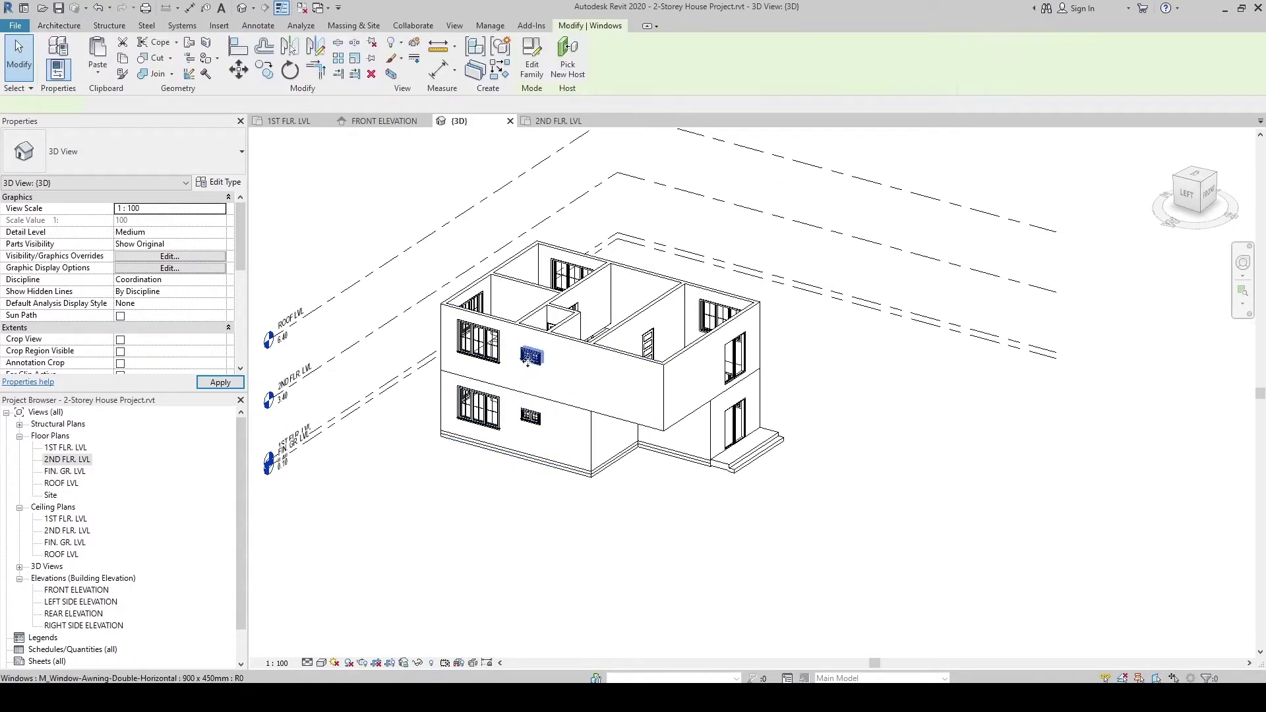
pyautogui.click(530, 404)
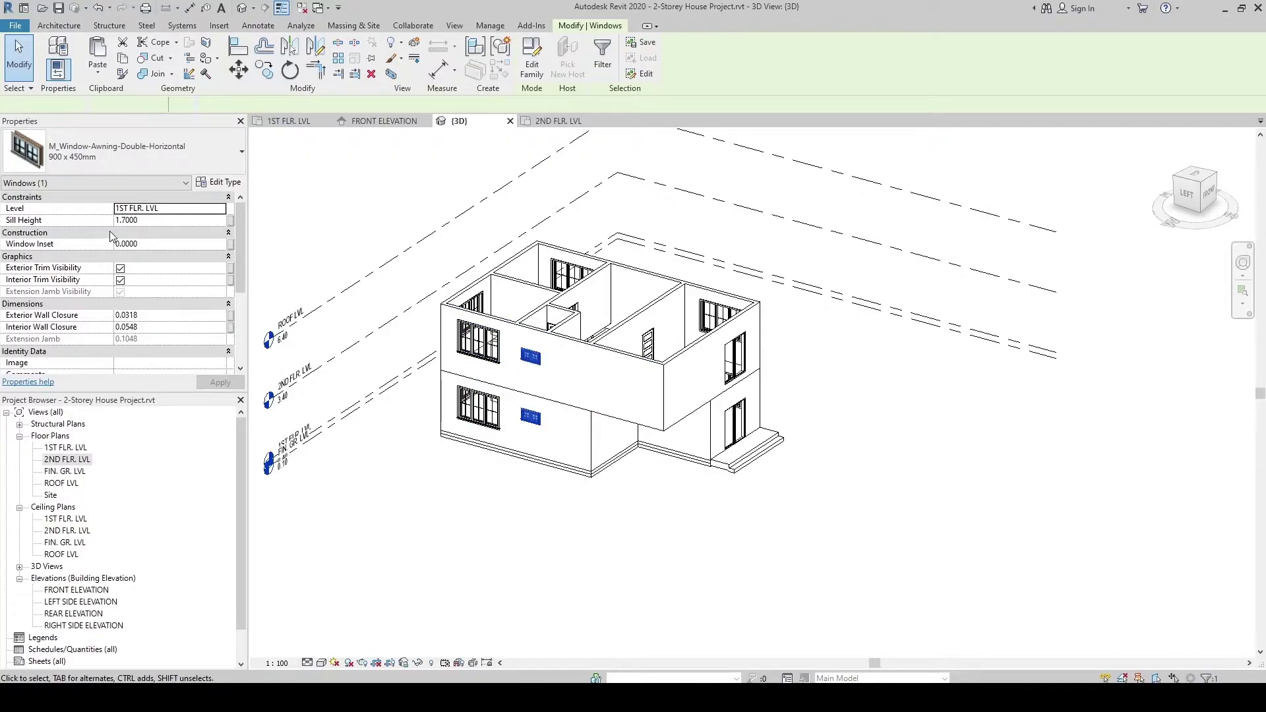
pyautogui.click(148, 221)
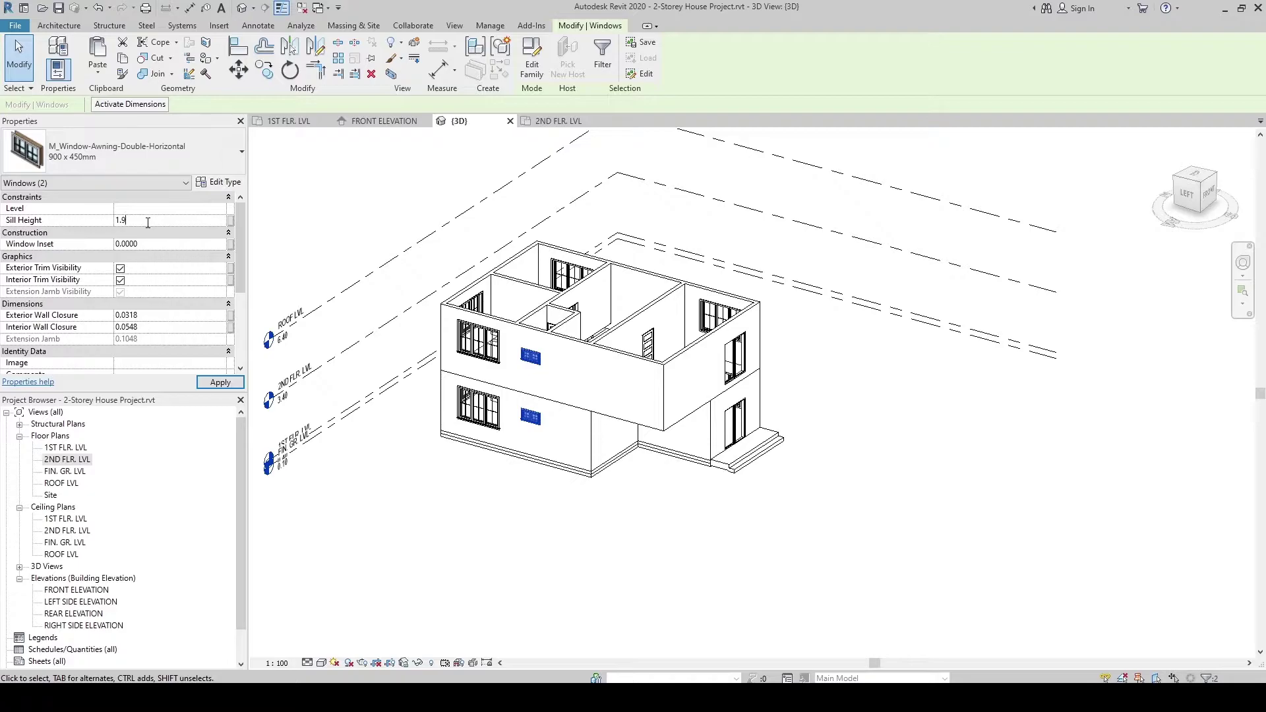
pyautogui.press('Return')
pyautogui.click(524, 508)
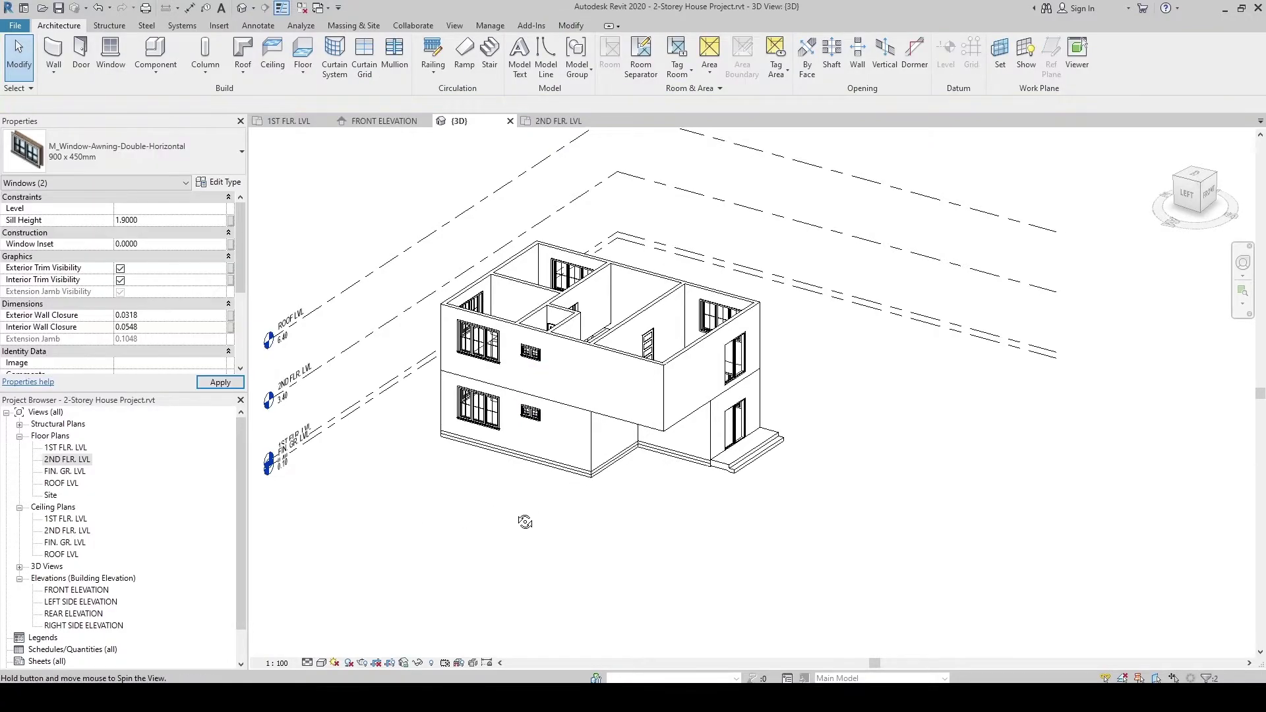
# Orbit and pan around the house in 3D, then return to the 2ND FLR. LVL plan
pyautogui.keyDown('shift'); pyautogui.moveTo(525, 522); pyautogui.dragTo(462, 523, button='middle'); pyautogui.keyUp('shift')
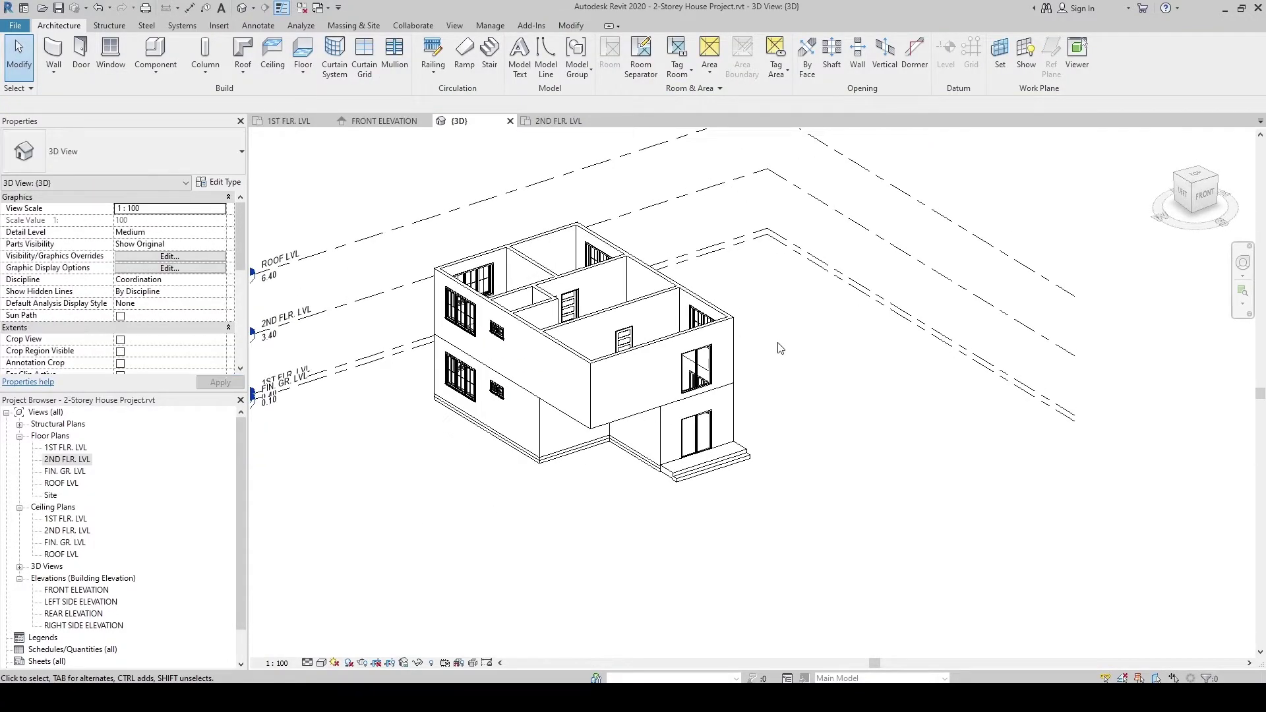
pyautogui.keyDown('shift'); pyautogui.moveTo(793, 297); pyautogui.dragTo(563, 351, button='middle'); pyautogui.keyUp('shift')
pyautogui.moveTo(716, 436); pyautogui.dragTo(704, 480, button='middle')
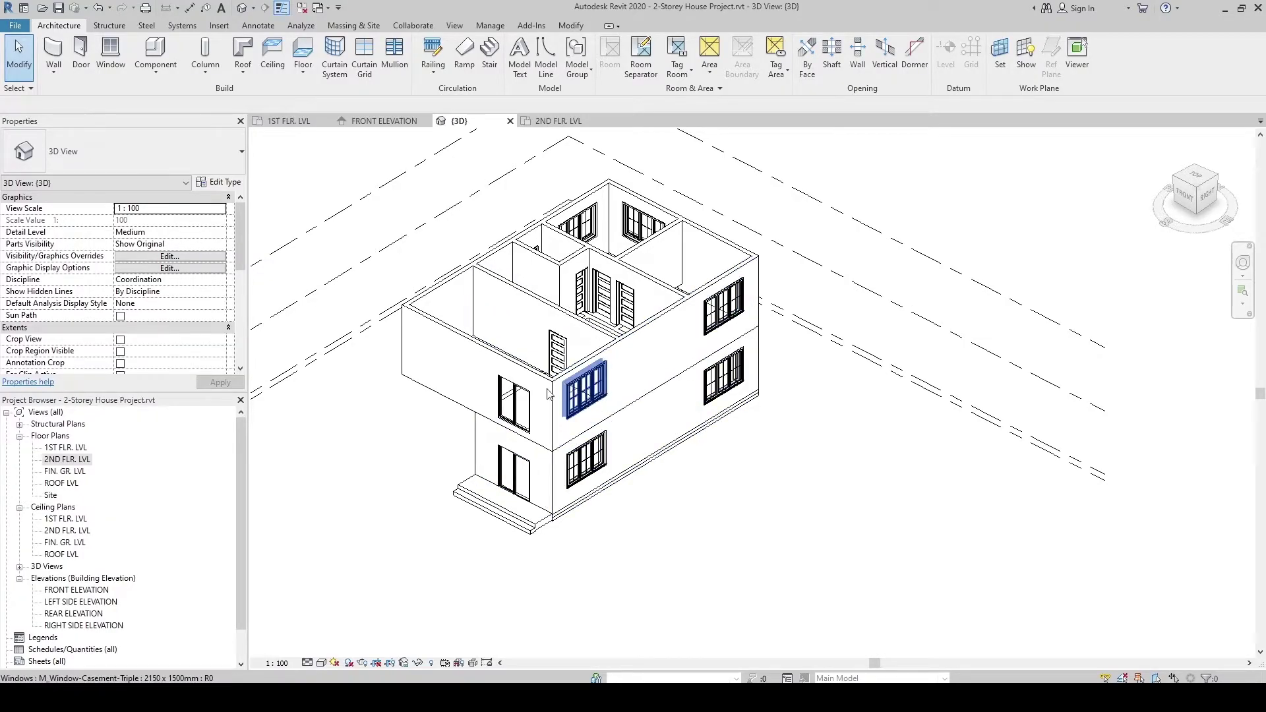
pyautogui.keyDown('shift'); pyautogui.moveTo(574, 436); pyautogui.dragTo(496, 511, button='middle'); pyautogui.keyUp('shift')
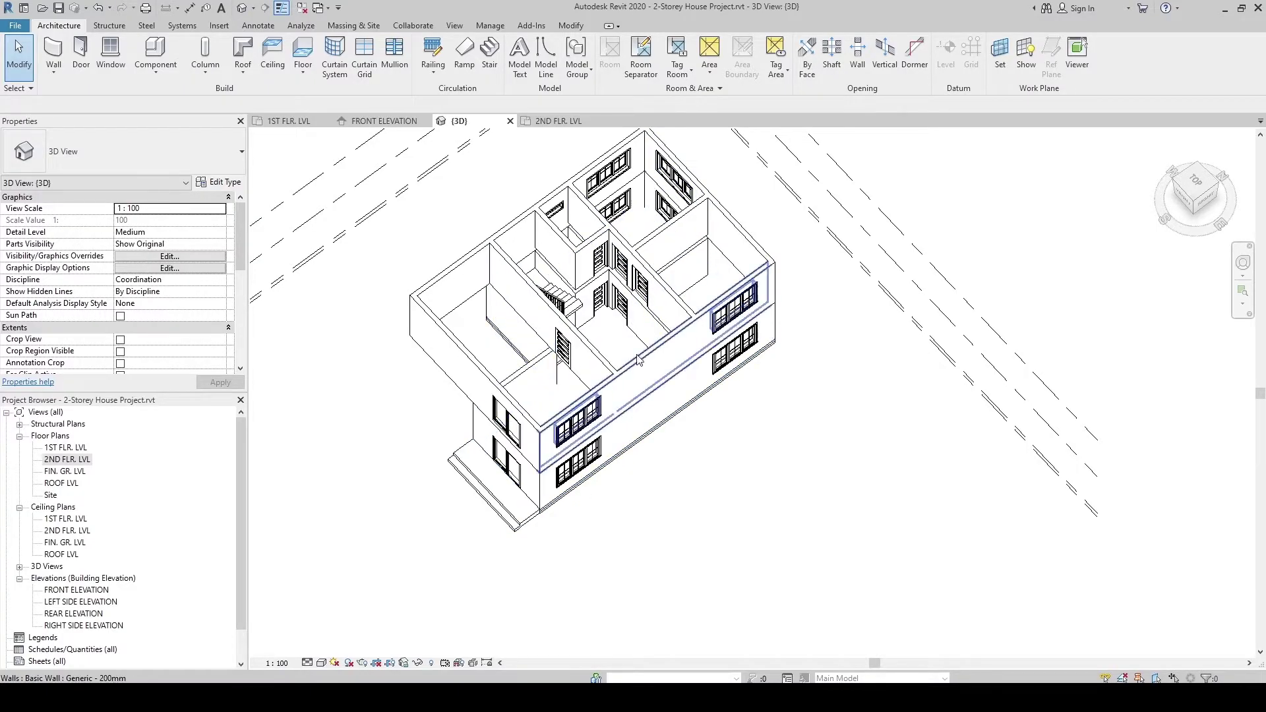
pyautogui.keyDown('shift'); pyautogui.moveTo(676, 348); pyautogui.dragTo(660, 310, button='middle'); pyautogui.keyUp('shift')
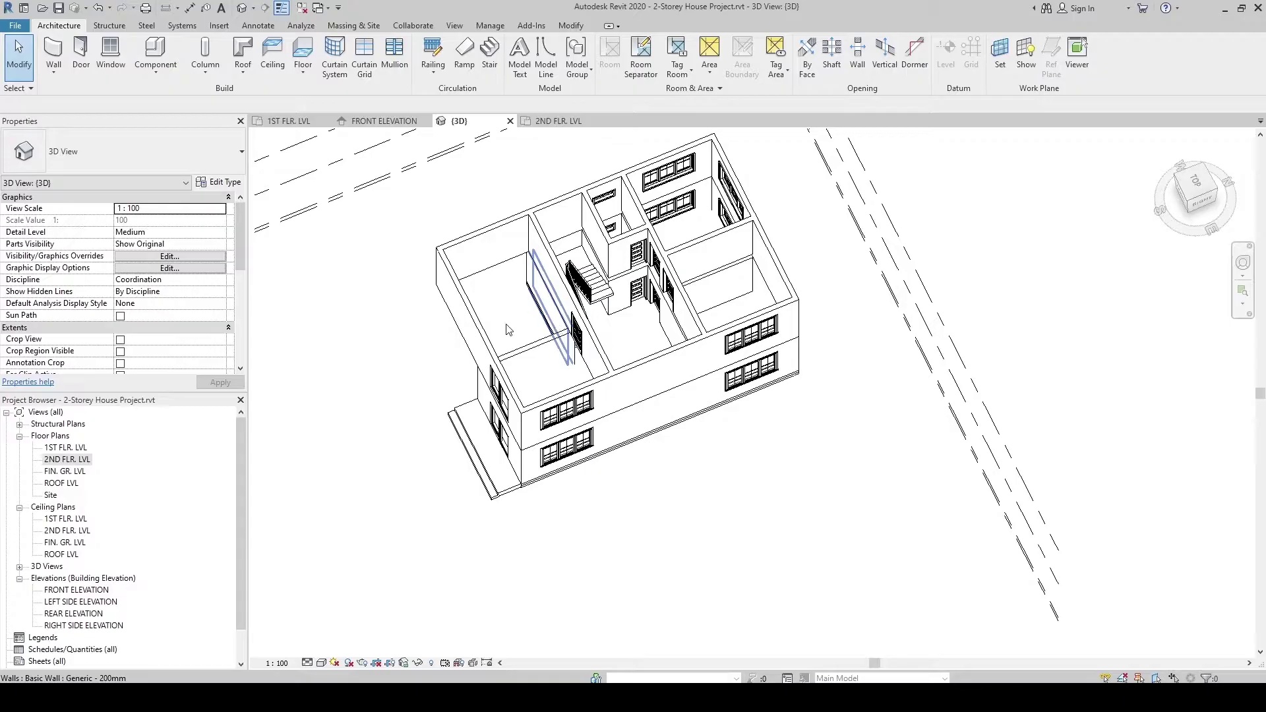
pyautogui.keyDown('shift'); pyautogui.moveTo(499, 396); pyautogui.dragTo(439, 393, button='middle'); pyautogui.keyUp('shift')
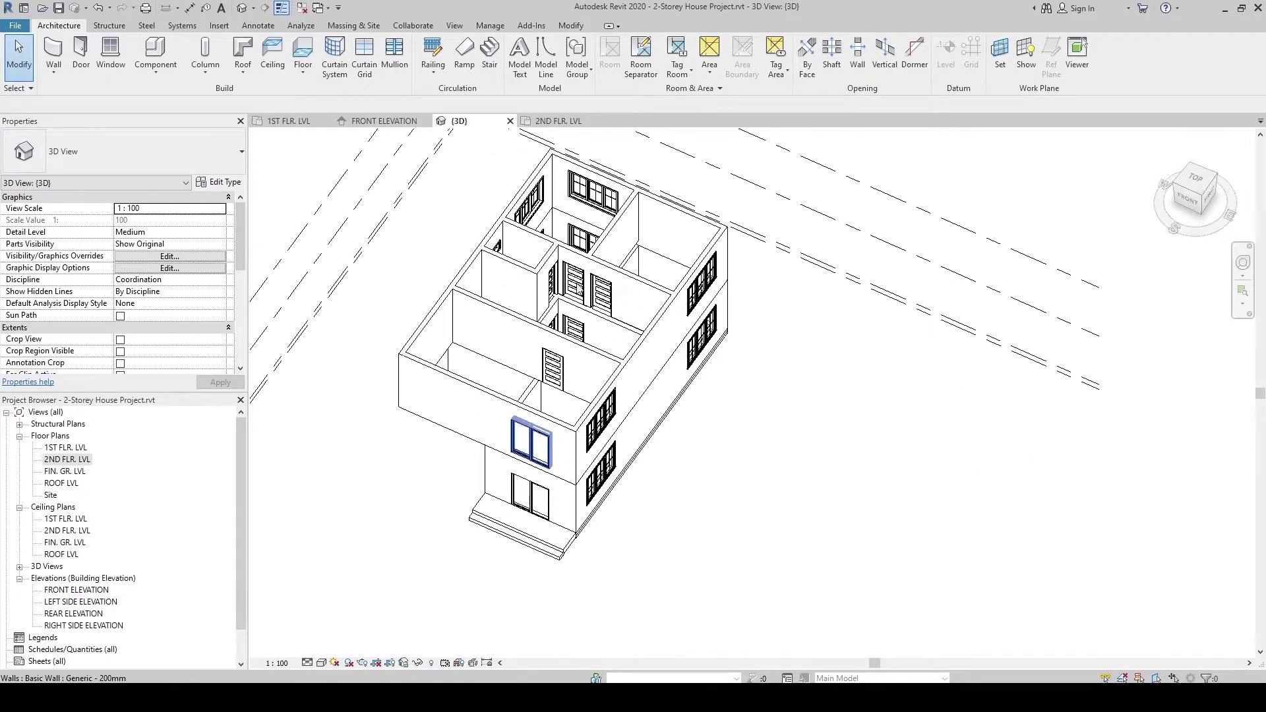
pyautogui.click(547, 122)
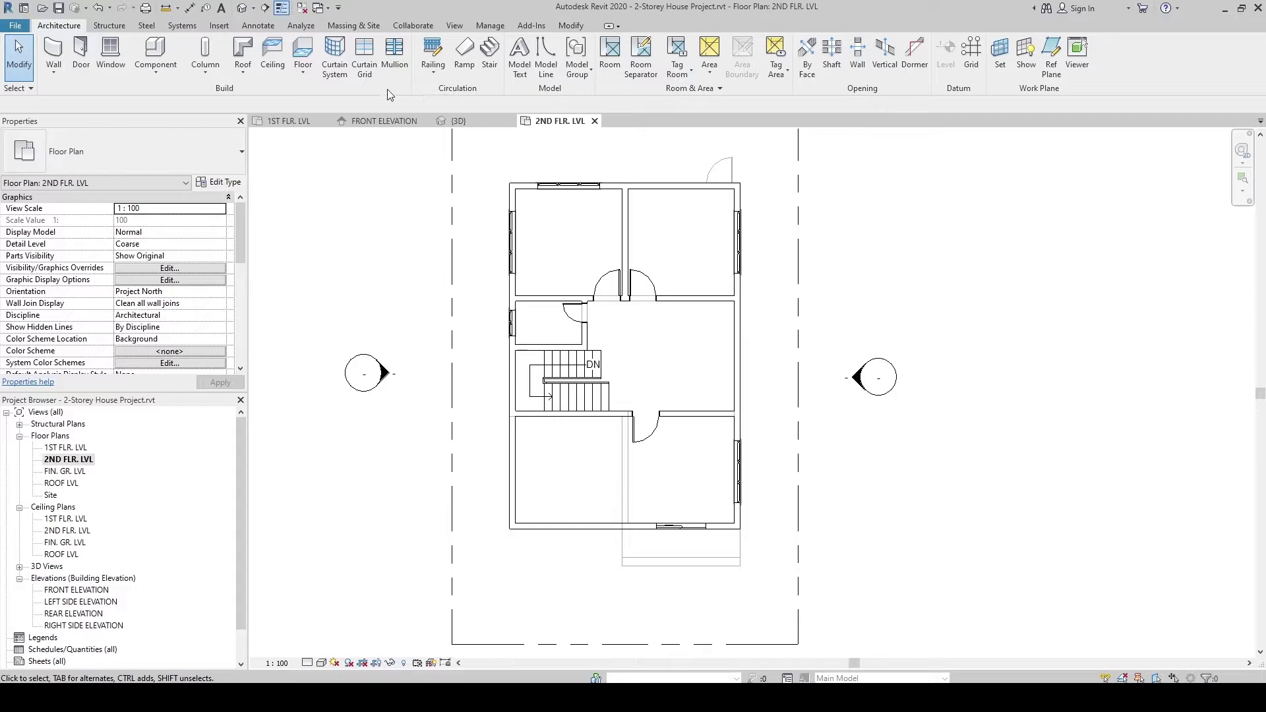
# Start an architectural floor sketch and pick the top exterior wall as a boundary edge
pyautogui.click(303, 66)
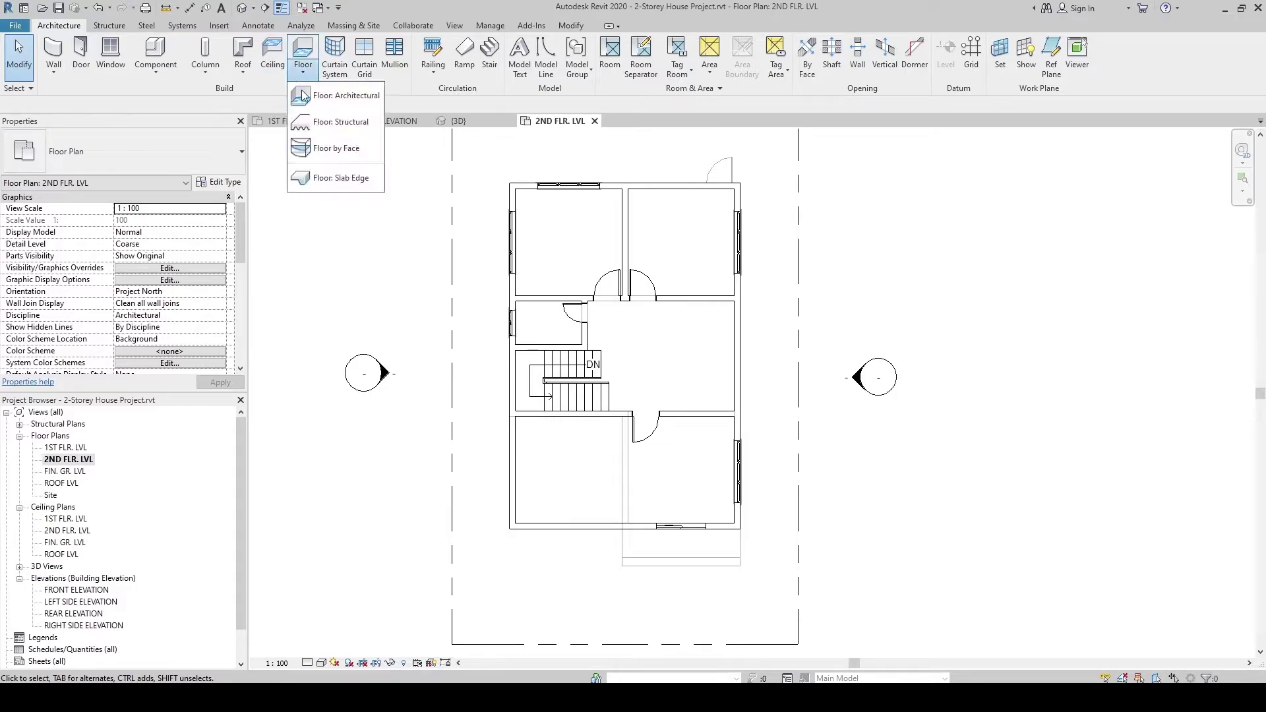
pyautogui.click(350, 99)
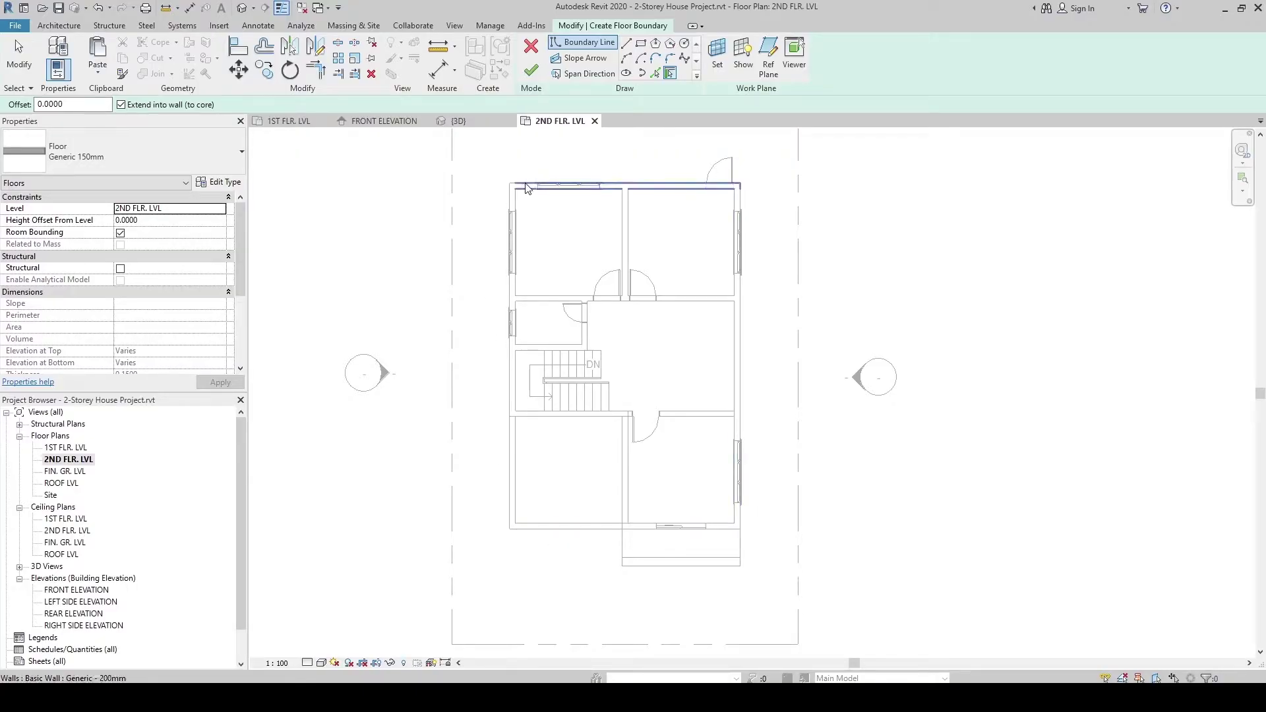
pyautogui.click(655, 76)
pyautogui.click(650, 184)
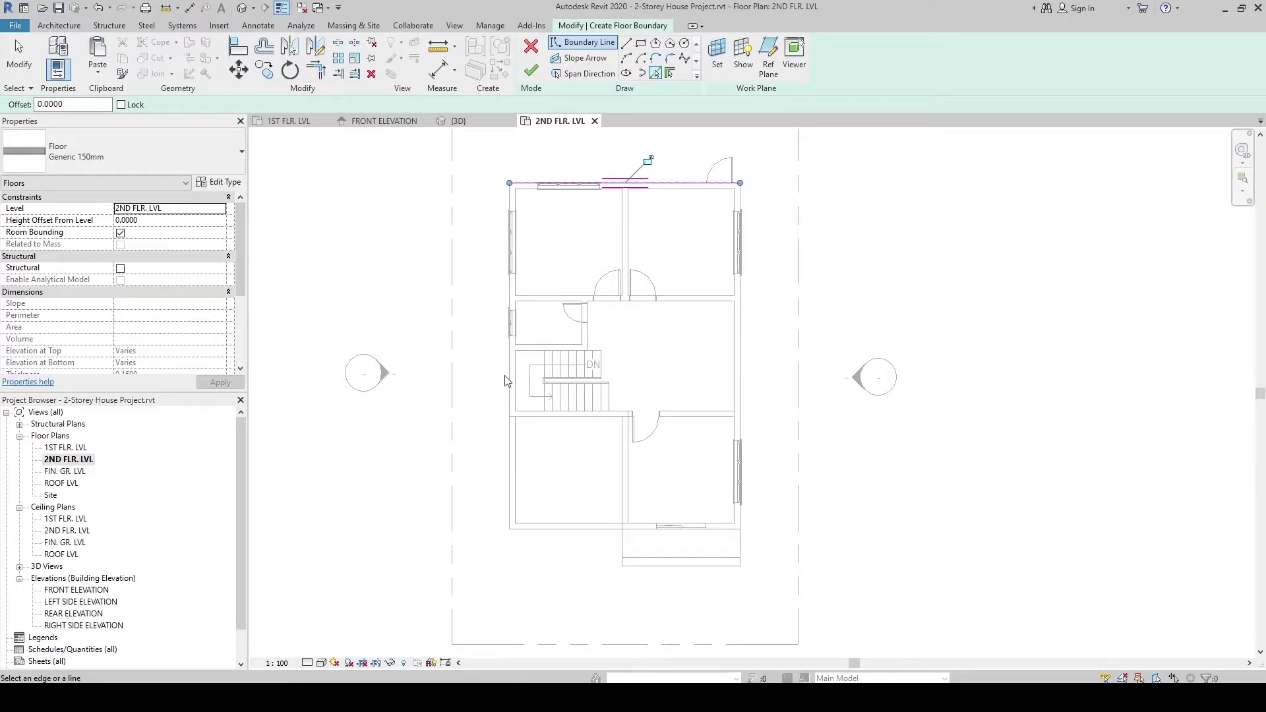
# Pick the right and bottom exterior walls as slab boundary edges, then switch to Line drawing
pyautogui.scroll(5, 506, 382)
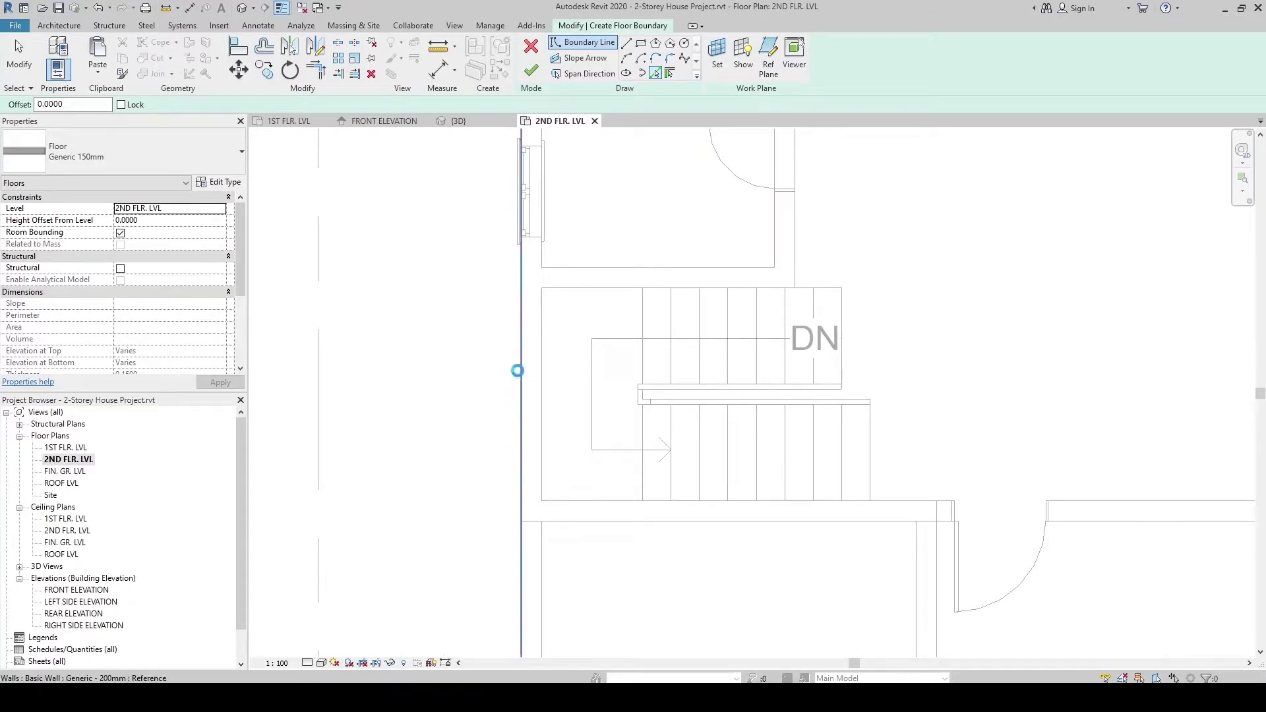
pyautogui.scroll(-5, 580, 340)
pyautogui.scroll(5, 744, 303)
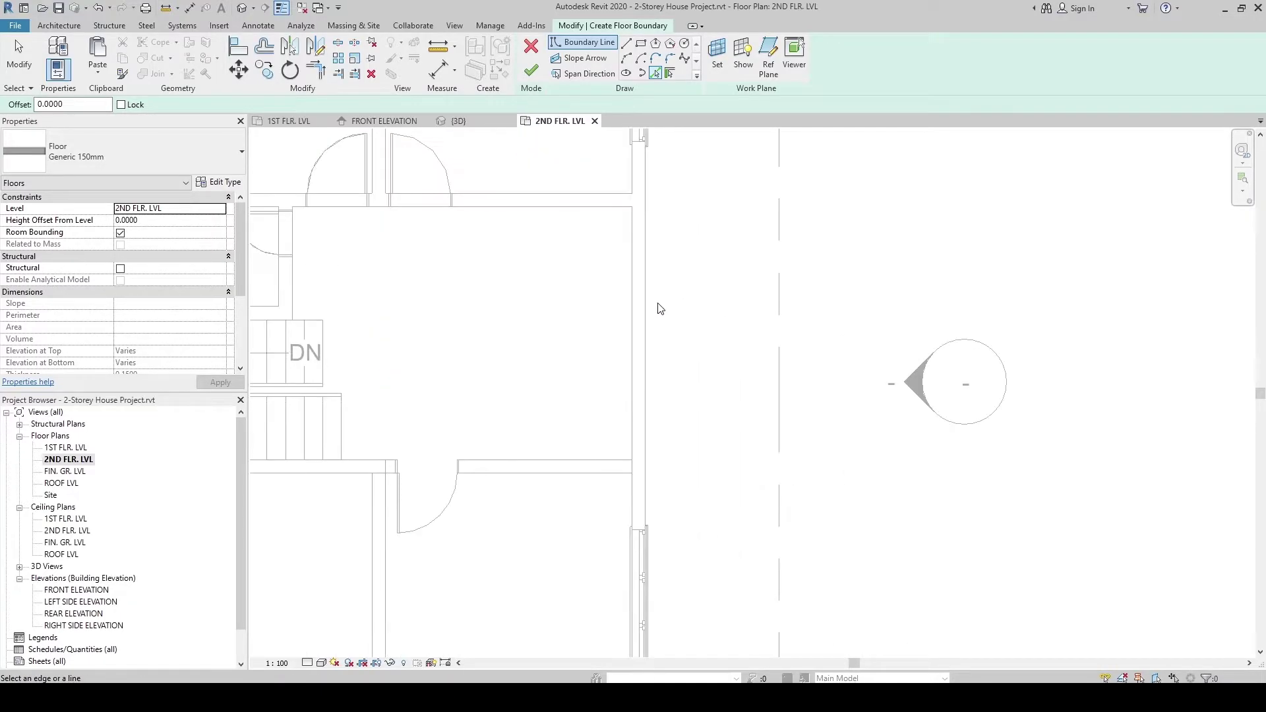
pyautogui.click(645, 309)
pyautogui.scroll(-3, 653, 316)
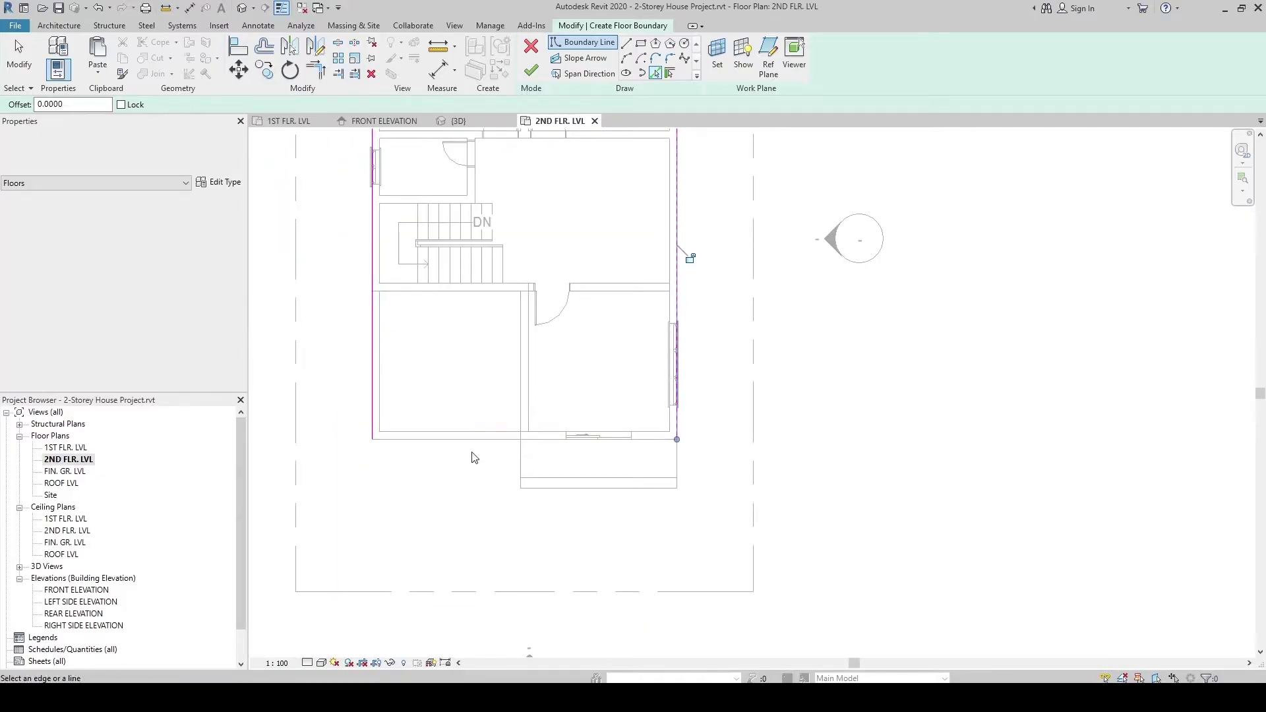
pyautogui.click(472, 438)
pyautogui.moveTo(471, 435); pyautogui.dragTo(516, 435, button='middle')
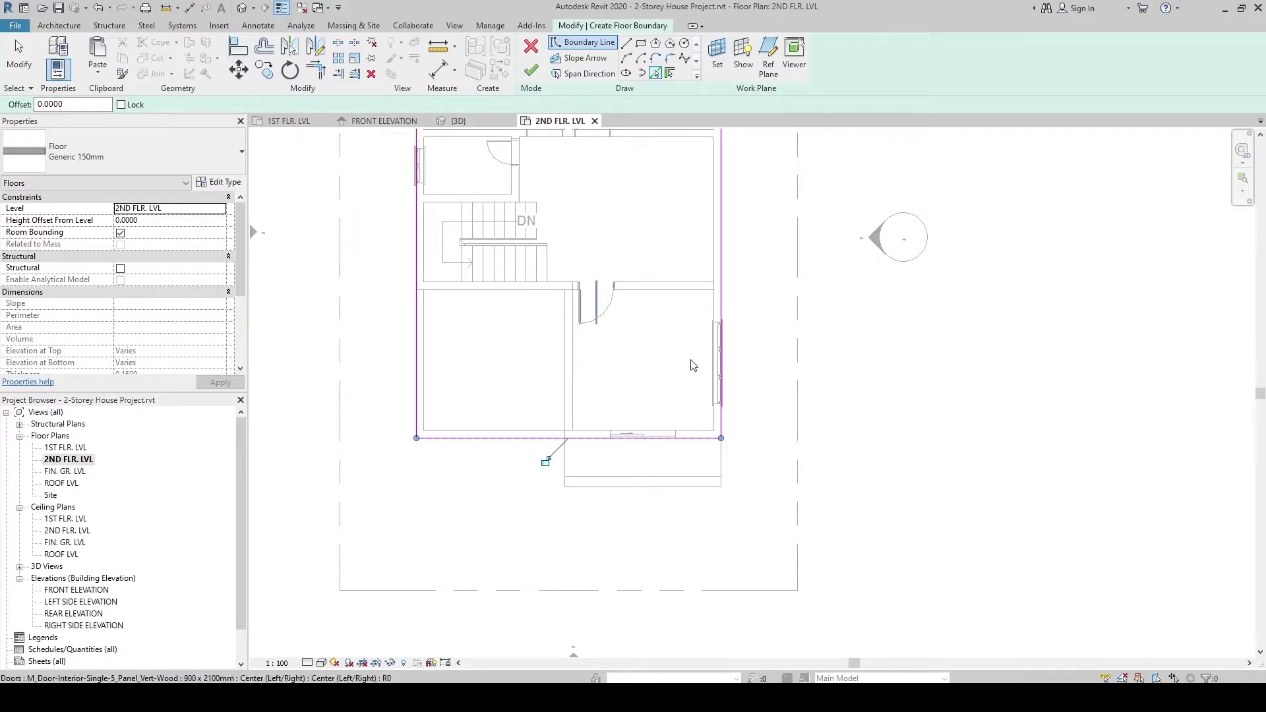
pyautogui.click(626, 43)
pyautogui.scroll(2, 783, 518)
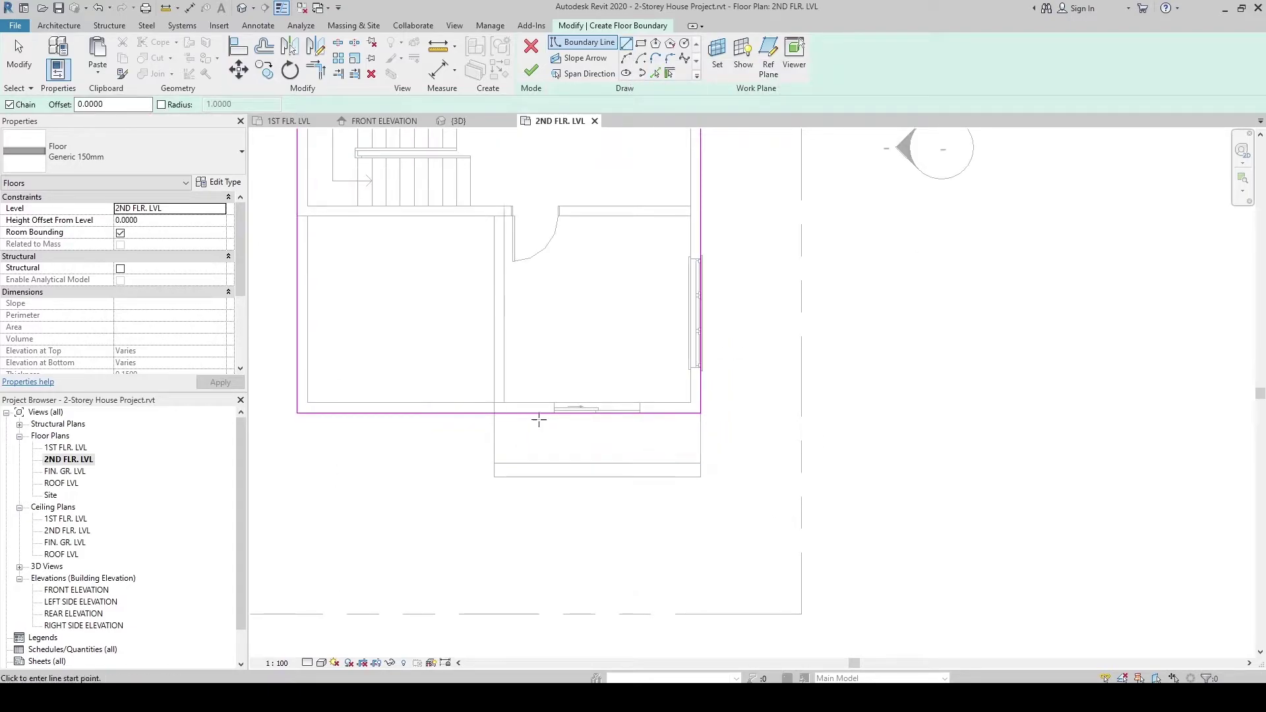
# Draw the 1.5 front balcony edge from the wall corner and trim its corners
pyautogui.click(494, 414)
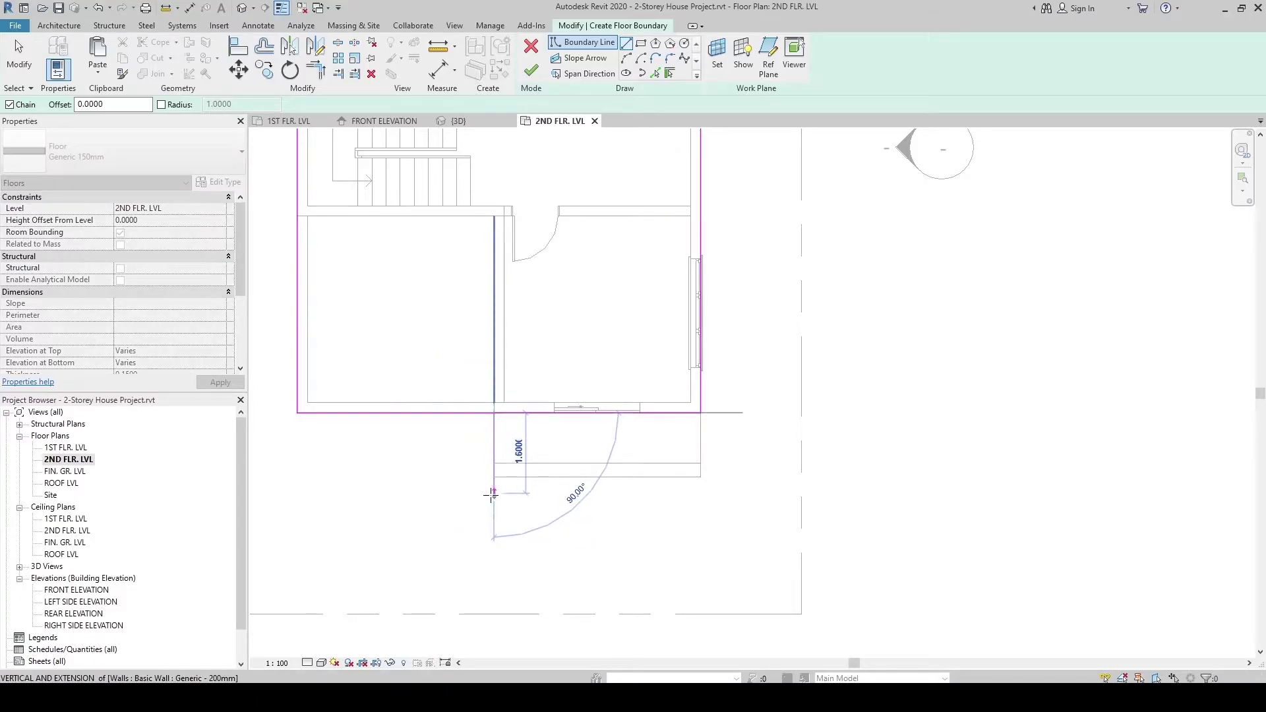
pyautogui.write('1.5')
pyautogui.press('Return')
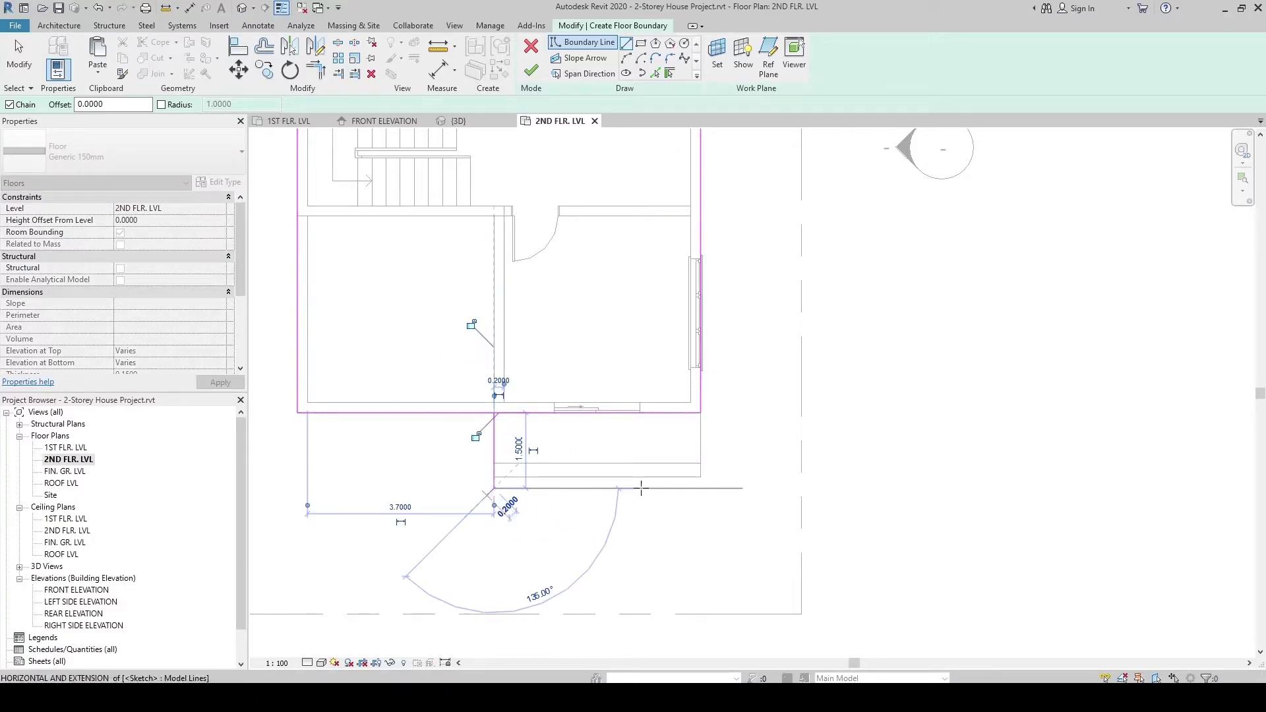
pyautogui.click(700, 489)
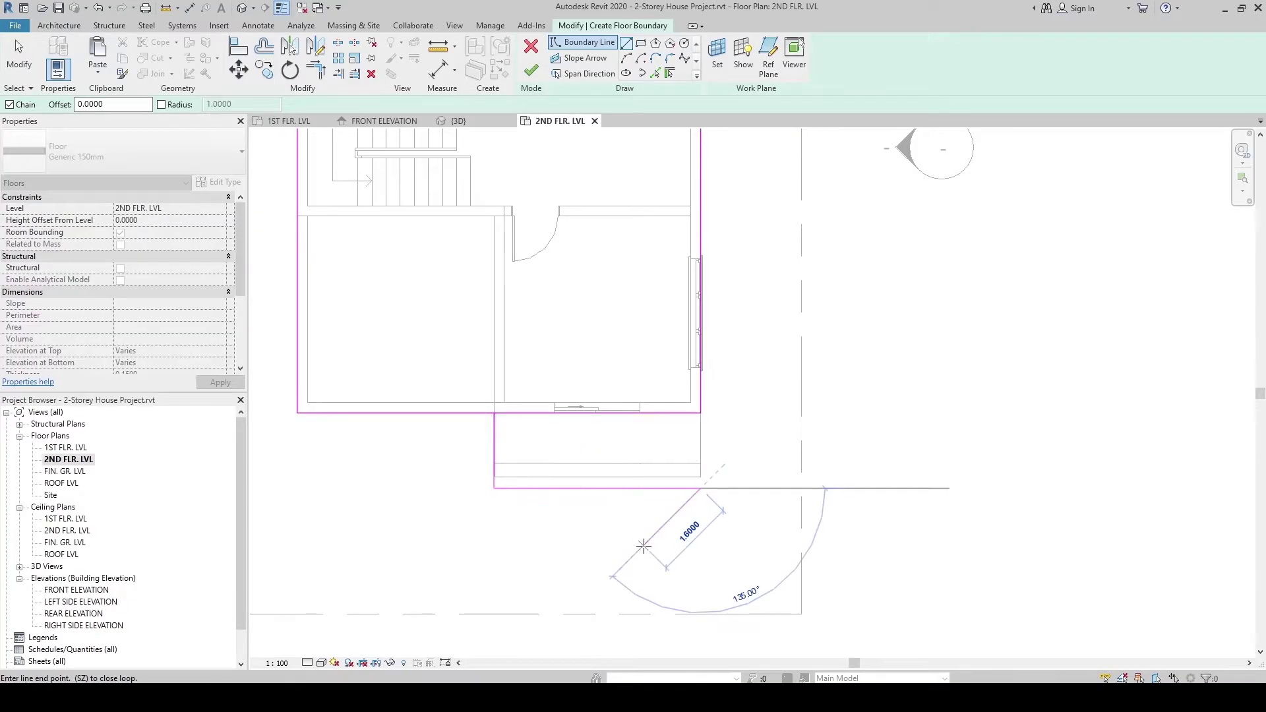
pyautogui.press('Escape')
pyautogui.press('Escape')
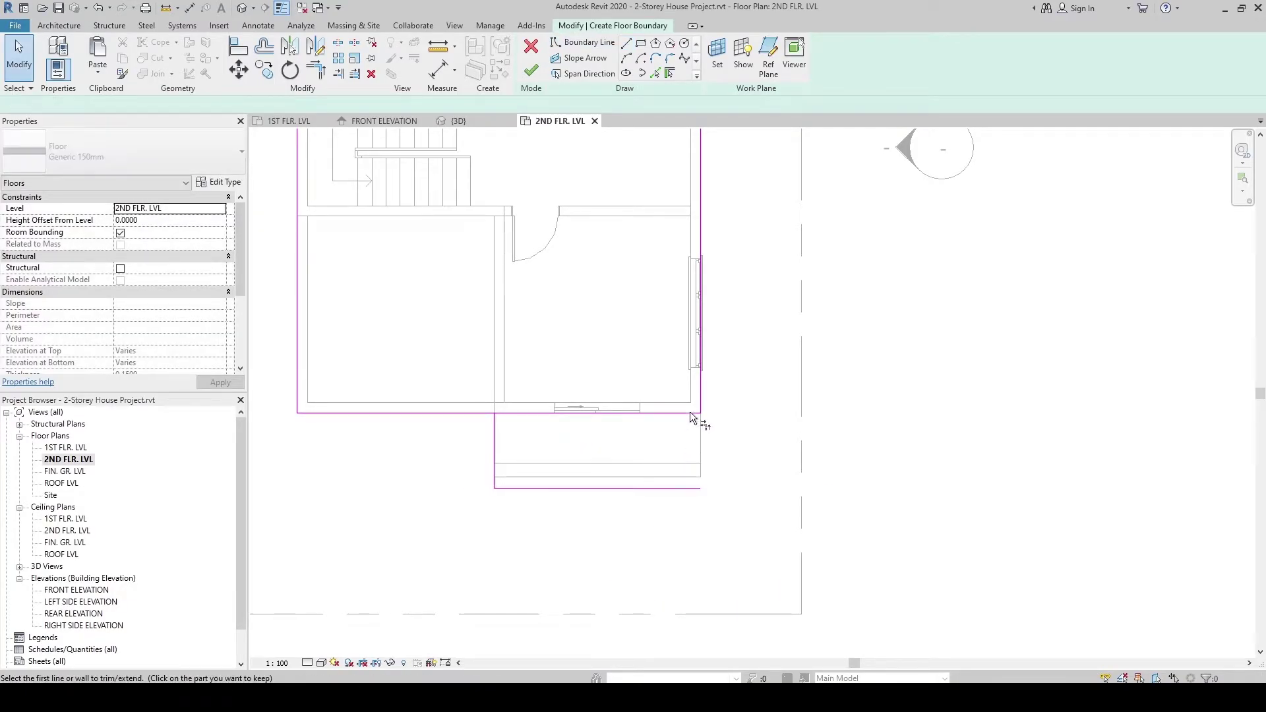
pyautogui.click(699, 405)
pyautogui.click(668, 488)
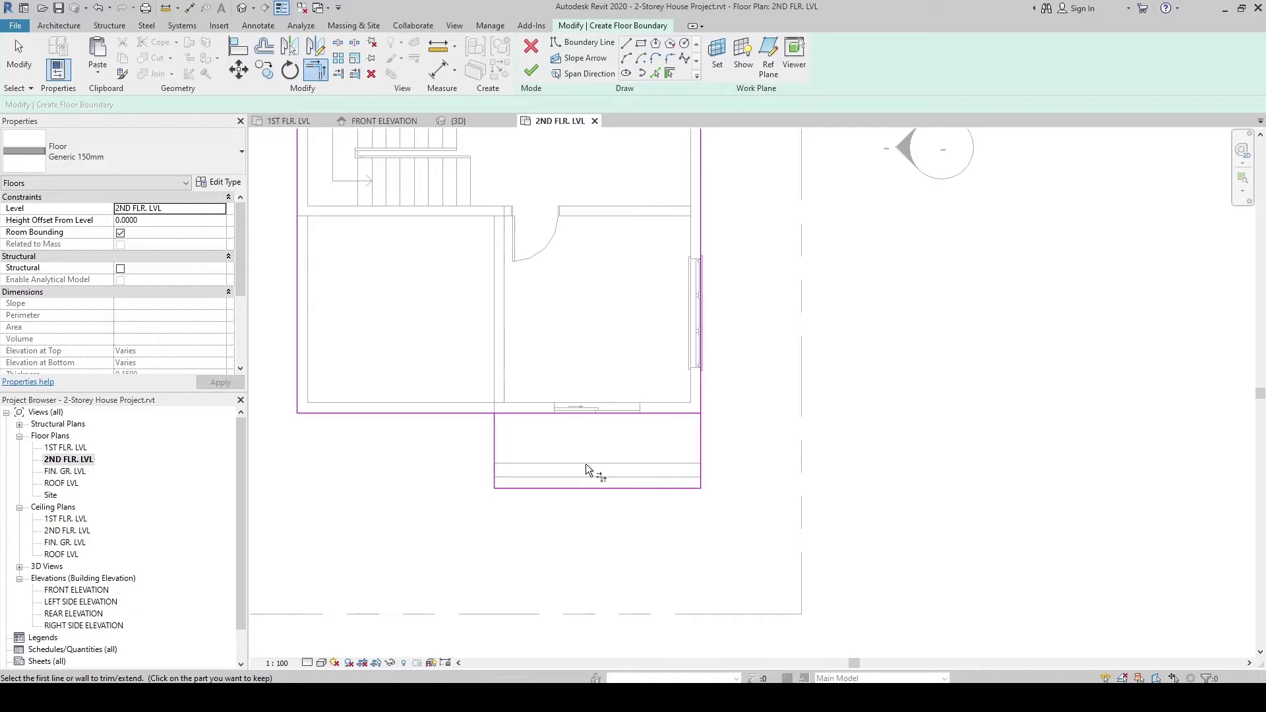
pyautogui.click(494, 435)
pyautogui.scroll(-2, 438, 503)
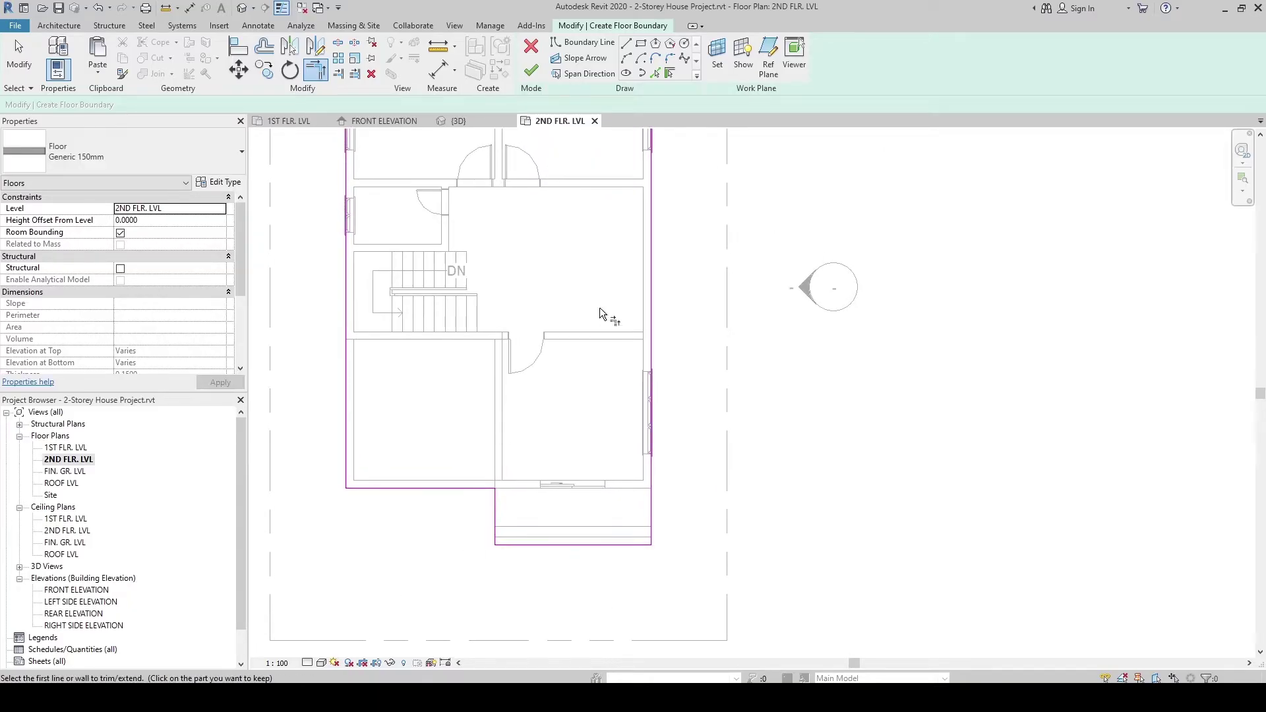
# Sketch the side balcony rectangle off the right exterior wall
pyautogui.click(617, 44)
pyautogui.click(658, 215)
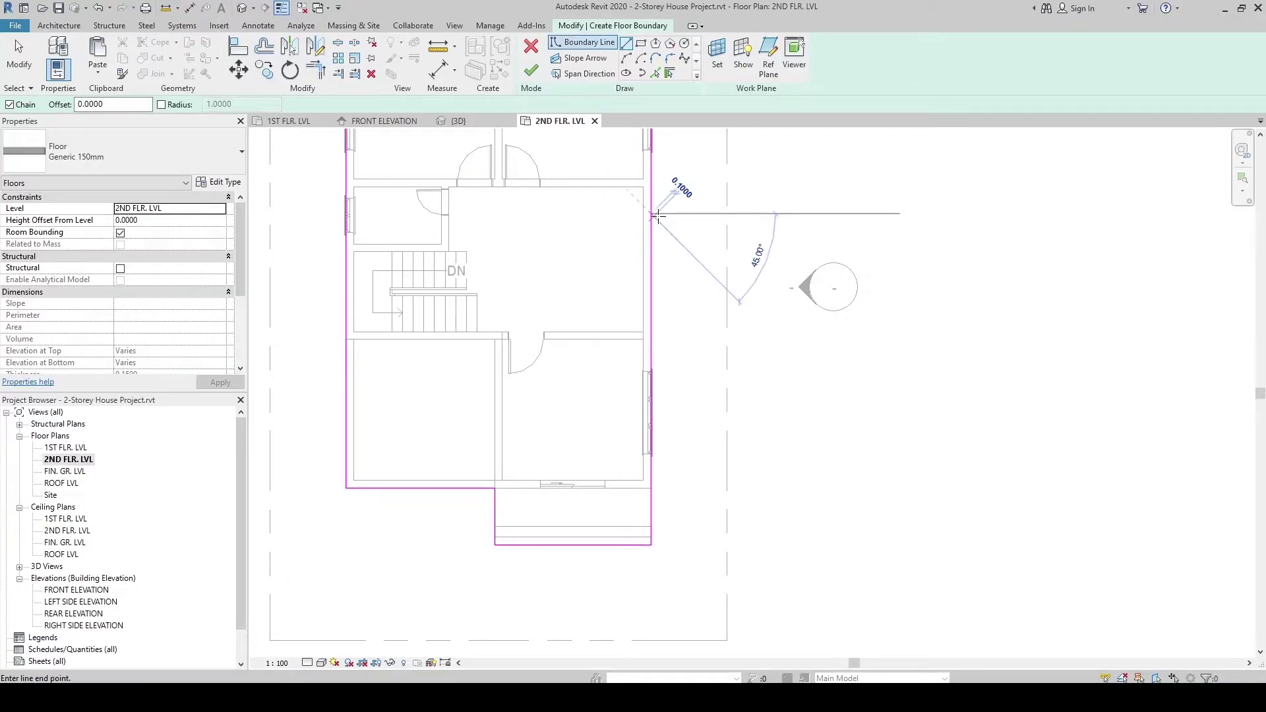
pyautogui.click(686, 213)
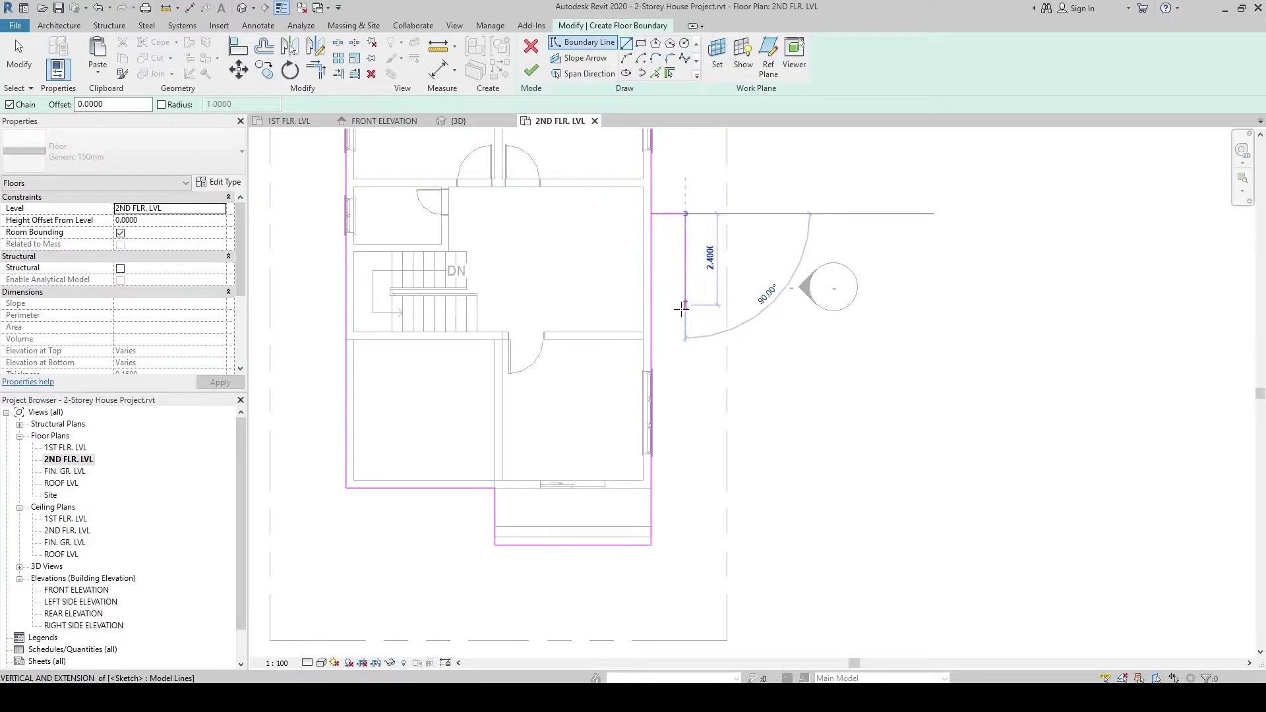
pyautogui.click(686, 309)
pyautogui.click(651, 309)
pyautogui.press('Escape')
pyautogui.press('Escape')
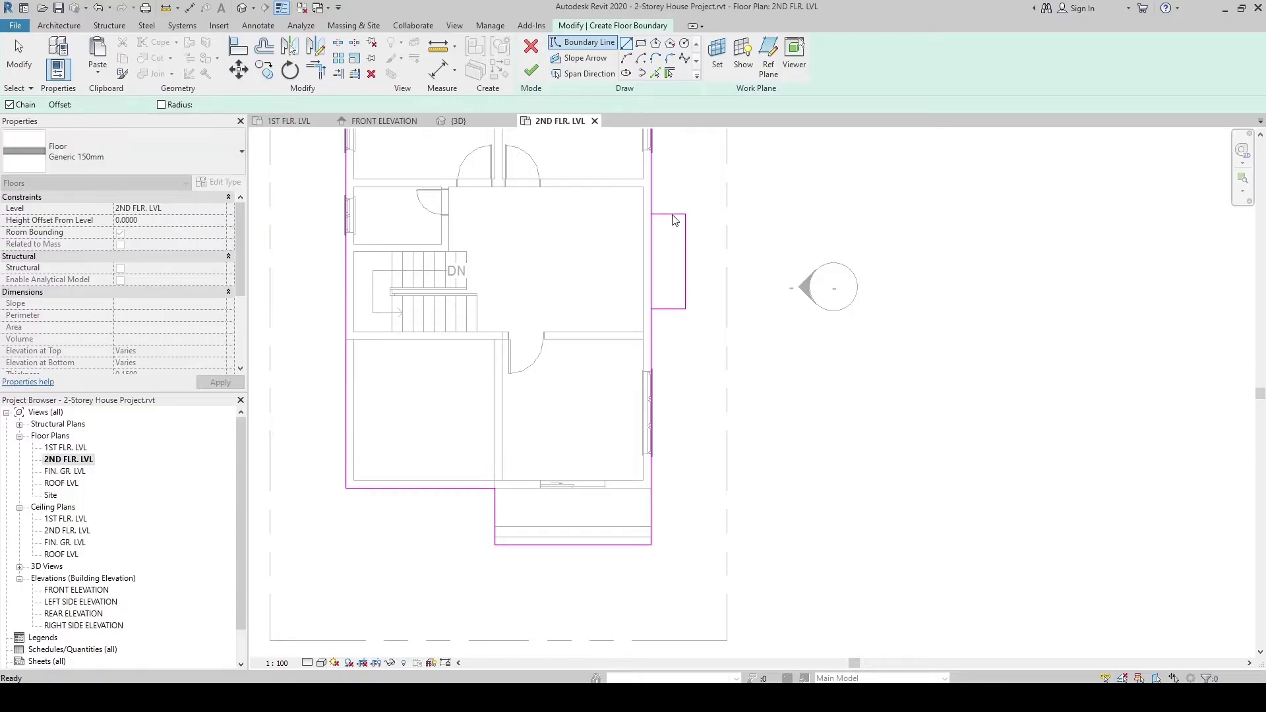
# Set the side balcony's bottom offset to 0.7 and depth to 1, then try finishing the slab
pyautogui.click(653, 215)
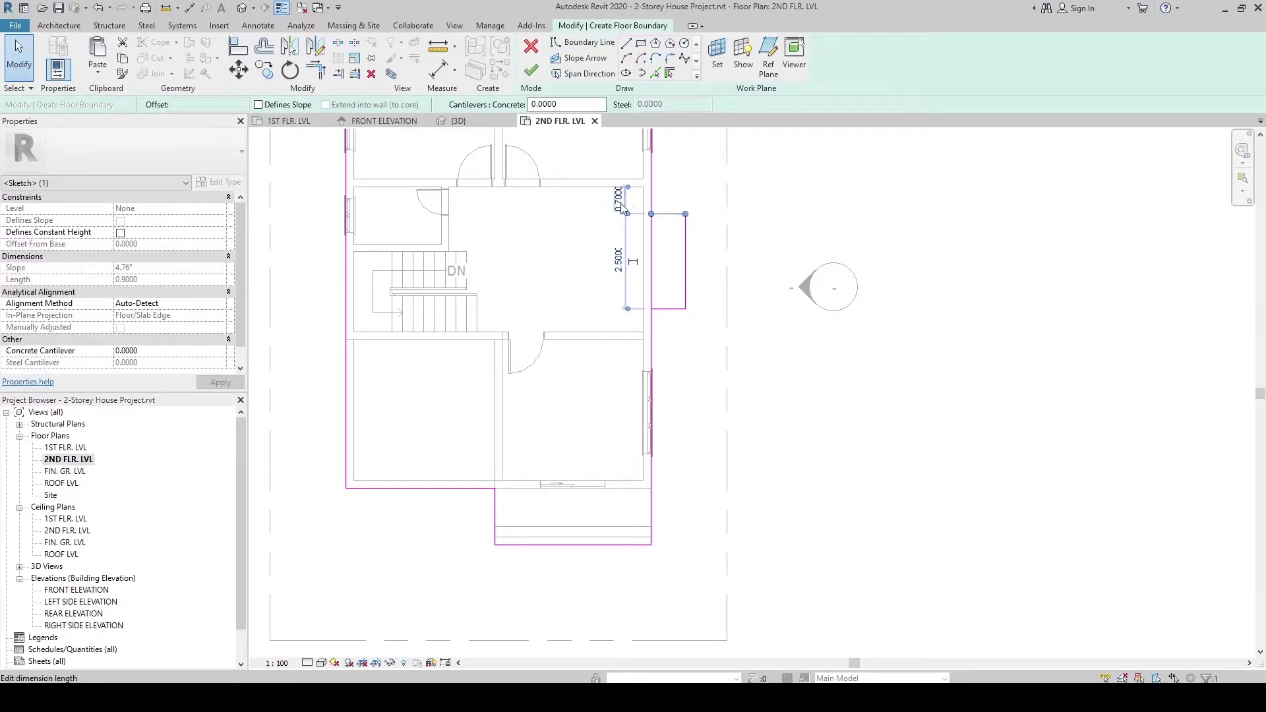
pyautogui.click(669, 310)
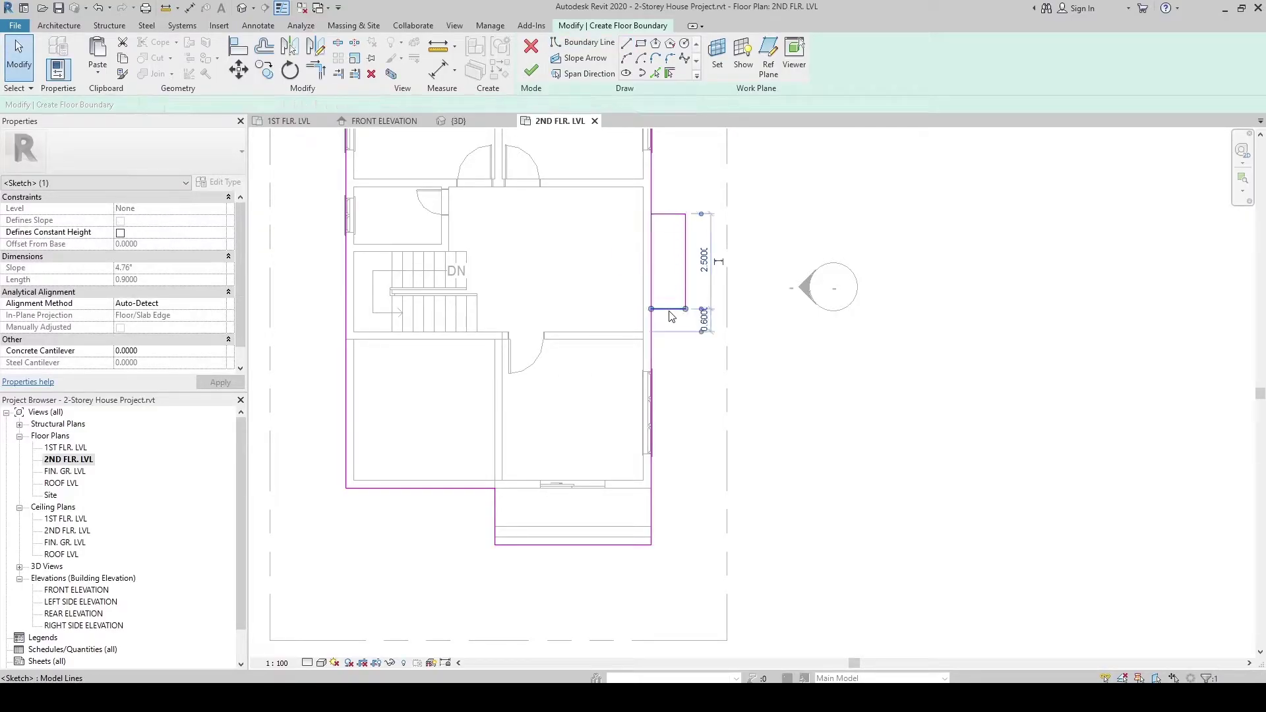
pyautogui.click(703, 328)
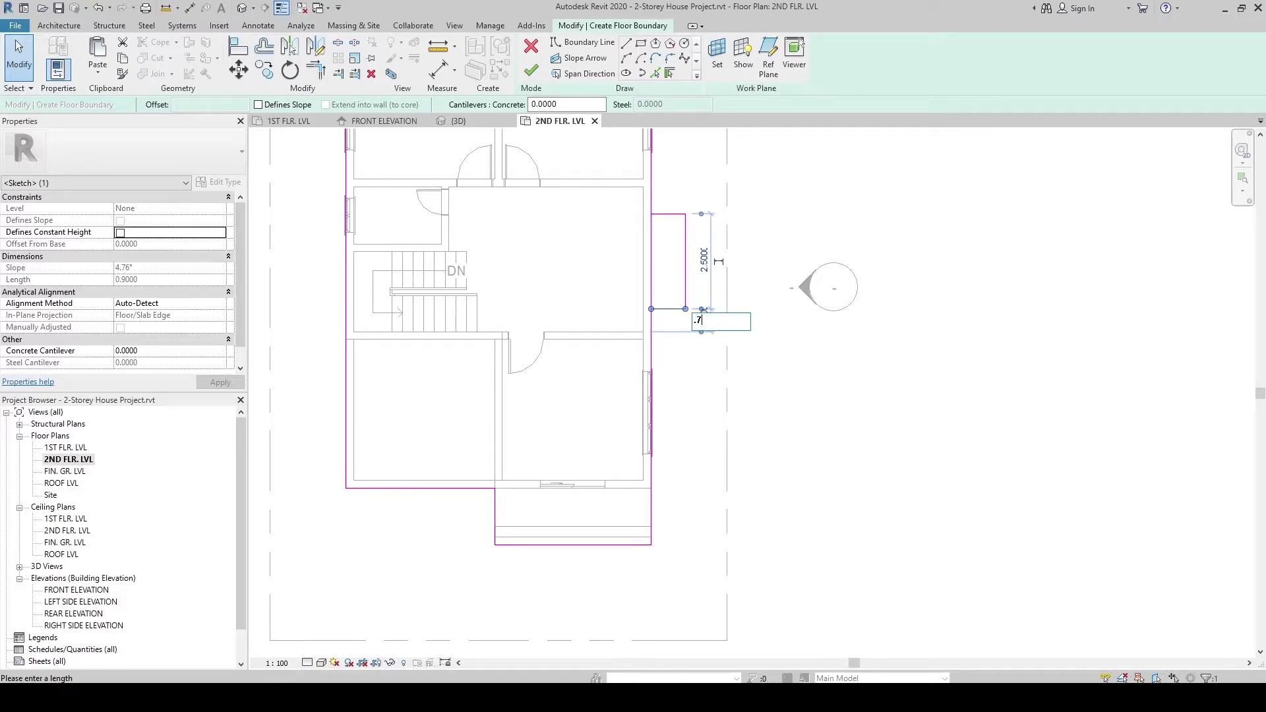
pyautogui.write('.7')
pyautogui.press('Return')
pyautogui.click(673, 213)
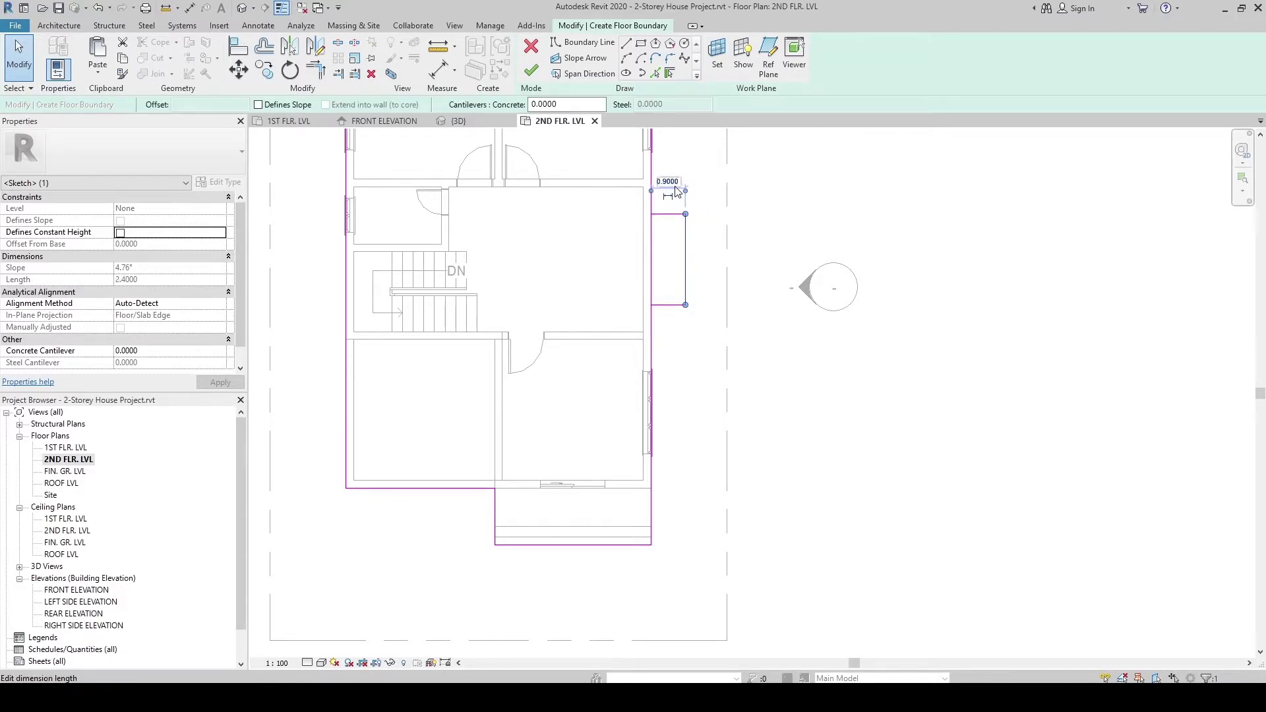
pyautogui.click(668, 182)
pyautogui.press('Return')
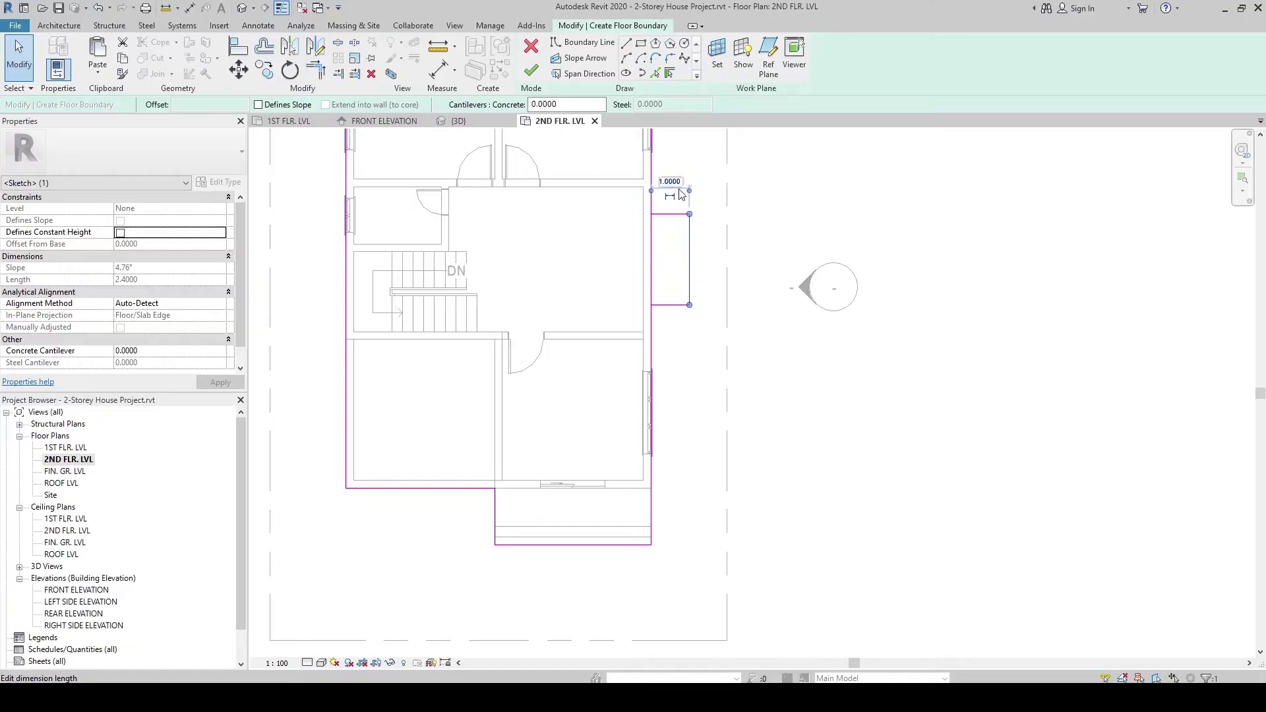
pyautogui.click(531, 72)
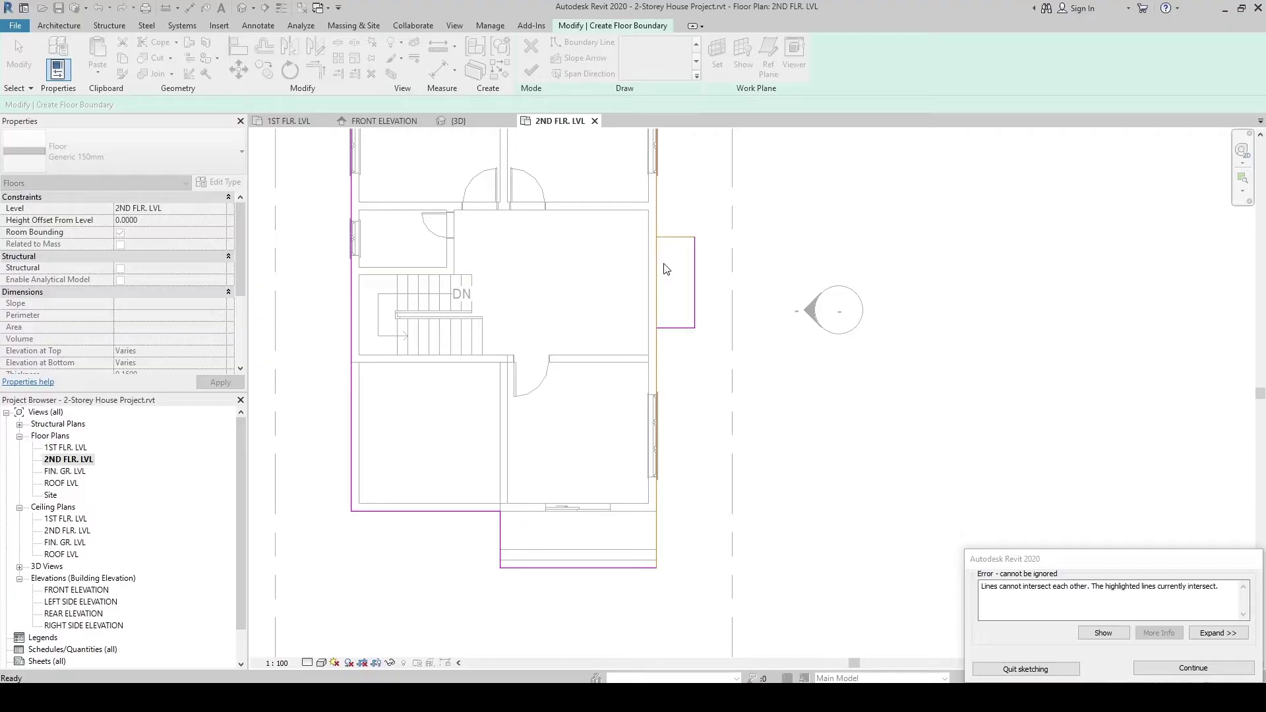
# Continue the sketch, then trim and unjoin the intersecting right boundary line at the balcony
pyautogui.moveTo(666, 269); pyautogui.dragTo(686, 378, button='middle')
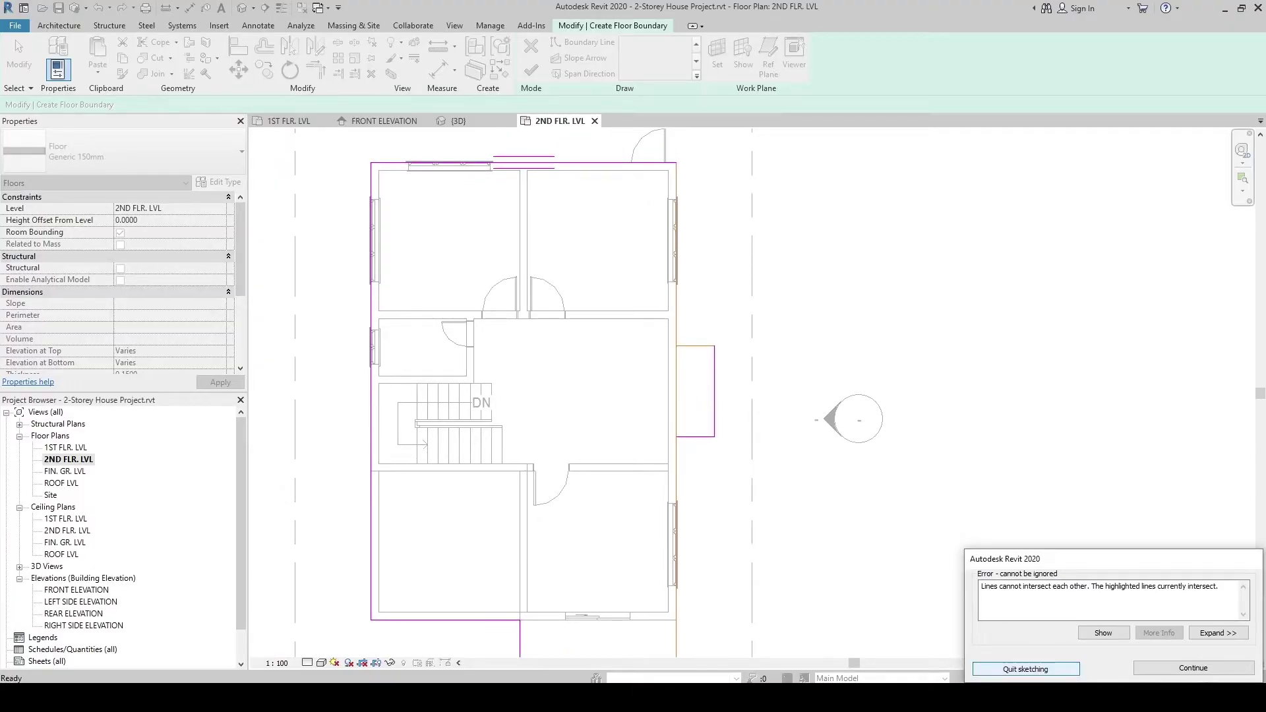
pyautogui.click(1179, 668)
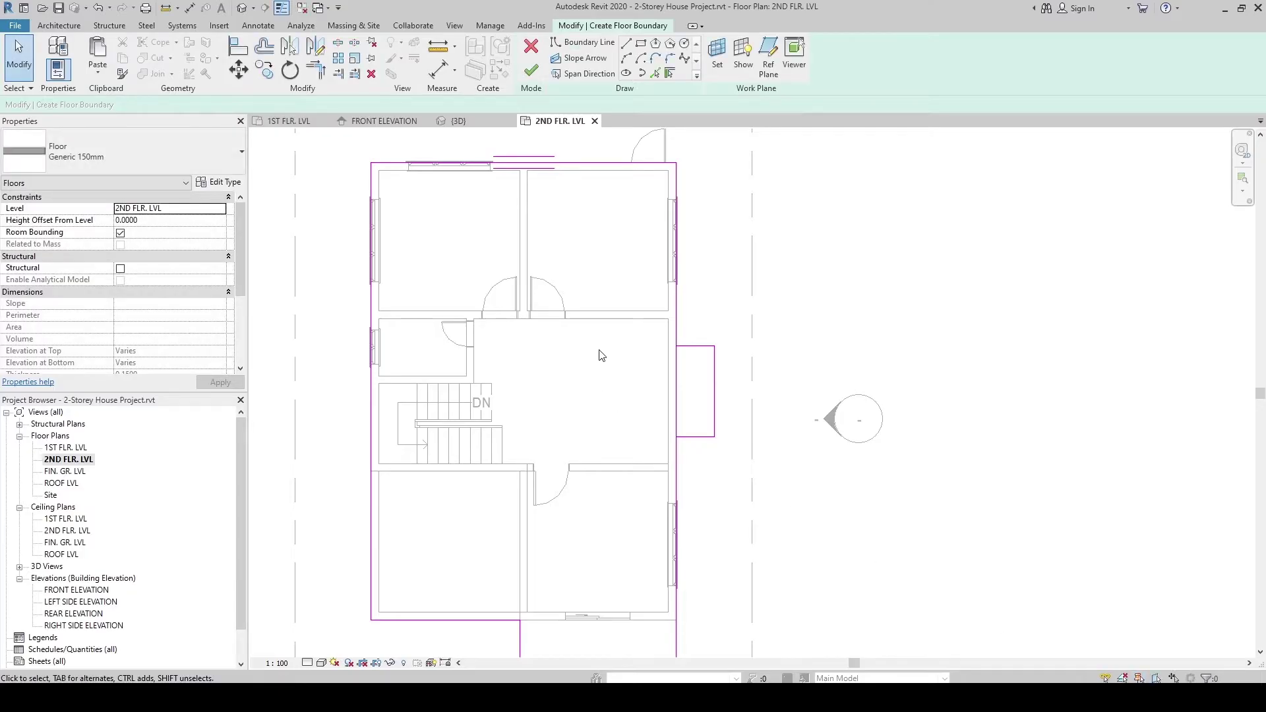
pyautogui.click(322, 75)
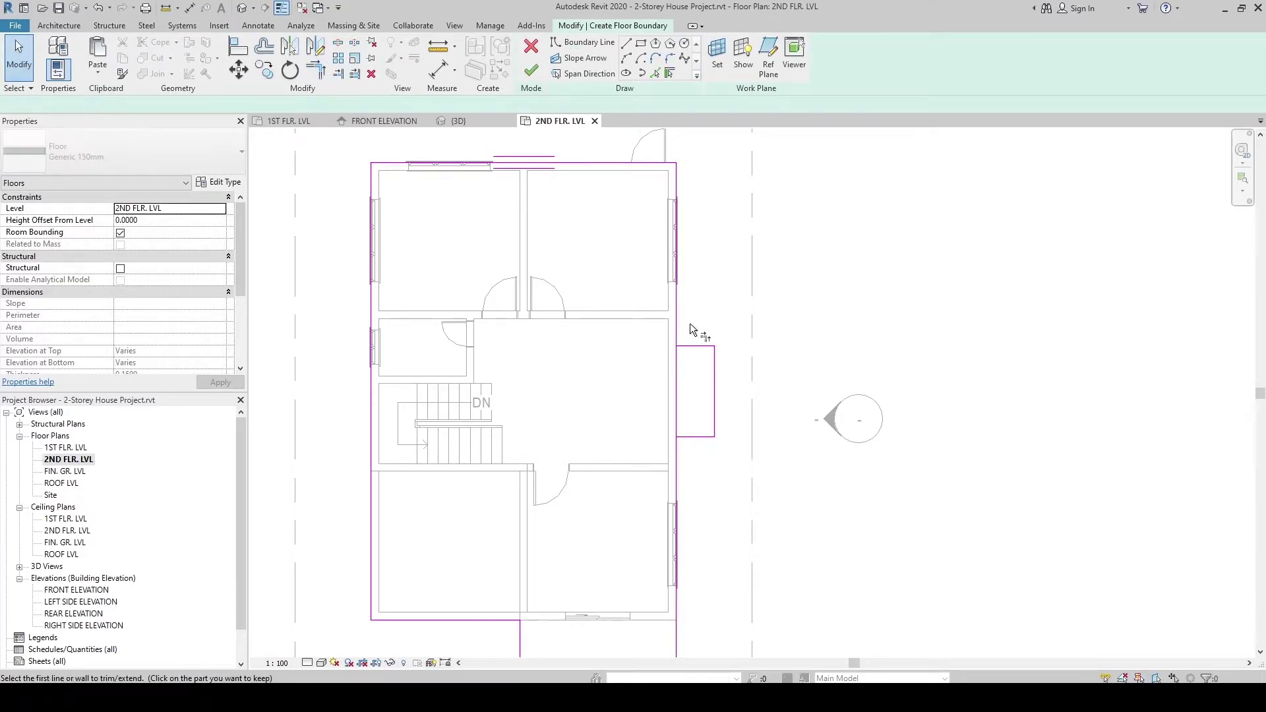
pyautogui.click(679, 328)
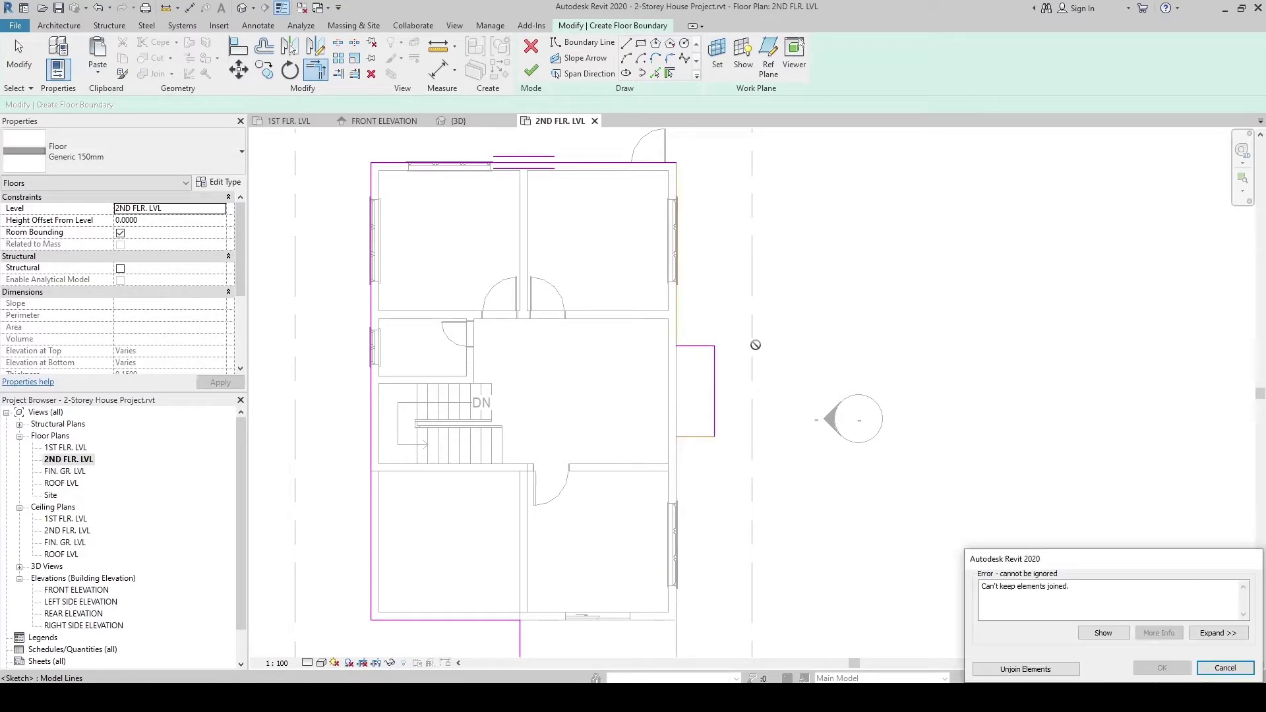
pyautogui.click(992, 669)
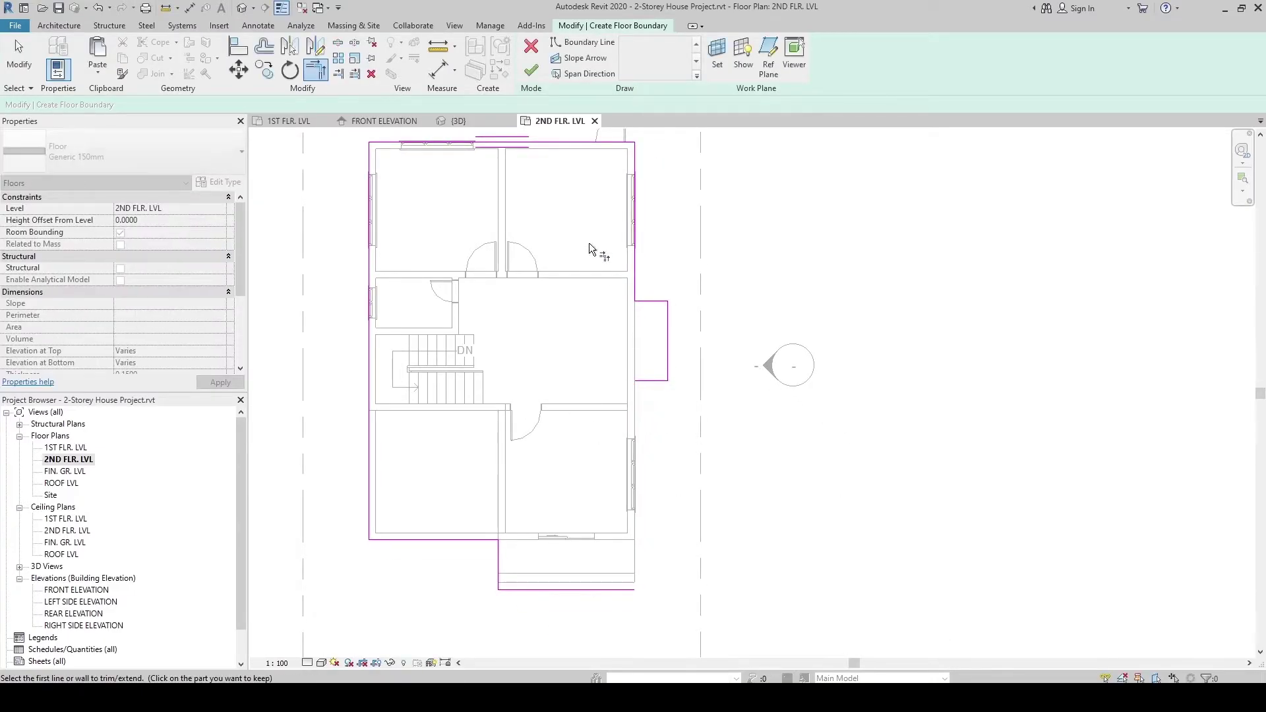
# Redraw the right boundary line from the balcony corner down the wall and finish the slab
pyautogui.click(625, 44)
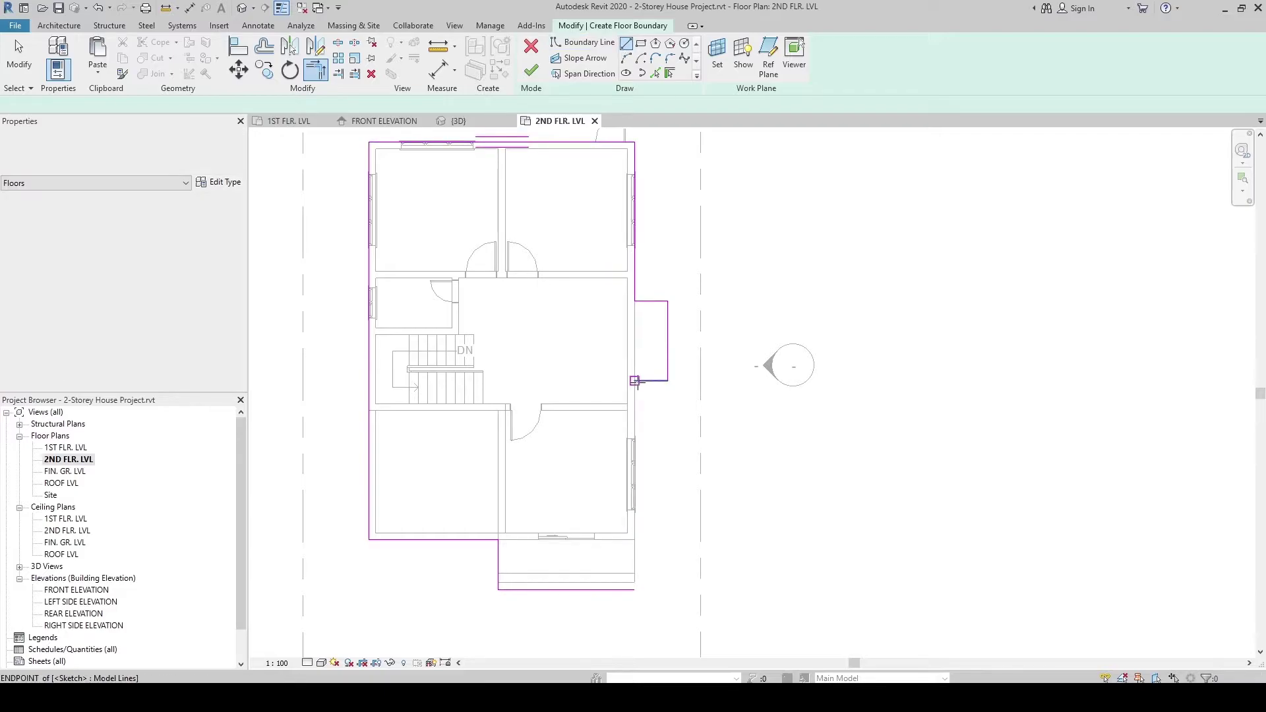
pyautogui.click(635, 380)
pyautogui.click(634, 589)
pyautogui.press('Escape')
pyautogui.press('Escape')
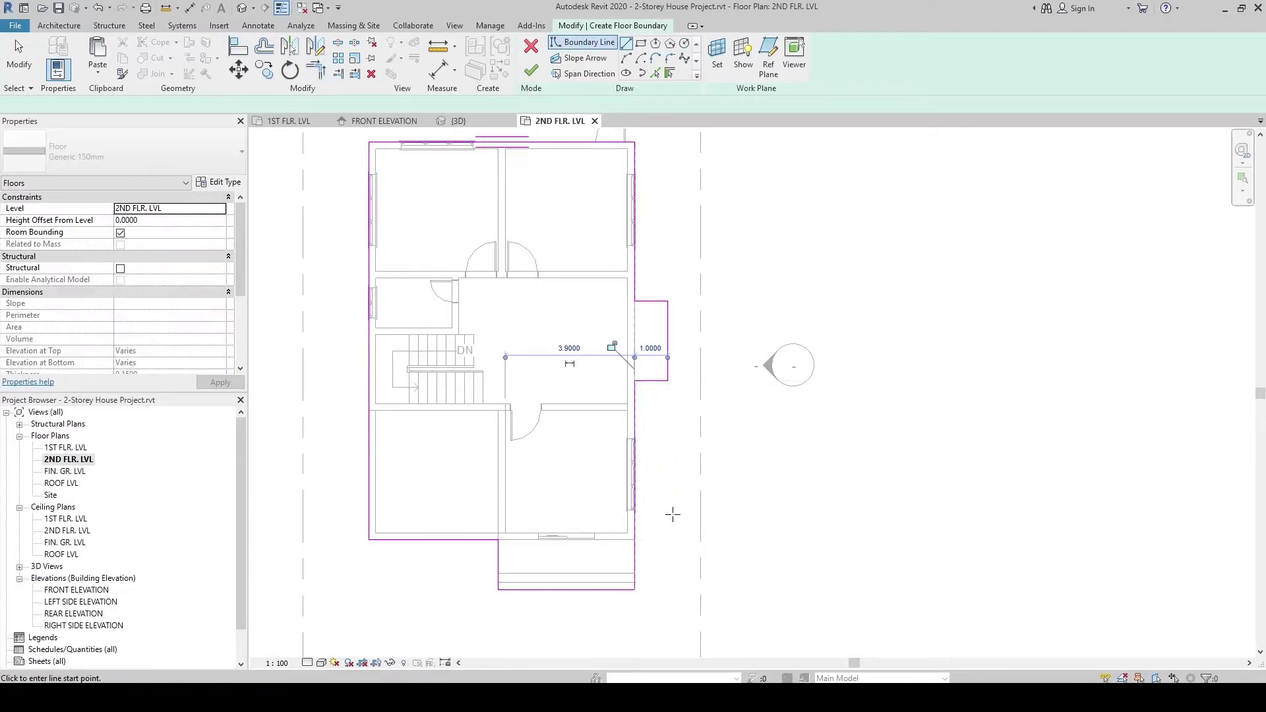
pyautogui.click(532, 70)
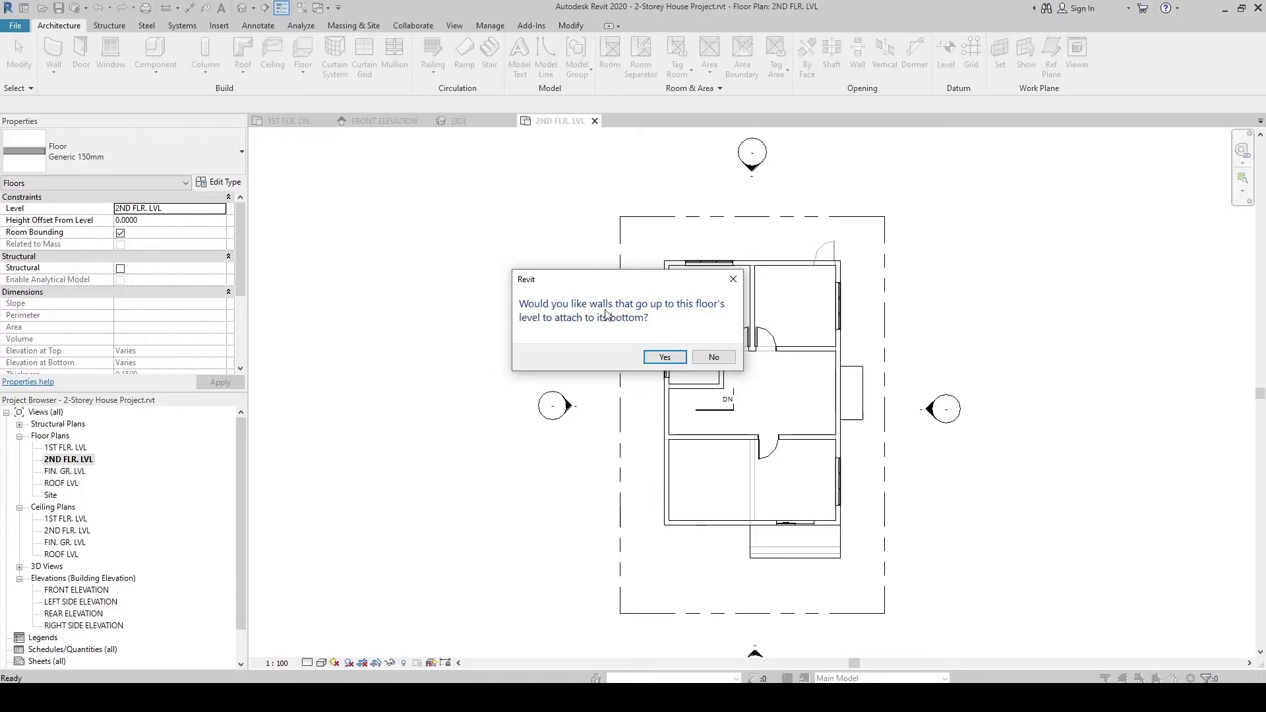
# Leave the walls unattached to the new floor and inspect the slab in 3D
pyautogui.click(714, 357)
pyautogui.scroll(2, 770, 288)
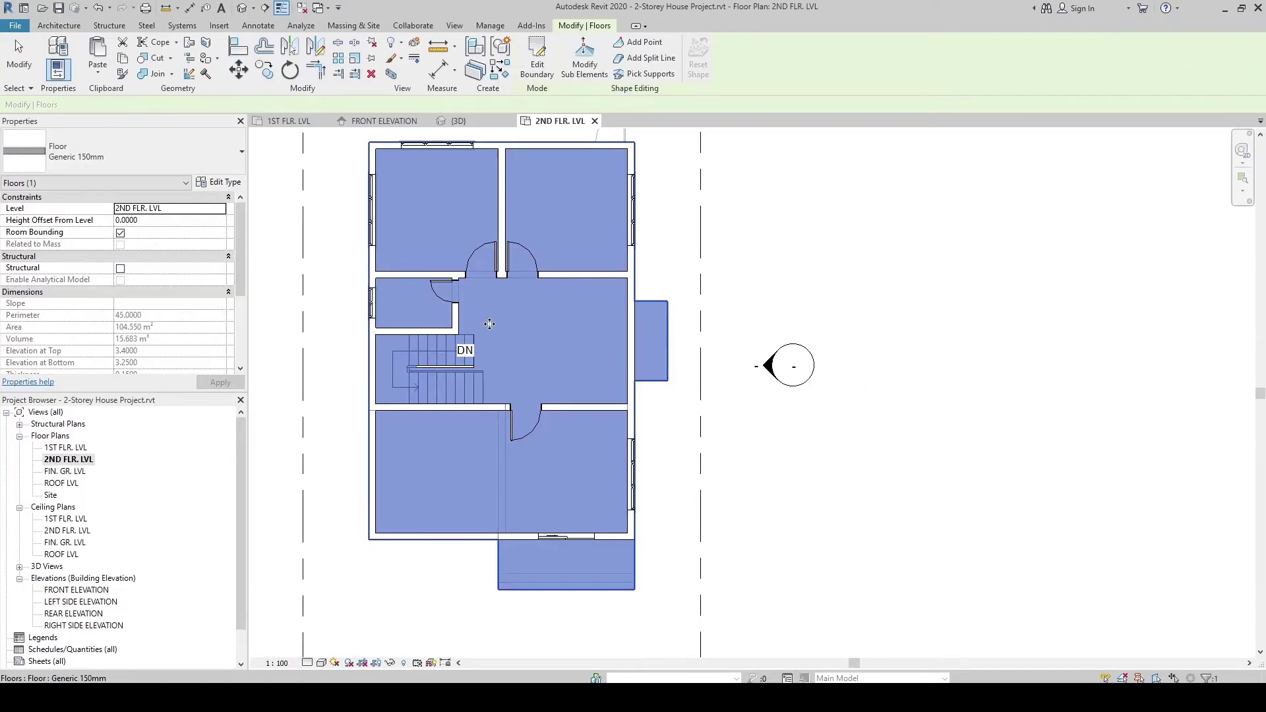
pyautogui.click(770, 288)
pyautogui.click(459, 121)
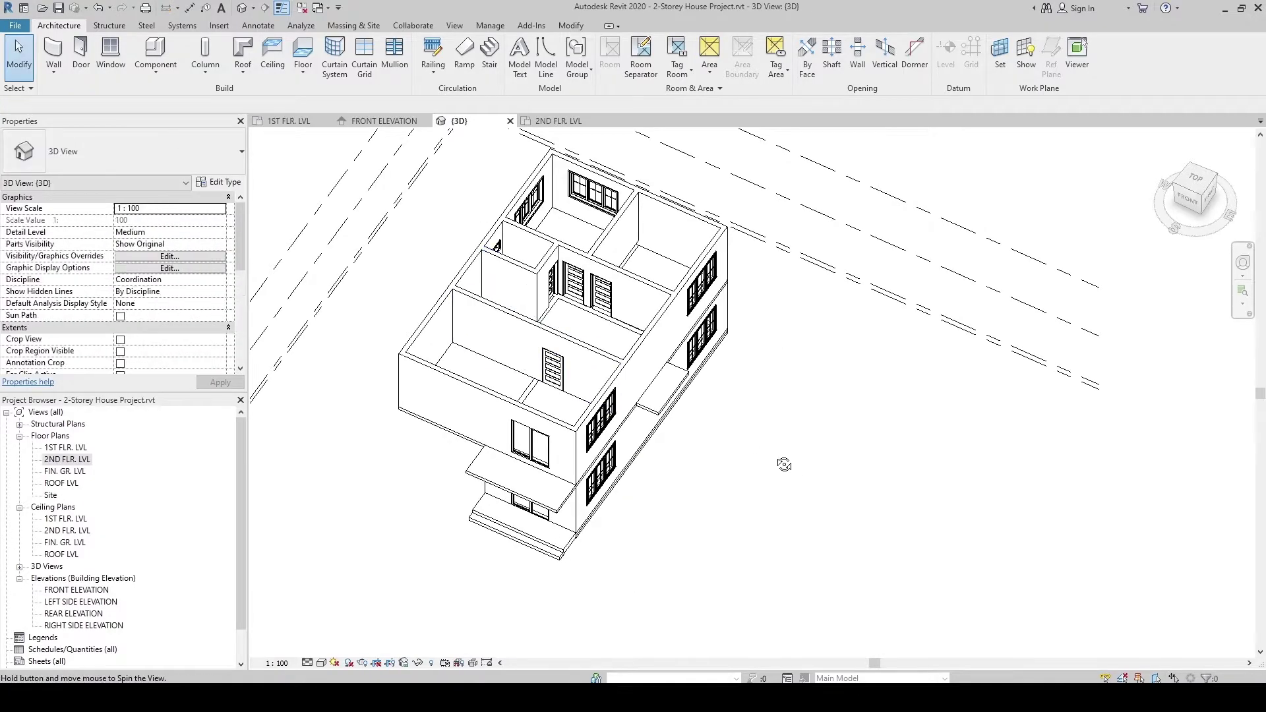
pyautogui.keyDown('shift'); pyautogui.moveTo(784, 465); pyautogui.dragTo(465, 363, button='middle'); pyautogui.keyUp('shift')
pyautogui.click(756, 524)
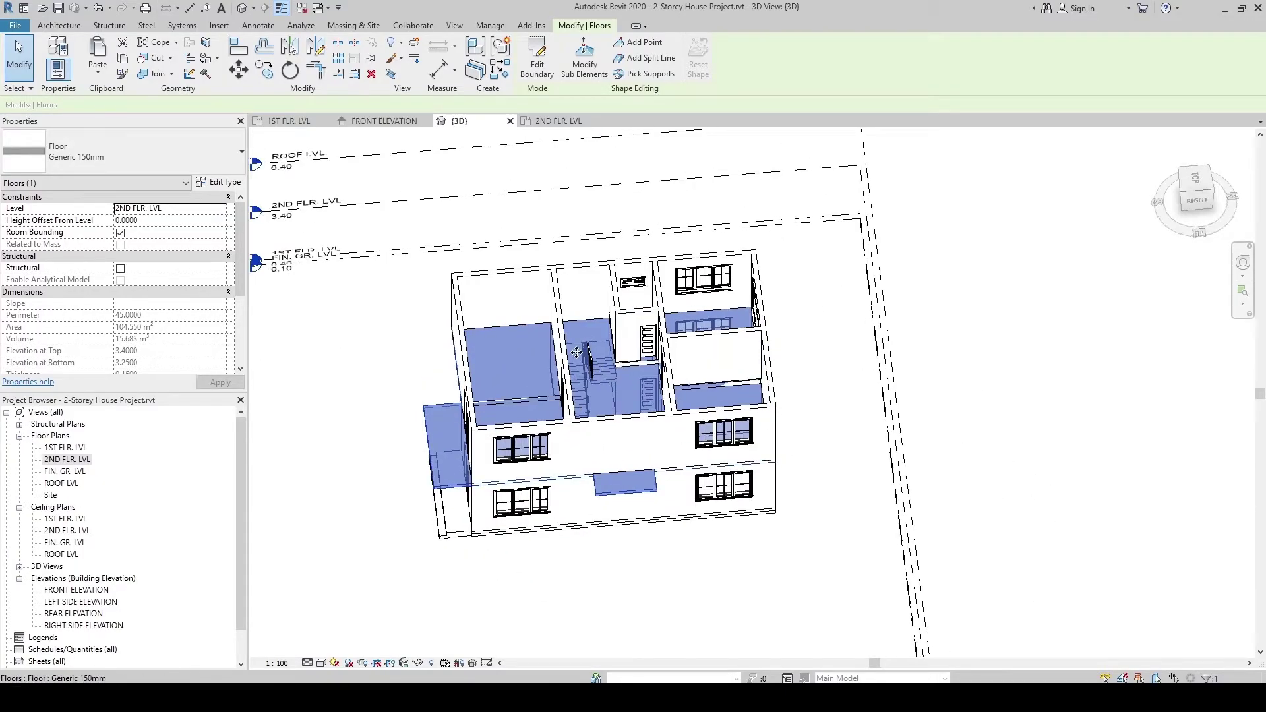
# Select the second-floor slab in the 2ND FLR. LVL plan
pyautogui.click(558, 121)
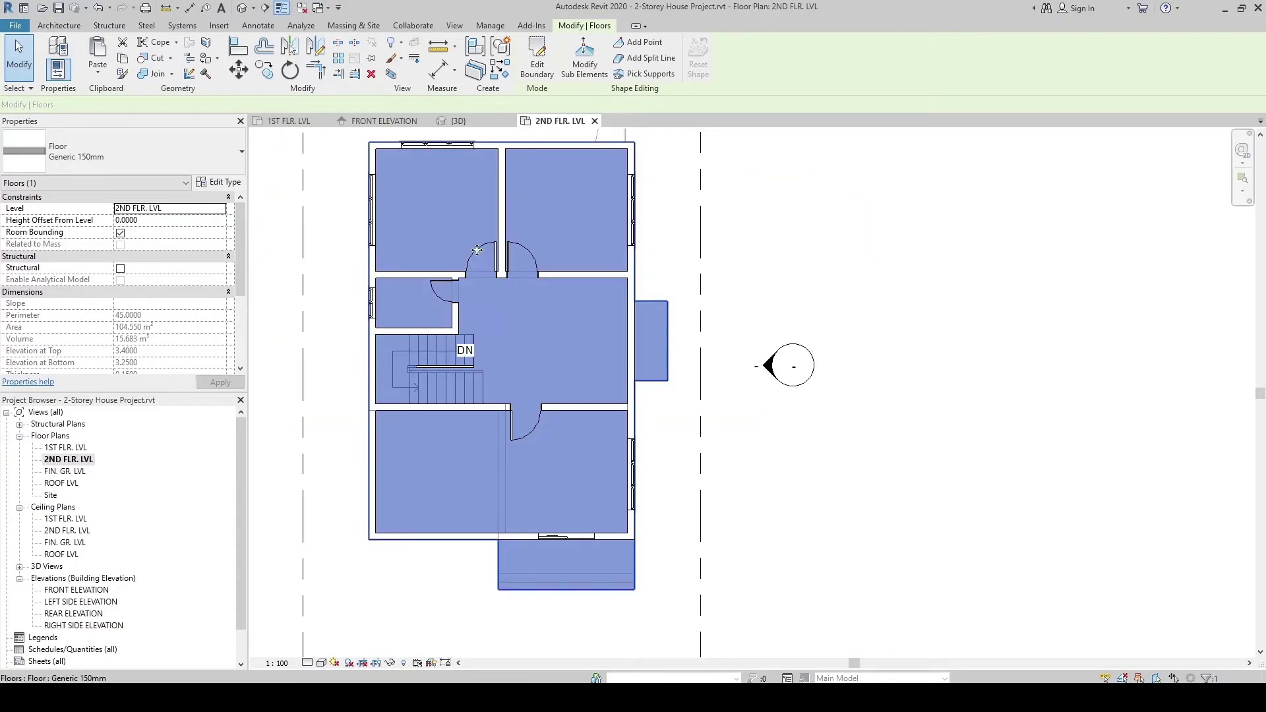
pyautogui.click(667, 284)
pyautogui.click(653, 305)
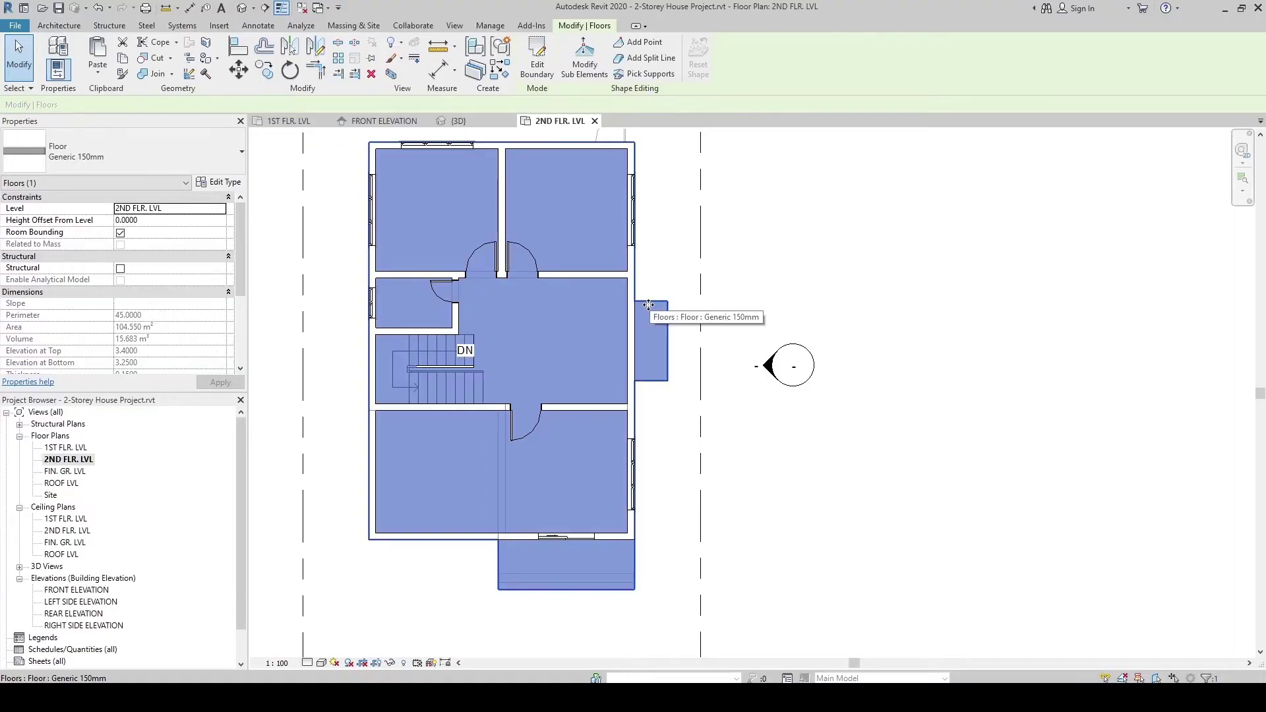
# Edit the slab boundary, pick the stair's bottom edge, and split the left outline line
pyautogui.click(536, 69)
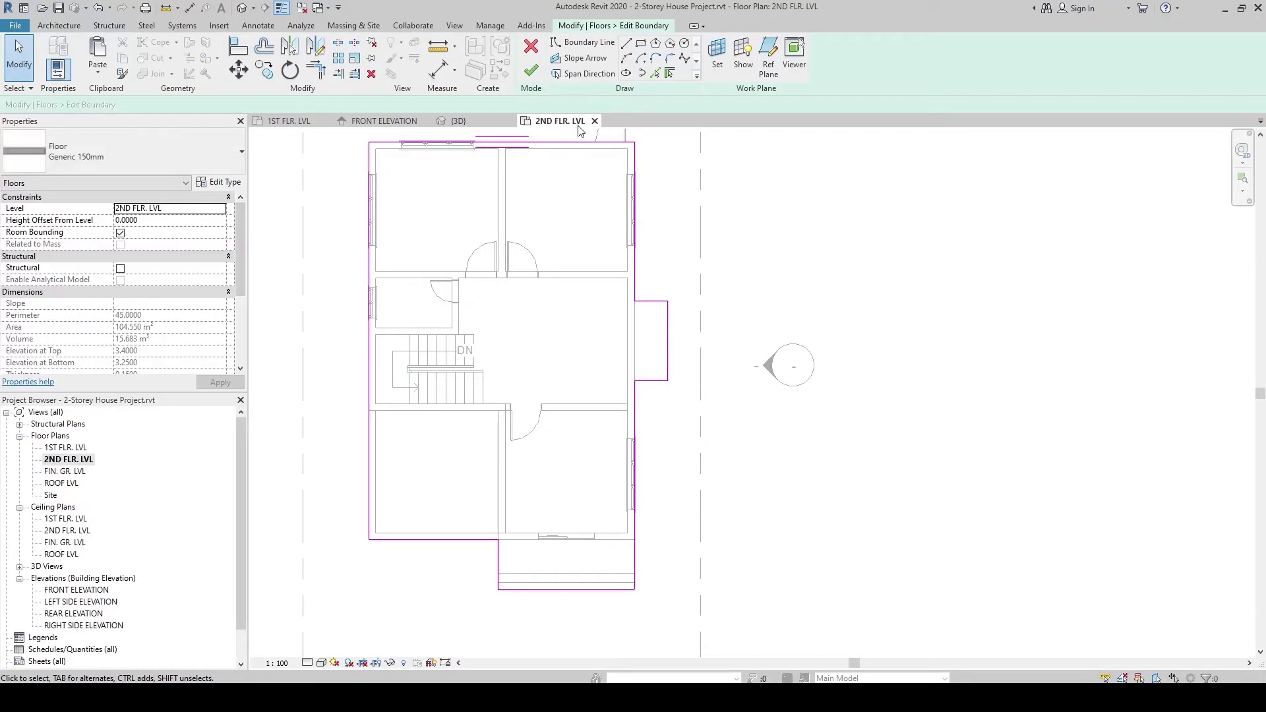
pyautogui.click(657, 73)
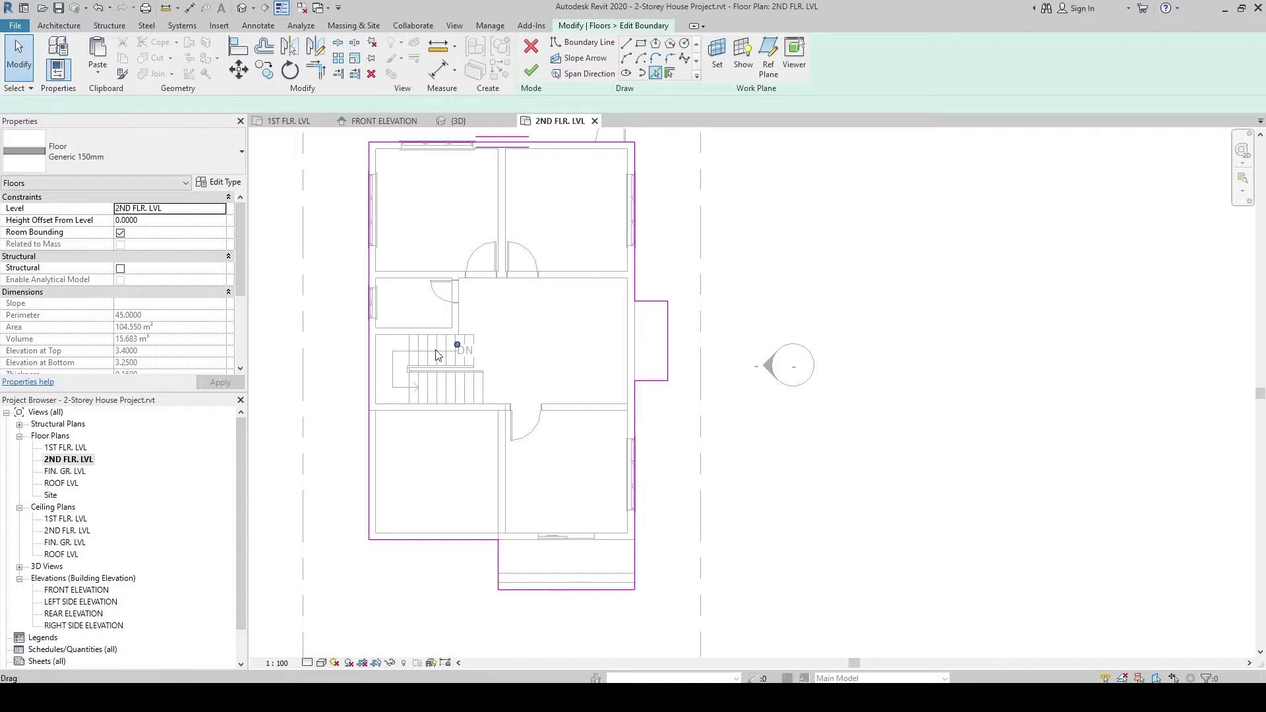
pyautogui.scroll(3, 436, 350)
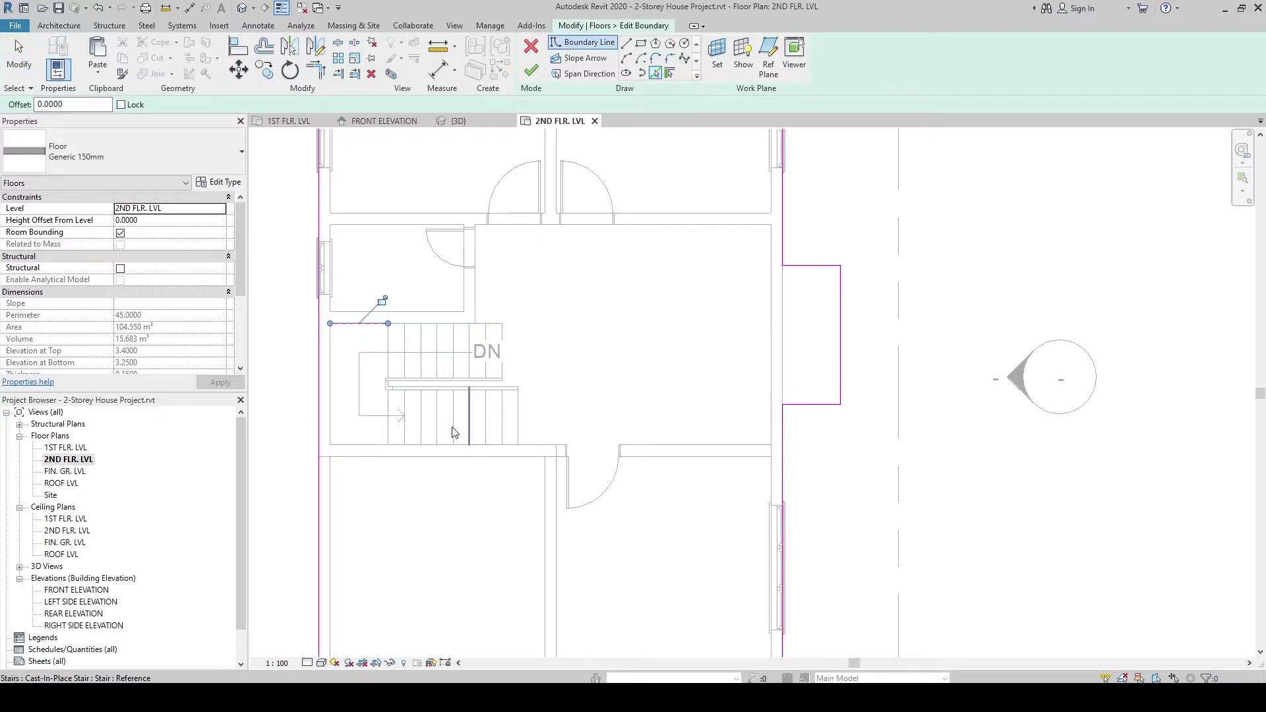
pyautogui.click(441, 447)
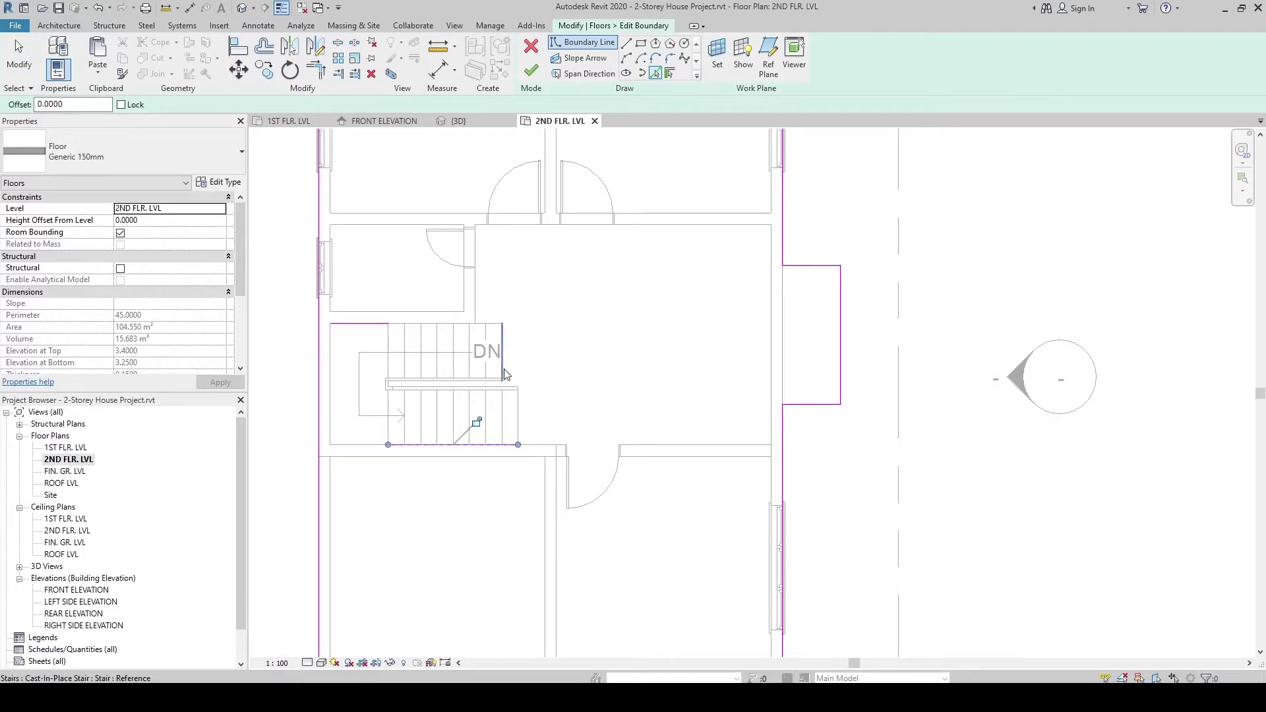
pyautogui.moveTo(553, 358); pyautogui.dragTo(640, 323, button='middle')
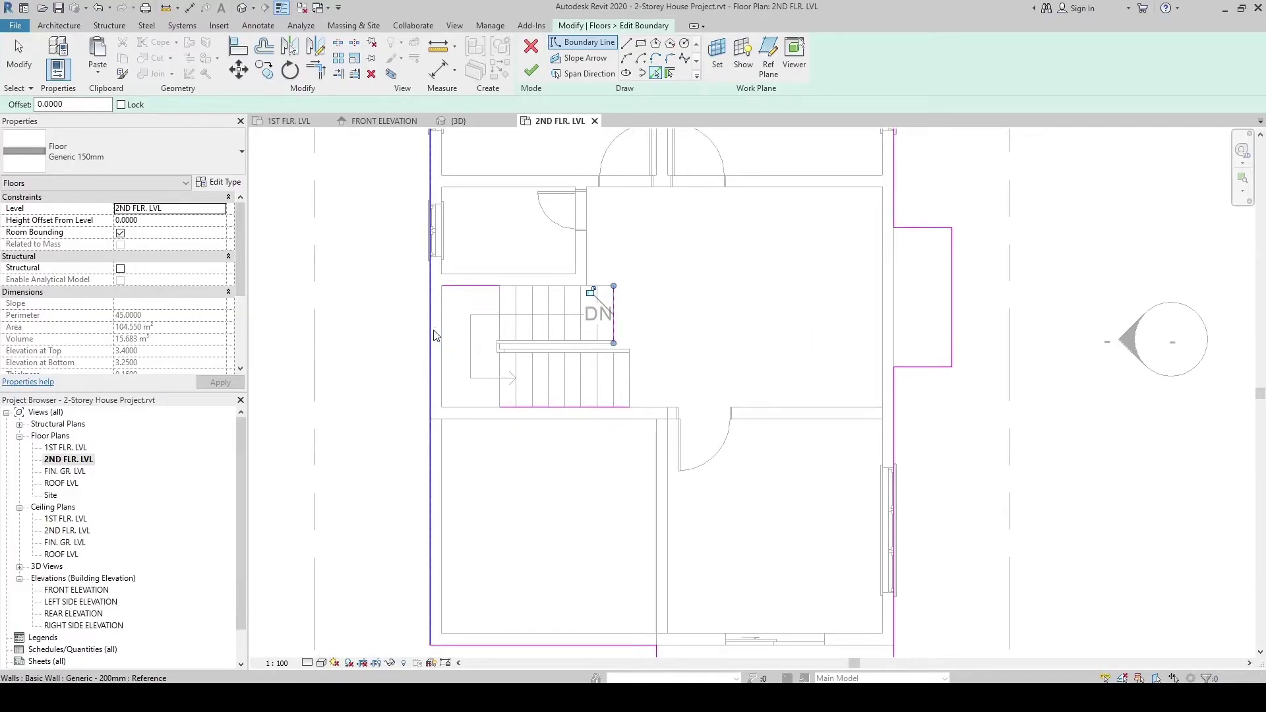
pyautogui.click(339, 45)
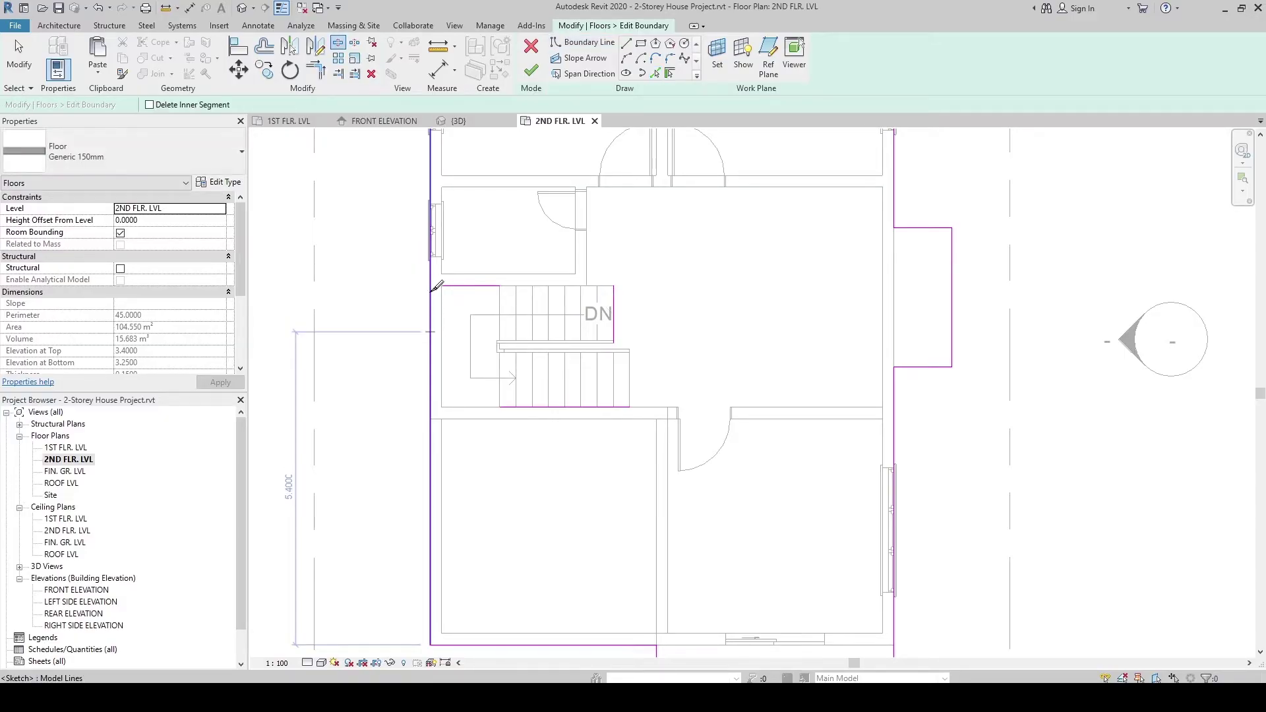
pyautogui.click(419, 327)
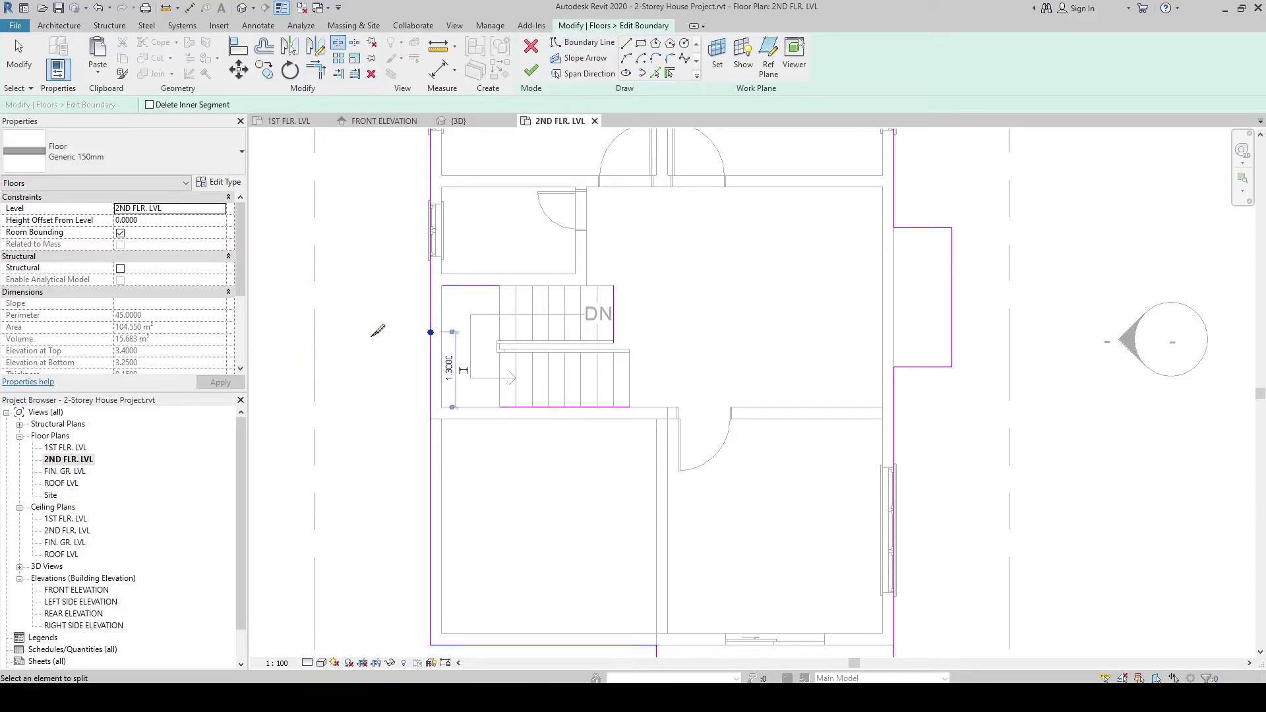
# Trim the outline into corners around the stair and finish, keeping walls below unattached
pyautogui.click(316, 73)
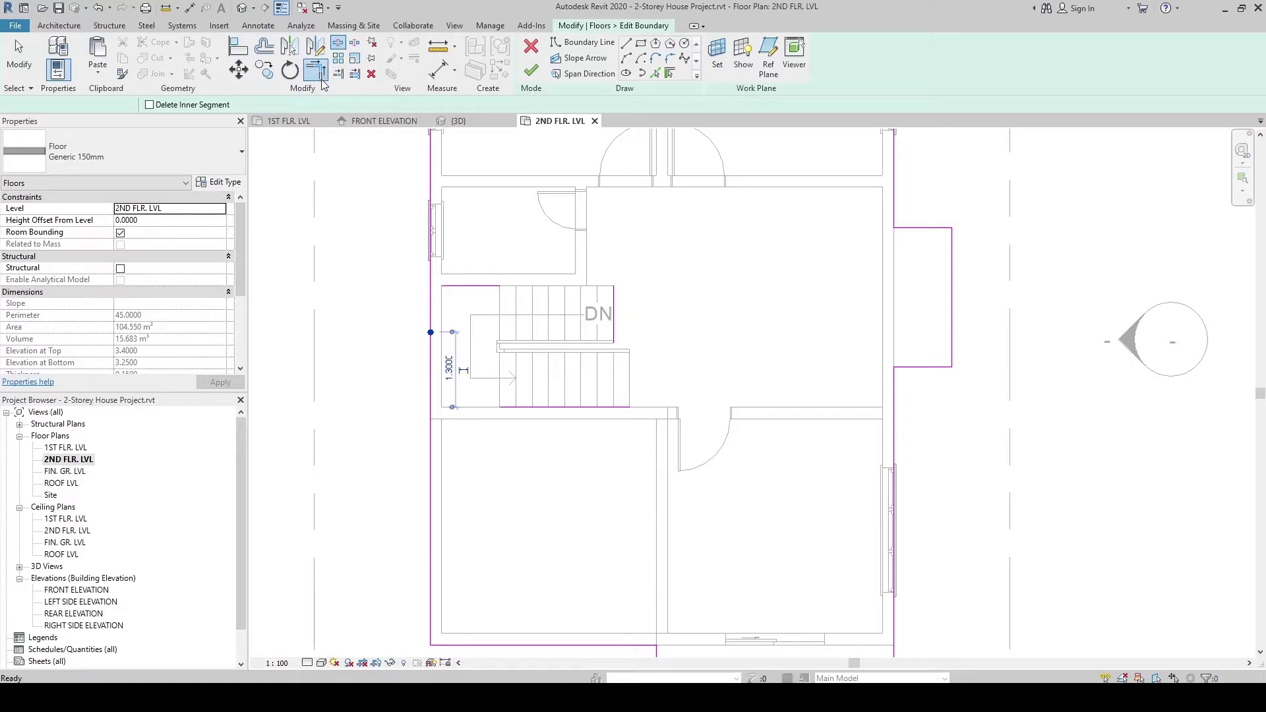
pyautogui.click(439, 264)
pyautogui.click(468, 285)
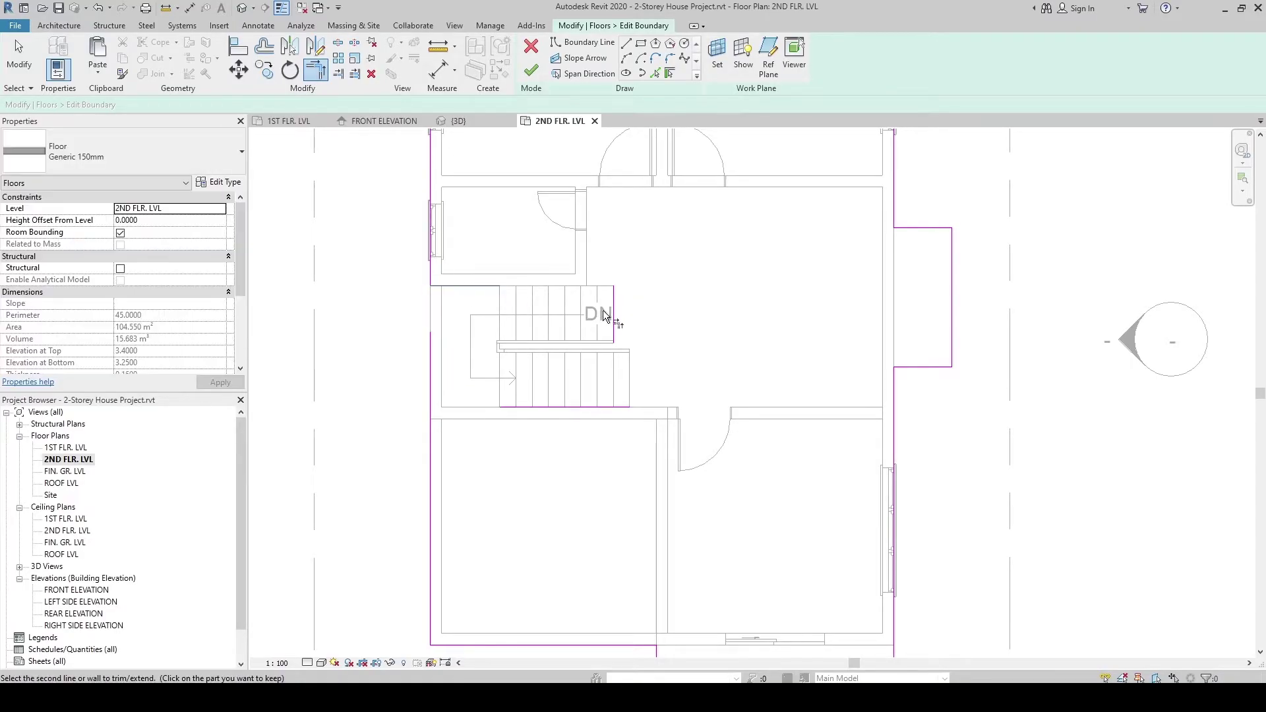
pyautogui.click(557, 404)
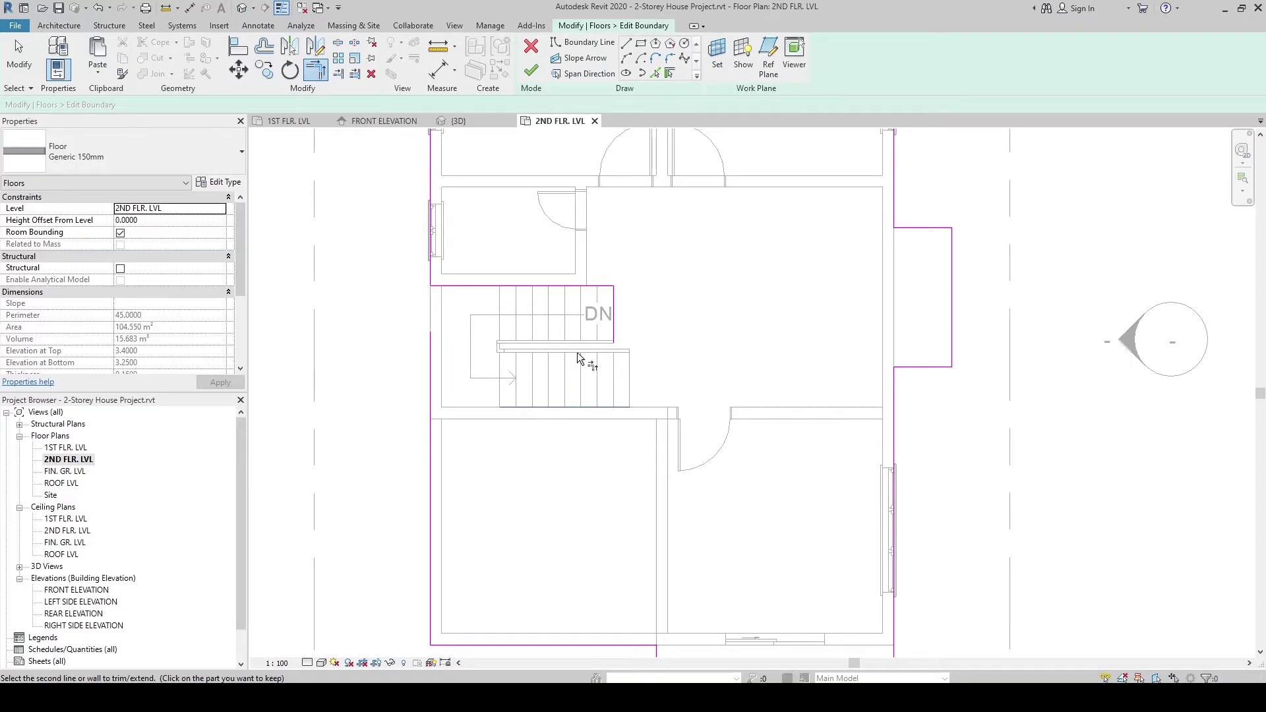
pyautogui.click(614, 332)
pyautogui.click(524, 408)
pyautogui.click(433, 474)
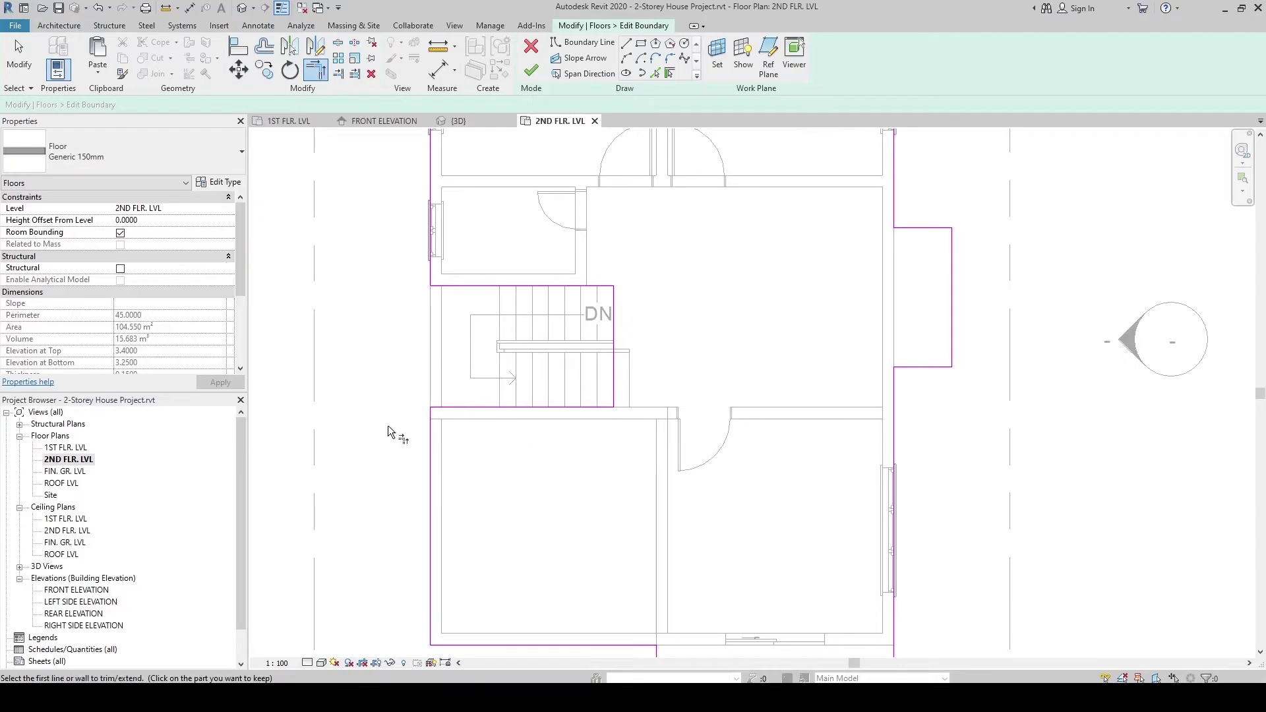
pyautogui.moveTo(394, 432); pyautogui.dragTo(380, 416, button='middle')
pyautogui.click(531, 70)
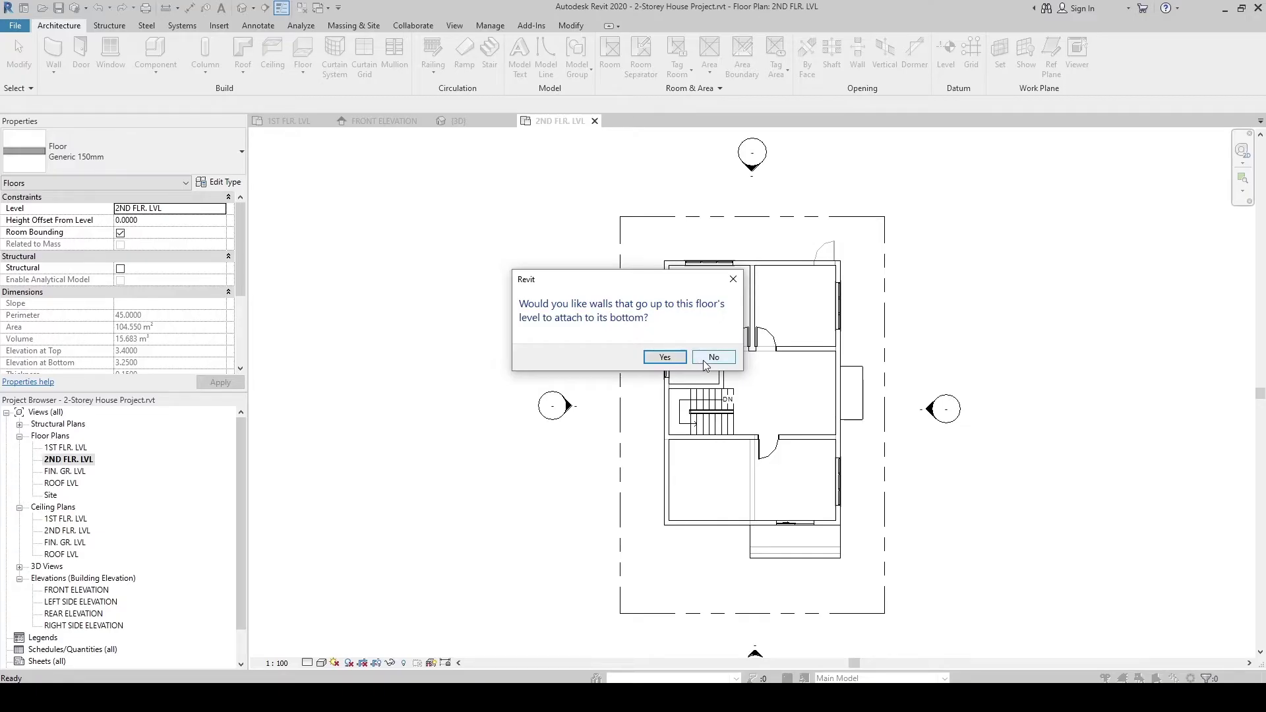
pyautogui.click(704, 361)
pyautogui.scroll(5, 469, 286)
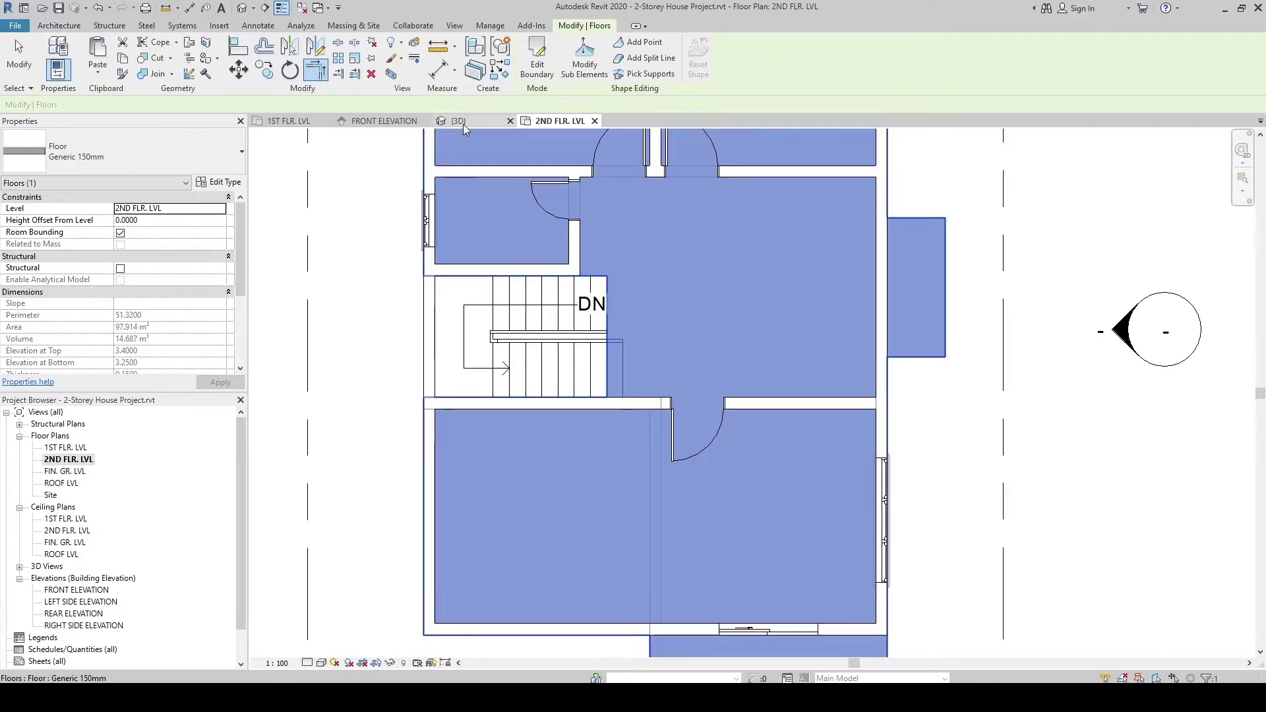
pyautogui.click(463, 123)
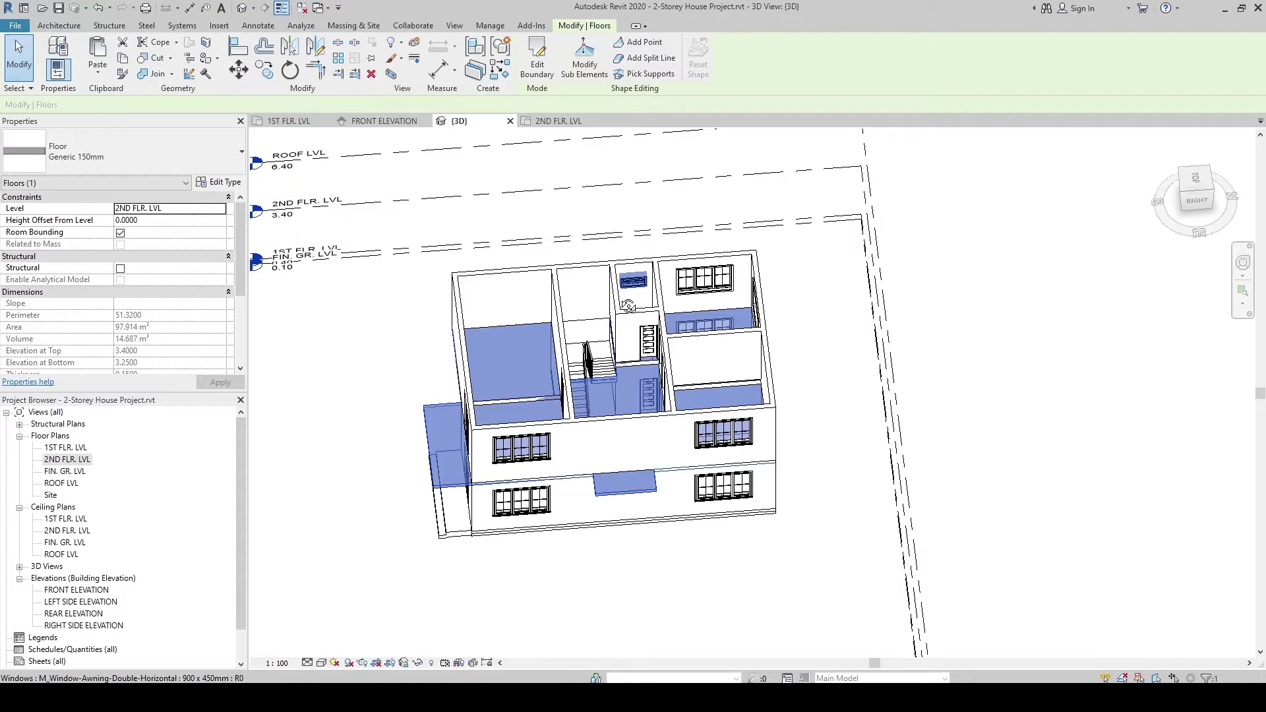
pyautogui.keyDown('shift'); pyautogui.moveTo(628, 307); pyautogui.dragTo(611, 447, button='middle'); pyautogui.keyUp('shift')
pyautogui.press('Escape')
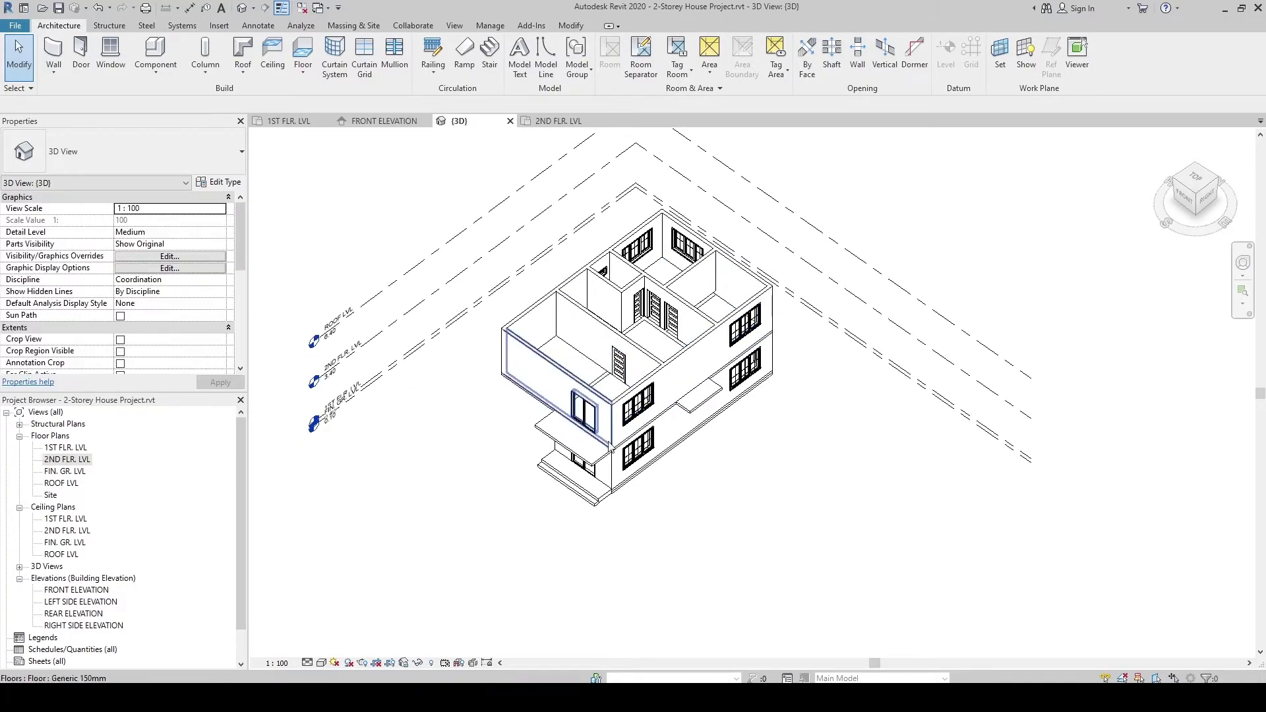
pyautogui.scroll(3, 680, 457)
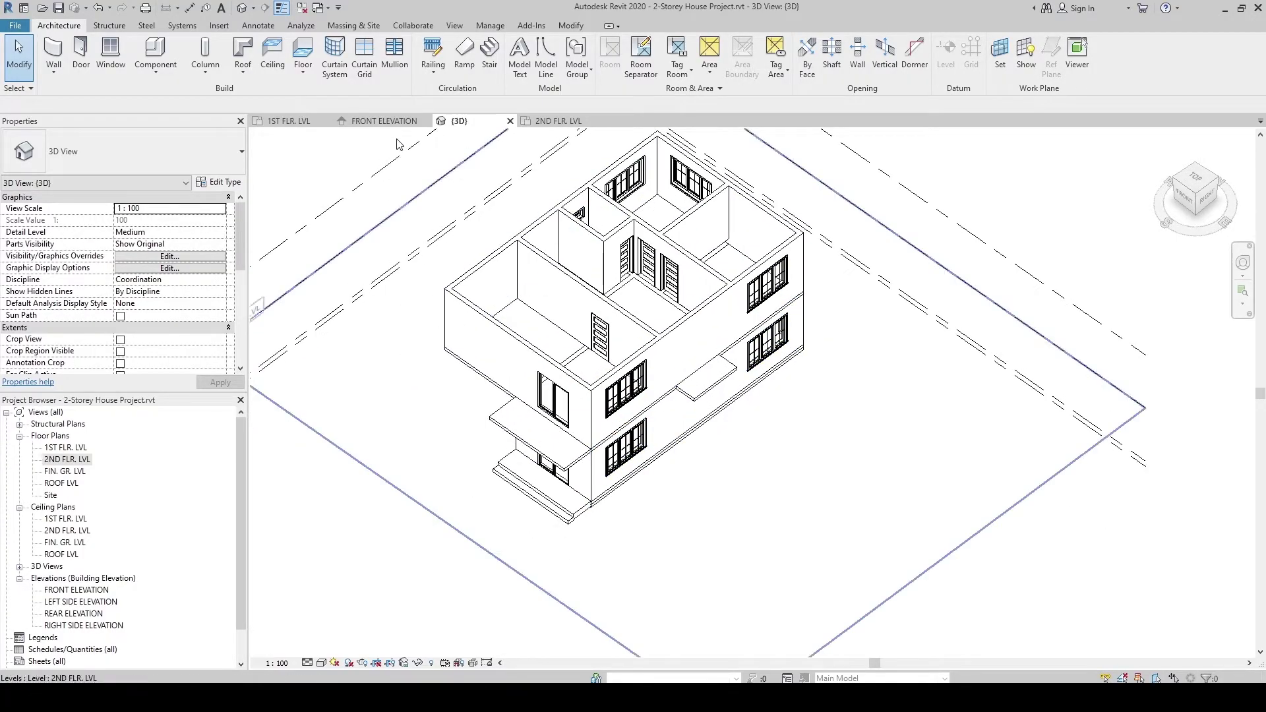
pyautogui.click(289, 121)
pyautogui.click(558, 120)
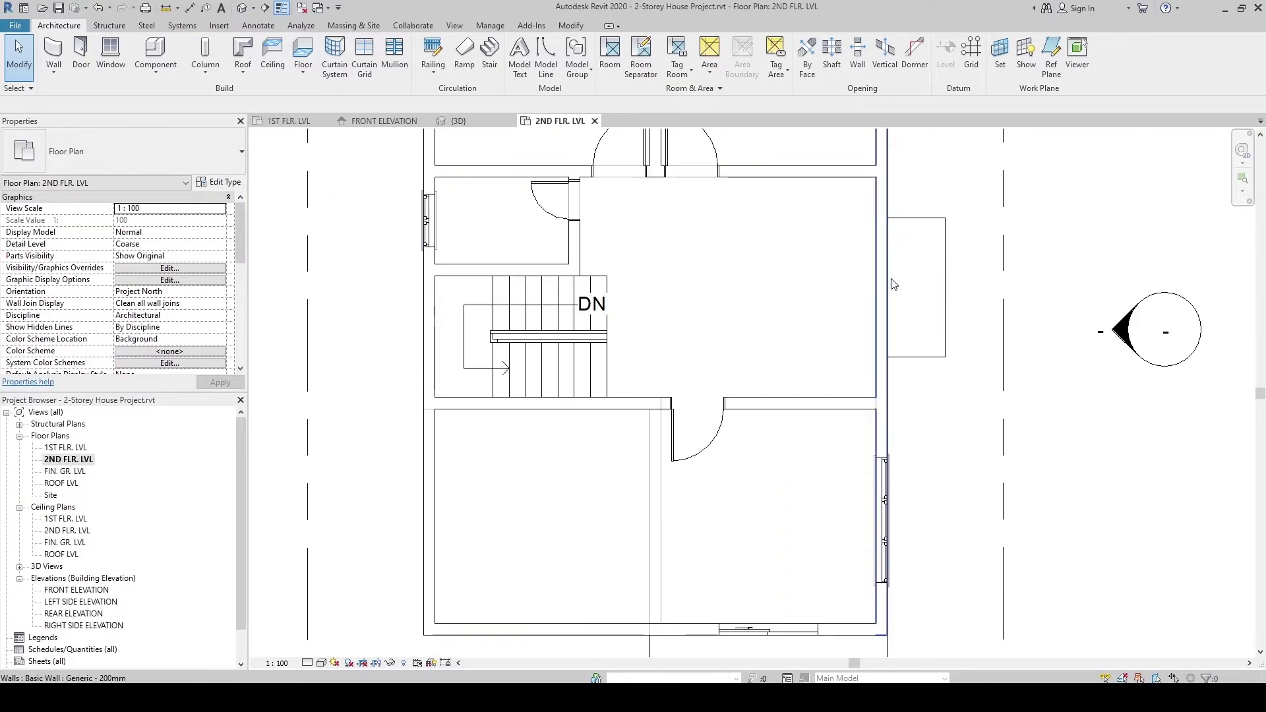
# Place an M_Door-Double-Sliding 1700 x 2000mm door in the right wall by the side balcony
pyautogui.click(81, 58)
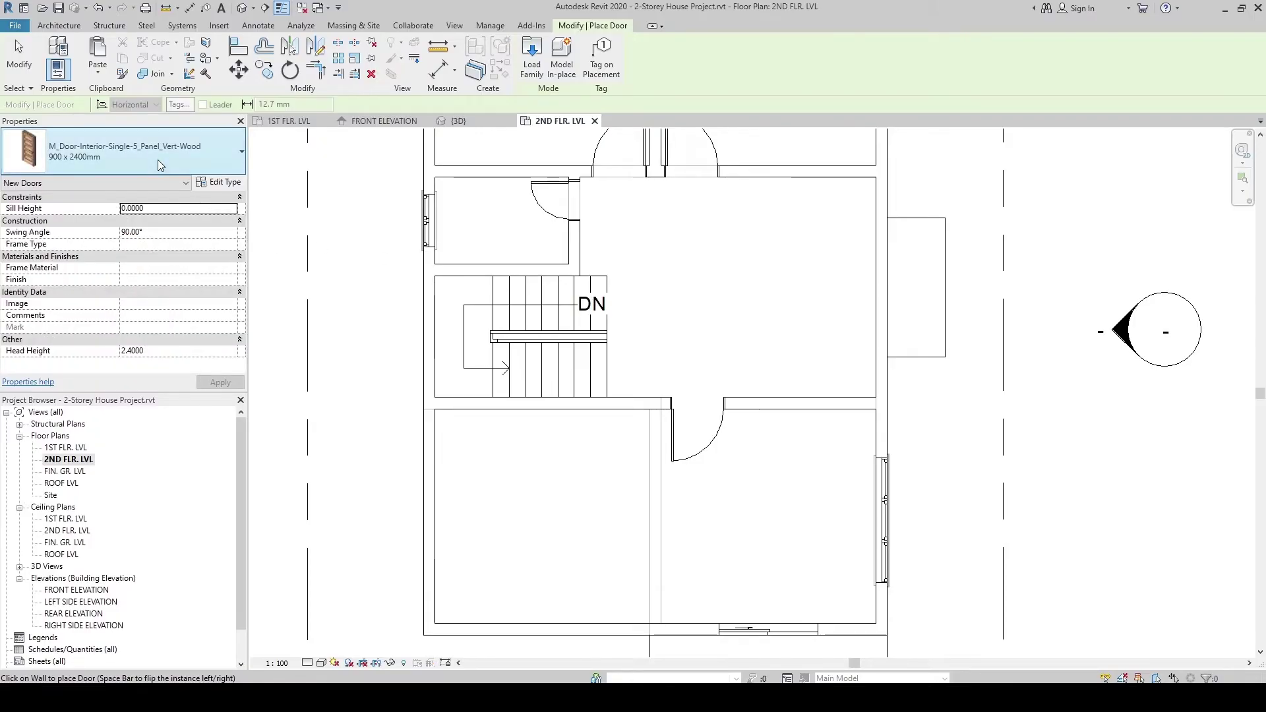
pyautogui.click(157, 160)
pyautogui.click(66, 224)
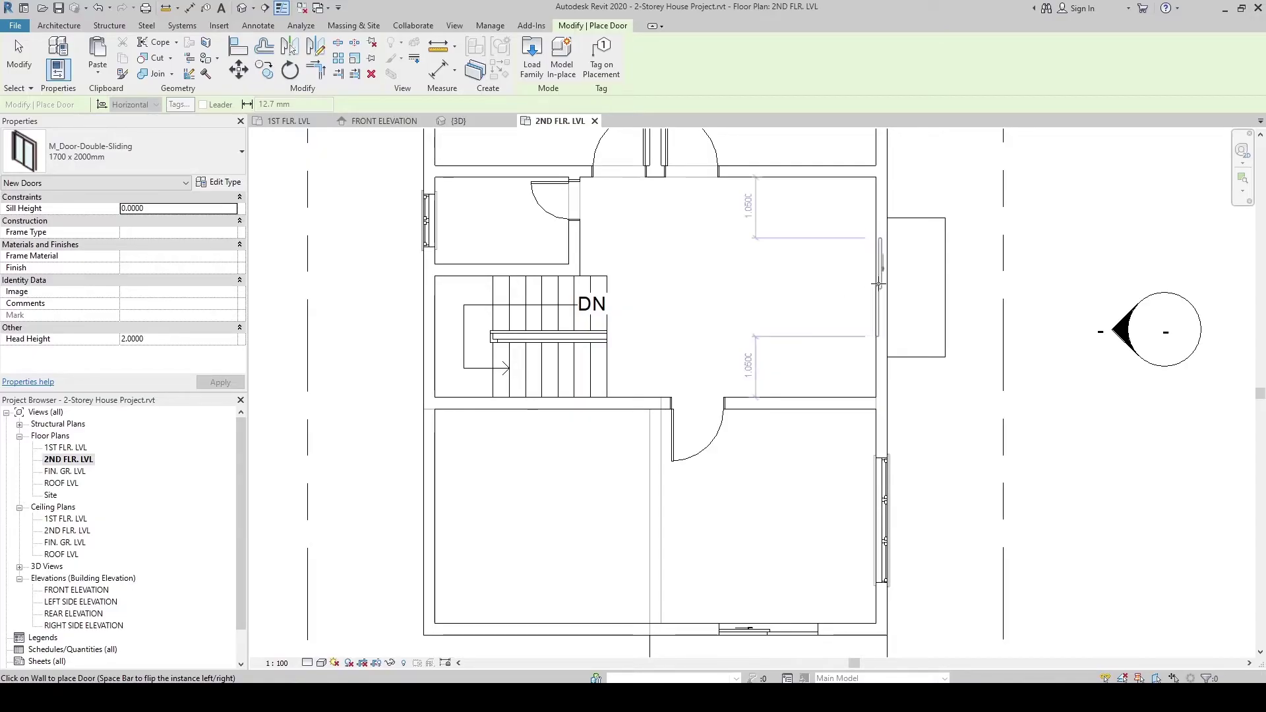
pyautogui.click(879, 285)
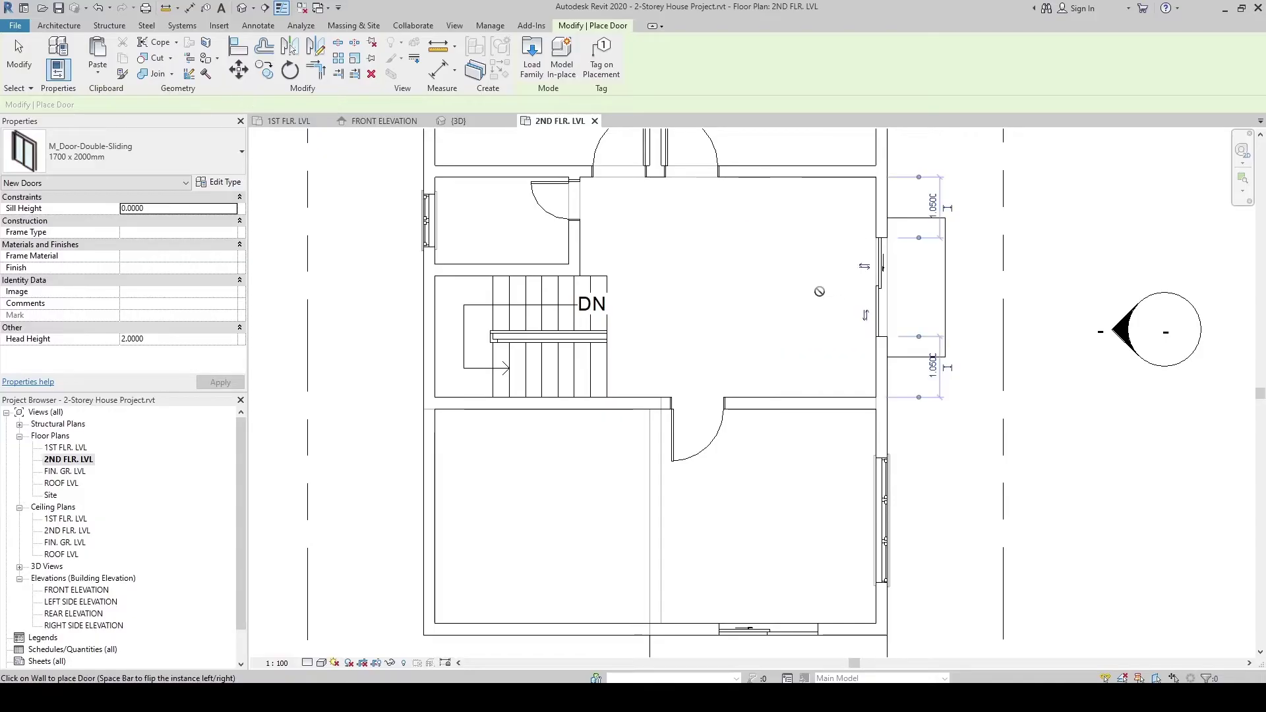
pyautogui.press('Escape')
pyautogui.press('Escape')
pyautogui.scroll(-4, 797, 297)
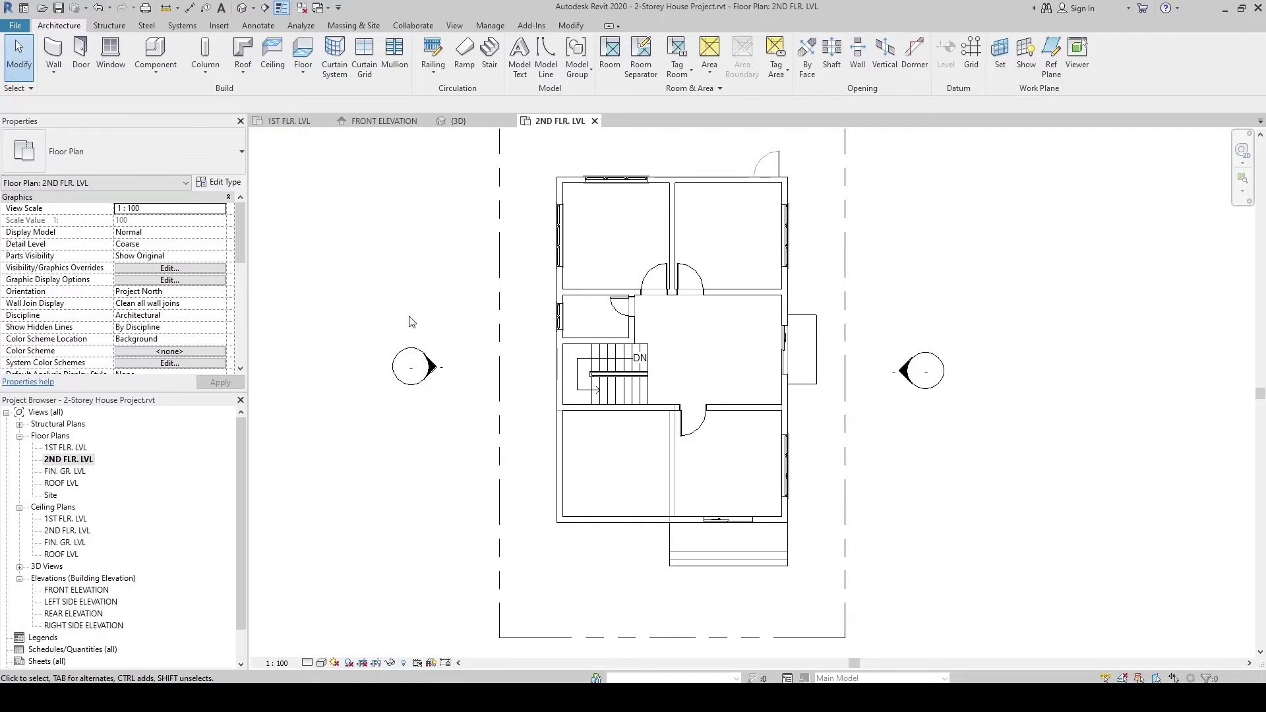
pyautogui.click(470, 122)
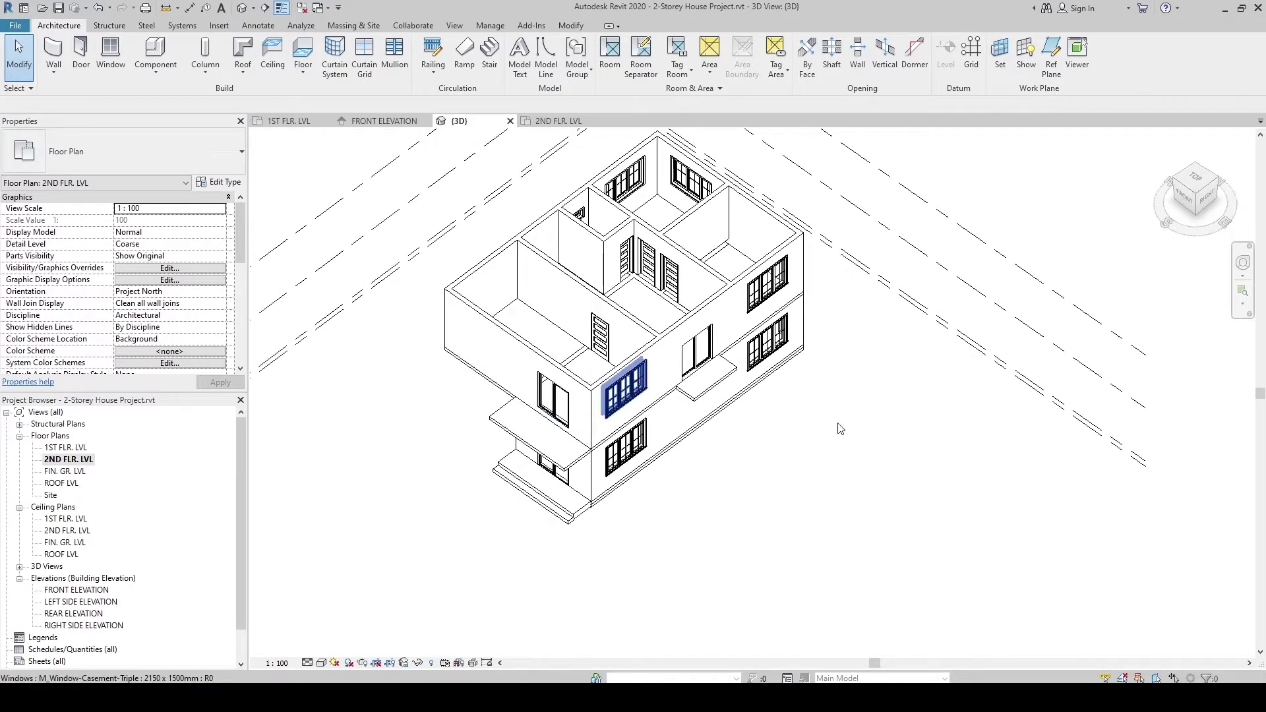
pyautogui.keyDown('shift'); pyautogui.moveTo(790, 454); pyautogui.dragTo(768, 396, button='middle'); pyautogui.keyUp('shift')
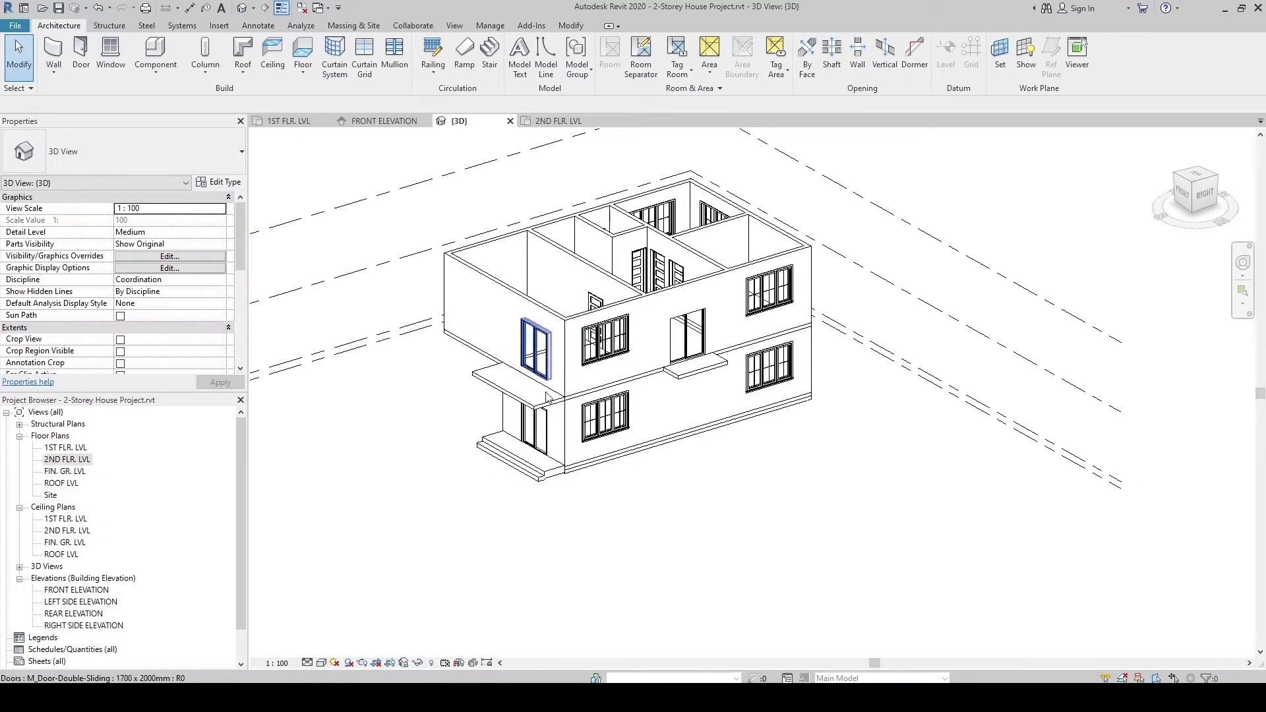
pyautogui.keyDown('shift'); pyautogui.moveTo(603, 369); pyautogui.dragTo(389, 336, button='middle'); pyautogui.keyUp('shift')
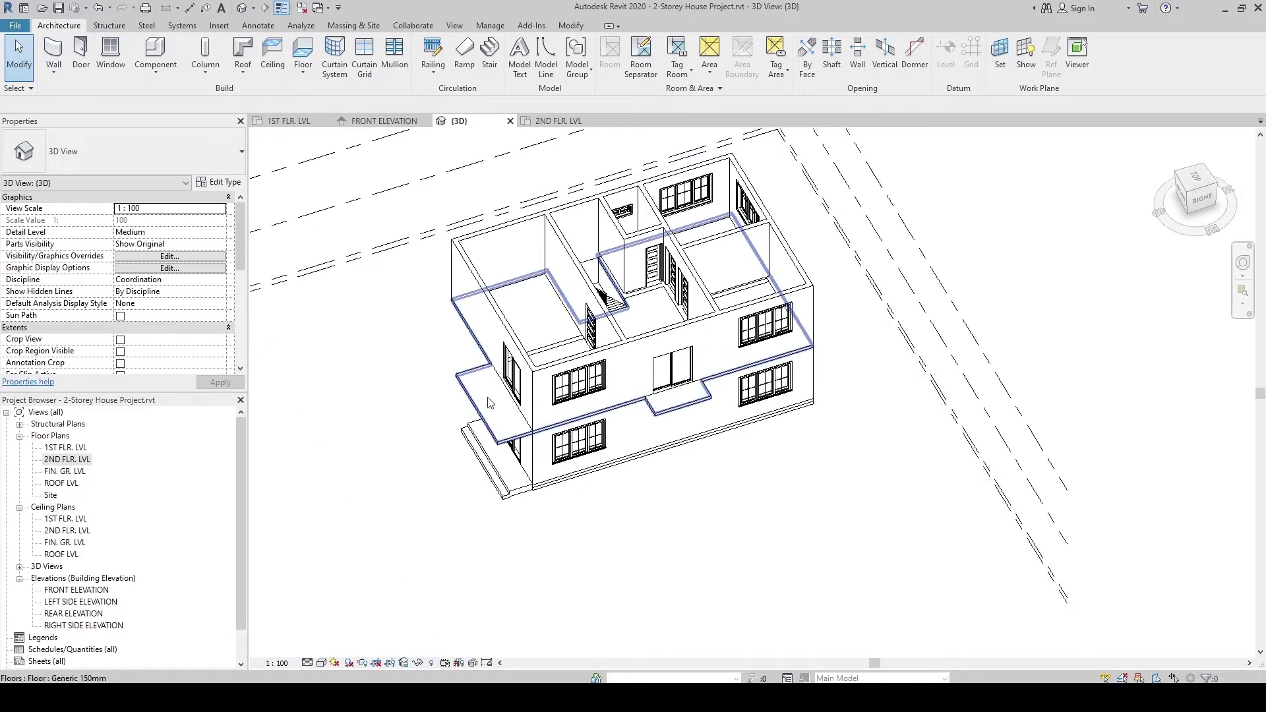
pyautogui.click(555, 121)
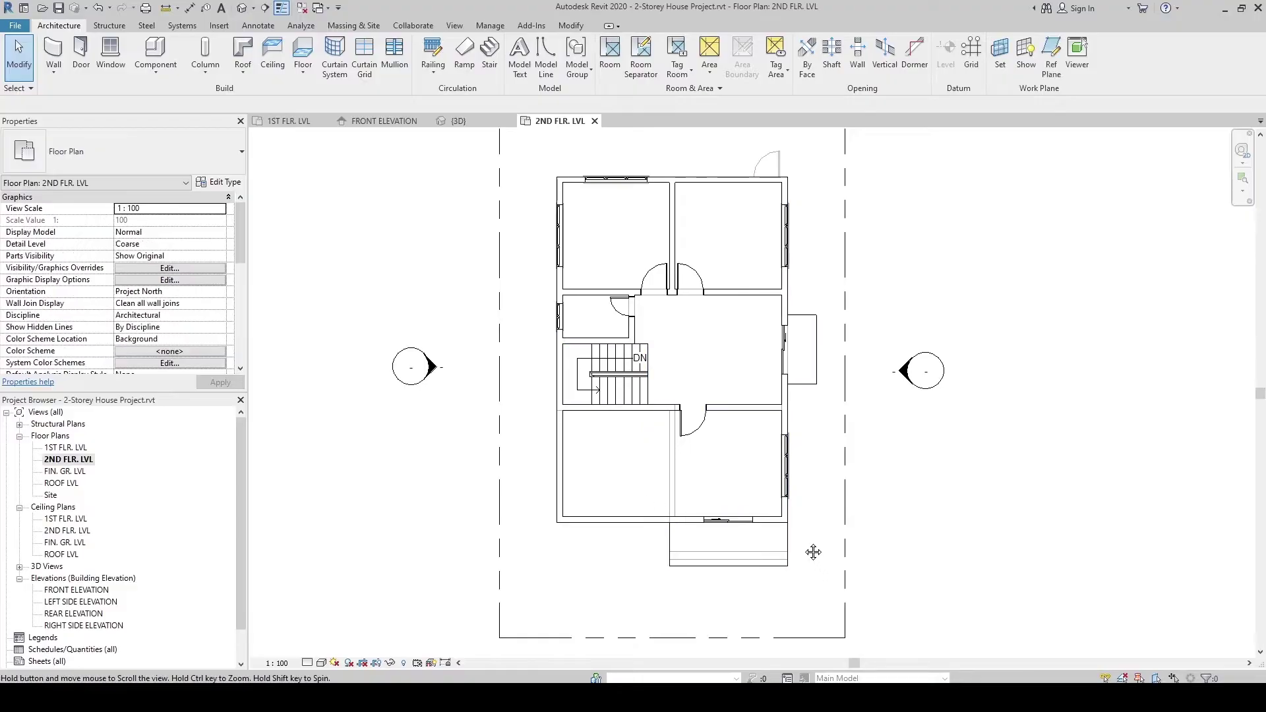
pyautogui.scroll(6, 769, 517)
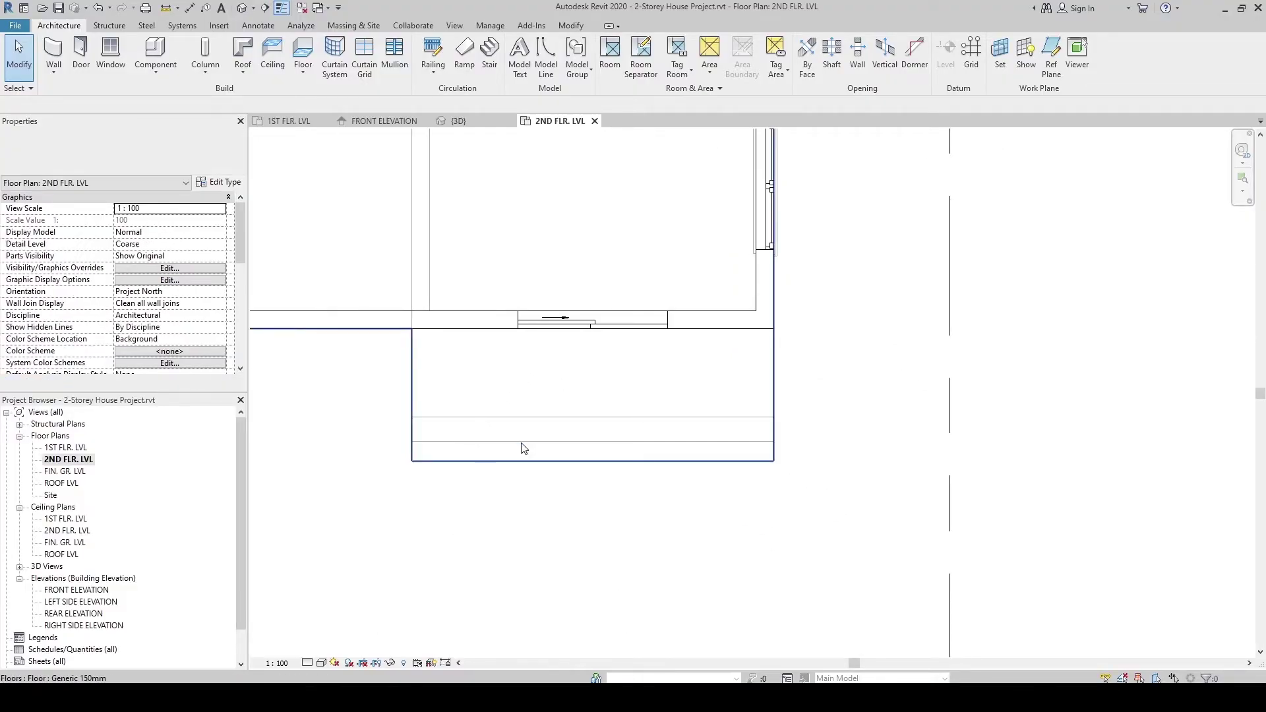
# Sketch the railing path along the front balcony's left, bottom and right edges
pyautogui.moveTo(483, 500); pyautogui.dragTo(597, 478, button='middle')
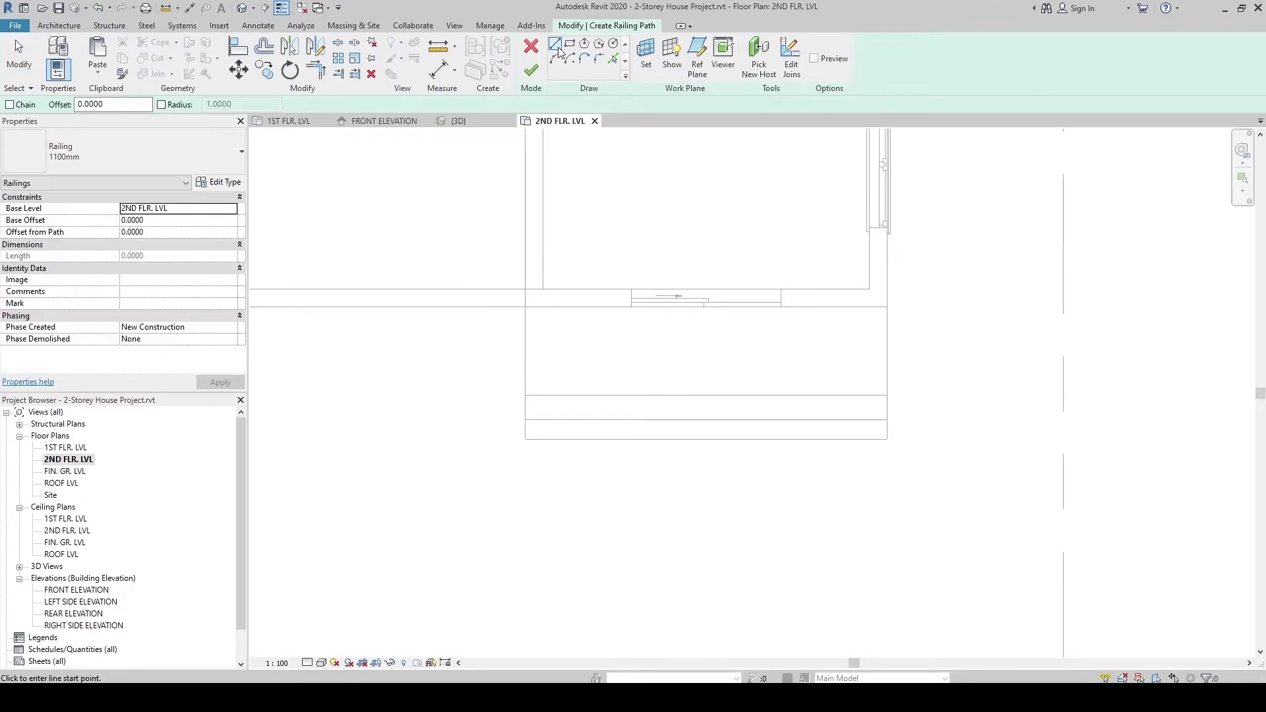
pyautogui.click(543, 307)
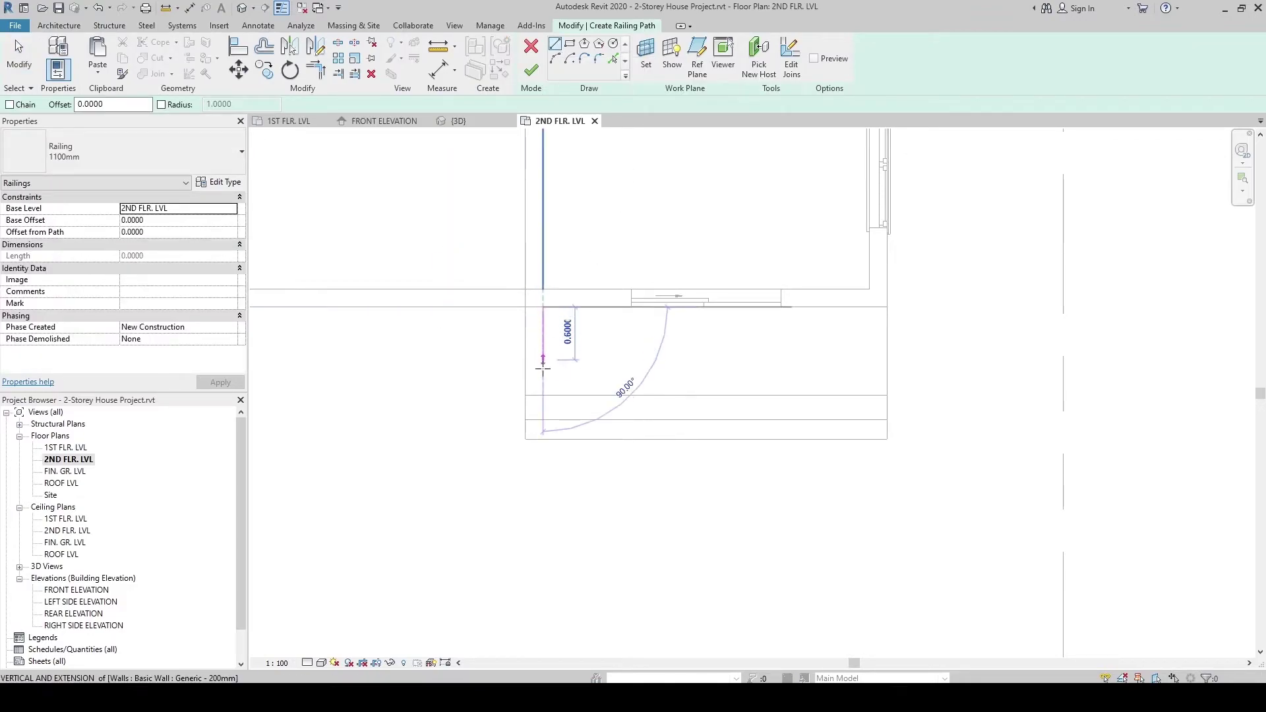
pyautogui.click(542, 465)
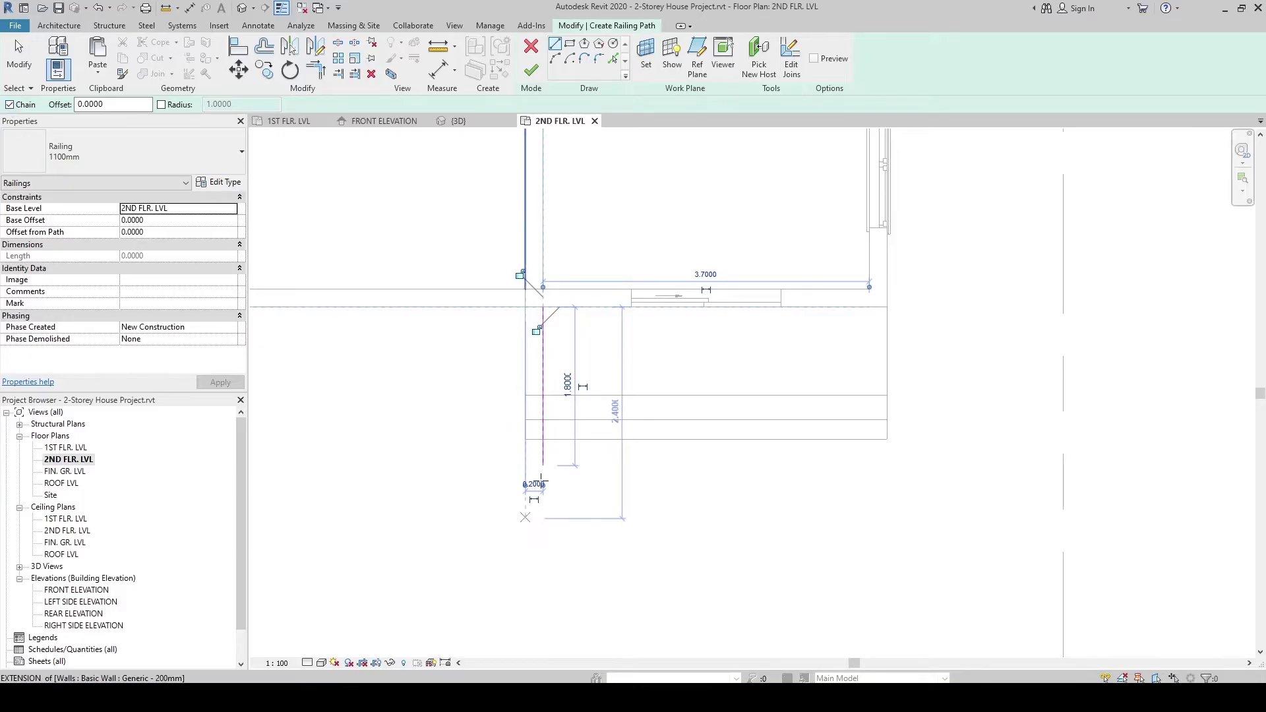
pyautogui.click(543, 466)
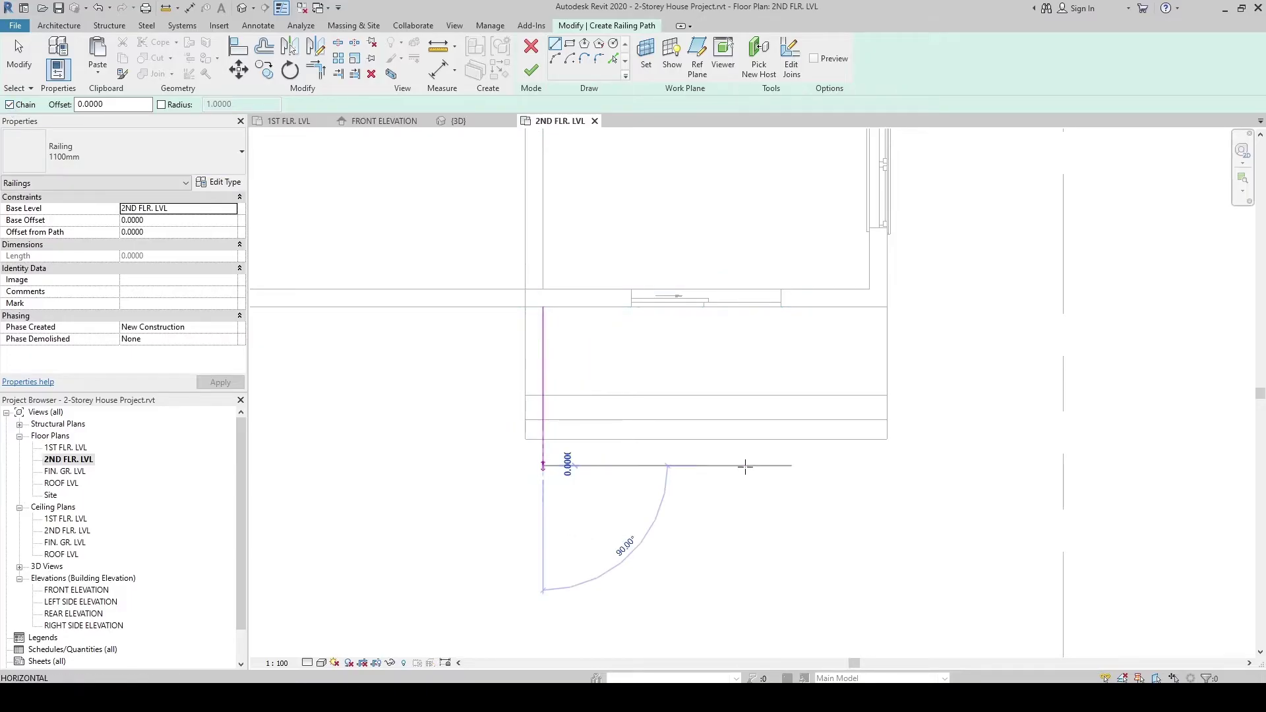
pyautogui.click(878, 466)
pyautogui.click(878, 307)
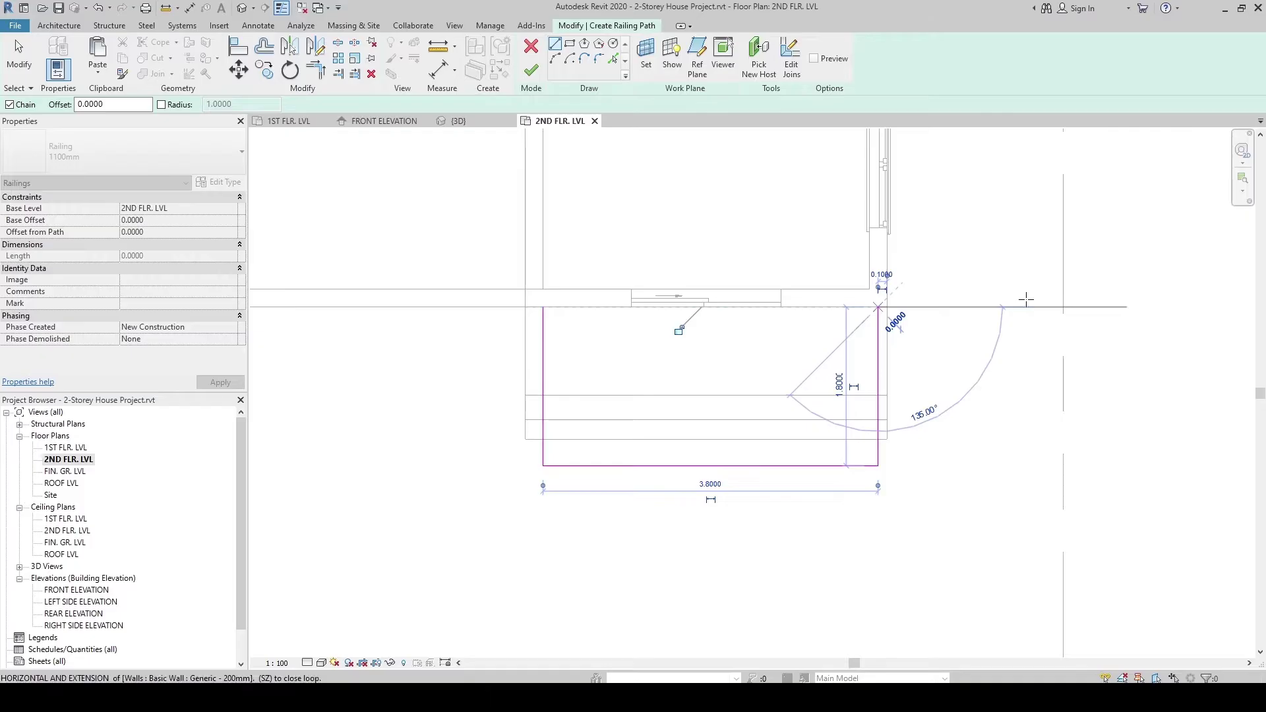
pyautogui.press('Escape')
pyautogui.press('Escape')
pyautogui.moveTo(941, 403); pyautogui.dragTo(927, 388, button='middle')
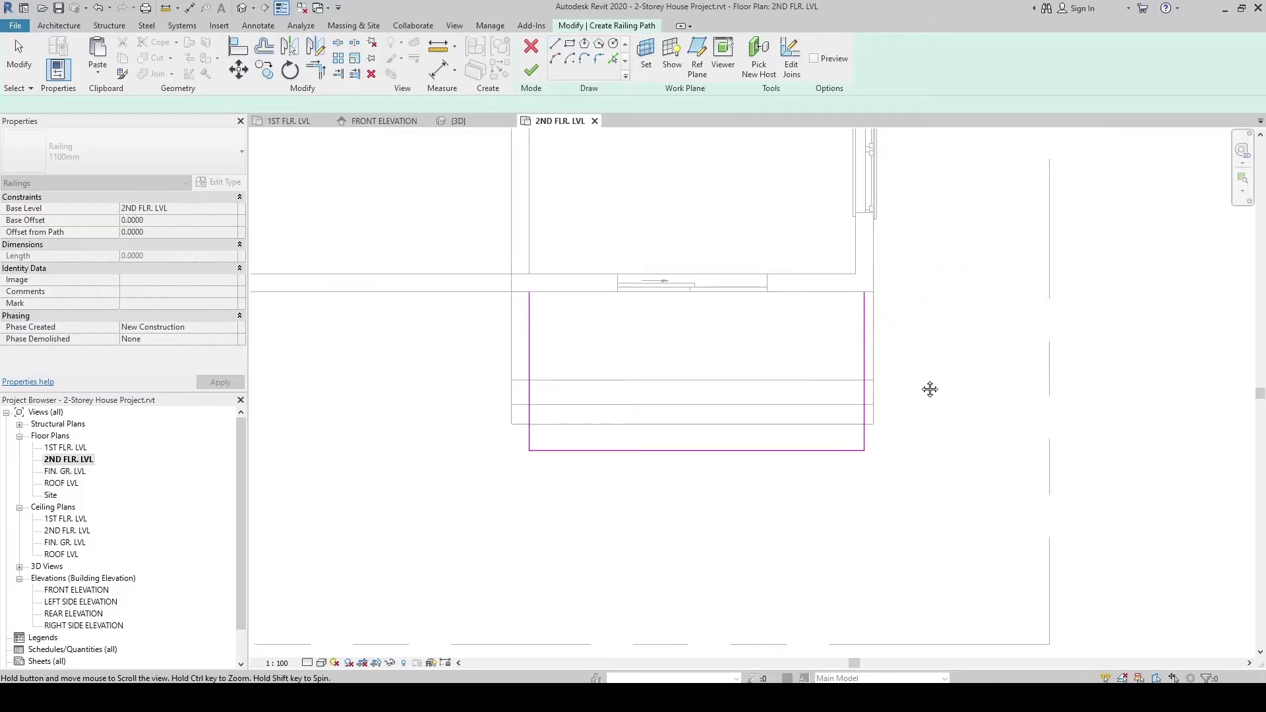
pyautogui.press('Escape')
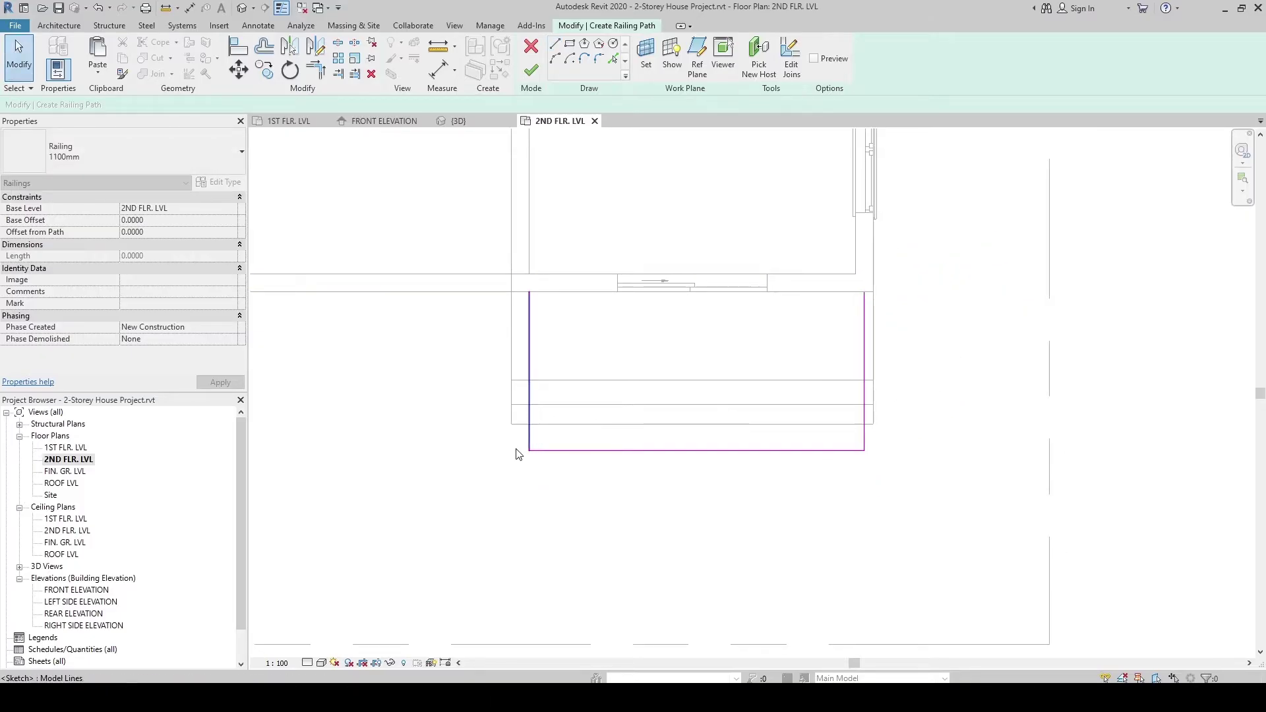
# Change the left railing edge's offset from 0.2000 to 0.1
pyautogui.scroll(1, 775, 390)
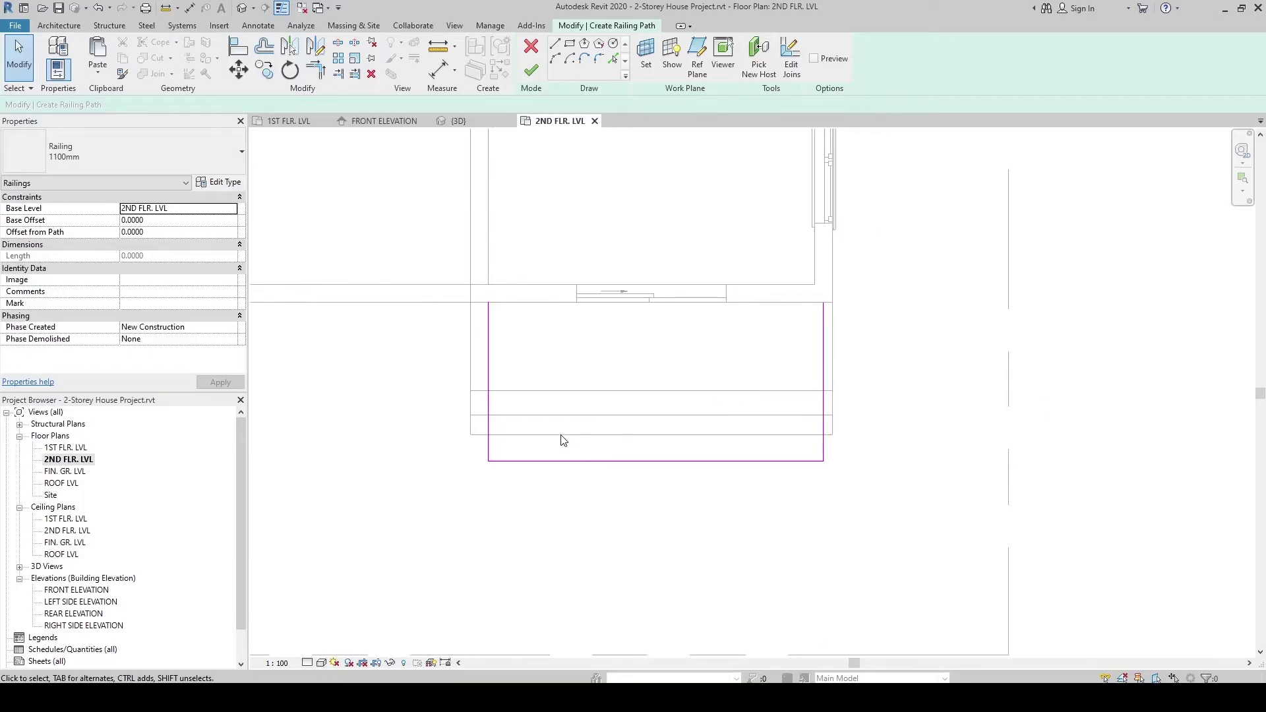
pyautogui.scroll(1, 562, 438)
pyautogui.click(465, 321)
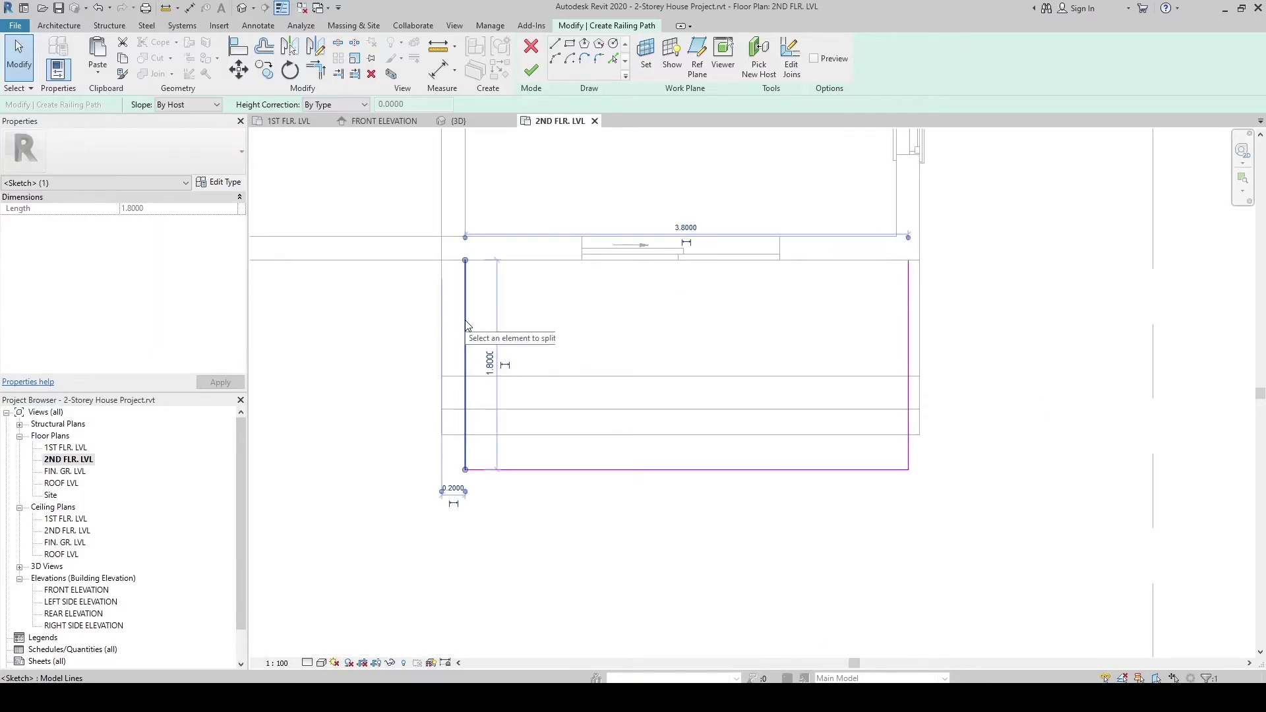
pyautogui.scroll(1, 457, 478)
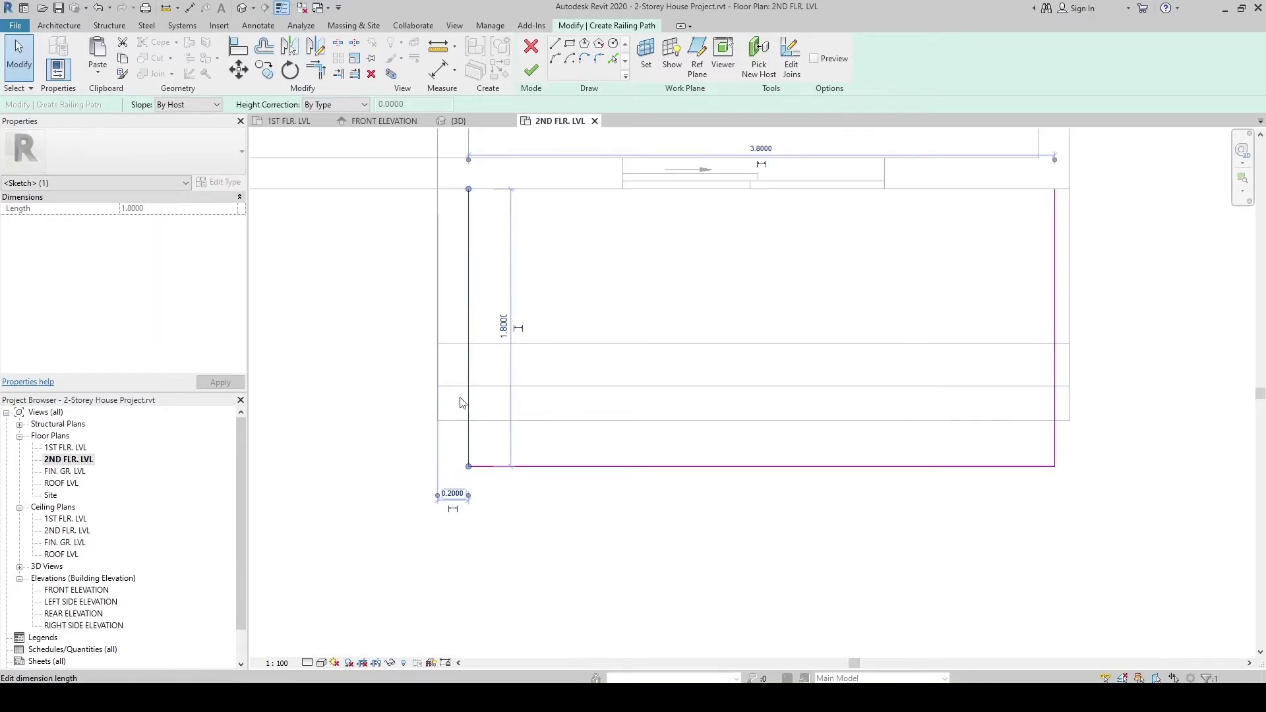
pyautogui.click(457, 493)
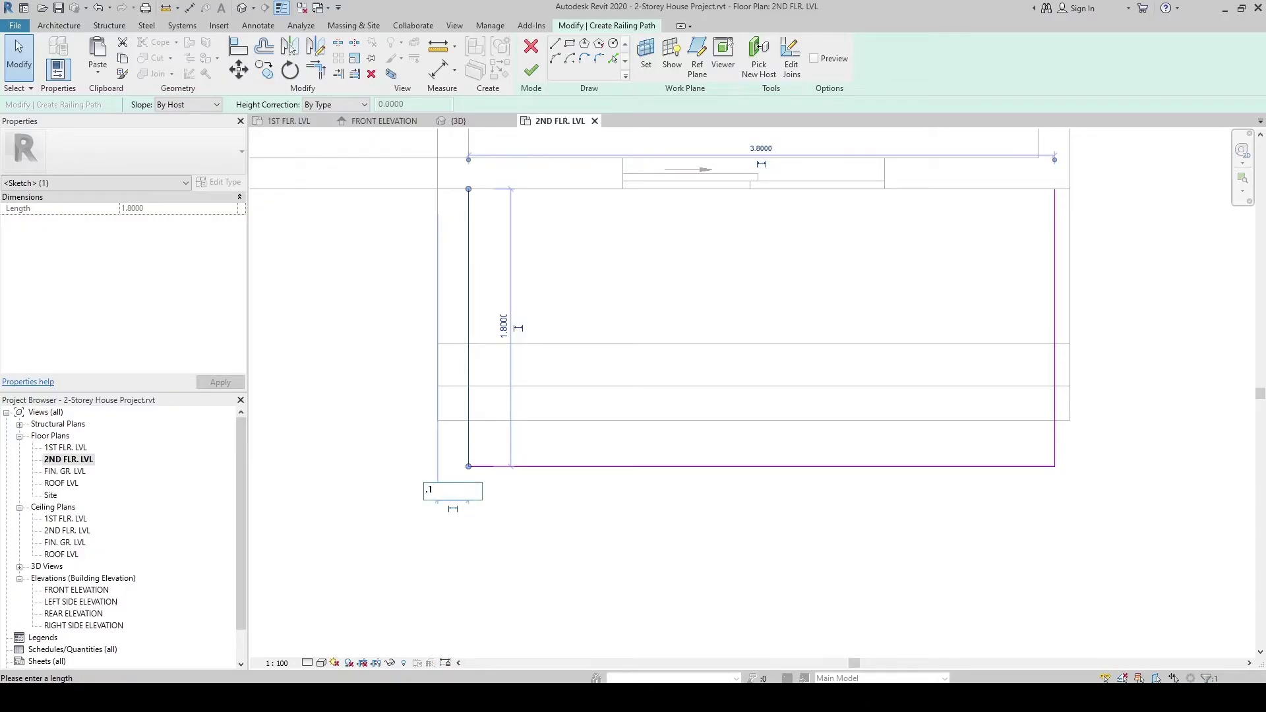
pyautogui.write('.1')
pyautogui.press('Return')
pyautogui.click(622, 537)
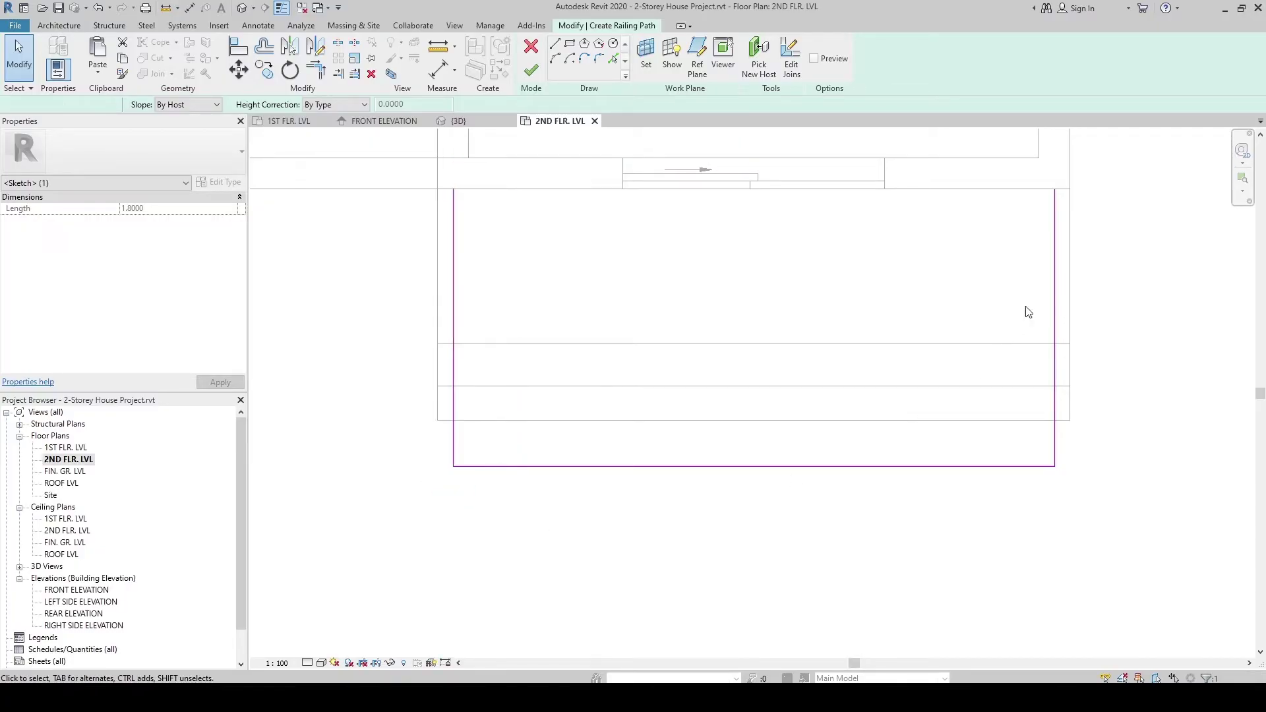
# Pull the bottom railing line up onto the slab
pyautogui.click(1055, 296)
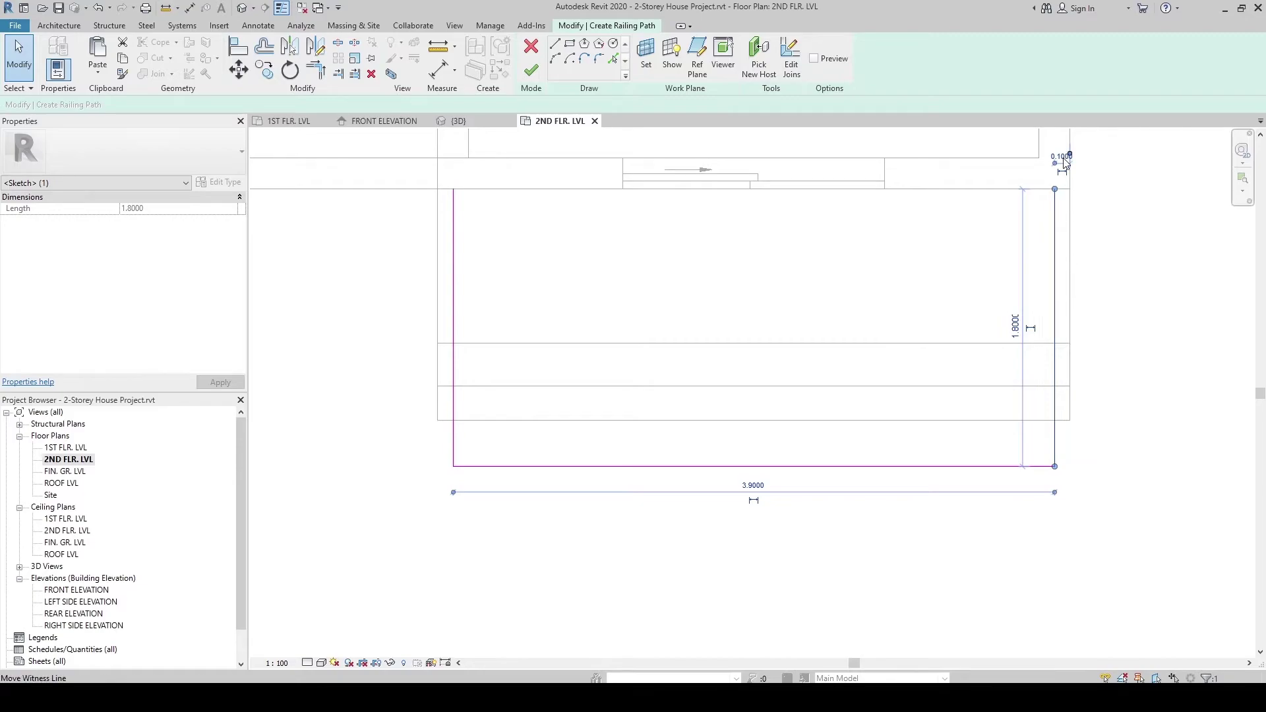
pyautogui.scroll(3, 1067, 163)
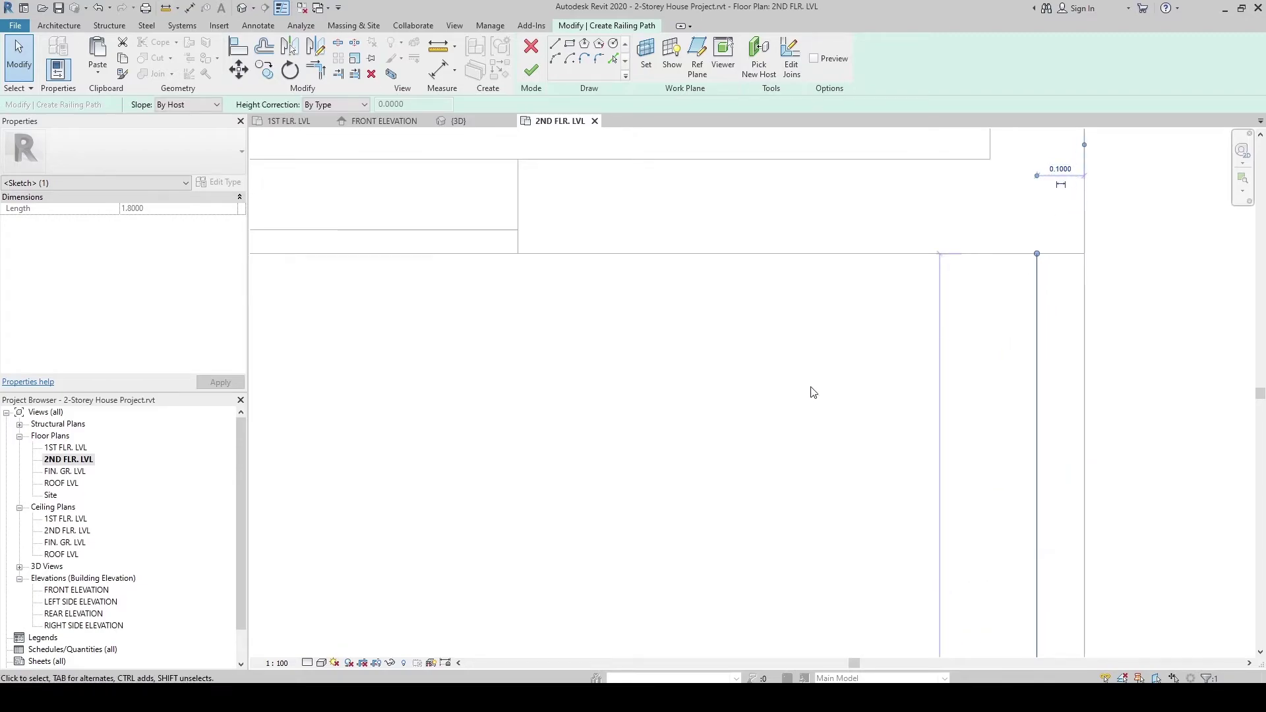
pyautogui.scroll(-3, 854, 251)
pyautogui.click(753, 508)
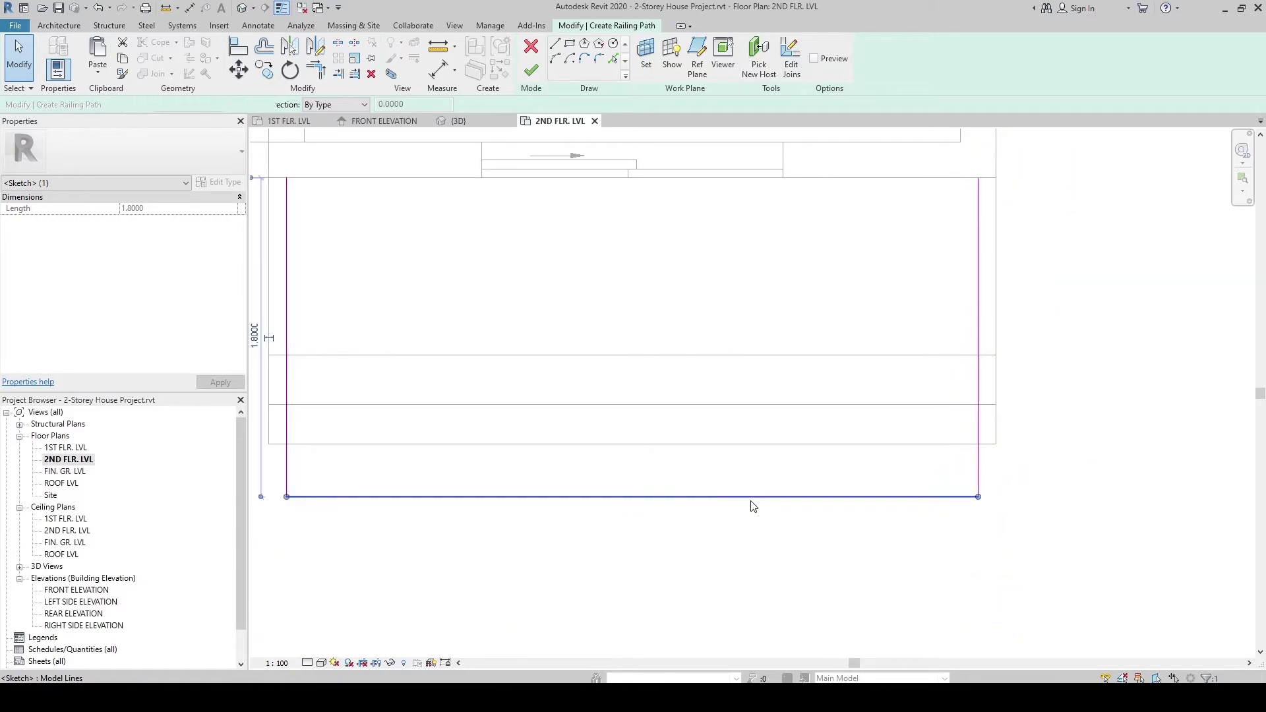
pyautogui.scroll(-1, 744, 500)
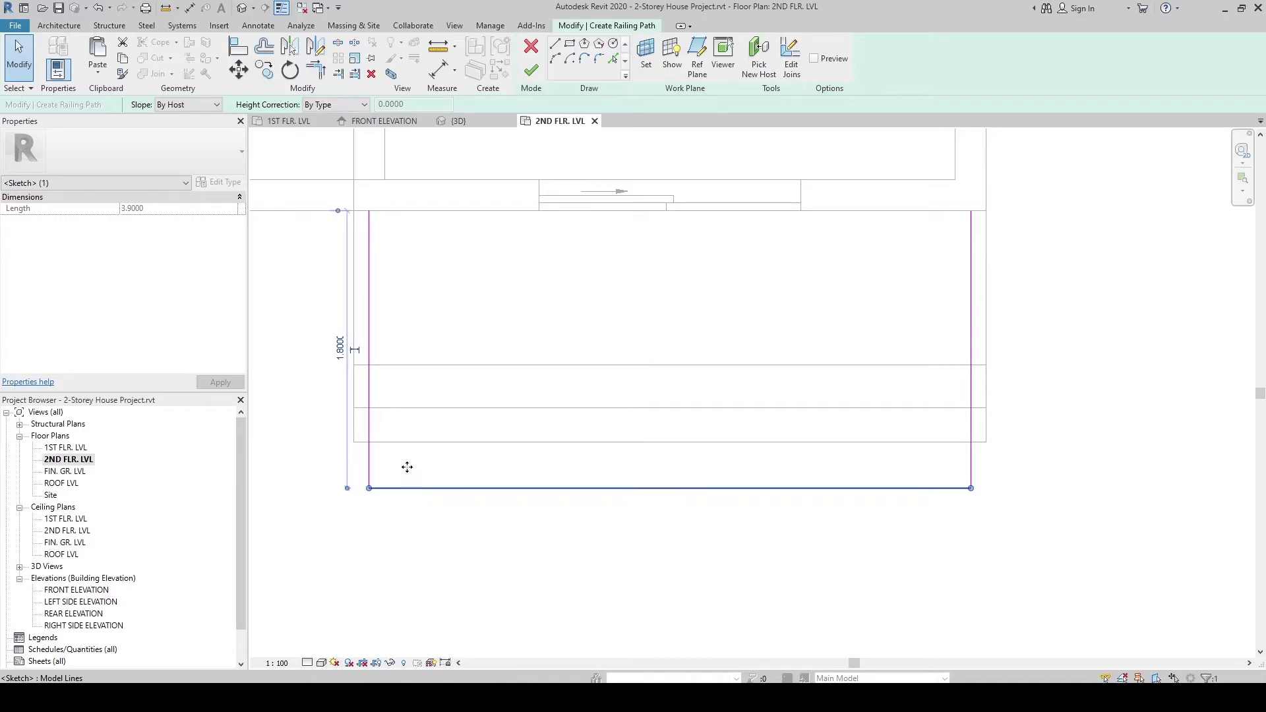
pyautogui.moveTo(407, 467); pyautogui.dragTo(407, 423)
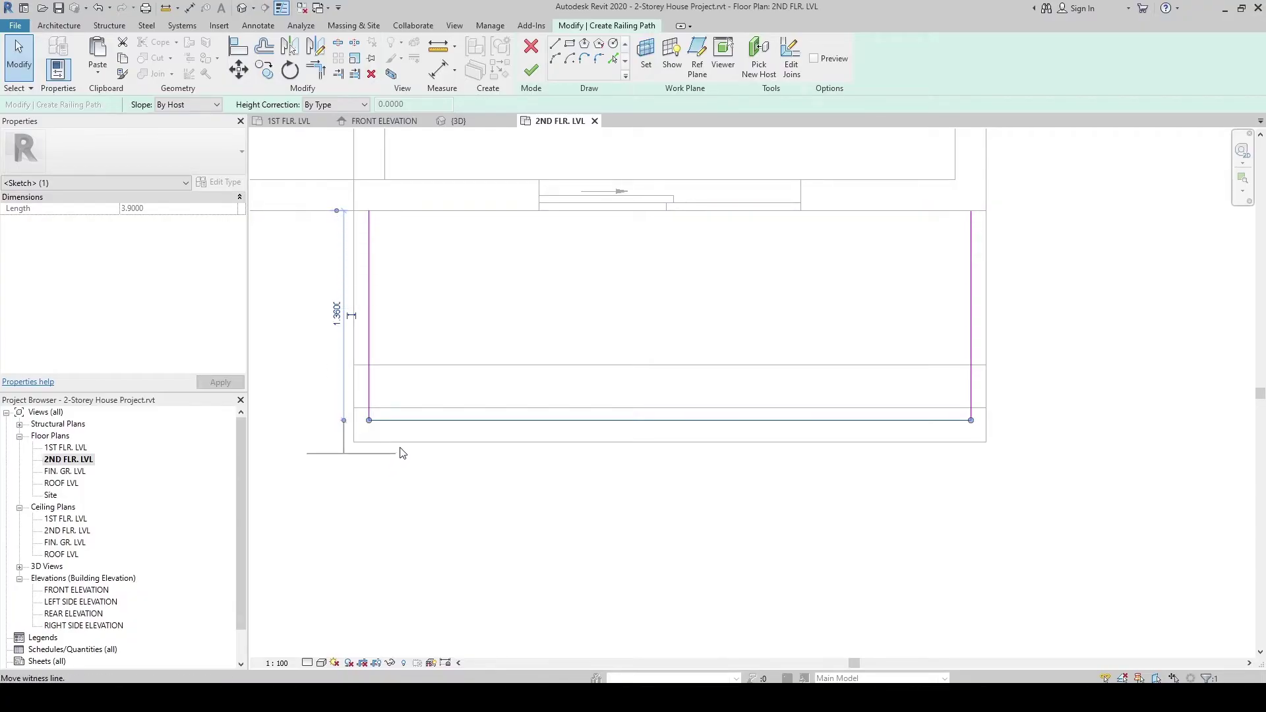
pyautogui.moveTo(402, 454); pyautogui.dragTo(402, 454)
pyautogui.scroll(4, 337, 439)
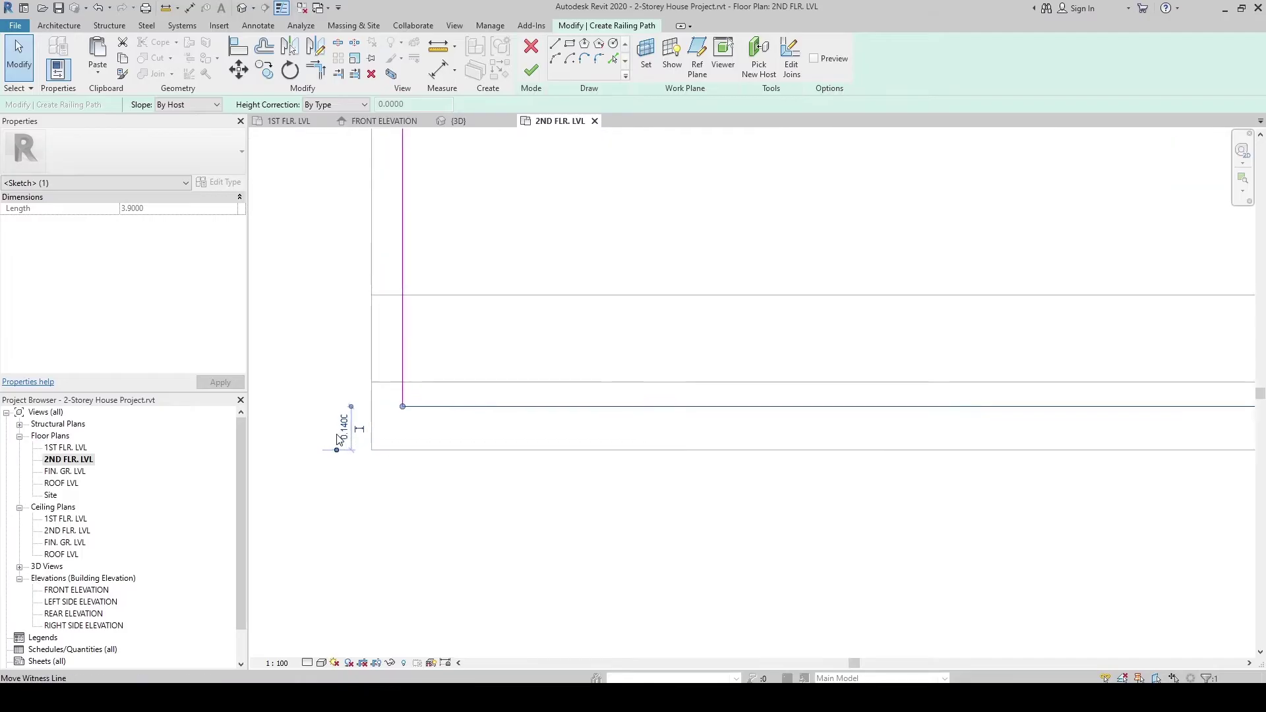
# Set the bottom railing line's offset from the slab edge to 1 and finish the railing
pyautogui.click(346, 435)
pyautogui.write('1')
pyautogui.press('Return')
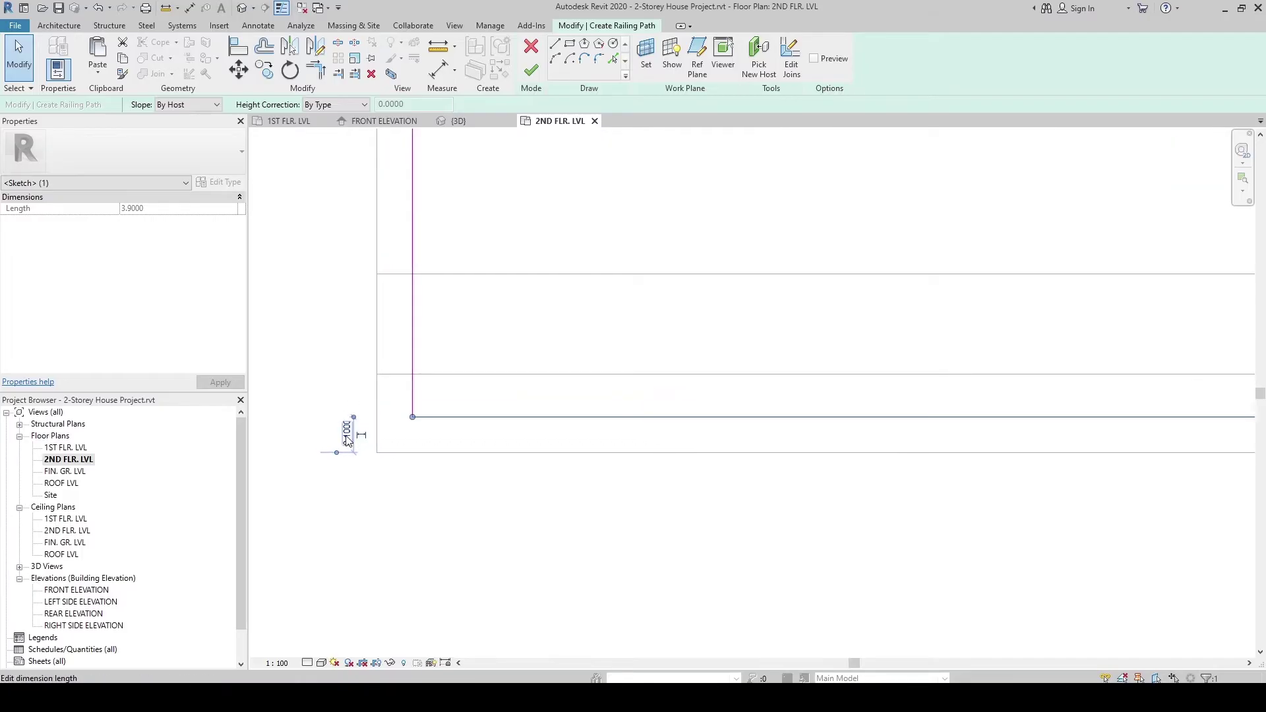
pyautogui.press('Escape')
pyautogui.scroll(-4, 288, 356)
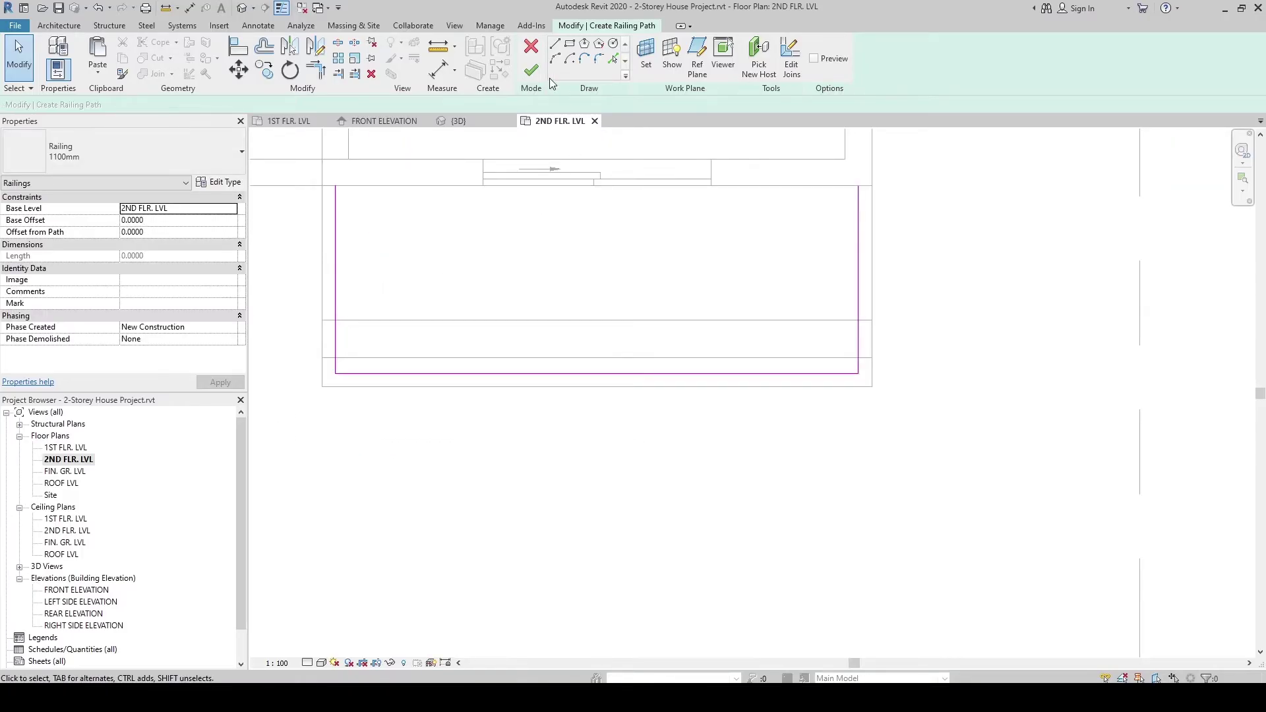
pyautogui.click(532, 70)
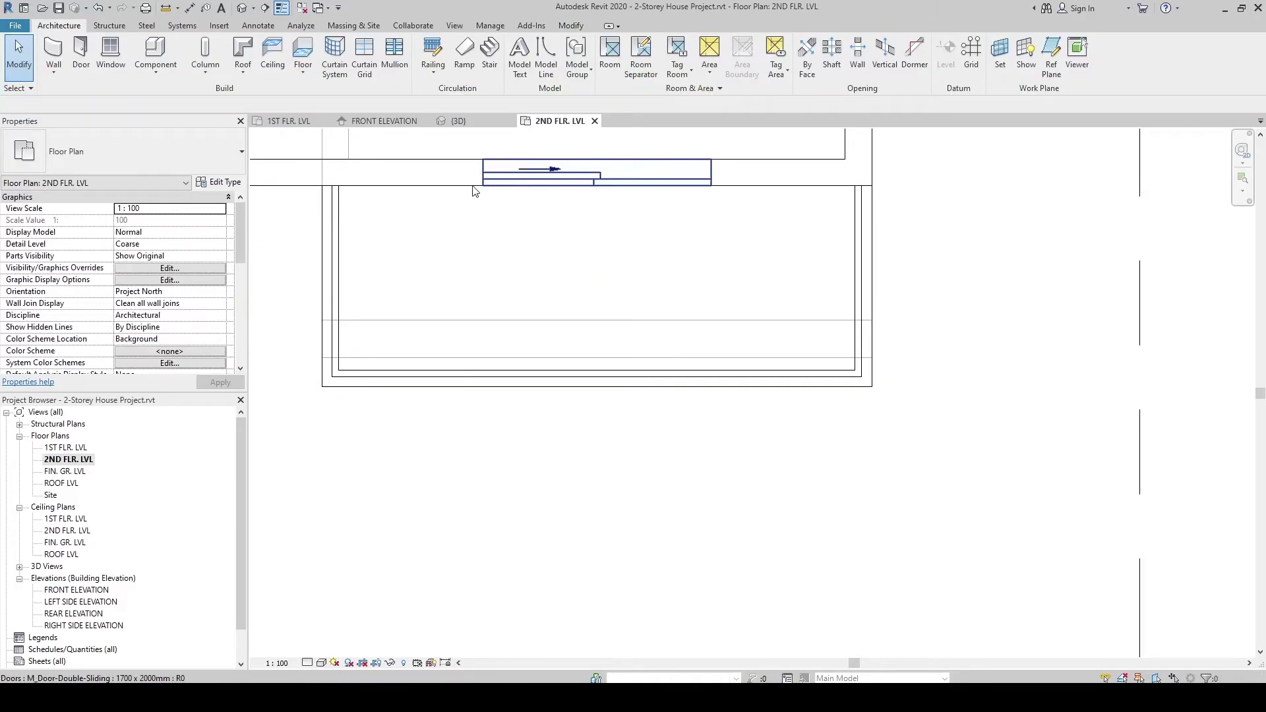
# In the 3D view, change the balcony railing to Glass Panel - Bottom Fill
pyautogui.click(481, 124)
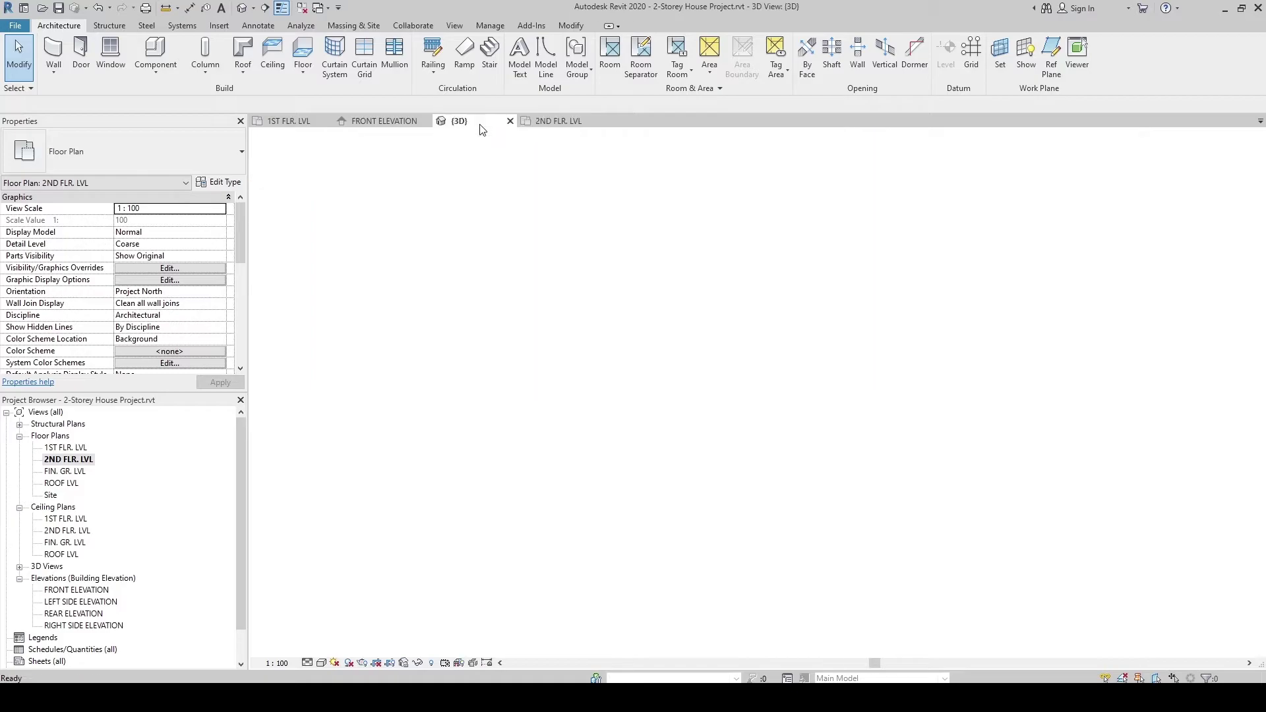
pyautogui.scroll(5, 465, 415)
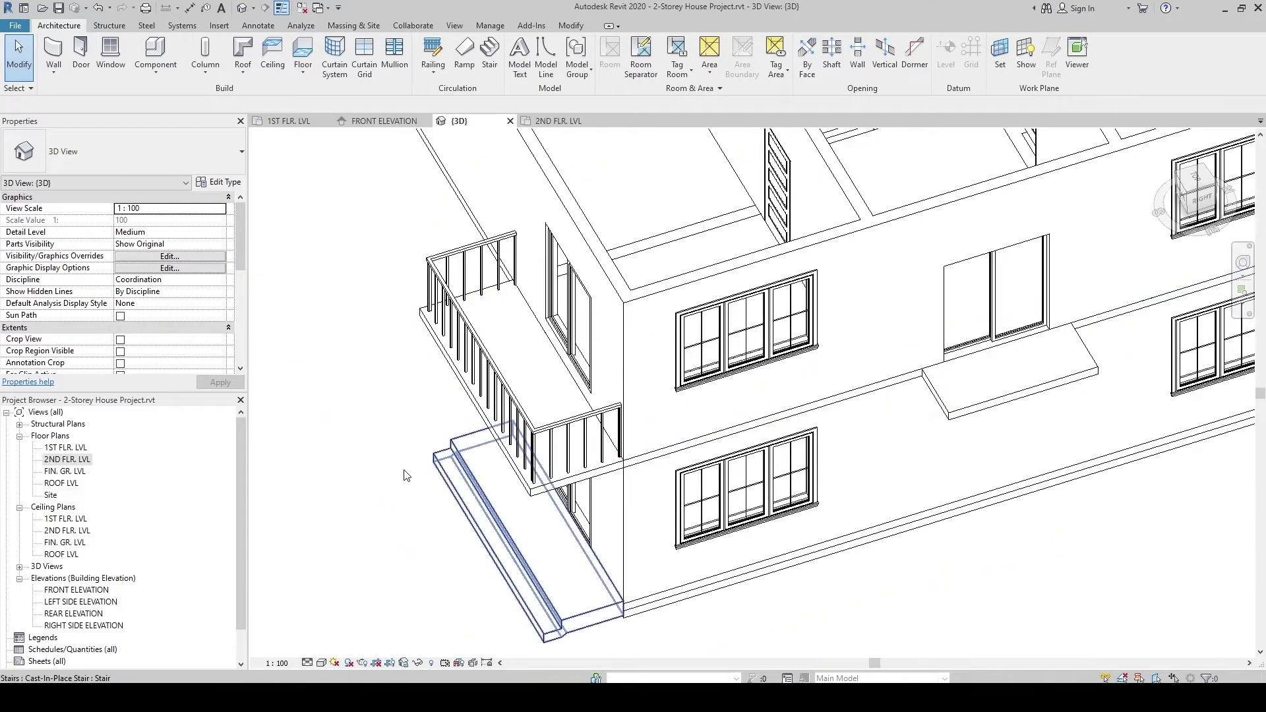
pyautogui.moveTo(405, 473); pyautogui.dragTo(438, 475, button='middle')
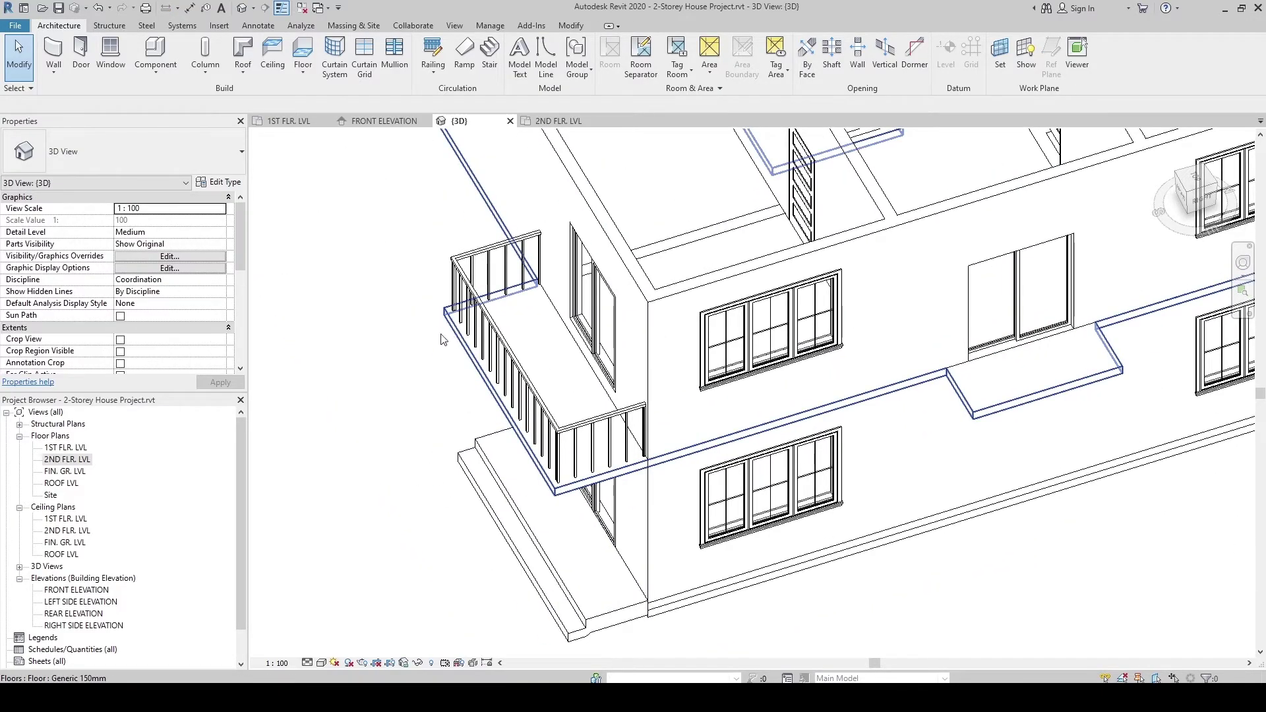
pyautogui.click(460, 284)
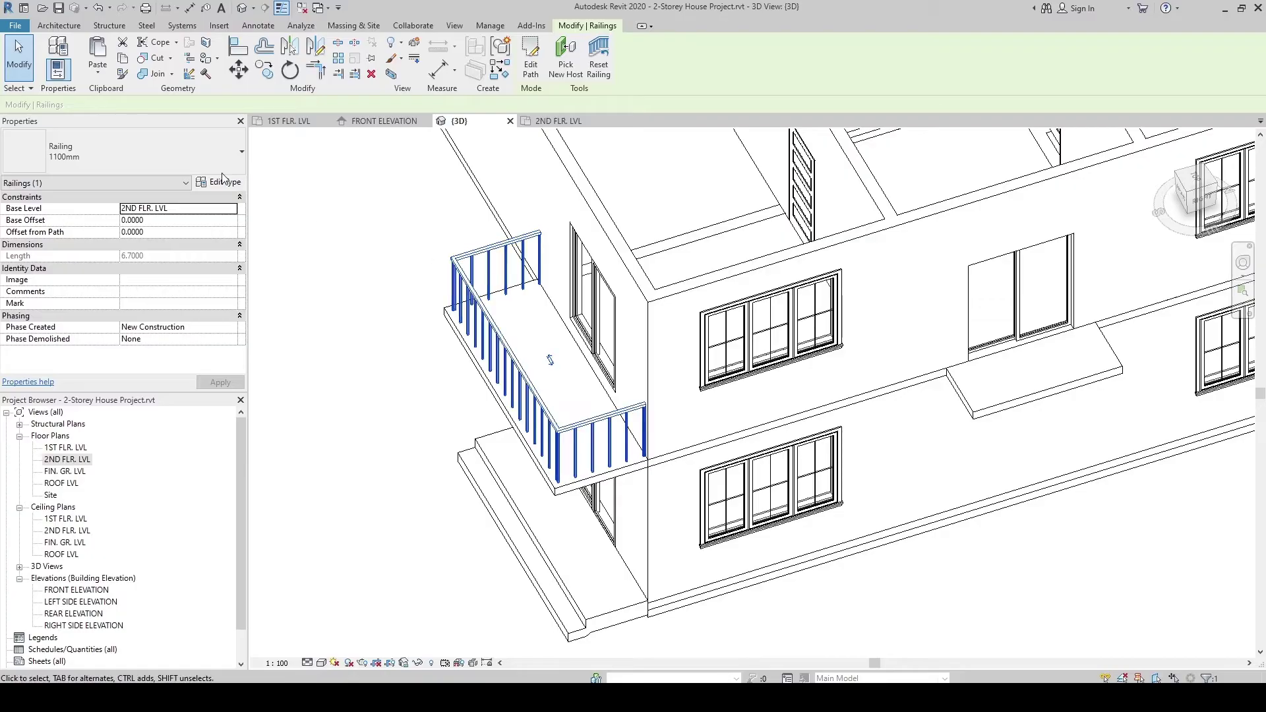
pyautogui.click(196, 165)
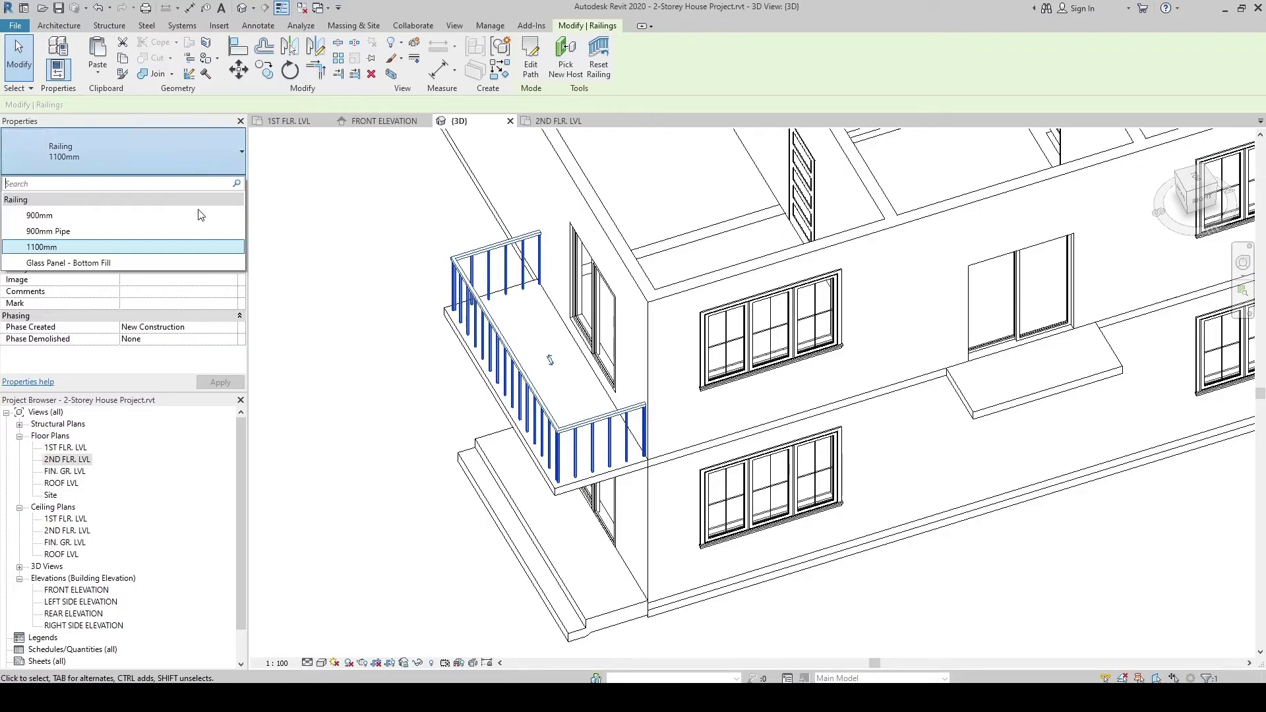
pyautogui.click(82, 263)
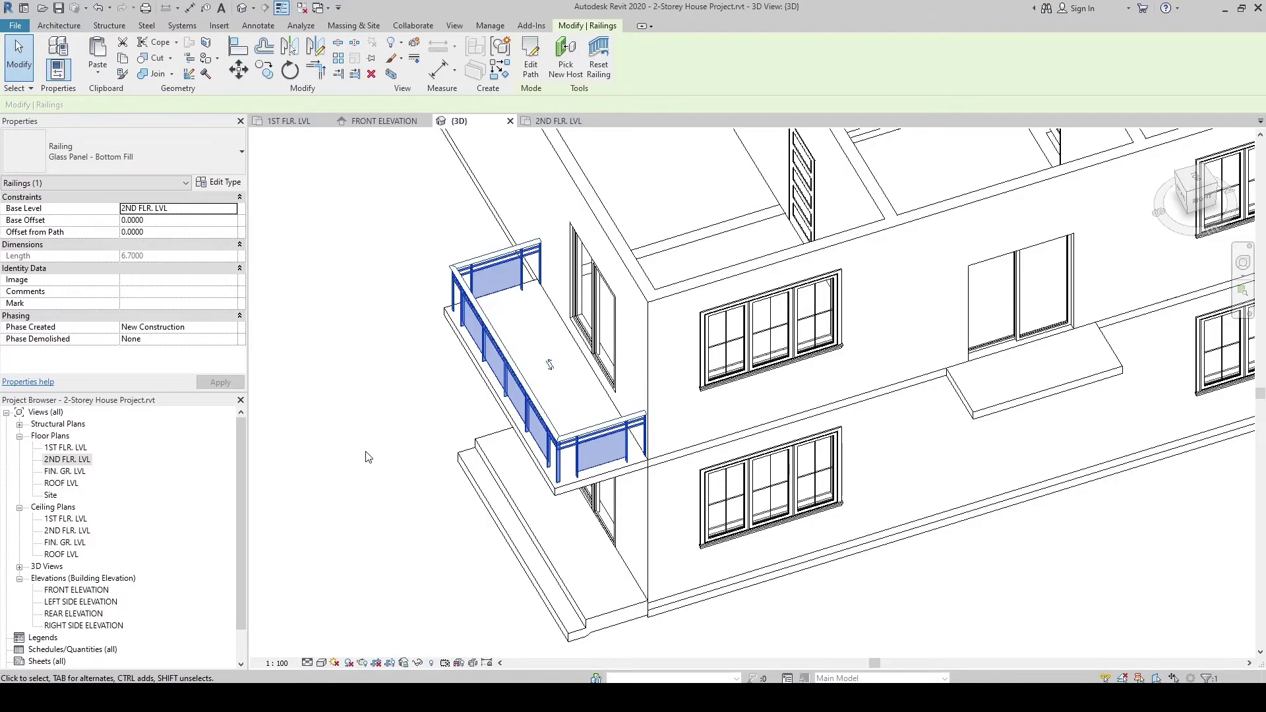
pyautogui.click(453, 503)
# Check the glass railing in 3D, then view the side balcony on the 2ND FLR. LVL plan
pyautogui.moveTo(444, 502)
pyautogui.keyDown('shift'); pyautogui.mouseDown(button='middle')
pyautogui.moveTo(455, 551)
pyautogui.moveTo(462, 493)
pyautogui.mouseUp(button='middle'); pyautogui.keyUp('shift')
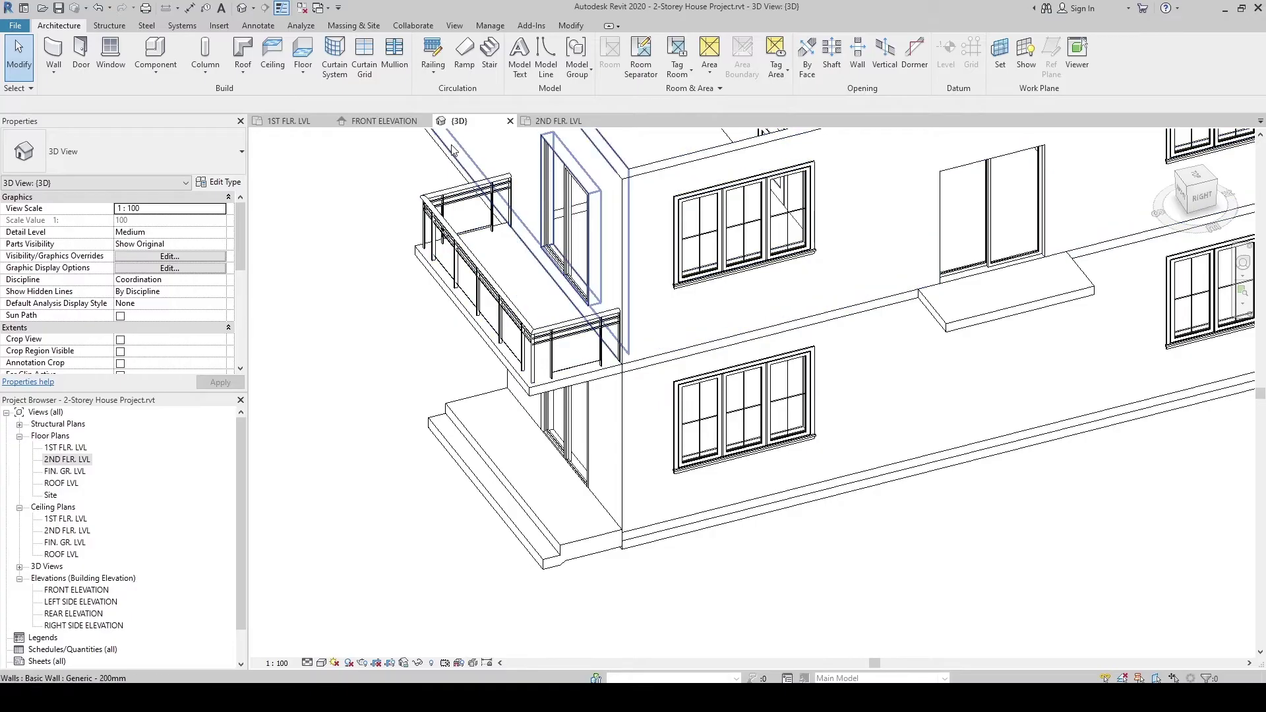
pyautogui.click(558, 121)
pyautogui.moveTo(664, 396)
pyautogui.mouseDown(button='middle')
pyautogui.moveTo(698, 638)
pyautogui.moveTo(749, 633)
pyautogui.moveTo(789, 470)
pyautogui.mouseUp(button='middle')
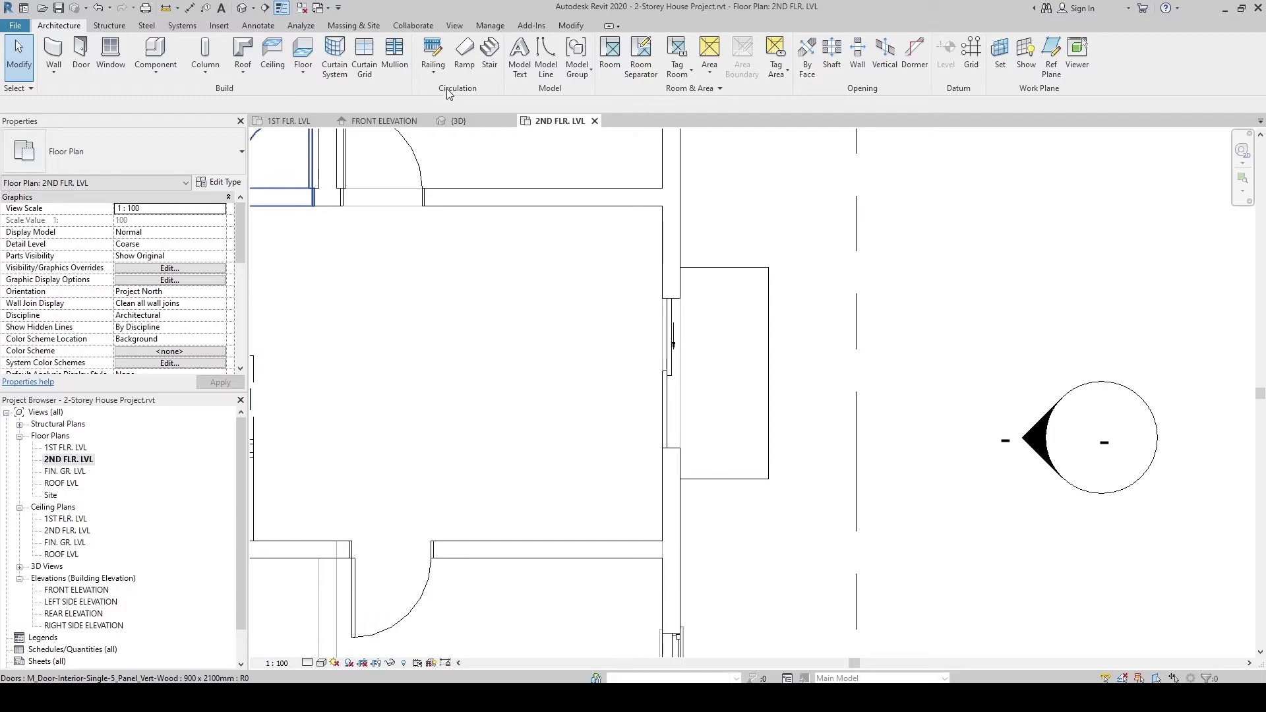
# Sketch a three-sided railing path around the side balcony on the 2ND FLR. LVL plan
pyautogui.click(434, 53)
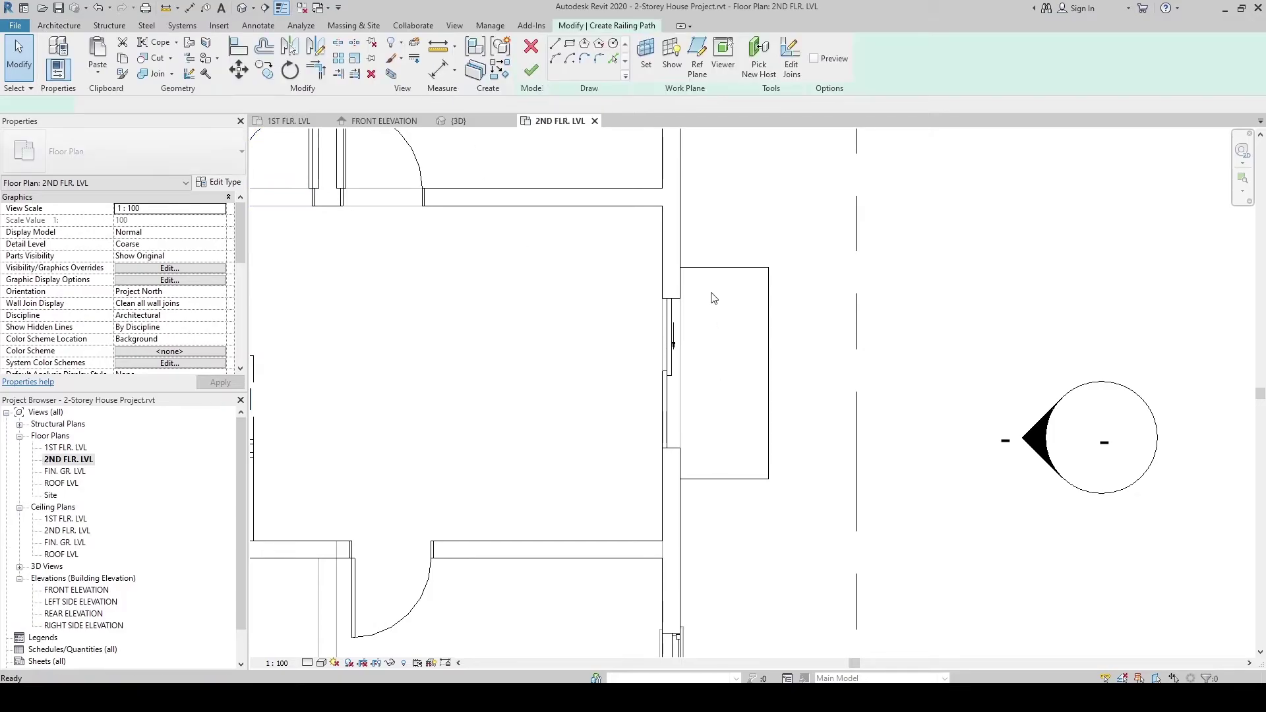
pyautogui.scroll(2, 709, 291)
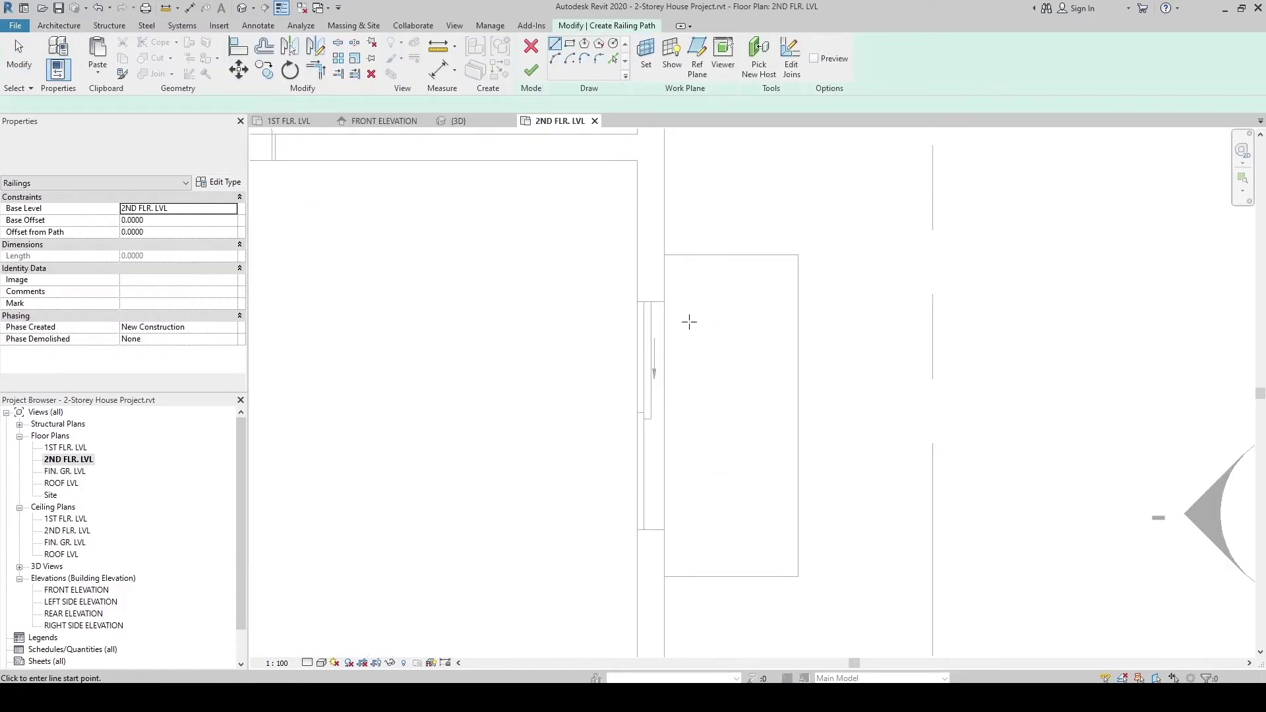
pyautogui.click(665, 276)
pyautogui.click(787, 276)
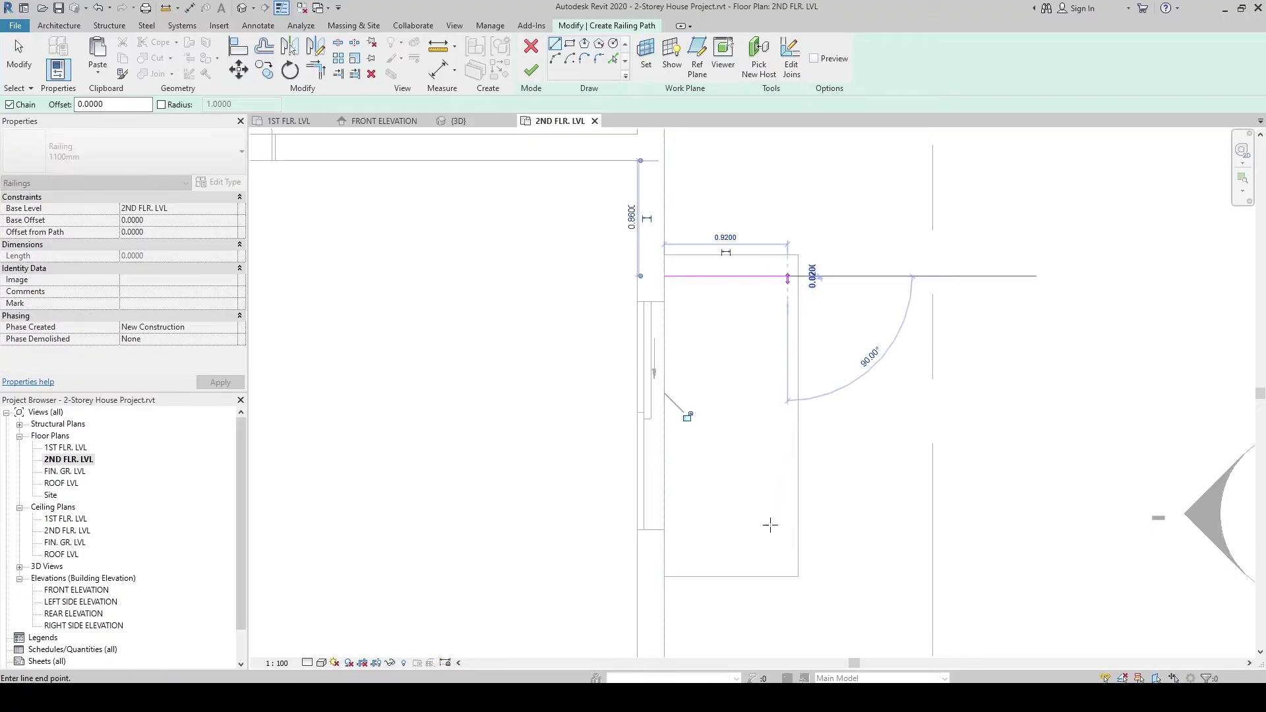
pyautogui.click(787, 555)
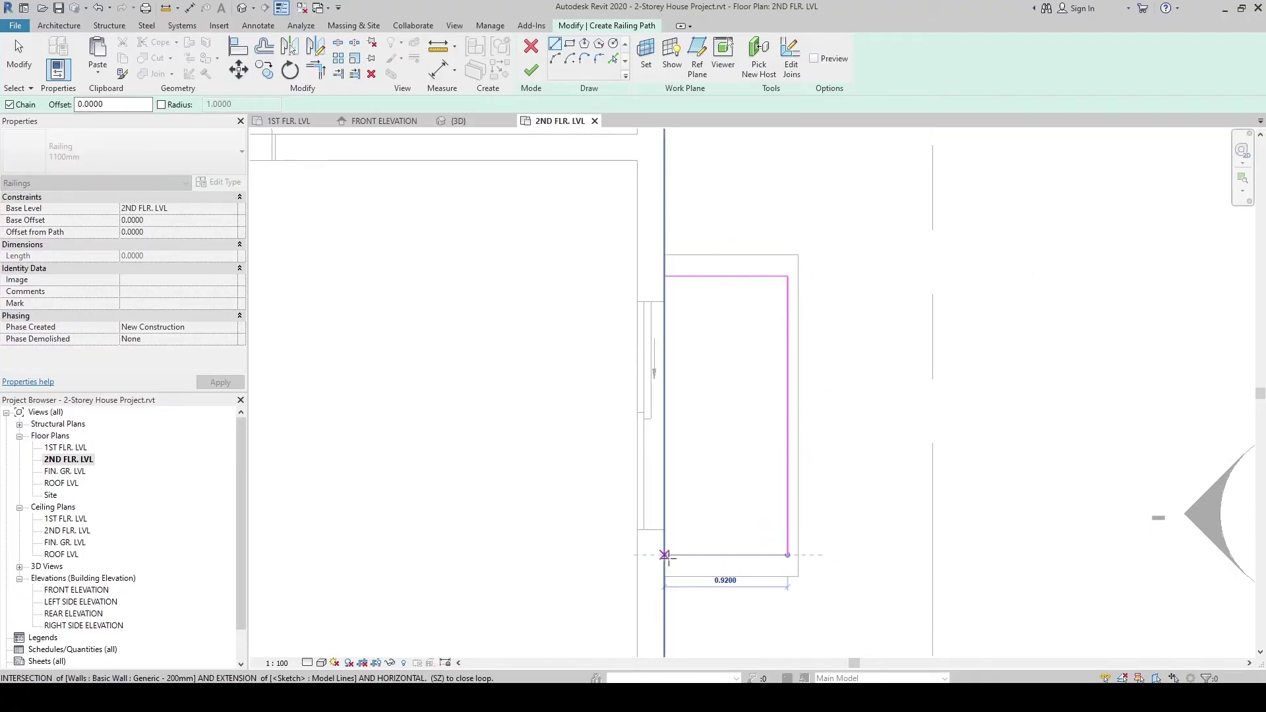
pyautogui.click(664, 555)
pyautogui.press('Escape')
pyautogui.press('Escape')
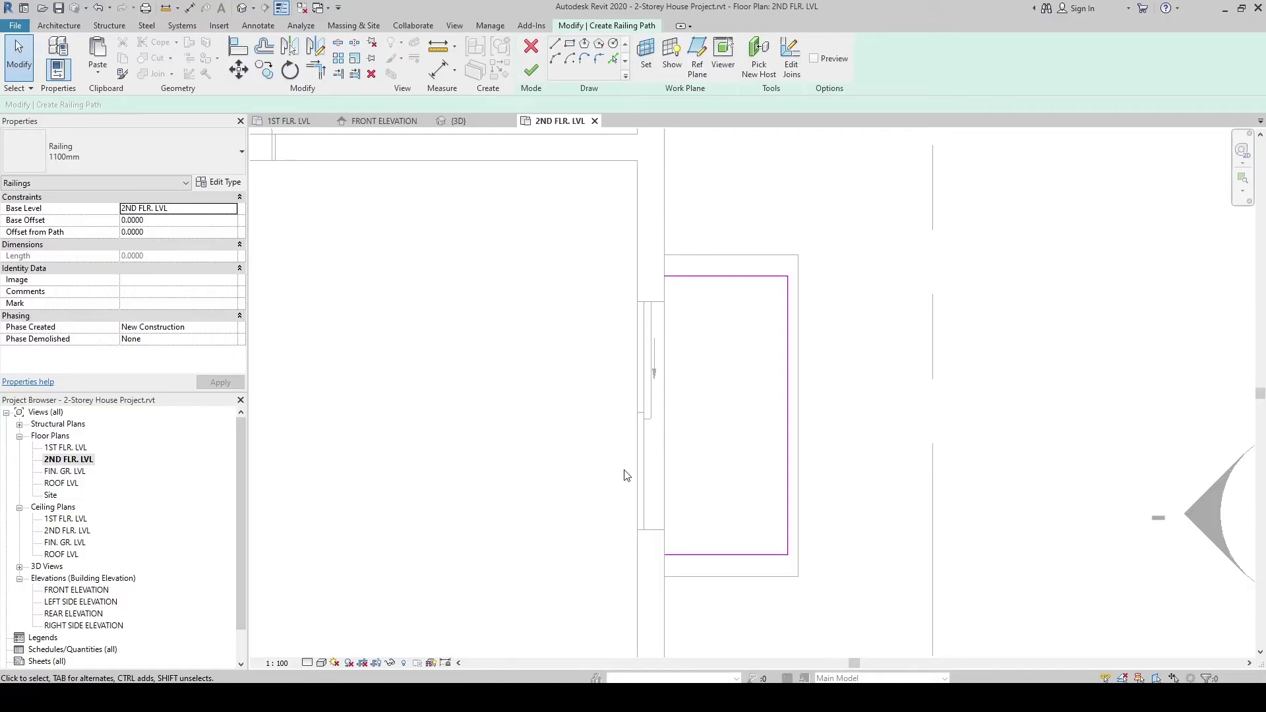
pyautogui.moveTo(626, 476); pyautogui.dragTo(609, 466, button='middle')
# Set the top and bottom railing lines 0.1 in from the slab edges
pyautogui.click(739, 265)
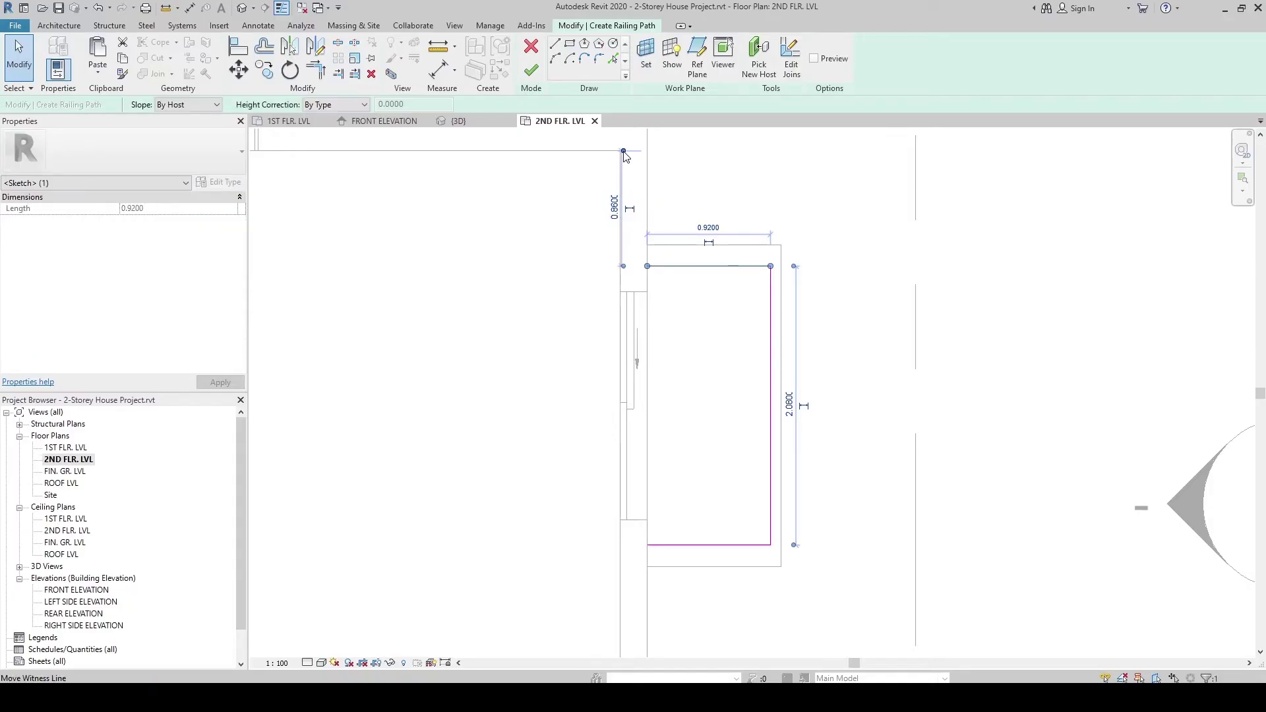
pyautogui.moveTo(659, 241); pyautogui.dragTo(663, 254)
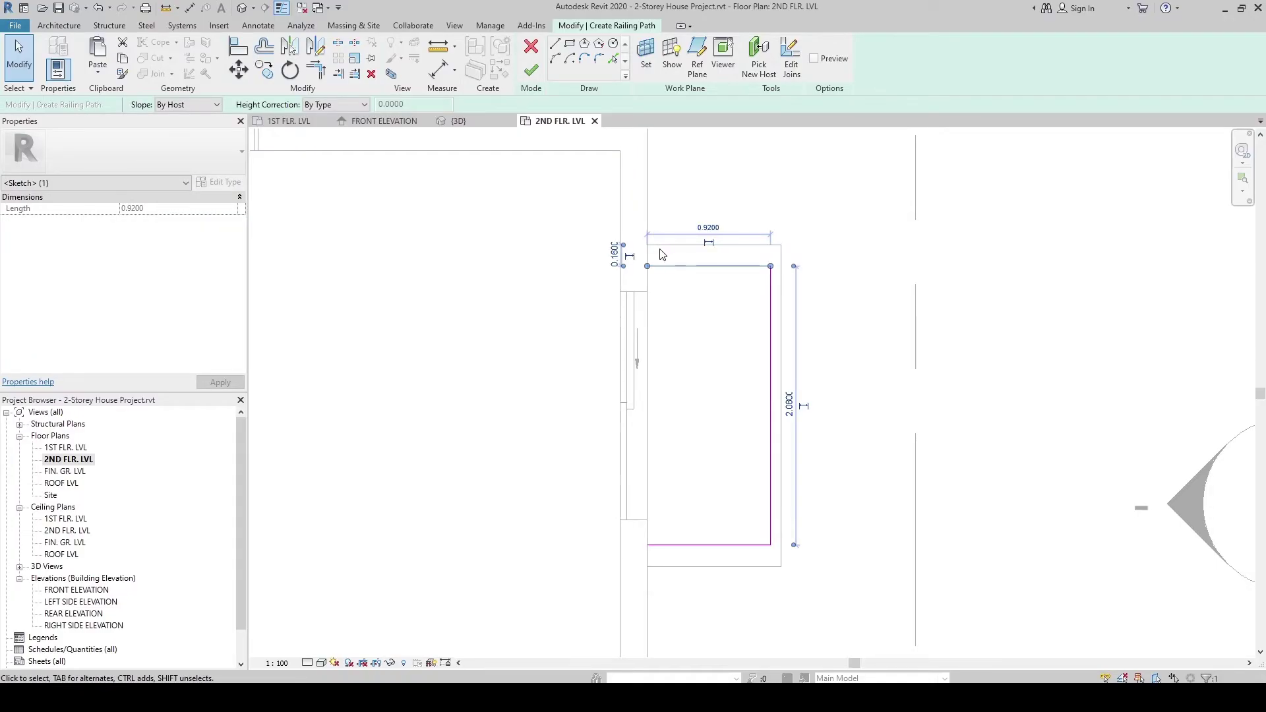
pyautogui.click(615, 256)
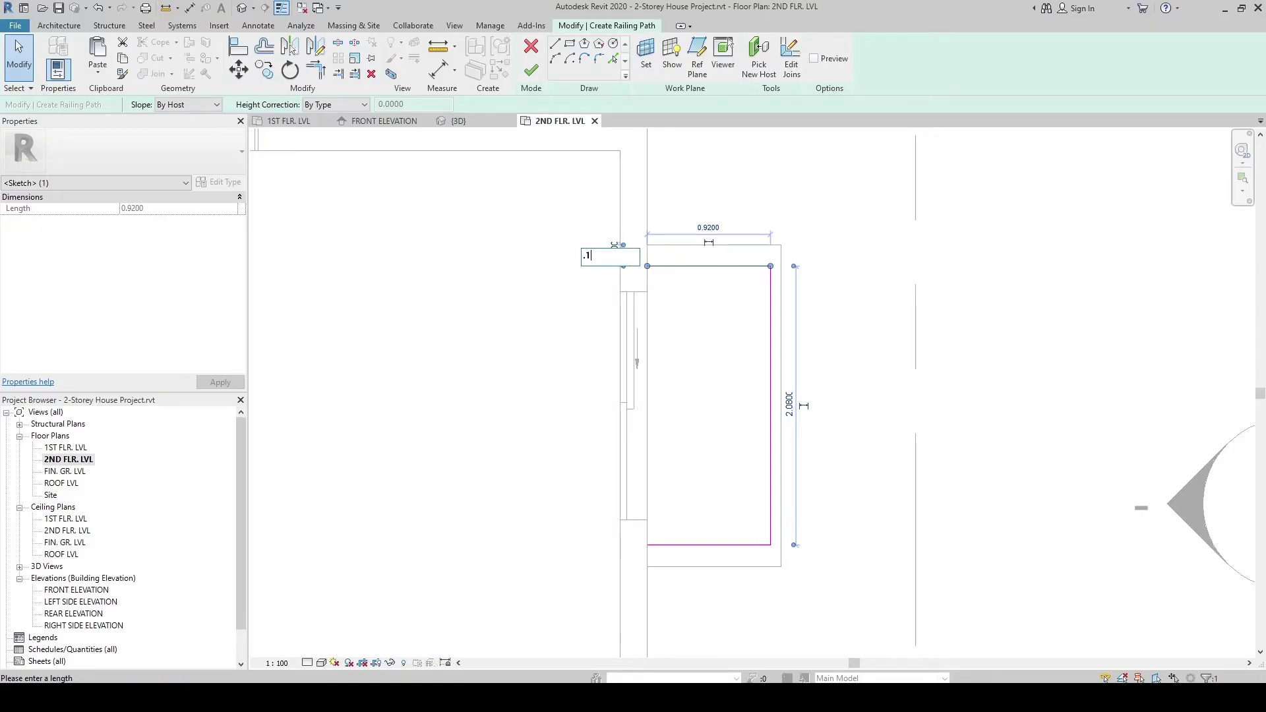
pyautogui.press('Return')
pyautogui.click(749, 547)
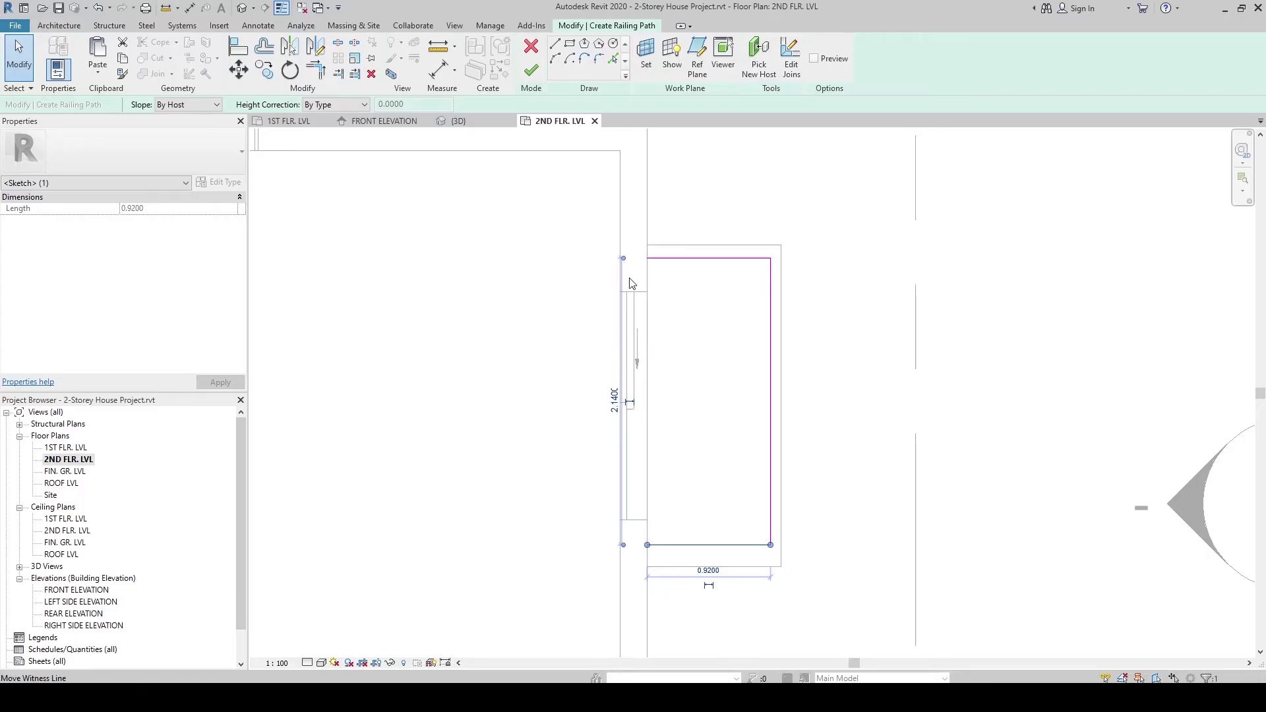
pyautogui.click(615, 554)
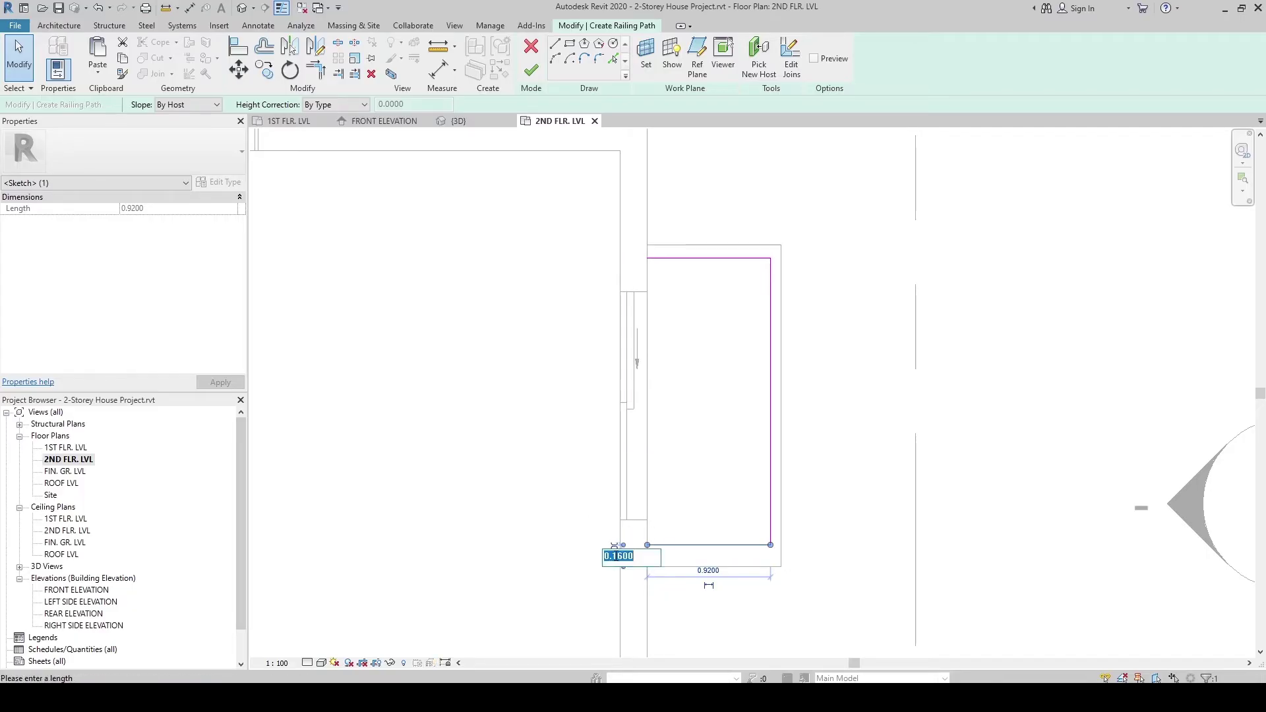
pyautogui.press('Return')
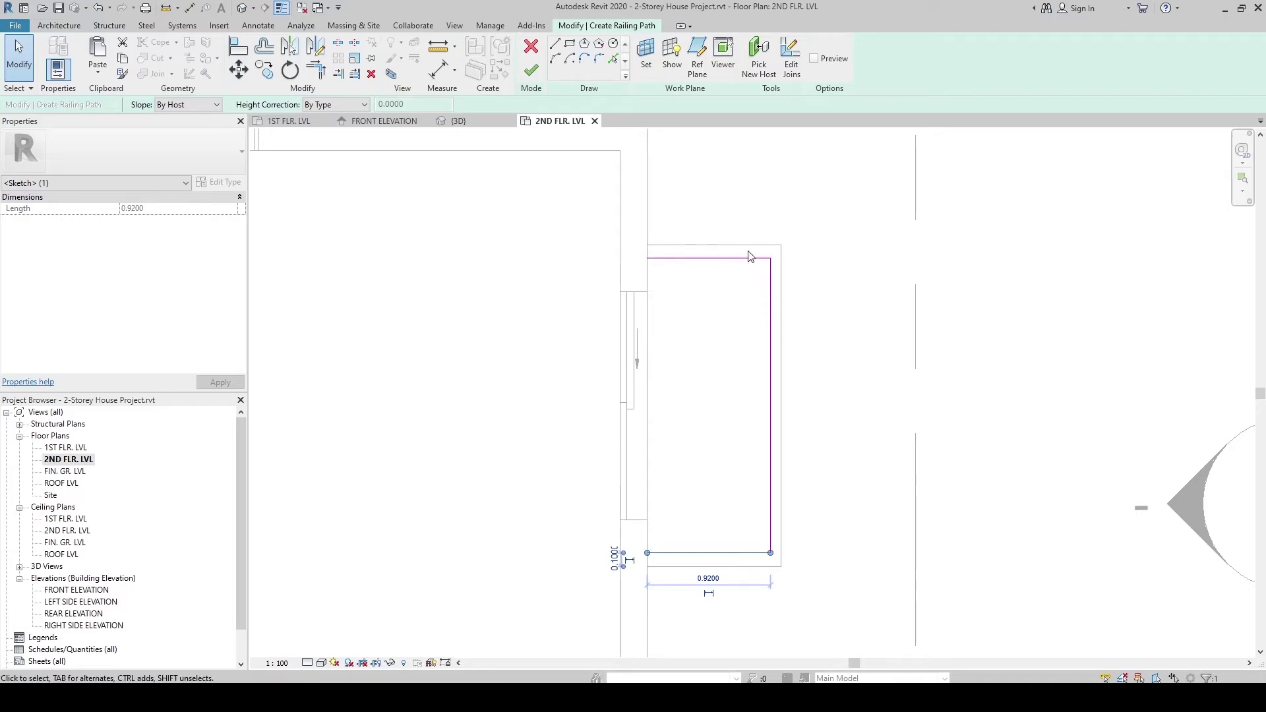
# Offset the right railing line 0.1 from the slab edge and finish the railing sketch
pyautogui.moveTo(684, 421); pyautogui.dragTo(598, 437, button='middle')
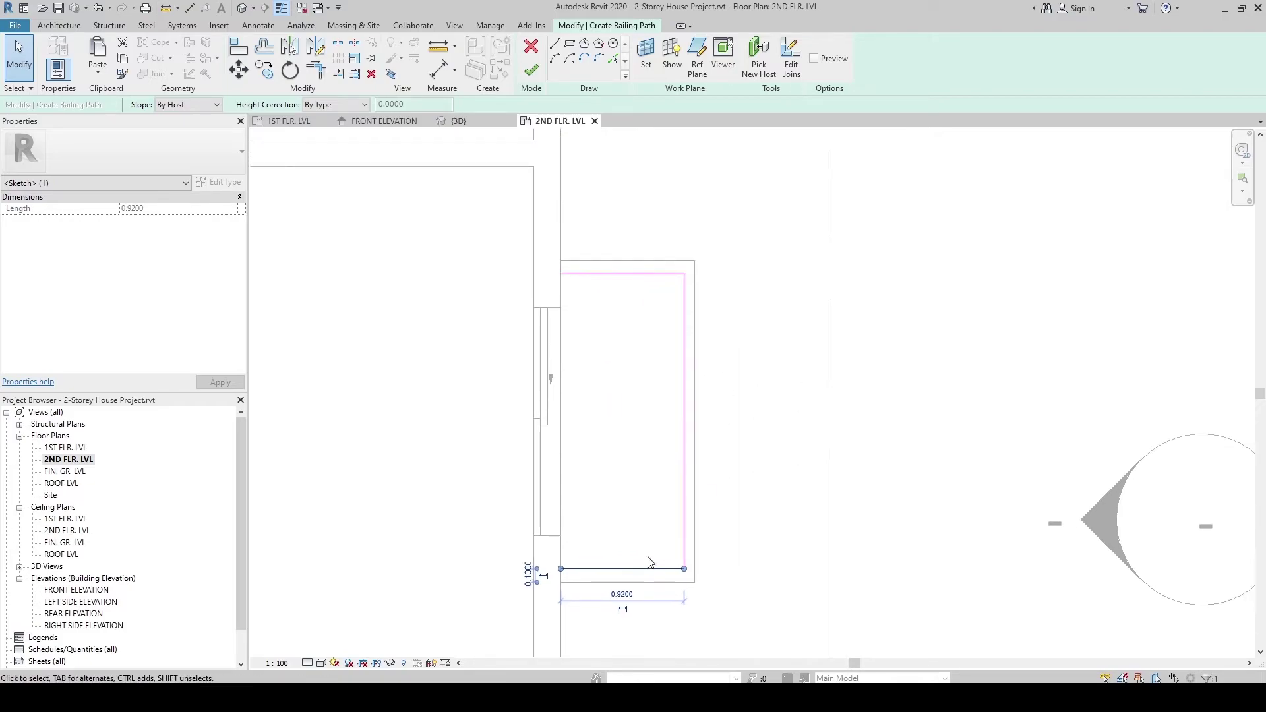
pyautogui.click(686, 310)
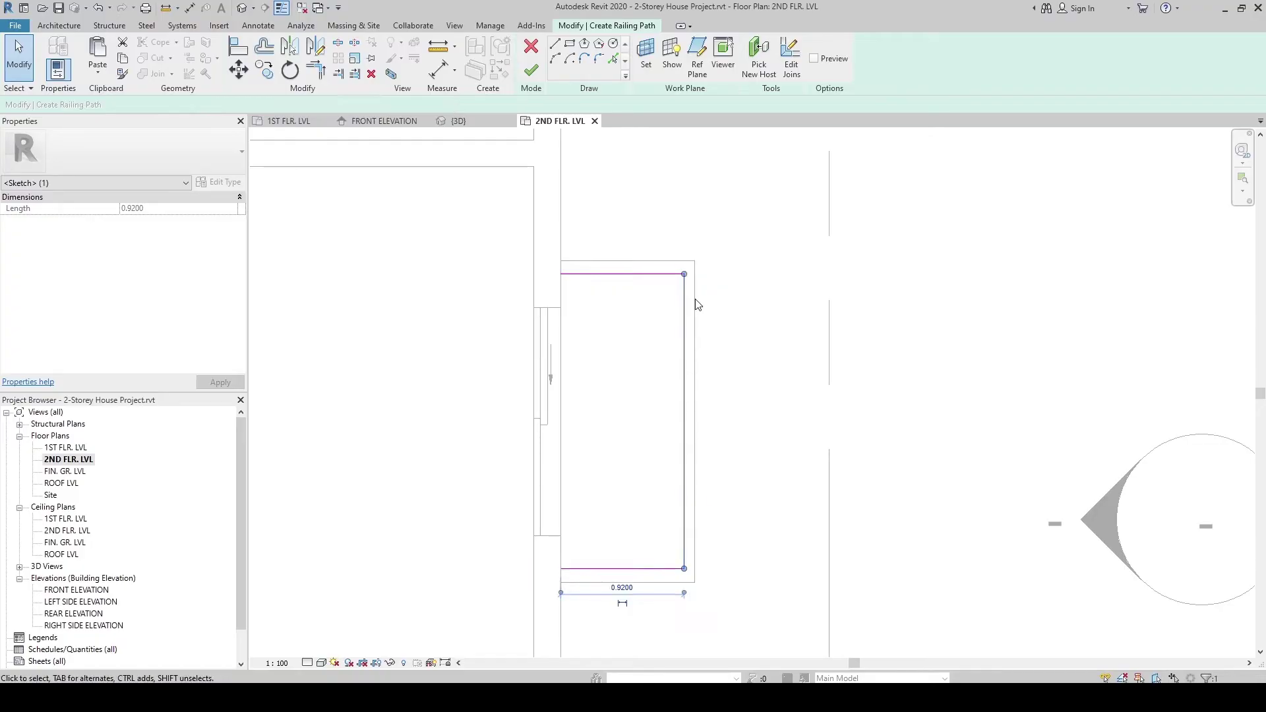
pyautogui.moveTo(700, 591); pyautogui.dragTo(696, 592)
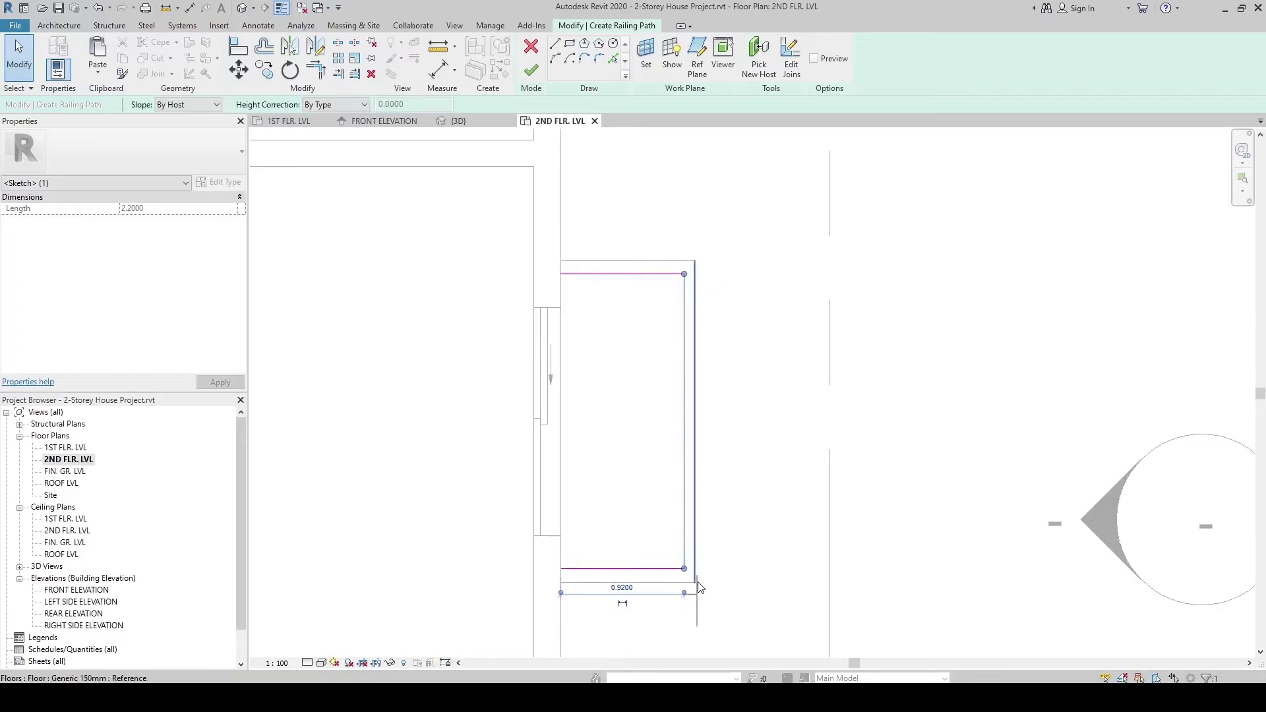
pyautogui.scroll(2, 698, 593)
pyautogui.click(689, 593)
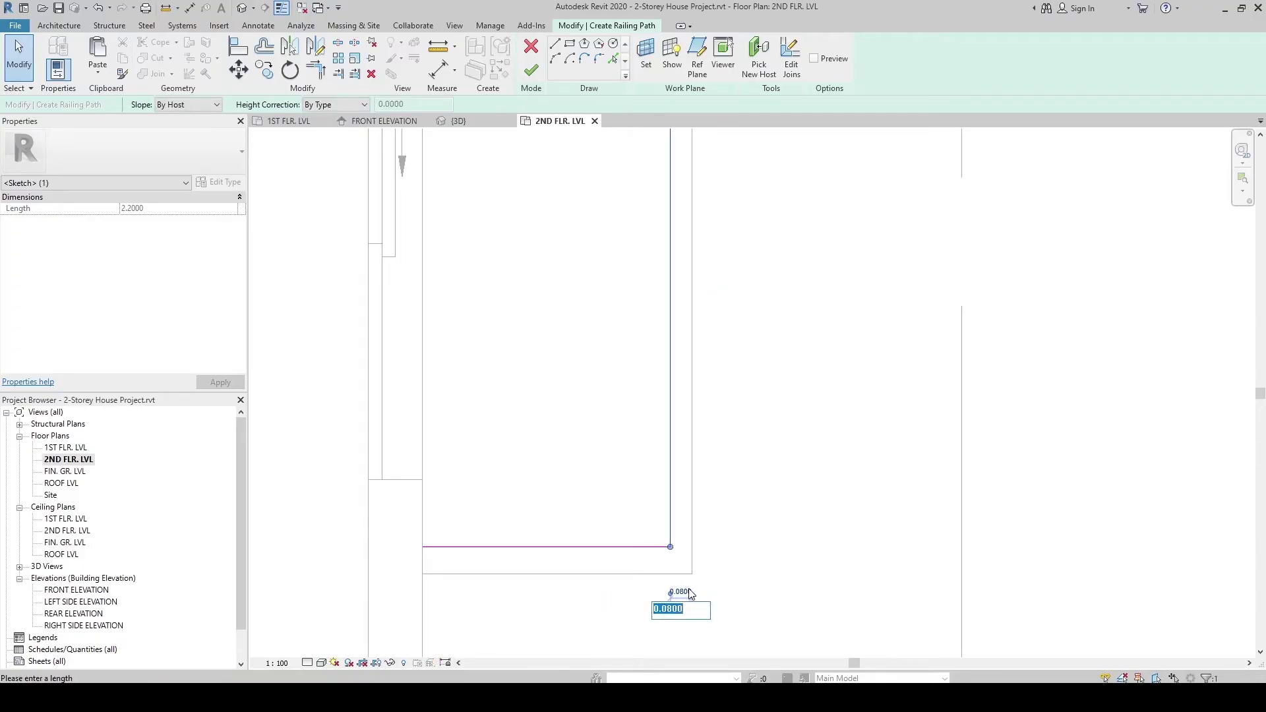
pyautogui.write('.1')
pyautogui.press('Return')
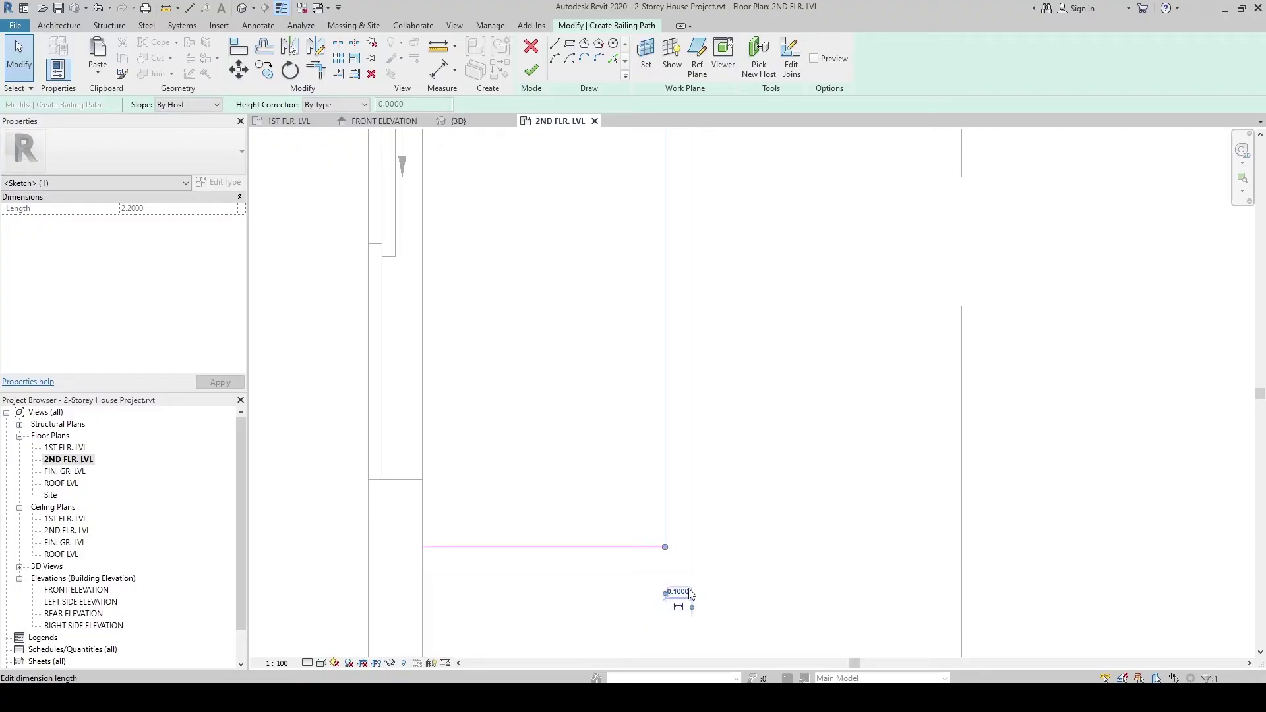
pyautogui.click(588, 489)
pyautogui.scroll(-2, 588, 489)
pyautogui.click(531, 70)
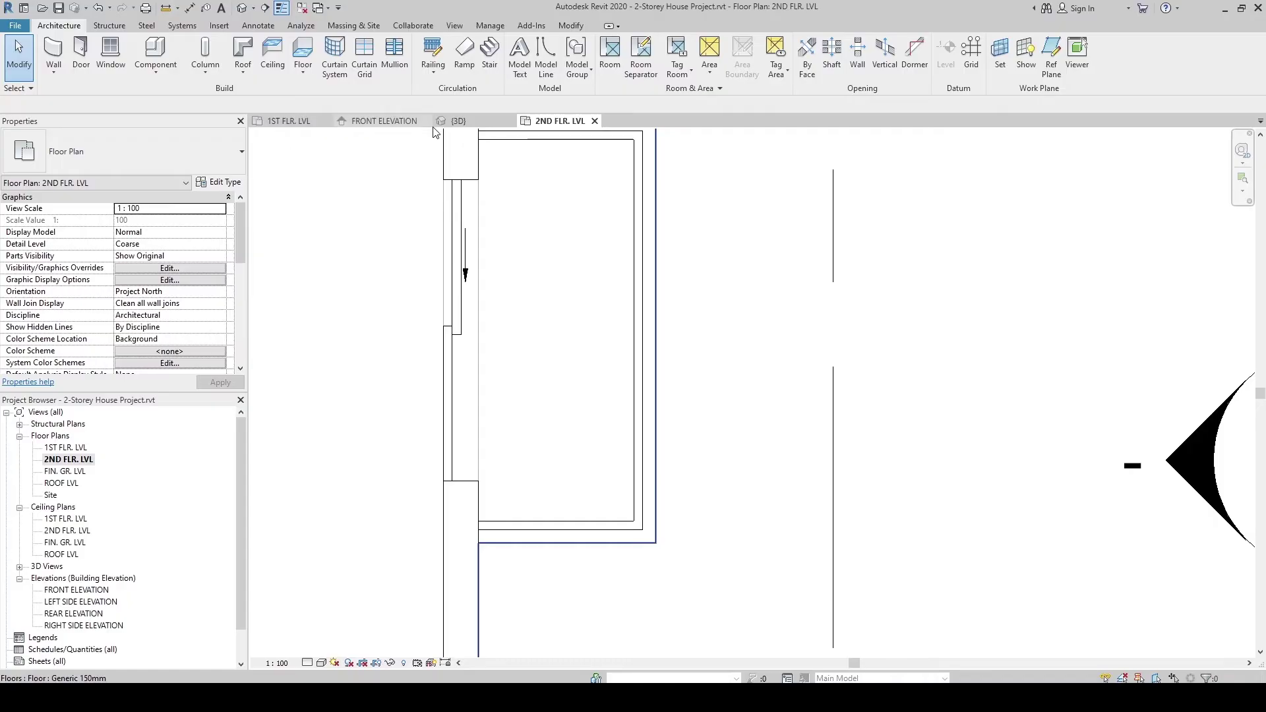
# In the 3D view, switch the side-balcony railing to Glass Panel - Bottom Fill and orbit to inspect it
pyautogui.click(465, 120)
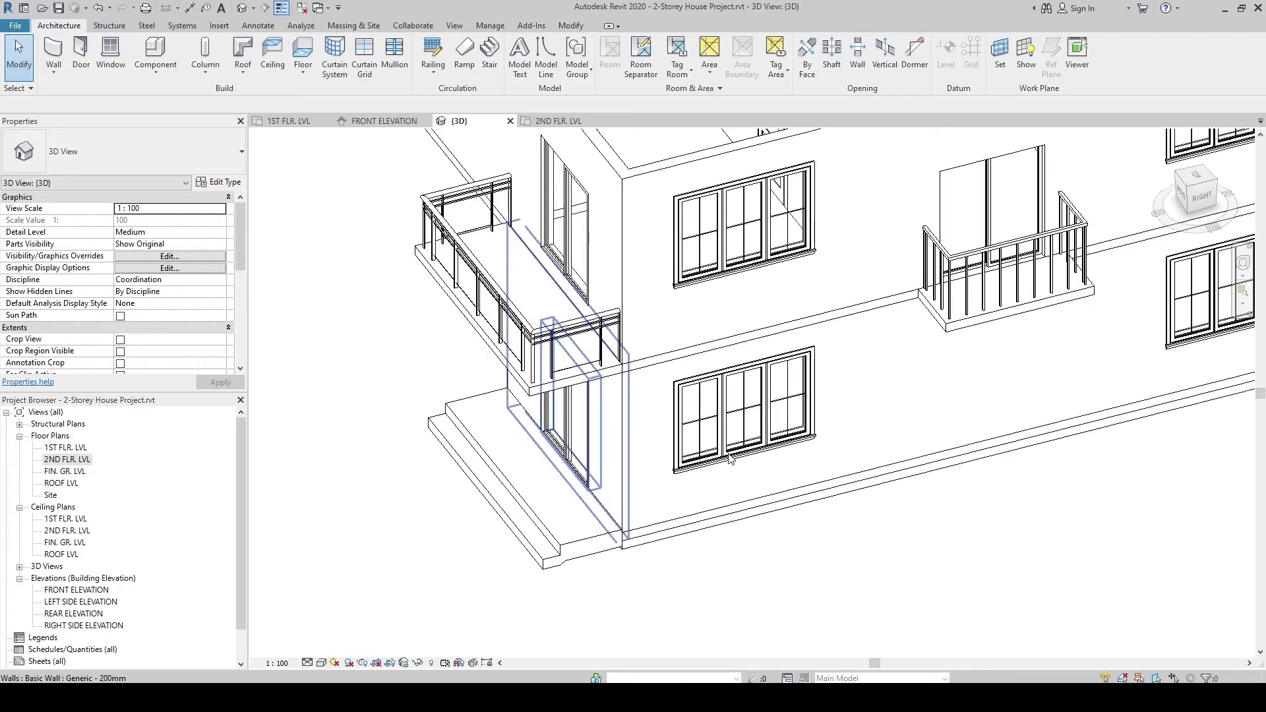
pyautogui.scroll(-2, 626, 383)
pyautogui.click(959, 248)
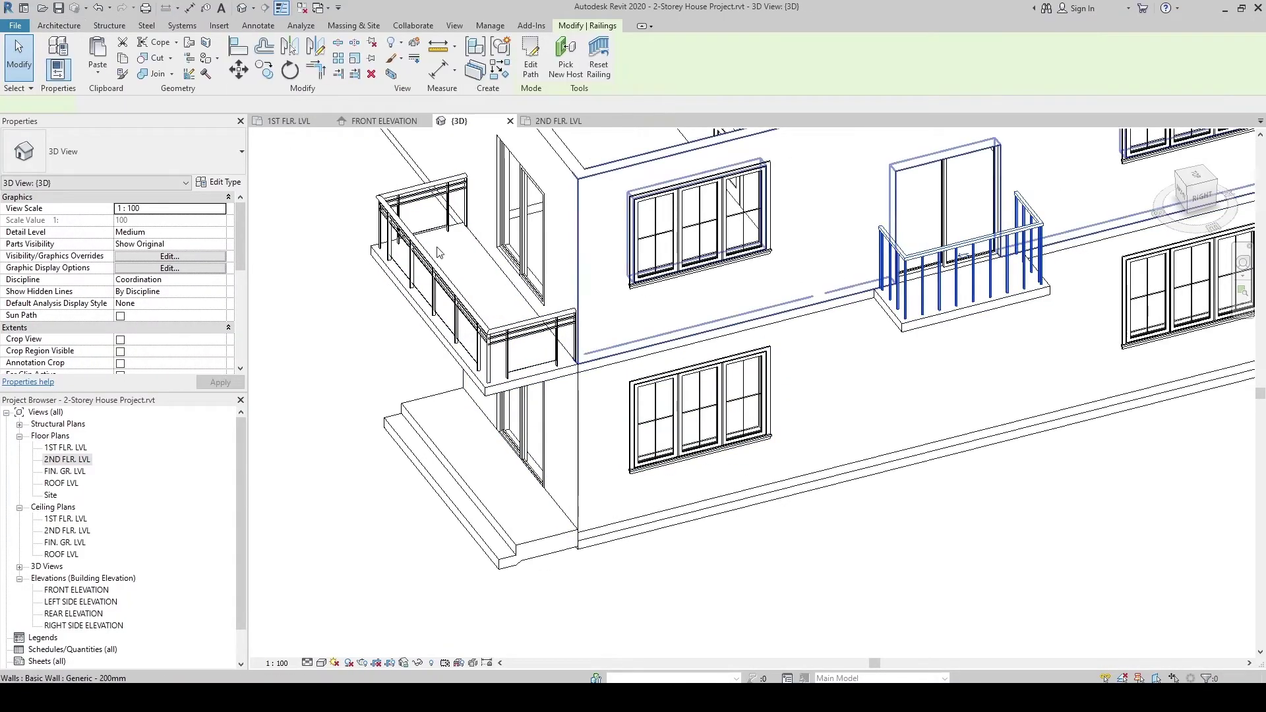
pyautogui.click(130, 147)
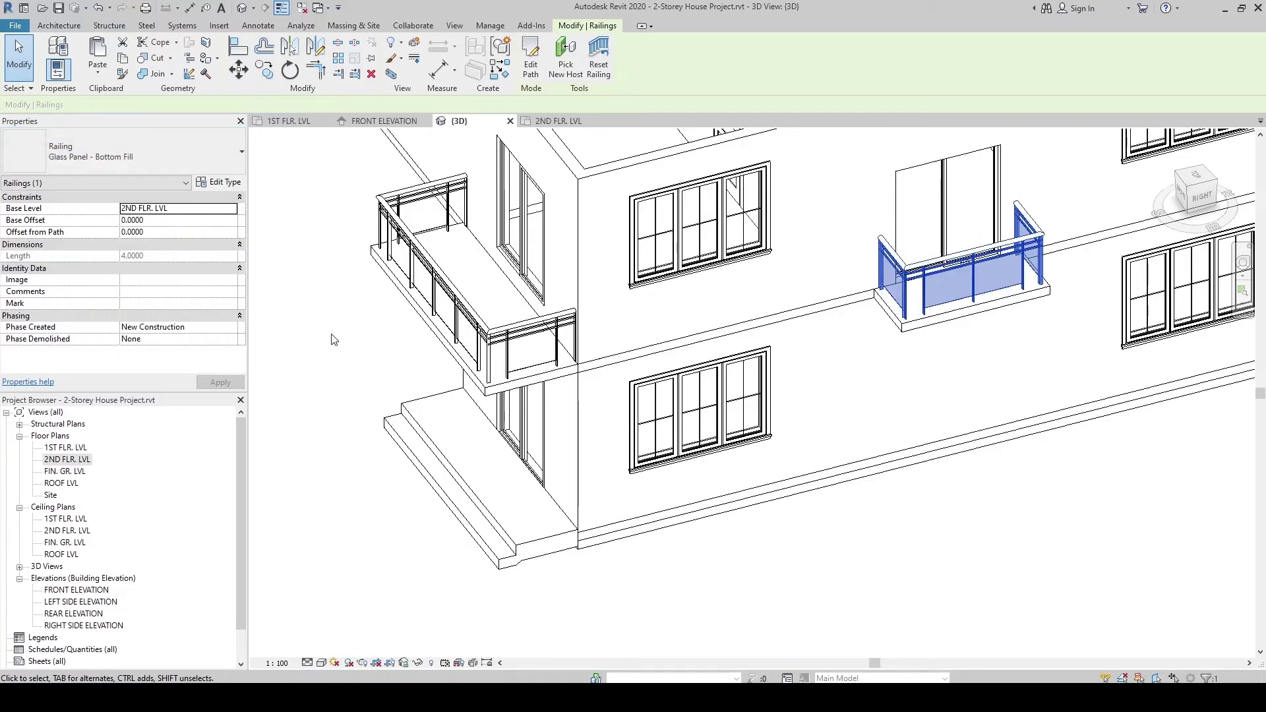
pyautogui.press('Escape')
pyautogui.keyDown('shift'); pyautogui.moveTo(435, 395); pyautogui.dragTo(404, 441, button='middle'); pyautogui.keyUp('shift')
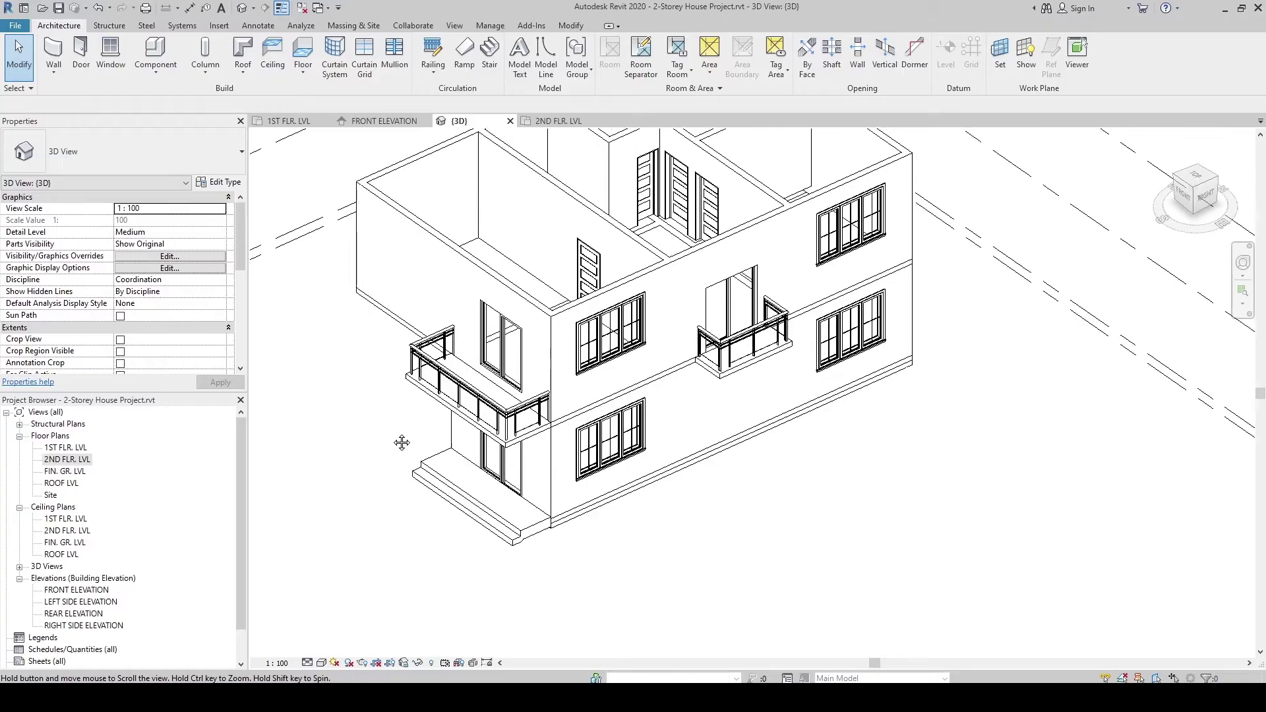
pyautogui.scroll(3, 406, 441)
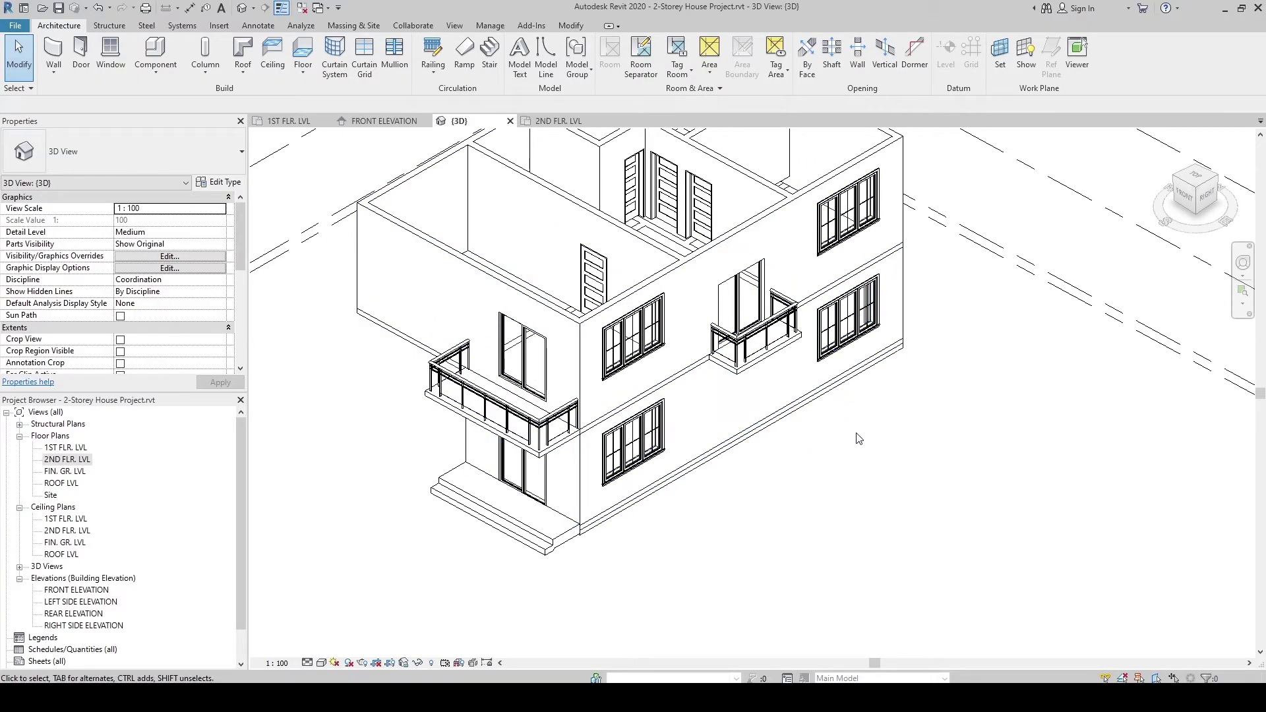
pyautogui.scroll(-1, 855, 446)
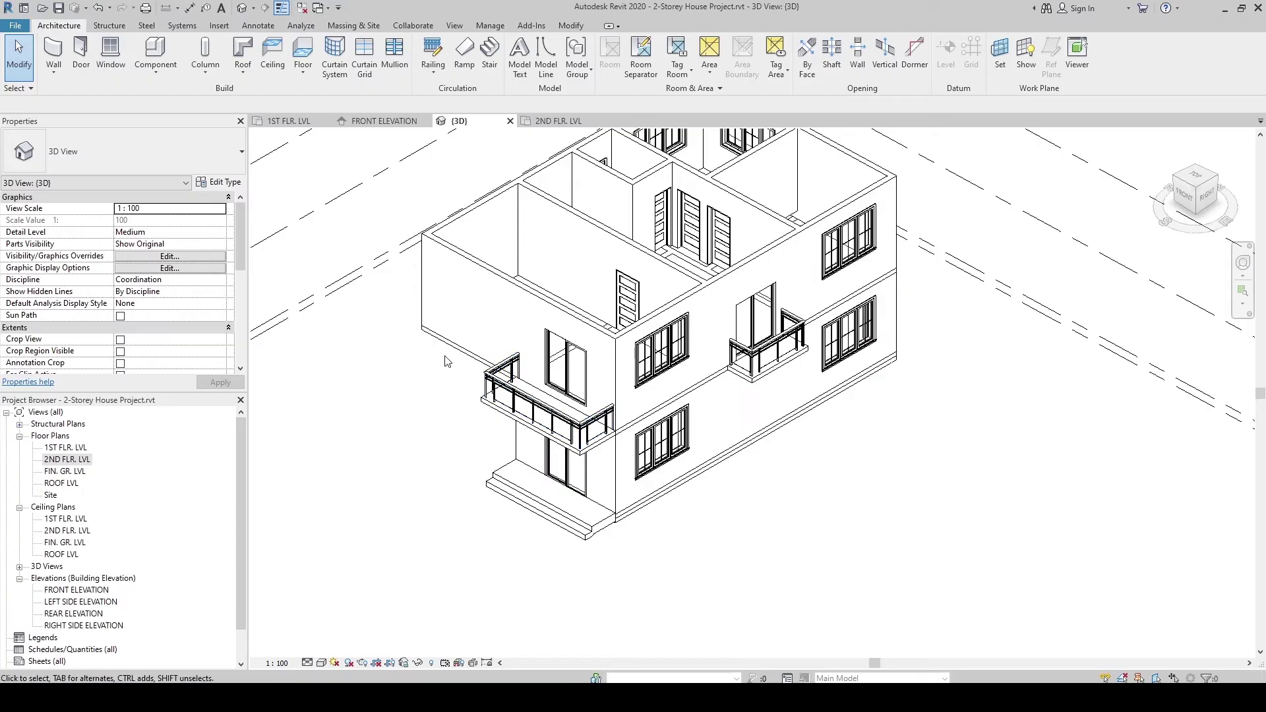
# Return to the 2ND FLR. LVL plan and zoom out to show the whole second storey
pyautogui.click(557, 123)
pyautogui.scroll(-8, 558, 198)
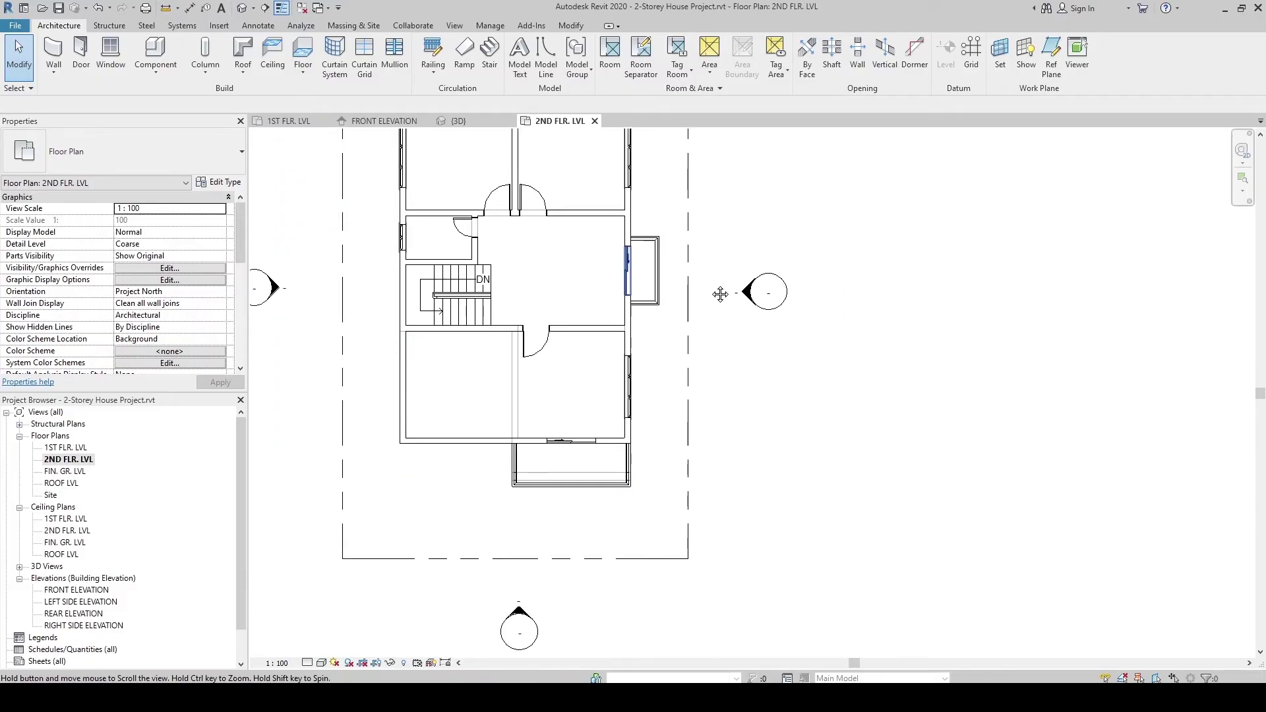
pyautogui.scroll(-2, 518, 333)
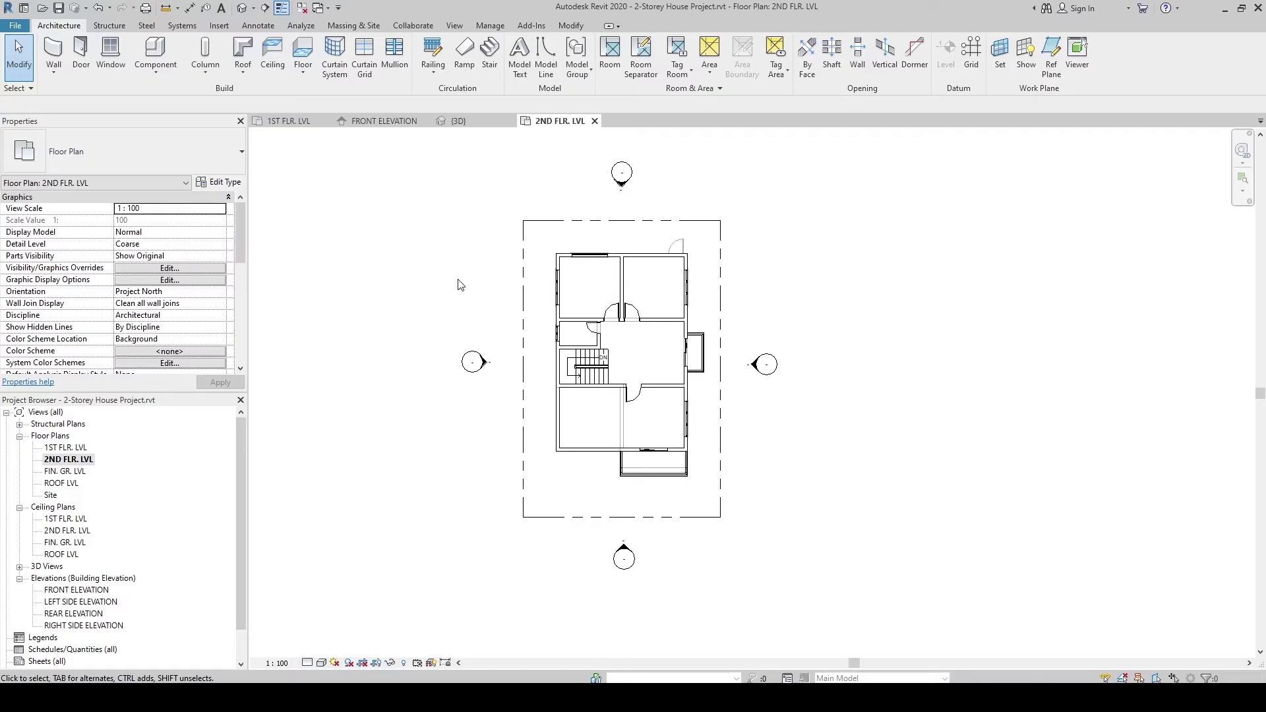
pyautogui.moveTo(505, 281); pyautogui.dragTo(497, 301, button='middle')
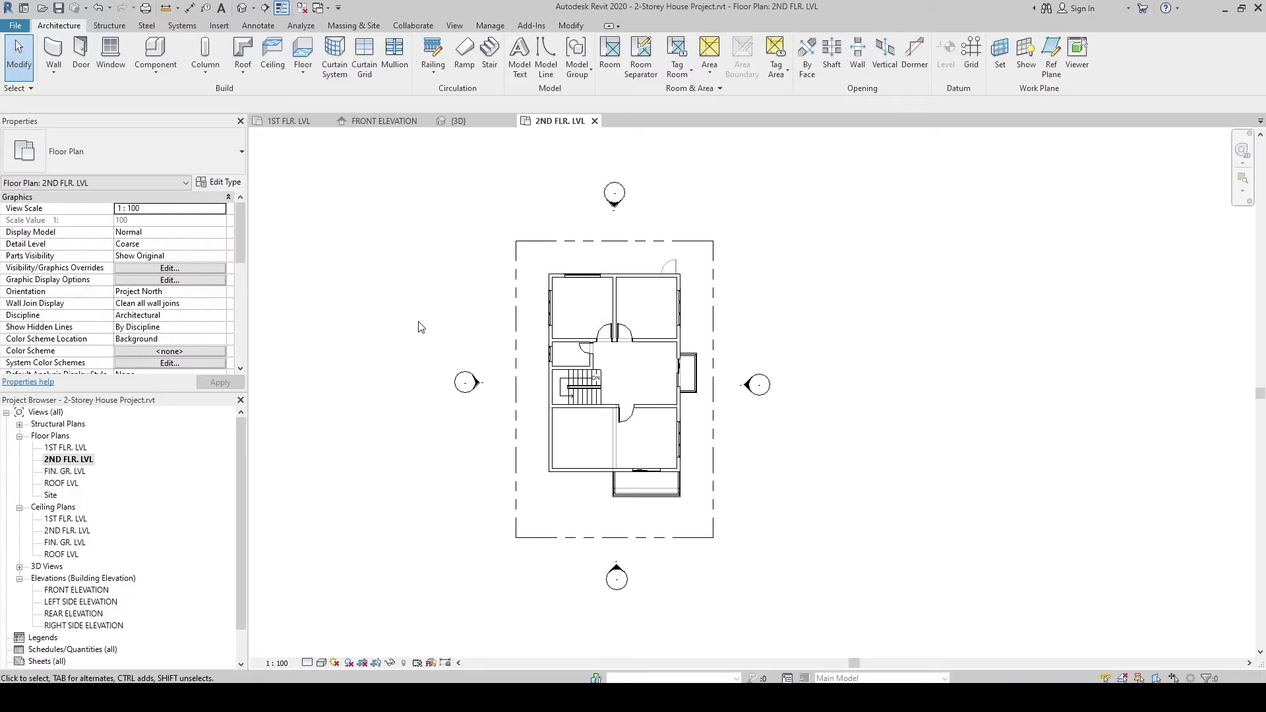
# Hide the Site model category in the 2ND FLR. LVL plan via Visibility/Graphics (VG)
pyautogui.press('v')
pyautogui.press('g')
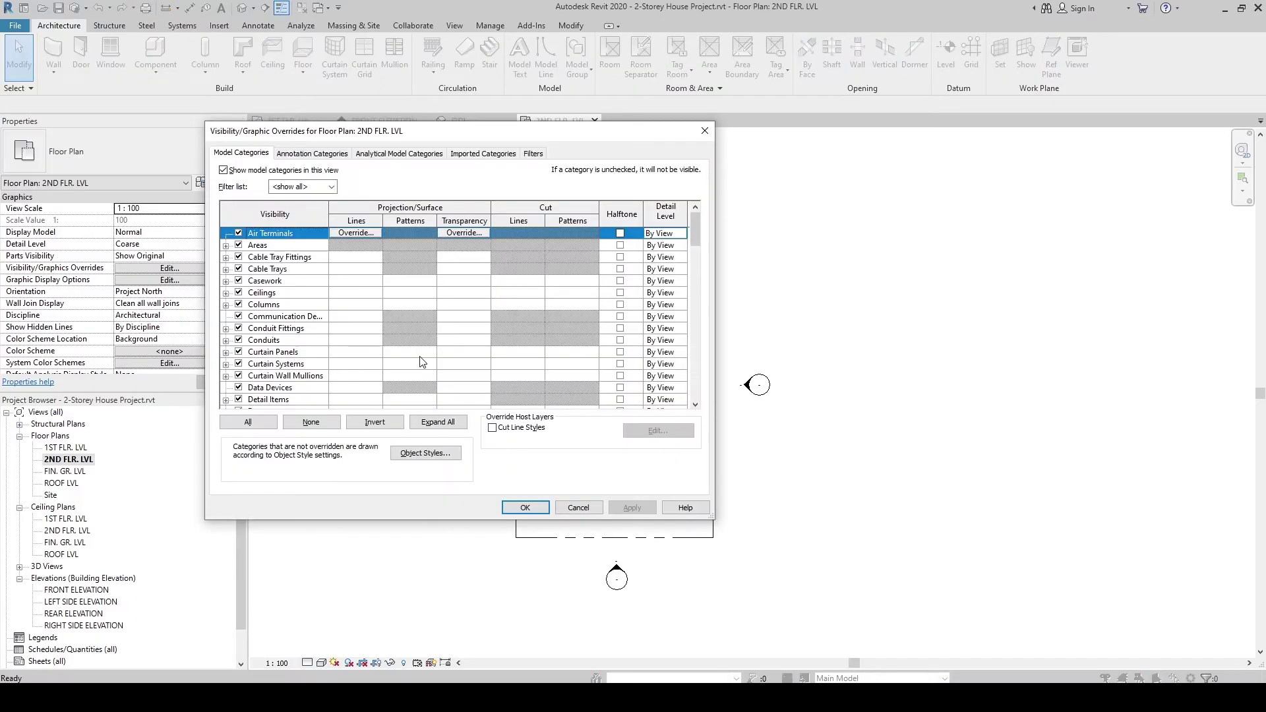
pyautogui.click(375, 332)
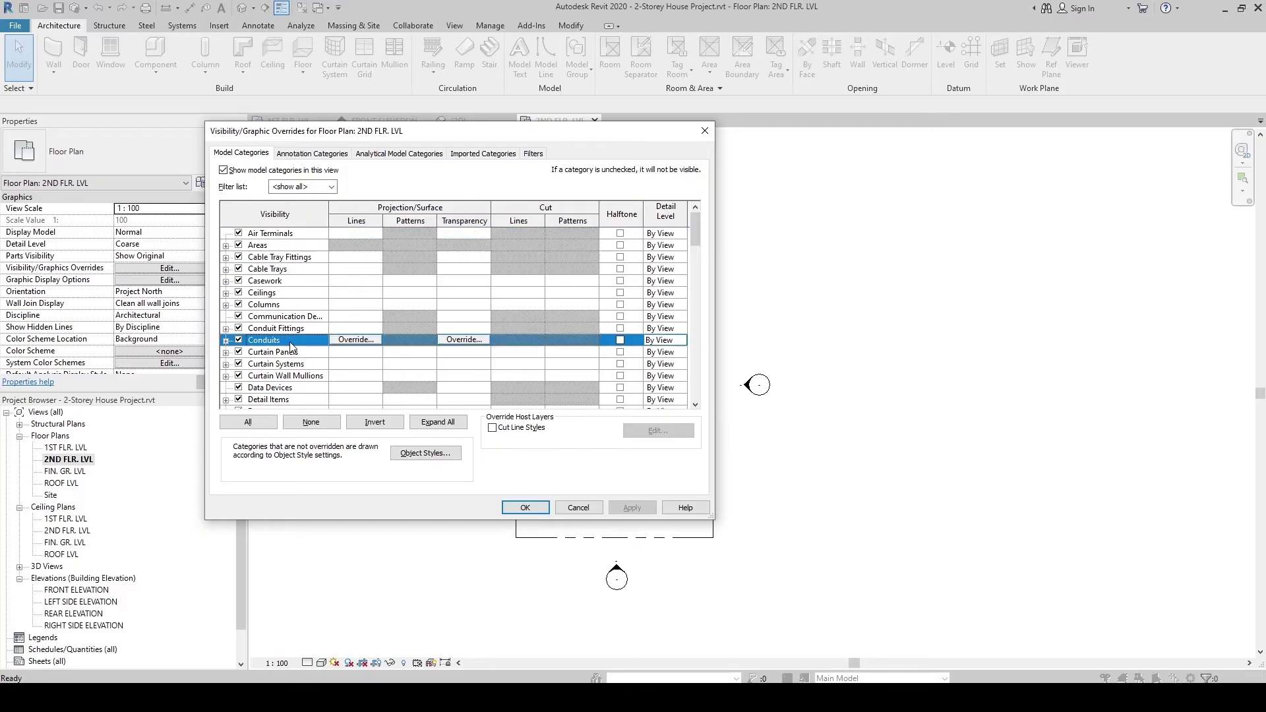
pyautogui.scroll(-7, 375, 332)
pyautogui.scroll(-4, 266, 367)
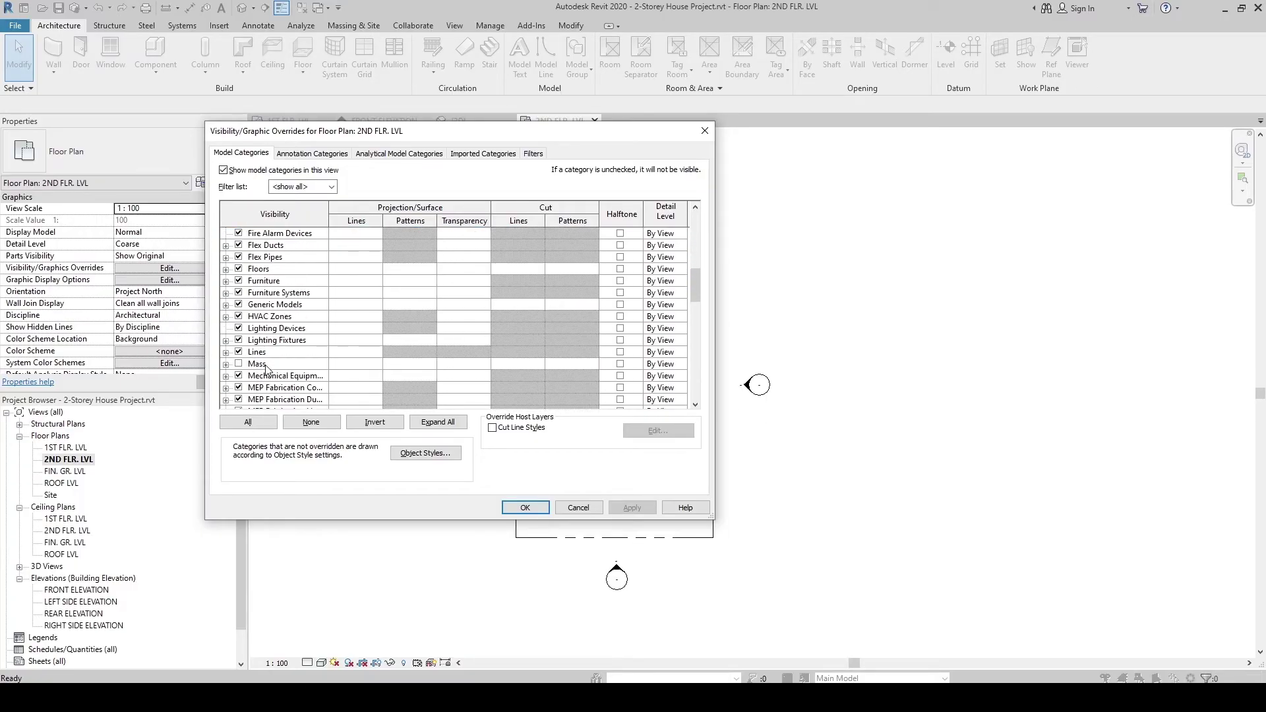
pyautogui.click(266, 365)
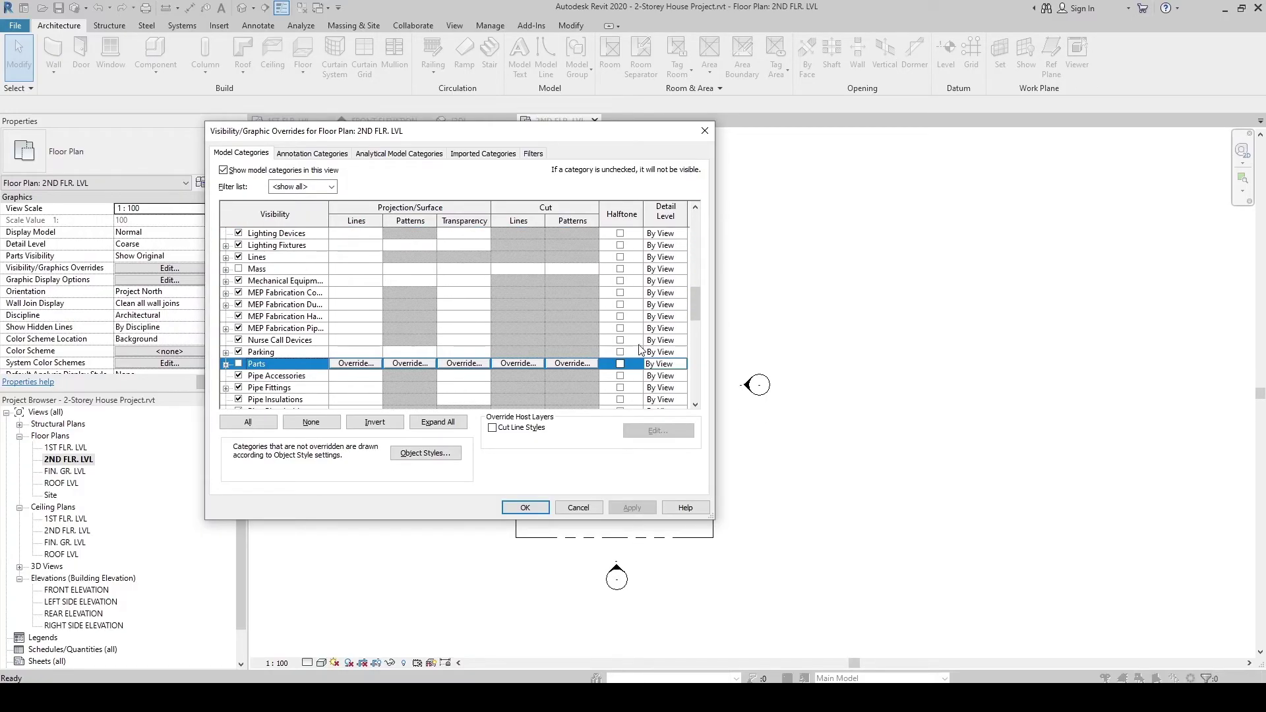
pyautogui.moveTo(698, 315); pyautogui.dragTo(697, 346)
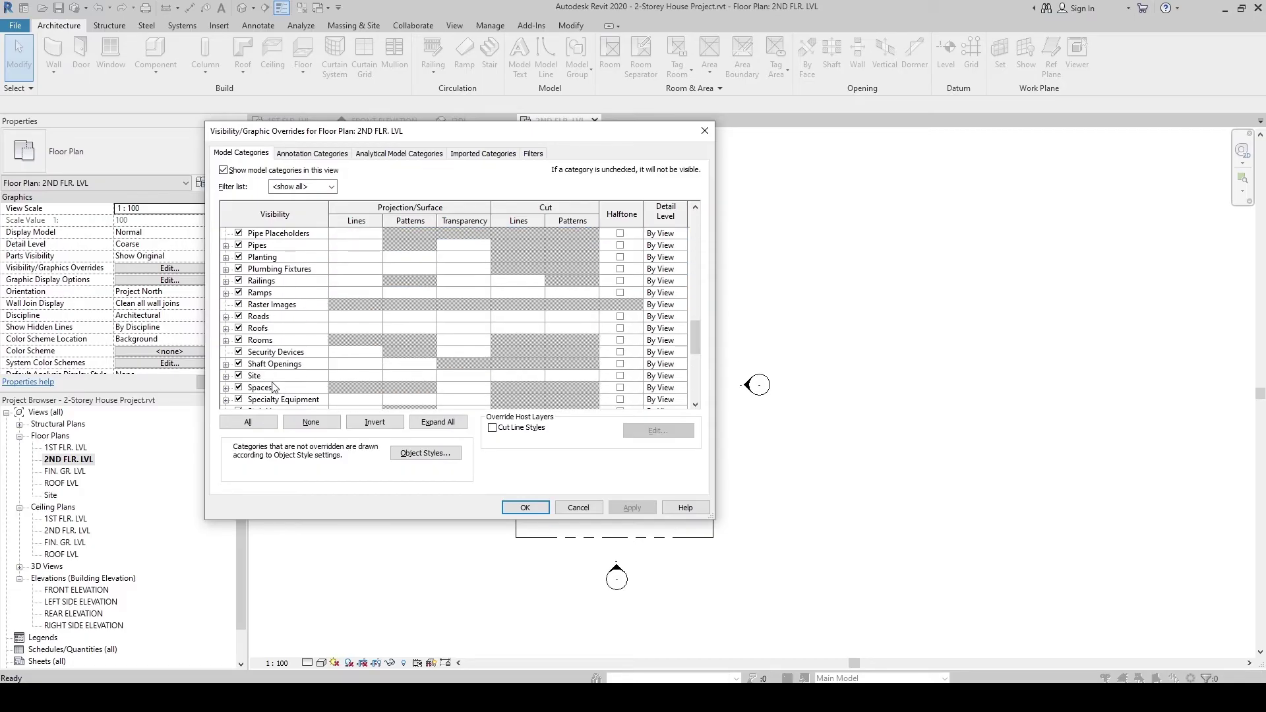
pyautogui.click(239, 377)
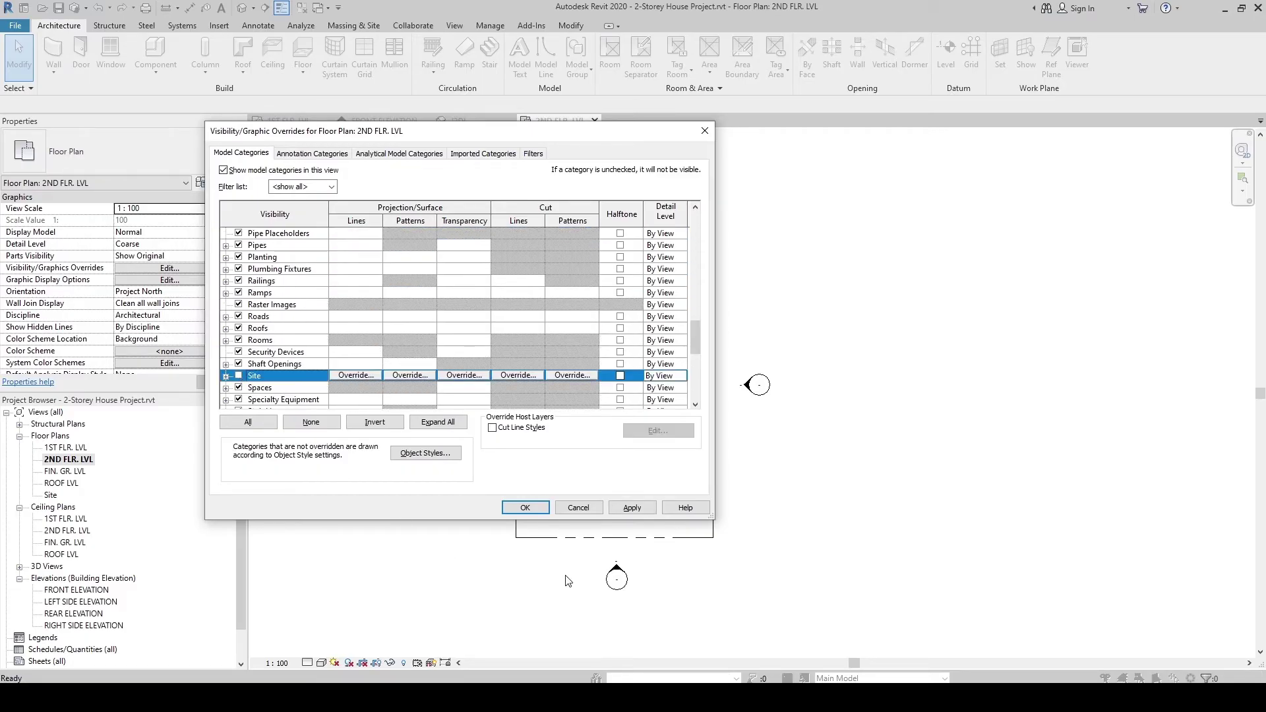
# Hide the Elevations annotation category in this plan, then switch to the 1ST FLR. LVL plan
pyautogui.click(306, 154)
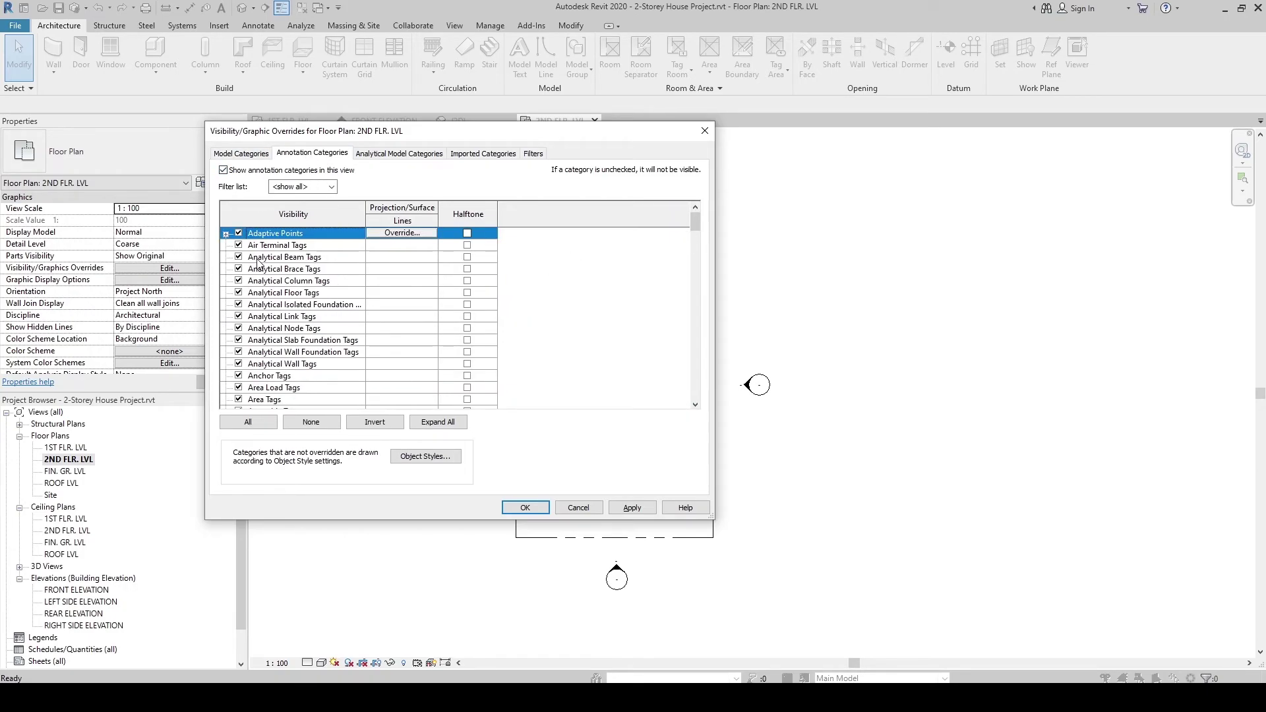
pyautogui.scroll(-4, 259, 356)
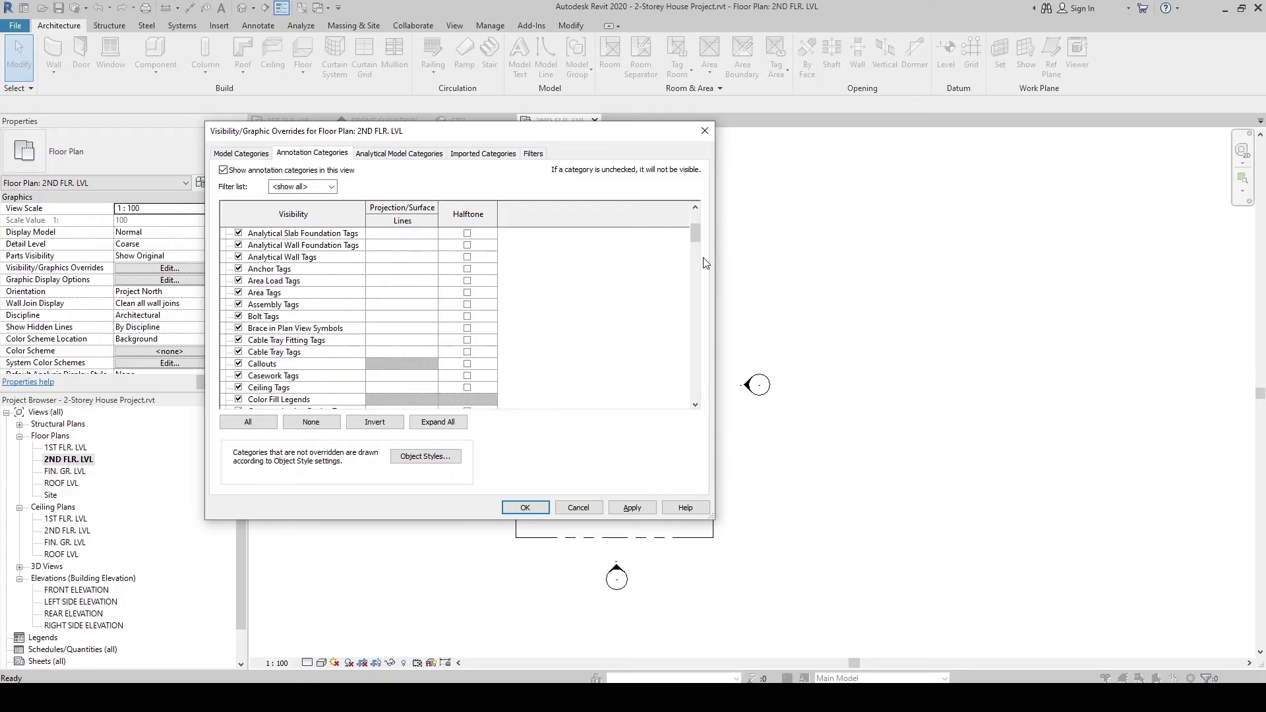
pyautogui.moveTo(697, 243)
pyautogui.mouseDown()
pyautogui.moveTo(700, 288)
pyautogui.moveTo(700, 274)
pyautogui.mouseUp()
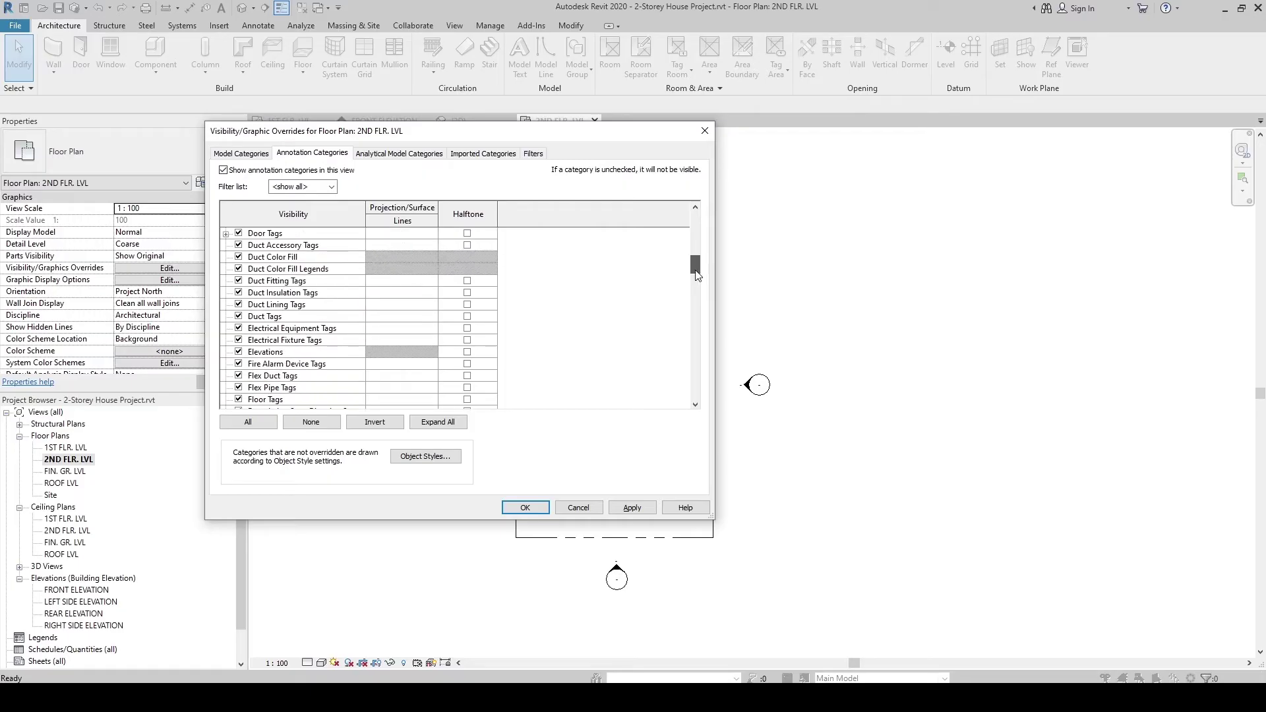
pyautogui.click(257, 354)
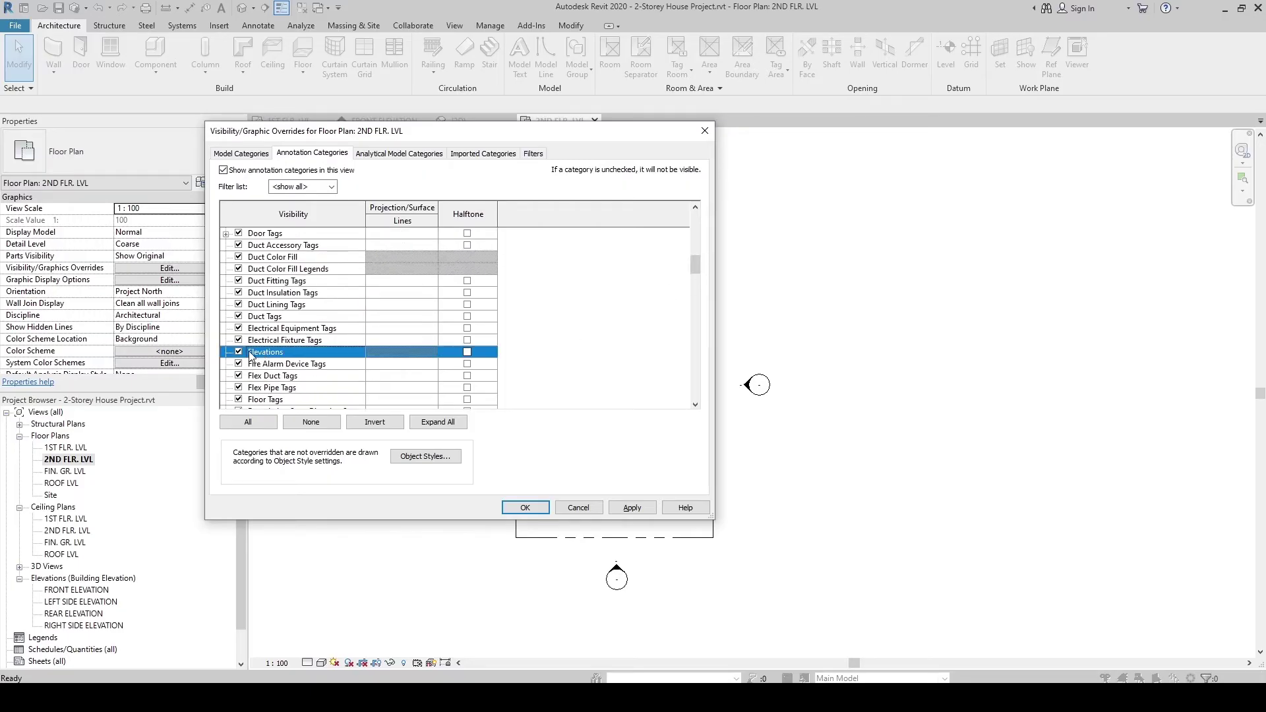
pyautogui.click(521, 508)
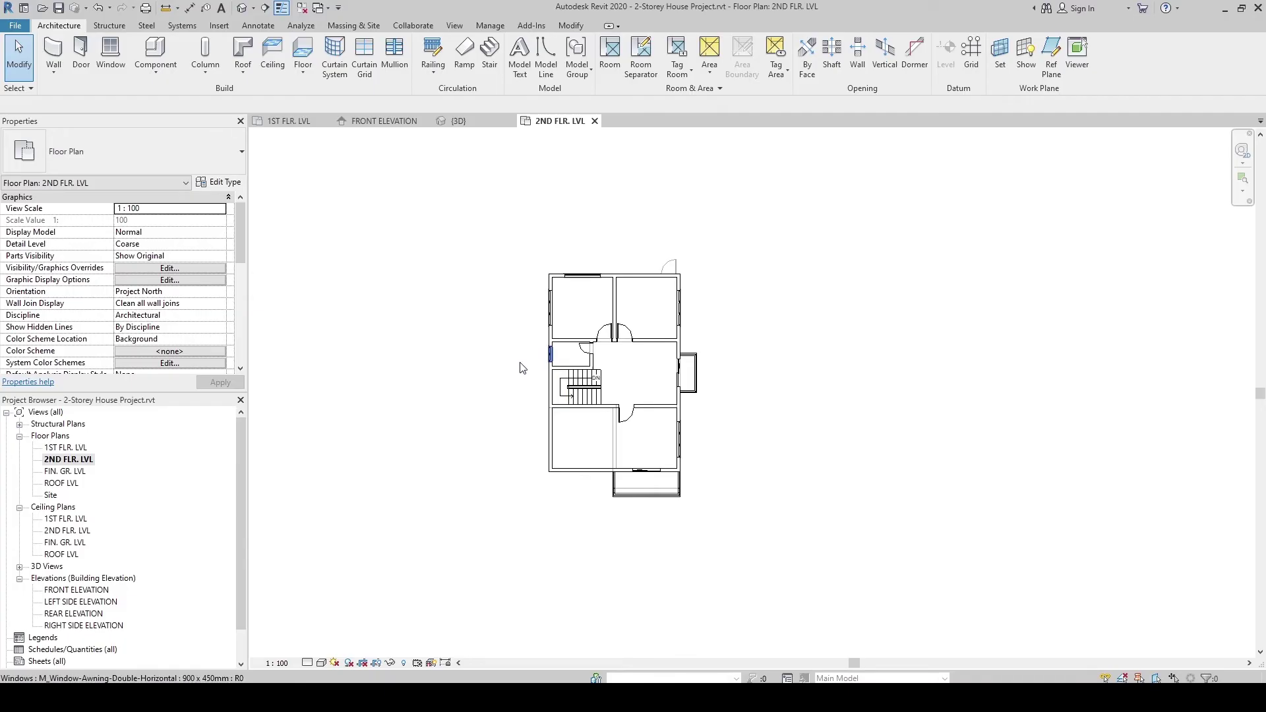
pyautogui.moveTo(499, 368); pyautogui.dragTo(479, 375, button='middle')
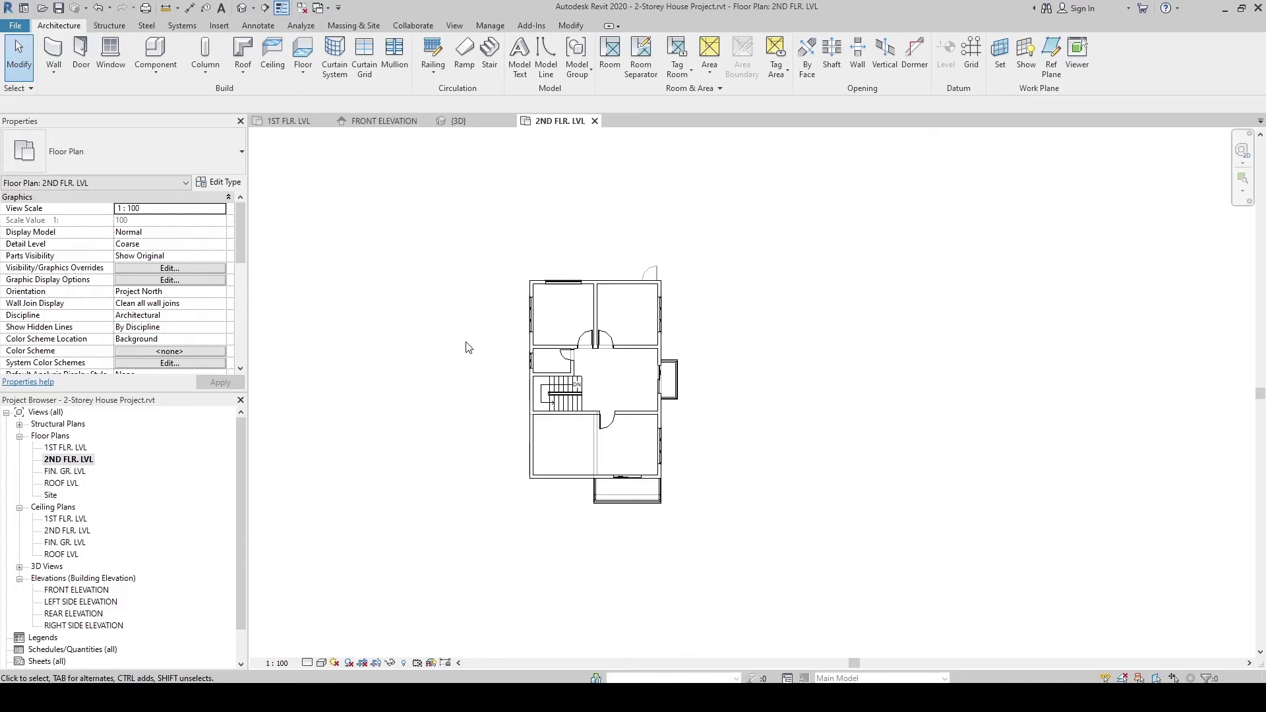
pyautogui.click(285, 122)
# Turn off the Elevations annotation category in the 1ST FLR. LVL plan, then return to 2ND FLR. LVL
pyautogui.scroll(-5, 393, 307)
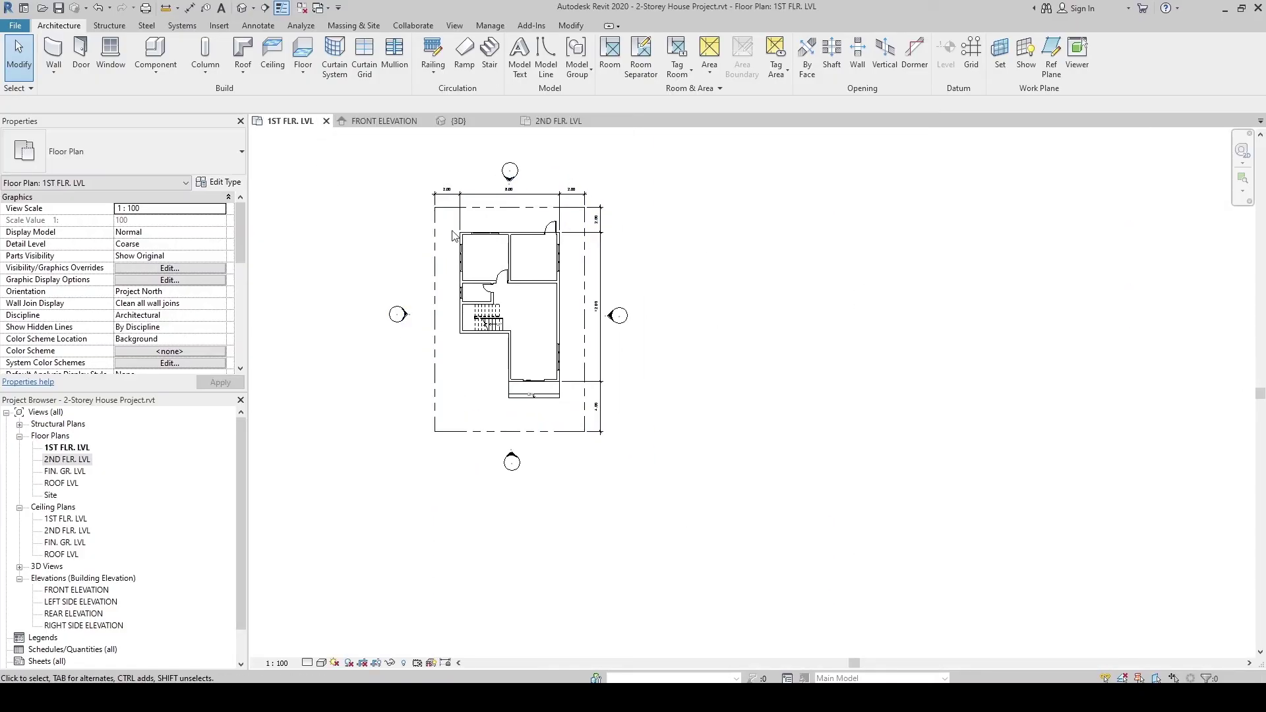
pyautogui.moveTo(406, 285); pyautogui.dragTo(423, 292, button='middle')
pyautogui.press('v')
pyautogui.press('v')
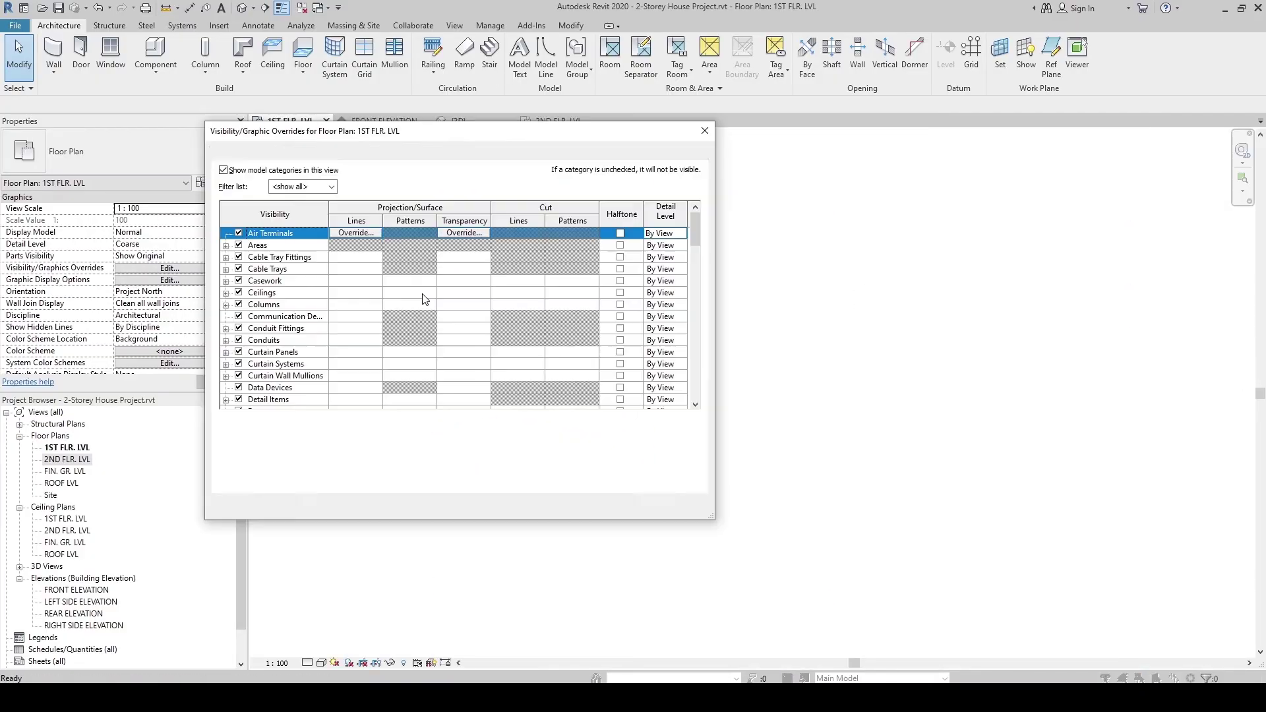
pyautogui.click(308, 154)
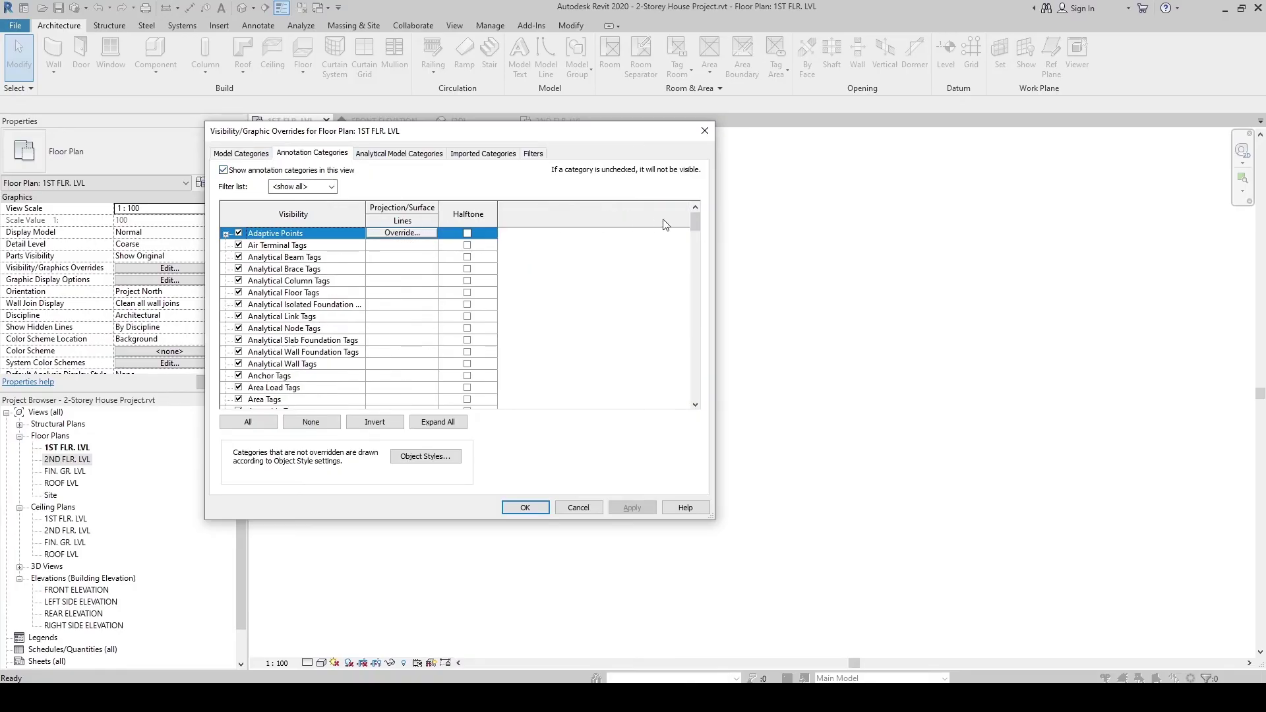
pyautogui.moveTo(697, 226); pyautogui.dragTo(697, 244)
pyautogui.click(314, 366)
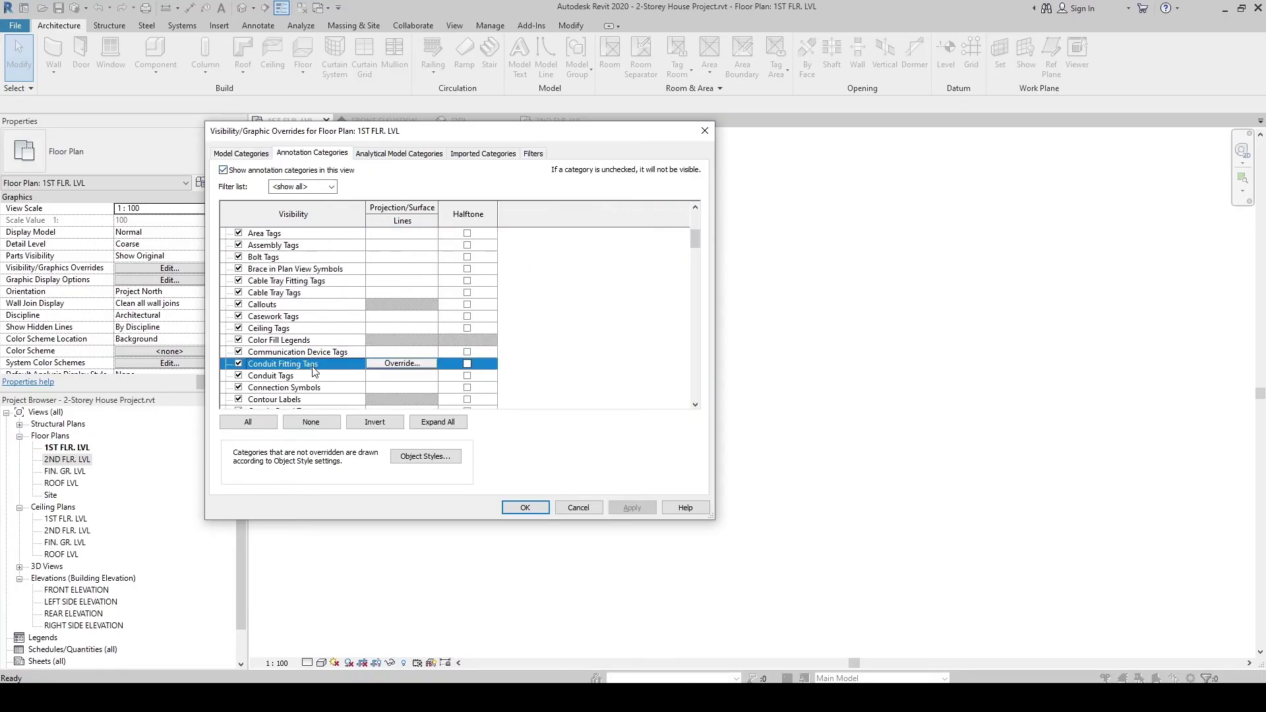
pyautogui.scroll(-5, 314, 371)
pyautogui.click(251, 392)
pyautogui.scroll(-1, 251, 392)
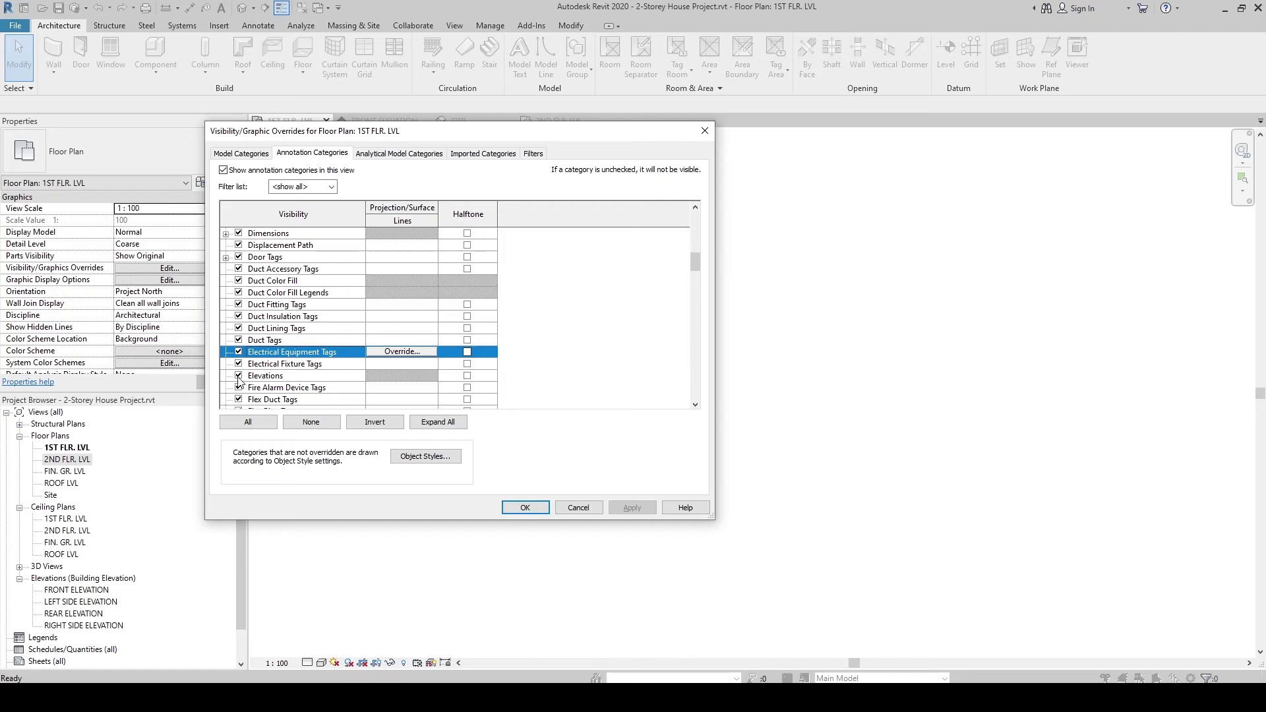
pyautogui.click(239, 377)
pyautogui.click(521, 508)
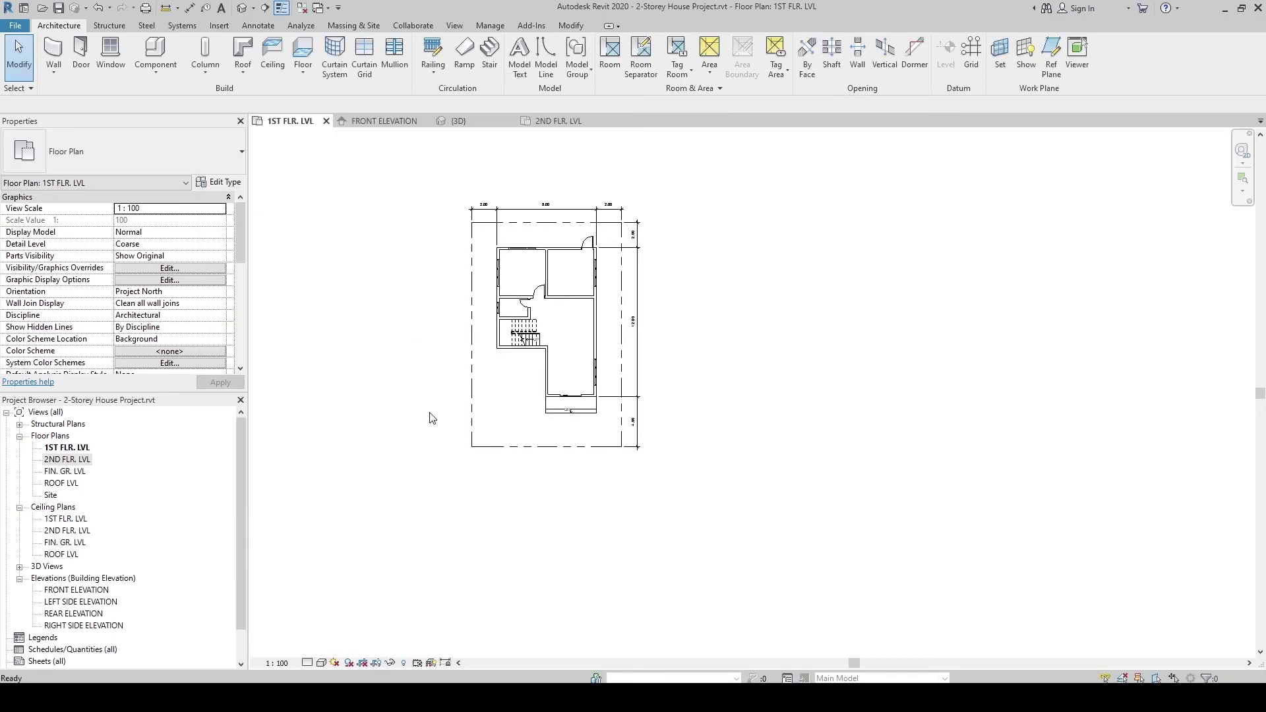
pyautogui.scroll(2, 458, 330)
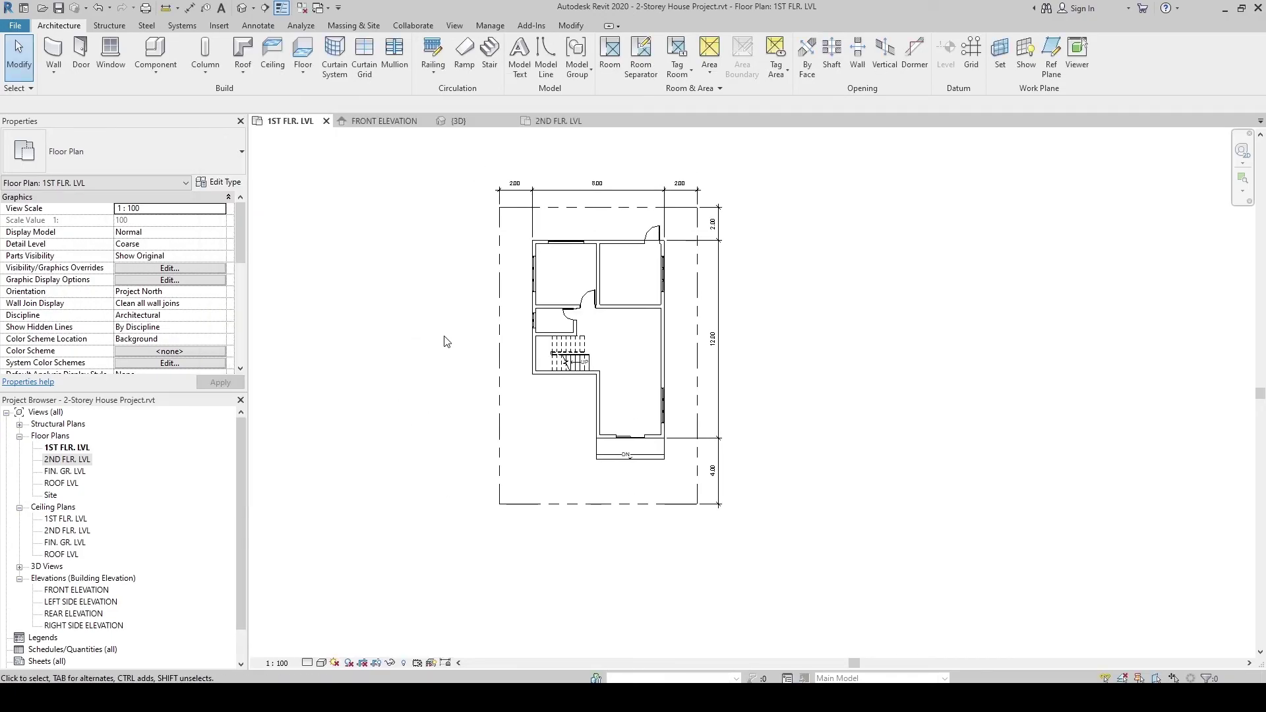
pyautogui.click(557, 121)
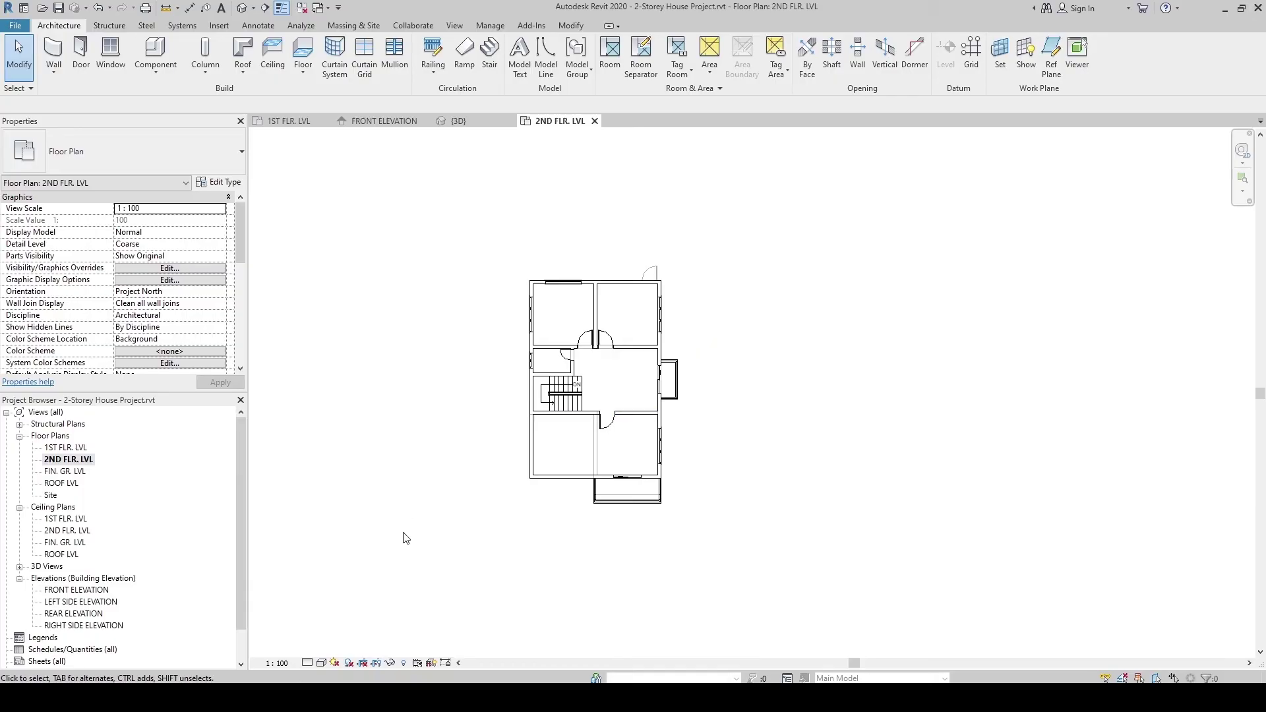
# In ROOF LVL, undo an accidental slant of the top wall's end, then return to the 3D view
pyautogui.doubleClick(62, 485)
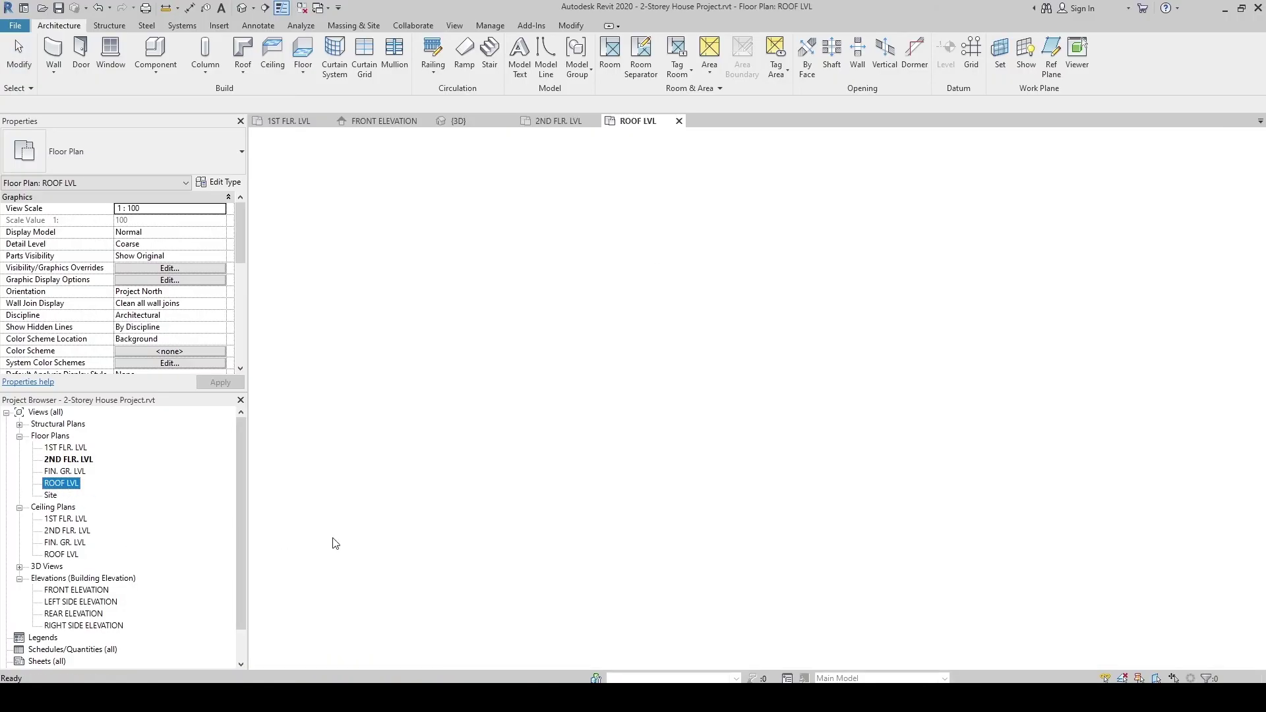
pyautogui.scroll(2, 554, 468)
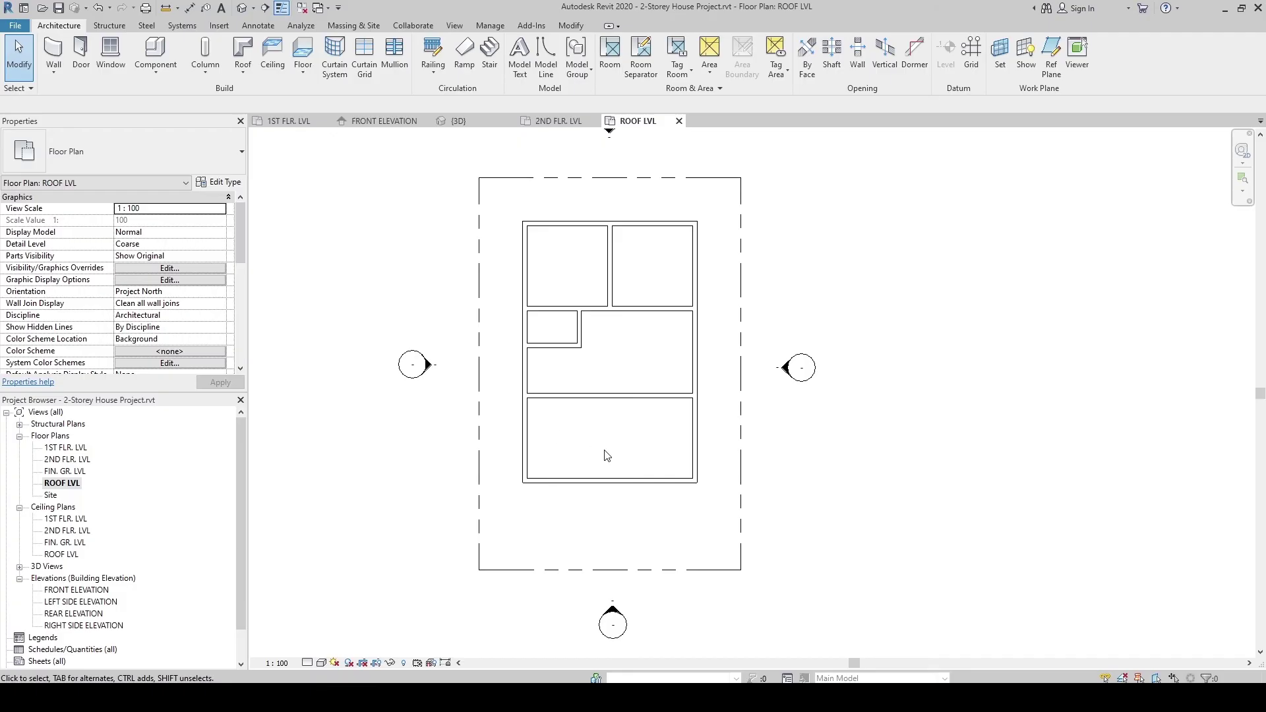
pyautogui.click(528, 231)
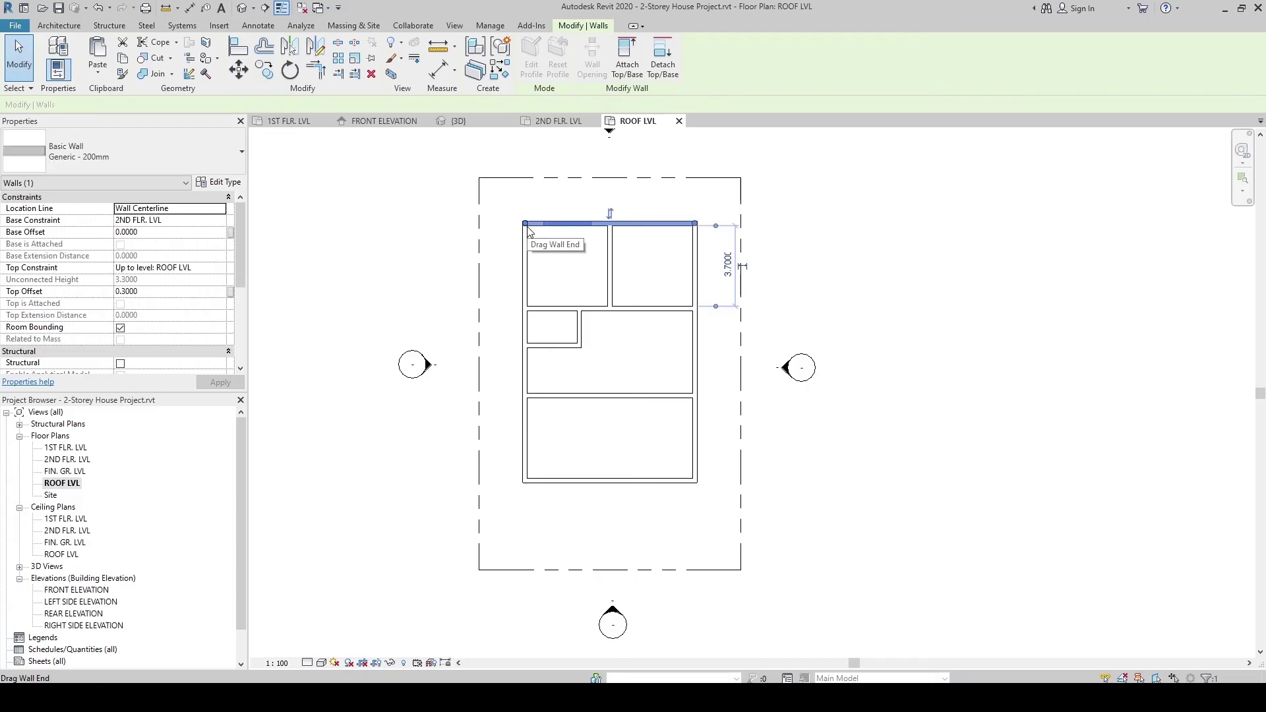
pyautogui.moveTo(529, 222); pyautogui.dragTo(503, 245)
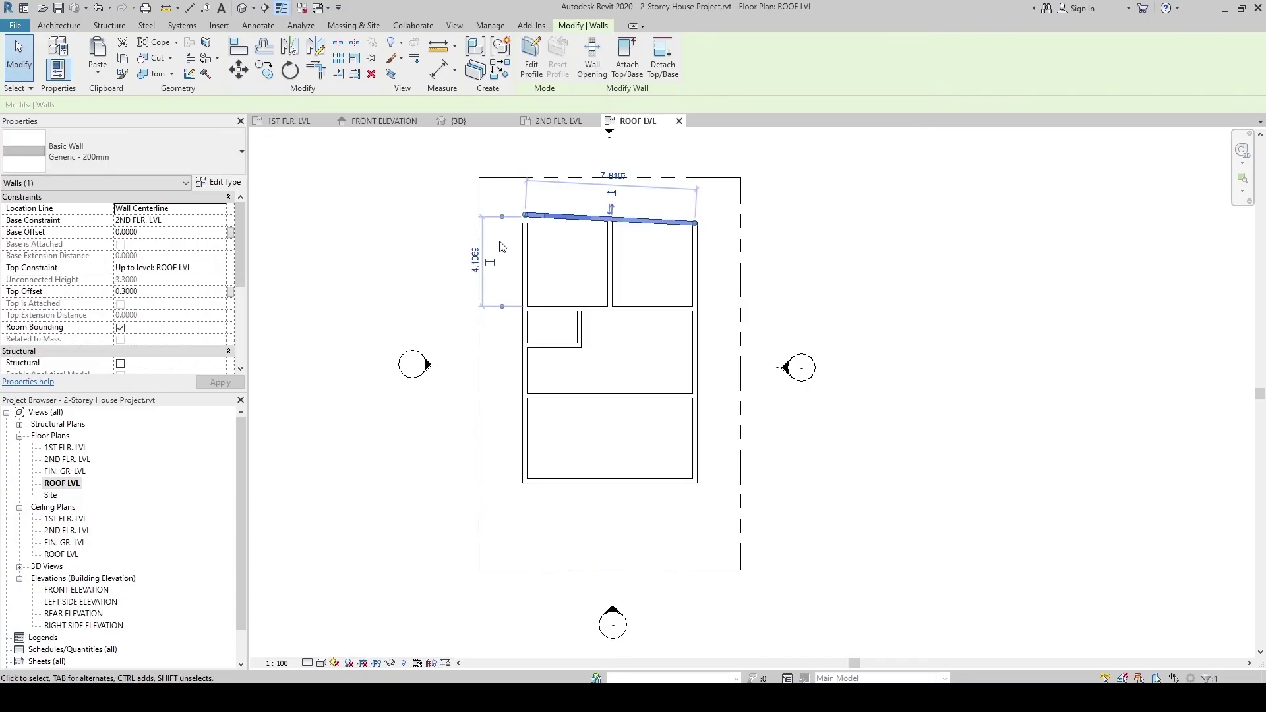
pyautogui.click(504, 245)
pyautogui.hotkey('ctrl', 'z')
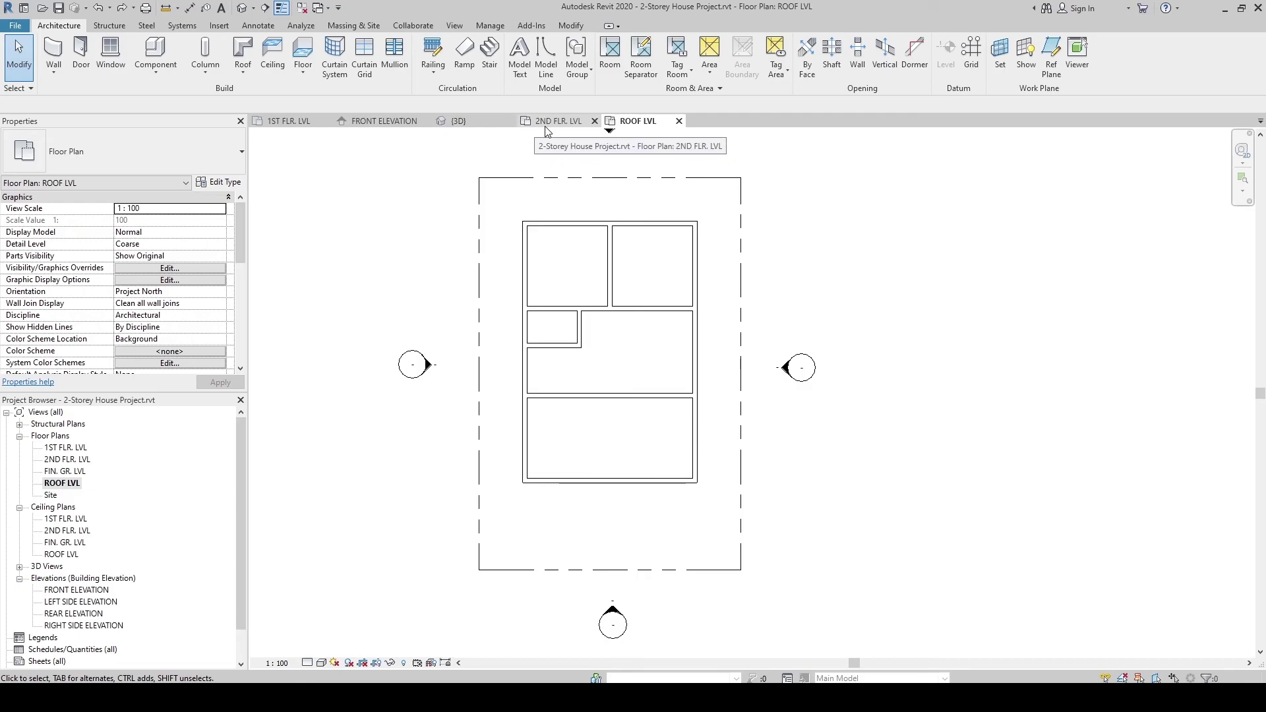
pyautogui.click(459, 121)
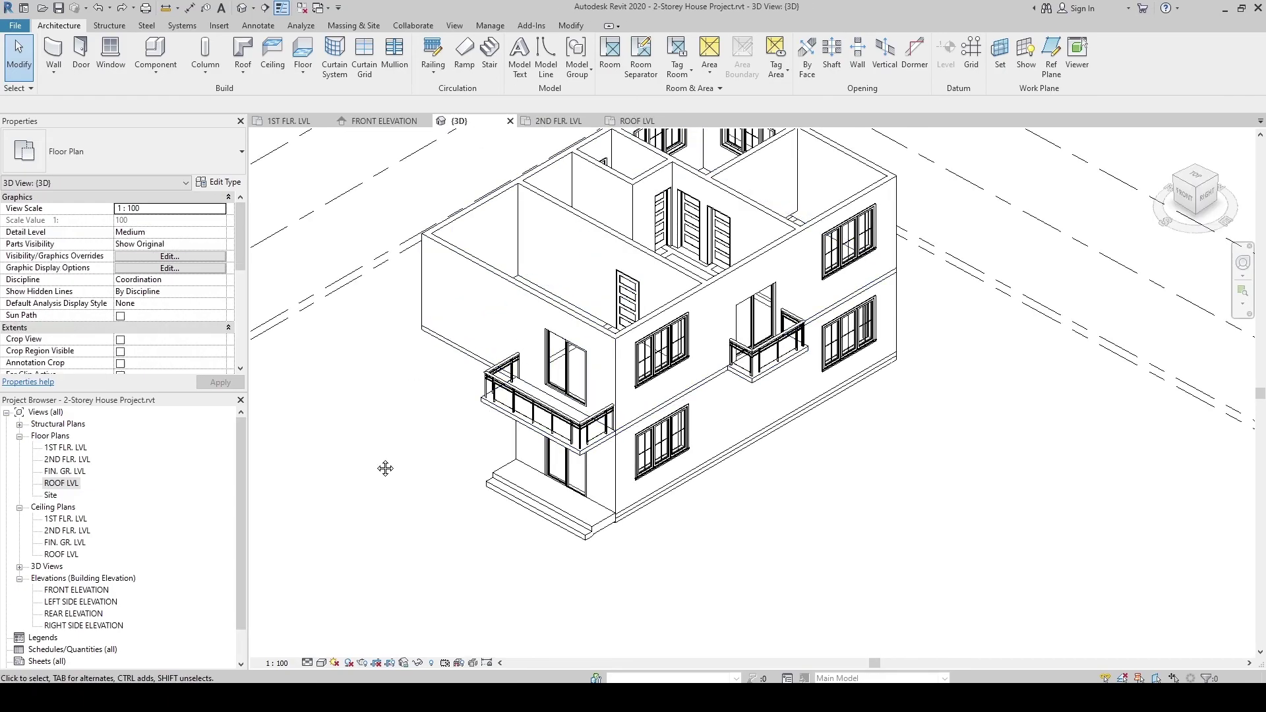
# Set the Top Offset of the four exterior second-floor walls to 0
pyautogui.moveTo(384, 463); pyautogui.dragTo(378, 494, button='middle')
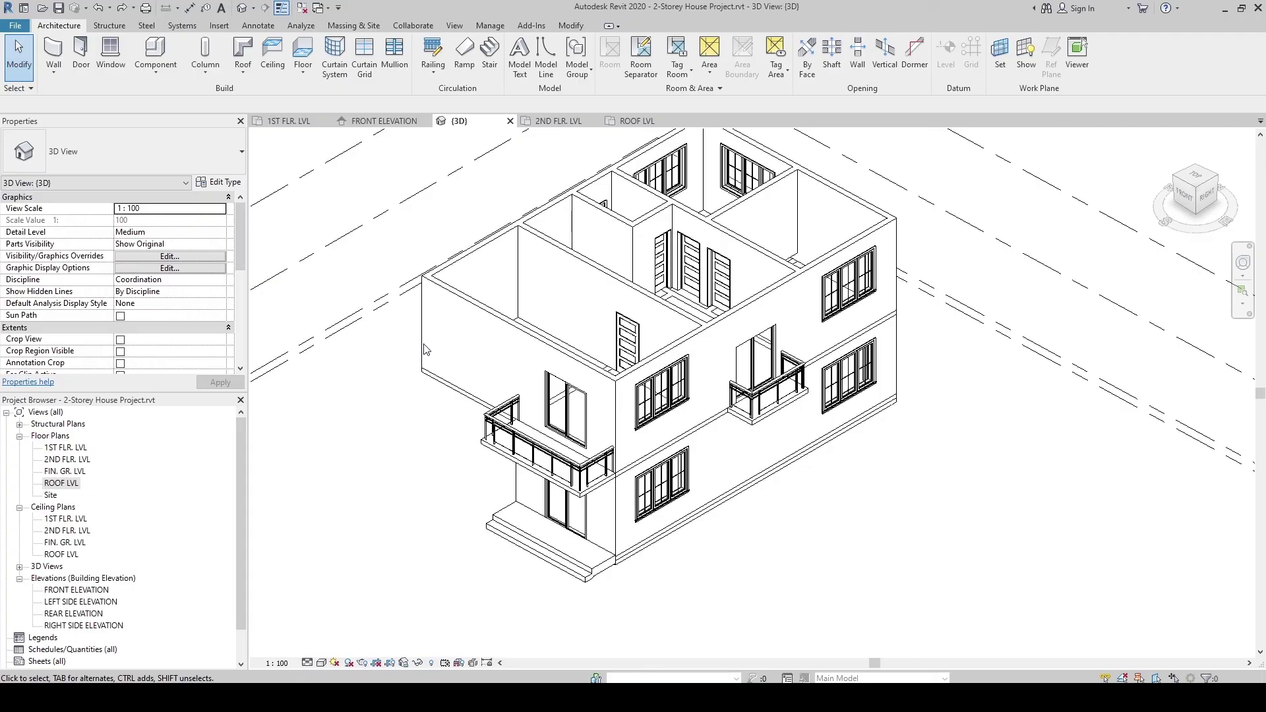
pyautogui.press('Tab')
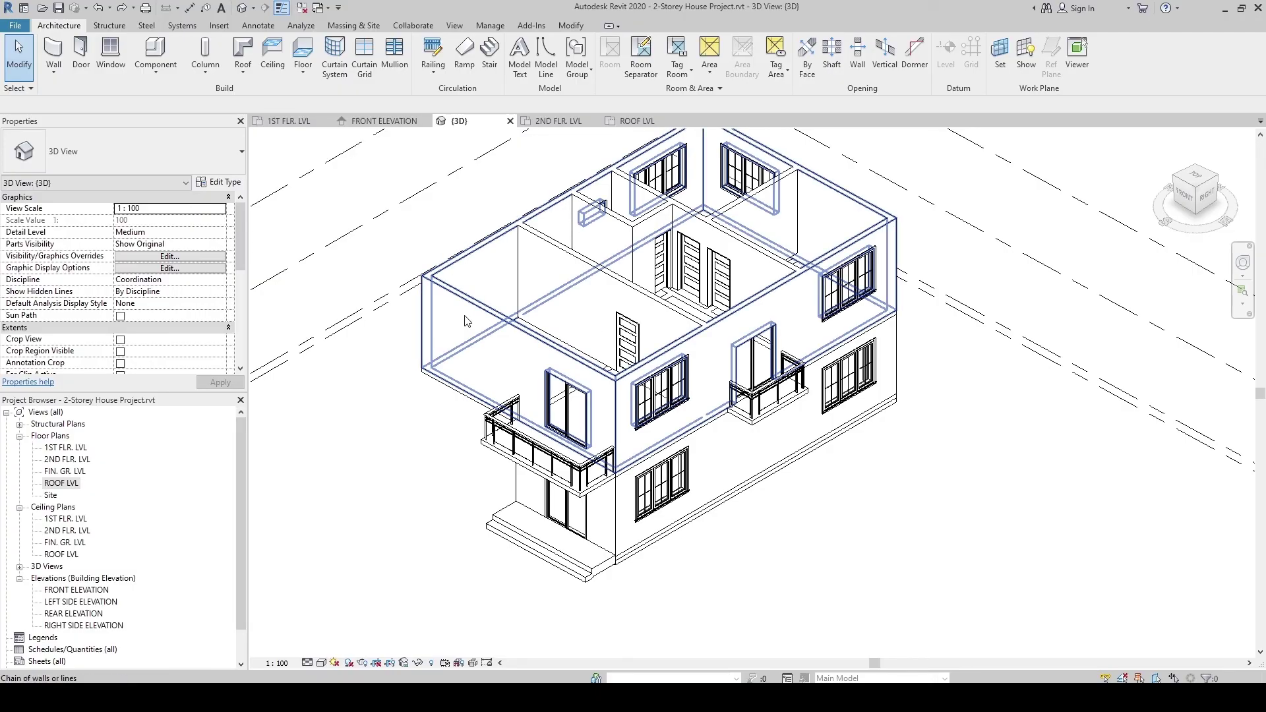
pyautogui.click(465, 321)
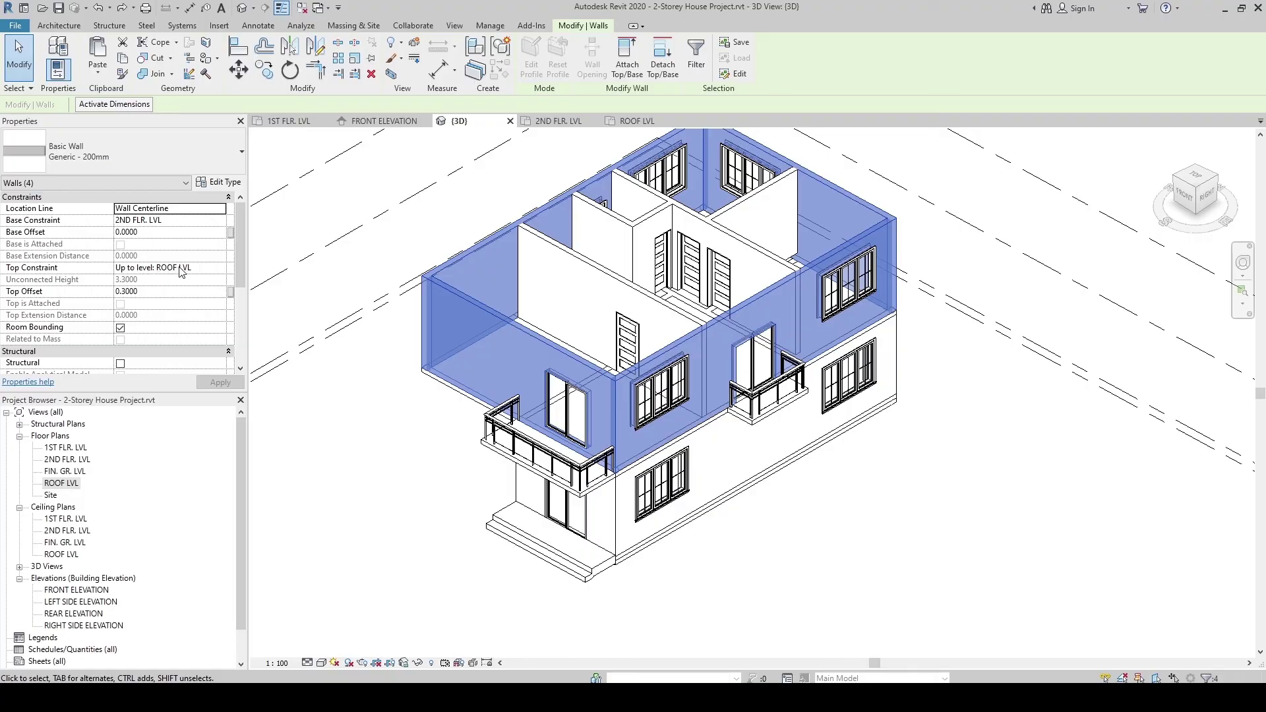
pyautogui.click(149, 297)
pyautogui.doubleClick(148, 296)
pyautogui.write('0')
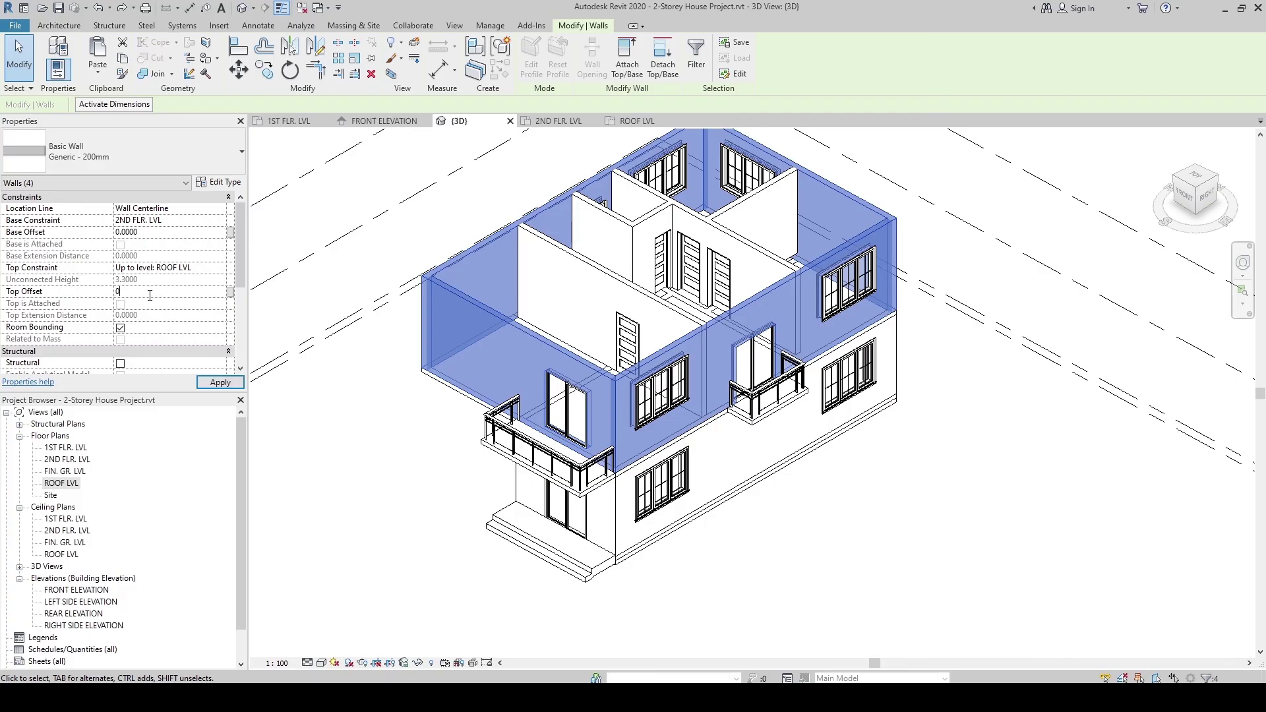
pyautogui.press('Return')
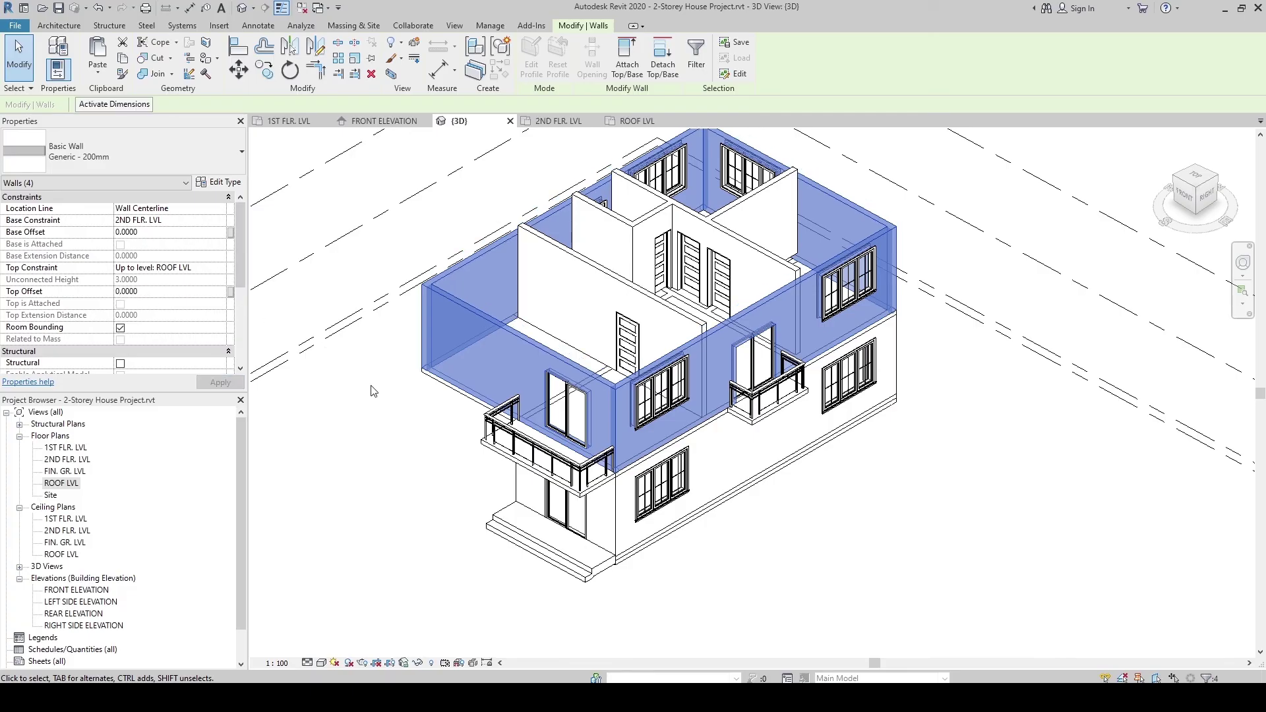
# Set the Top Offset of the interior second-floor walls to 0 and check them in 3D
pyautogui.click(562, 259)
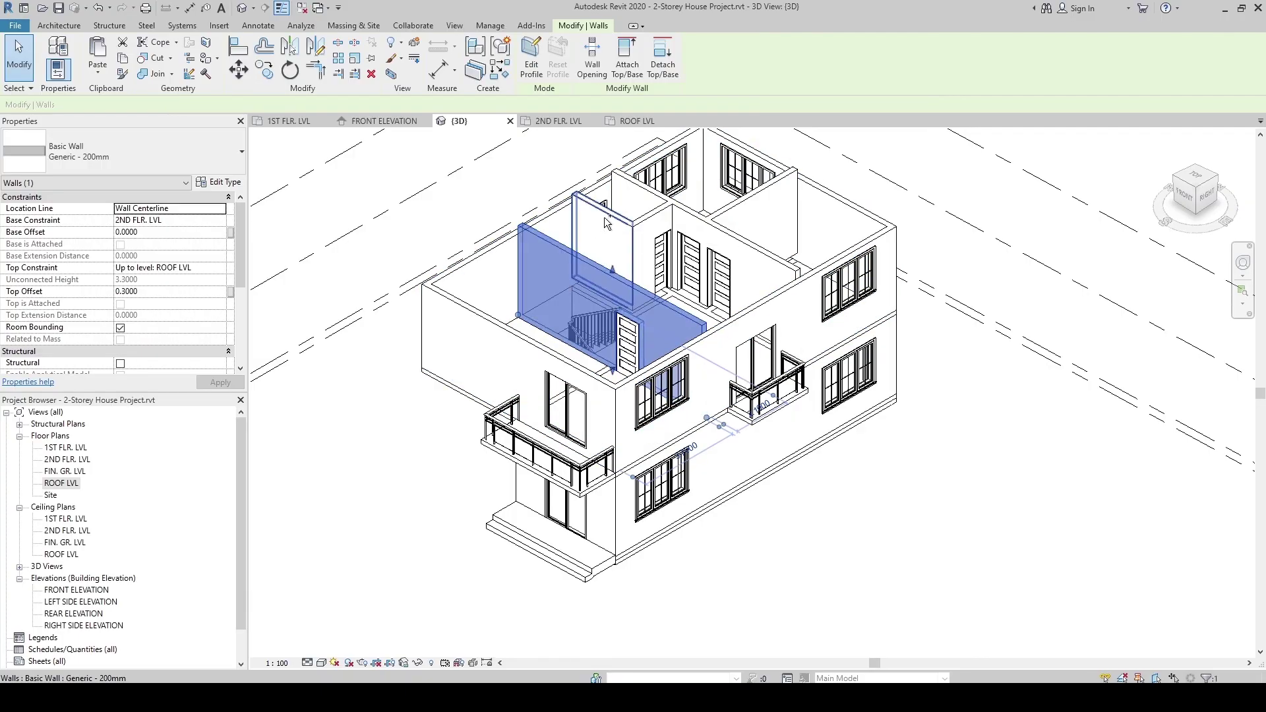
pyautogui.keyDown('ctrl'); pyautogui.click(639, 221); pyautogui.keyUp('ctrl')
pyautogui.keyDown('ctrl'); pyautogui.click(641, 201); pyautogui.keyUp('ctrl')
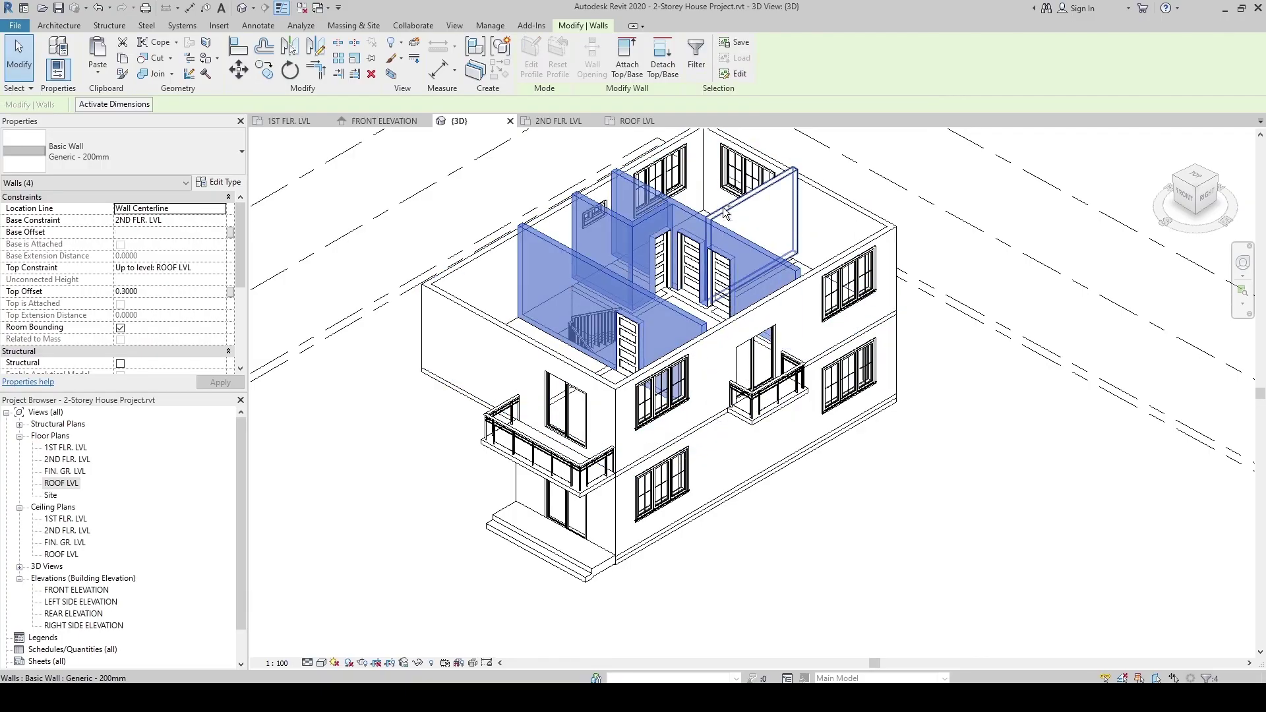
pyautogui.keyDown('ctrl'); pyautogui.click(759, 211); pyautogui.keyUp('ctrl')
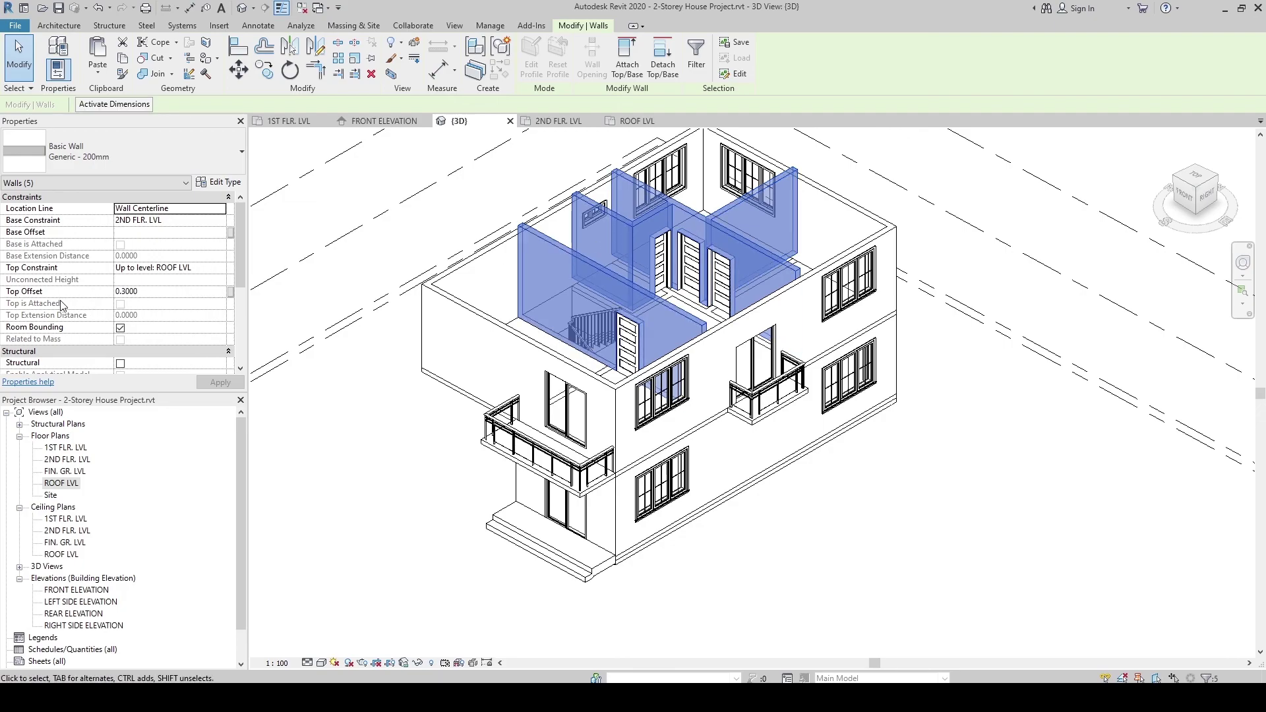
pyautogui.click(143, 295)
pyautogui.write('0')
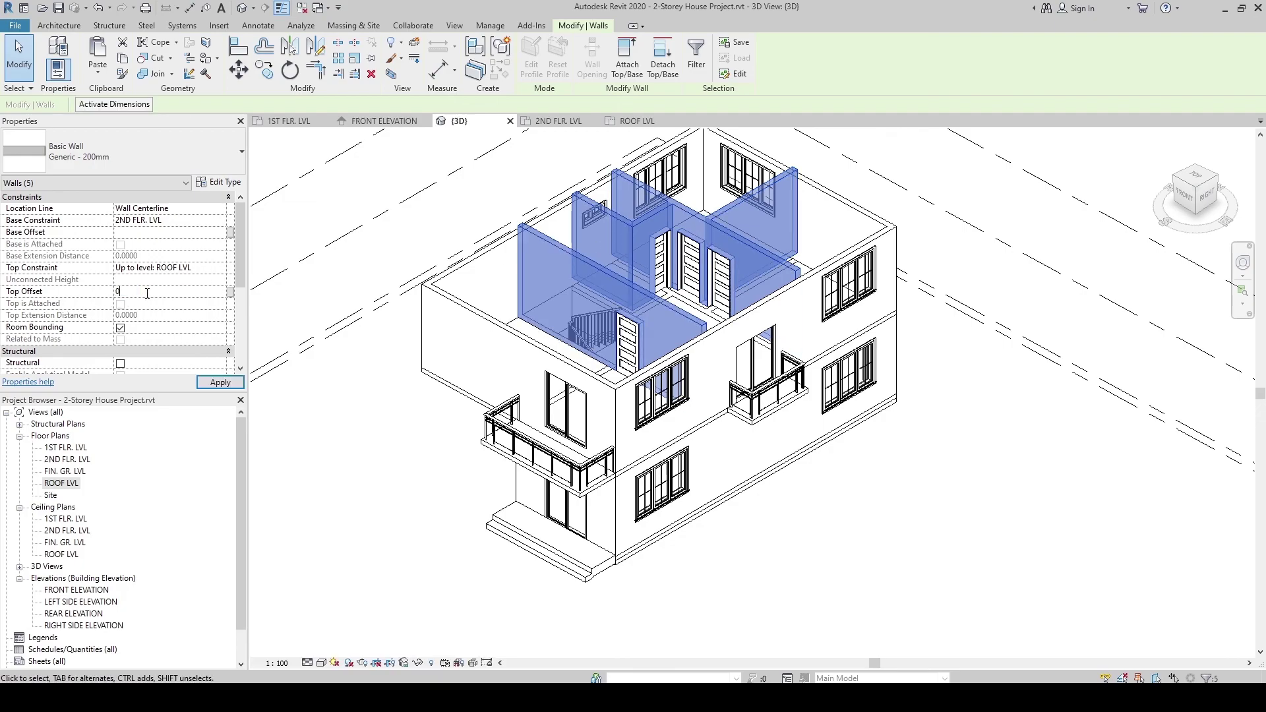
pyautogui.click(389, 432)
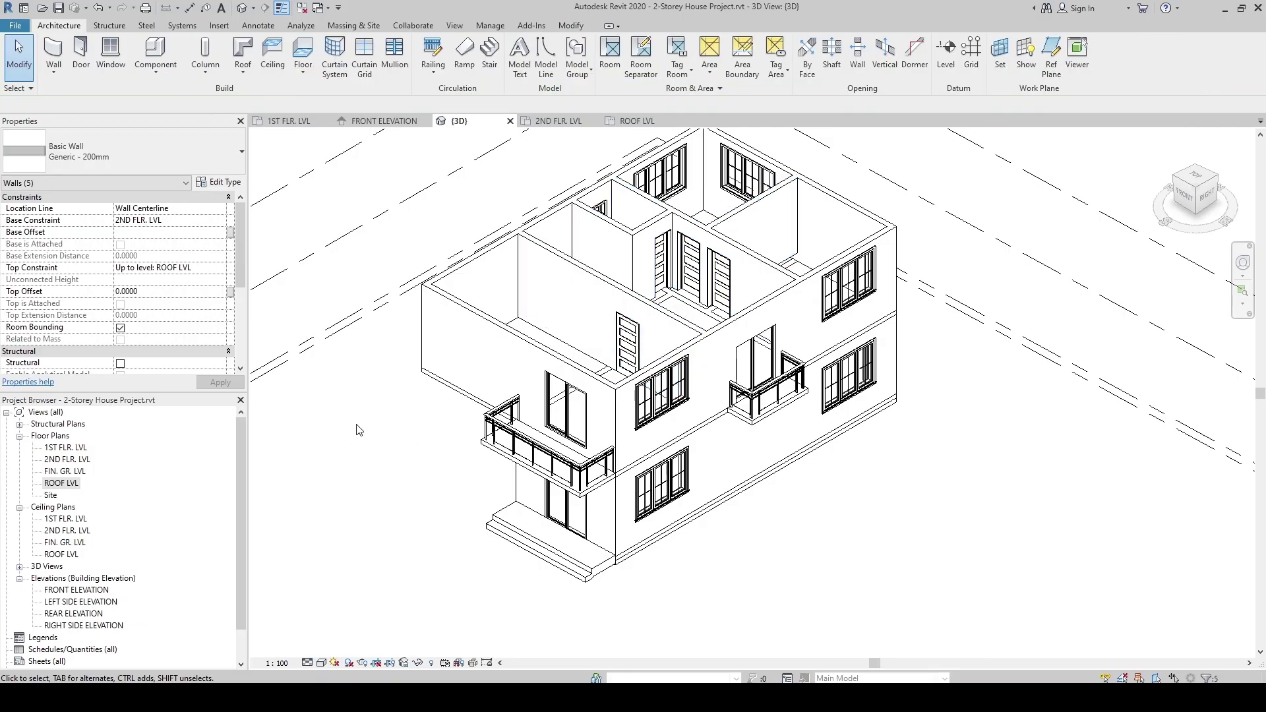
pyautogui.keyDown('shift'); pyautogui.moveTo(367, 434); pyautogui.dragTo(528, 359, button='middle'); pyautogui.keyUp('shift')
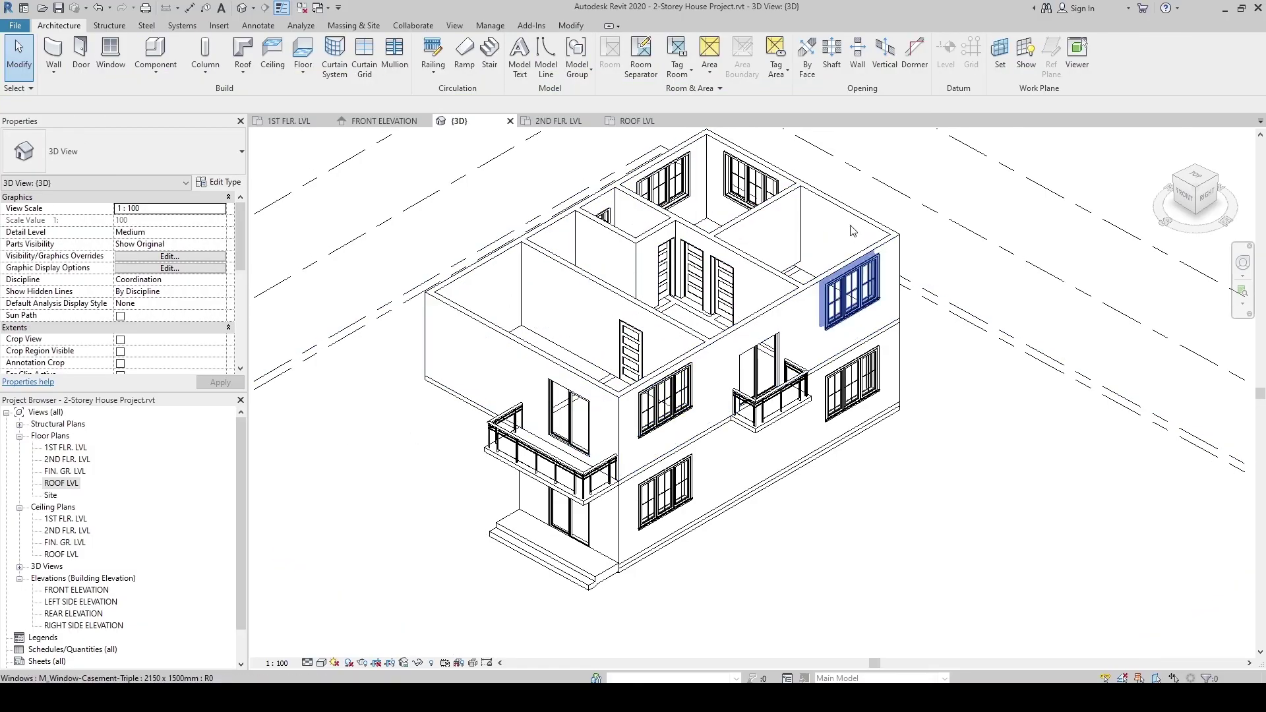